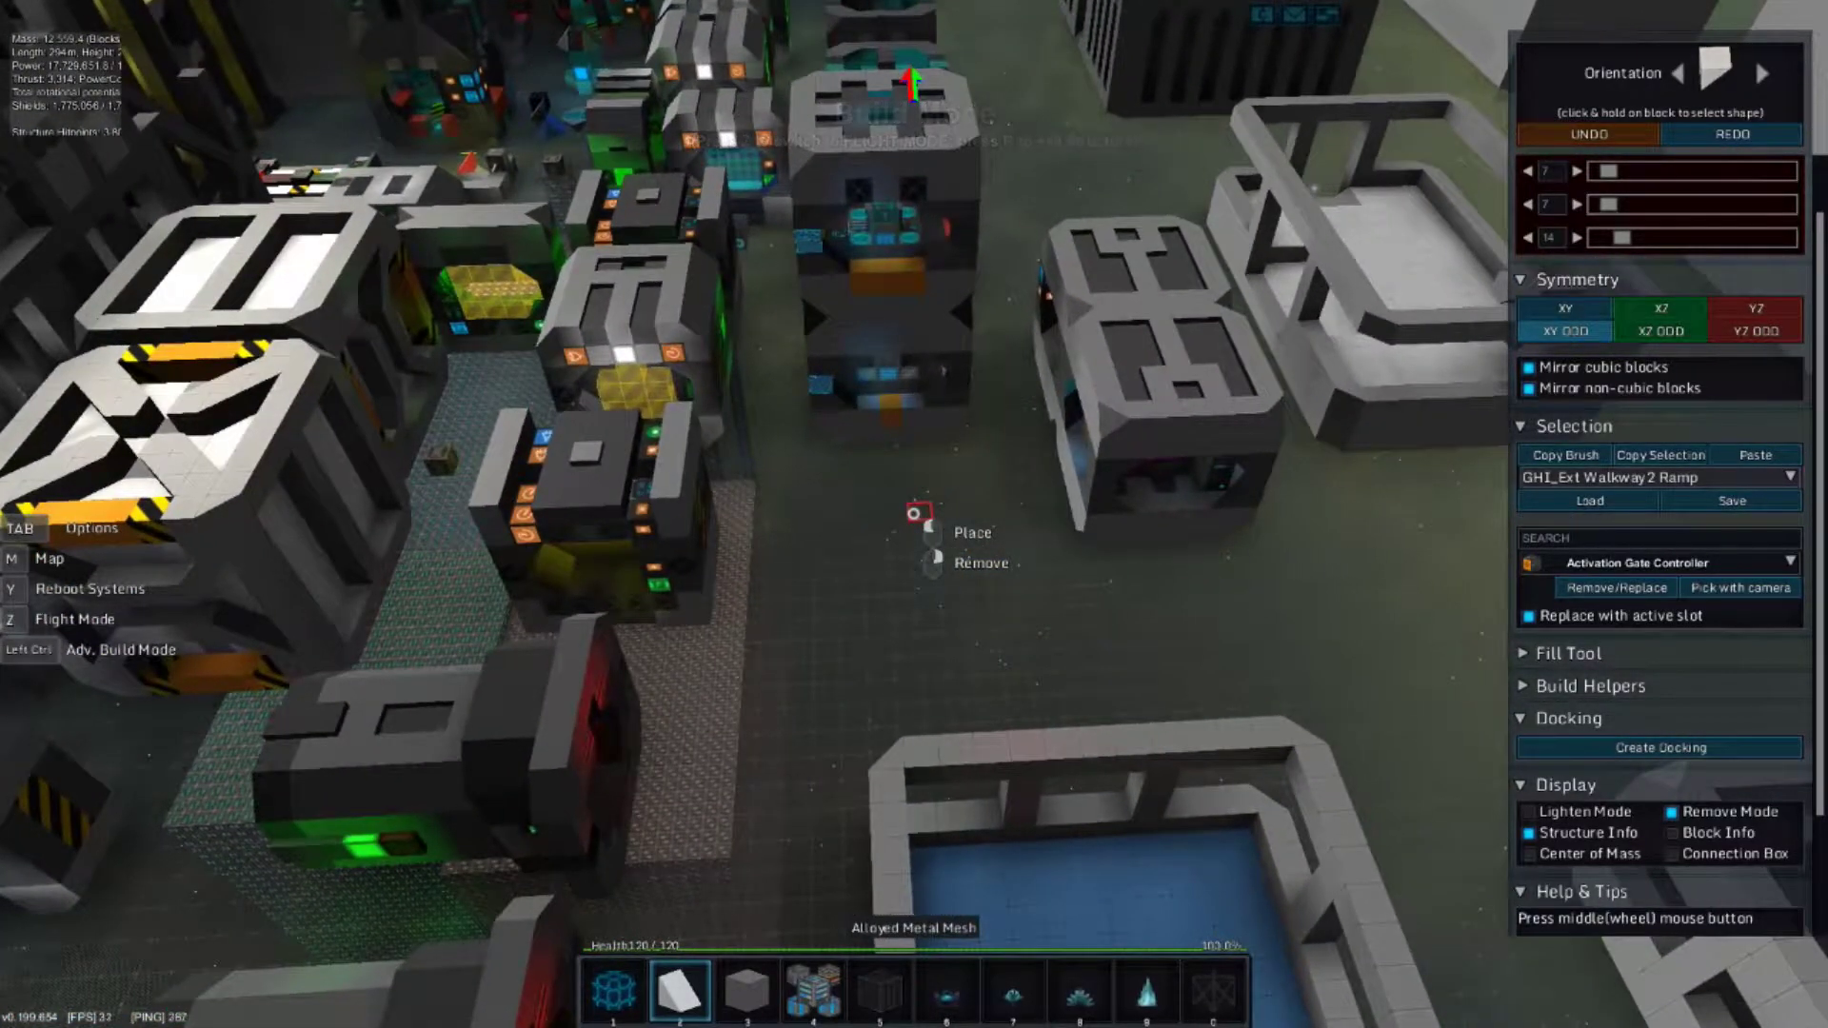
# Pick the GHI_Int Elevator Base template from the saved templates list.
pyautogui.click(1674, 484)
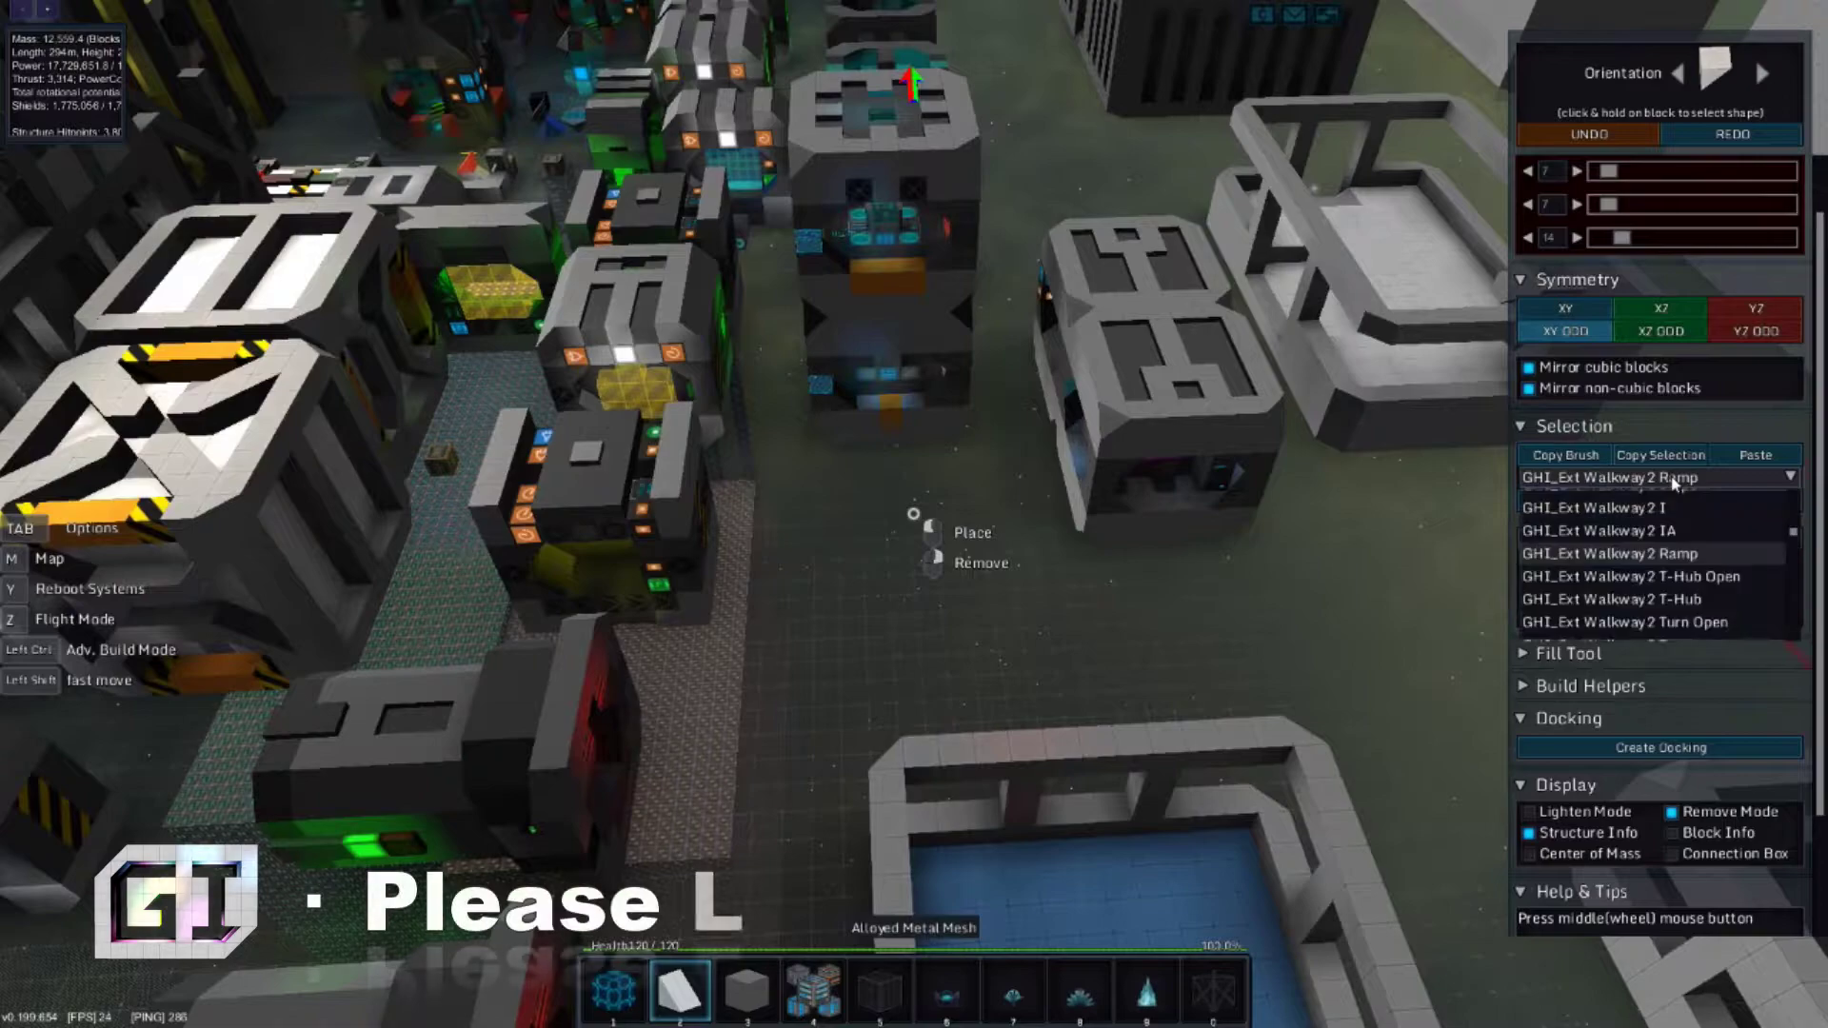
pyautogui.scroll(-5, 1714, 547)
pyautogui.scroll(-1, 1731, 558)
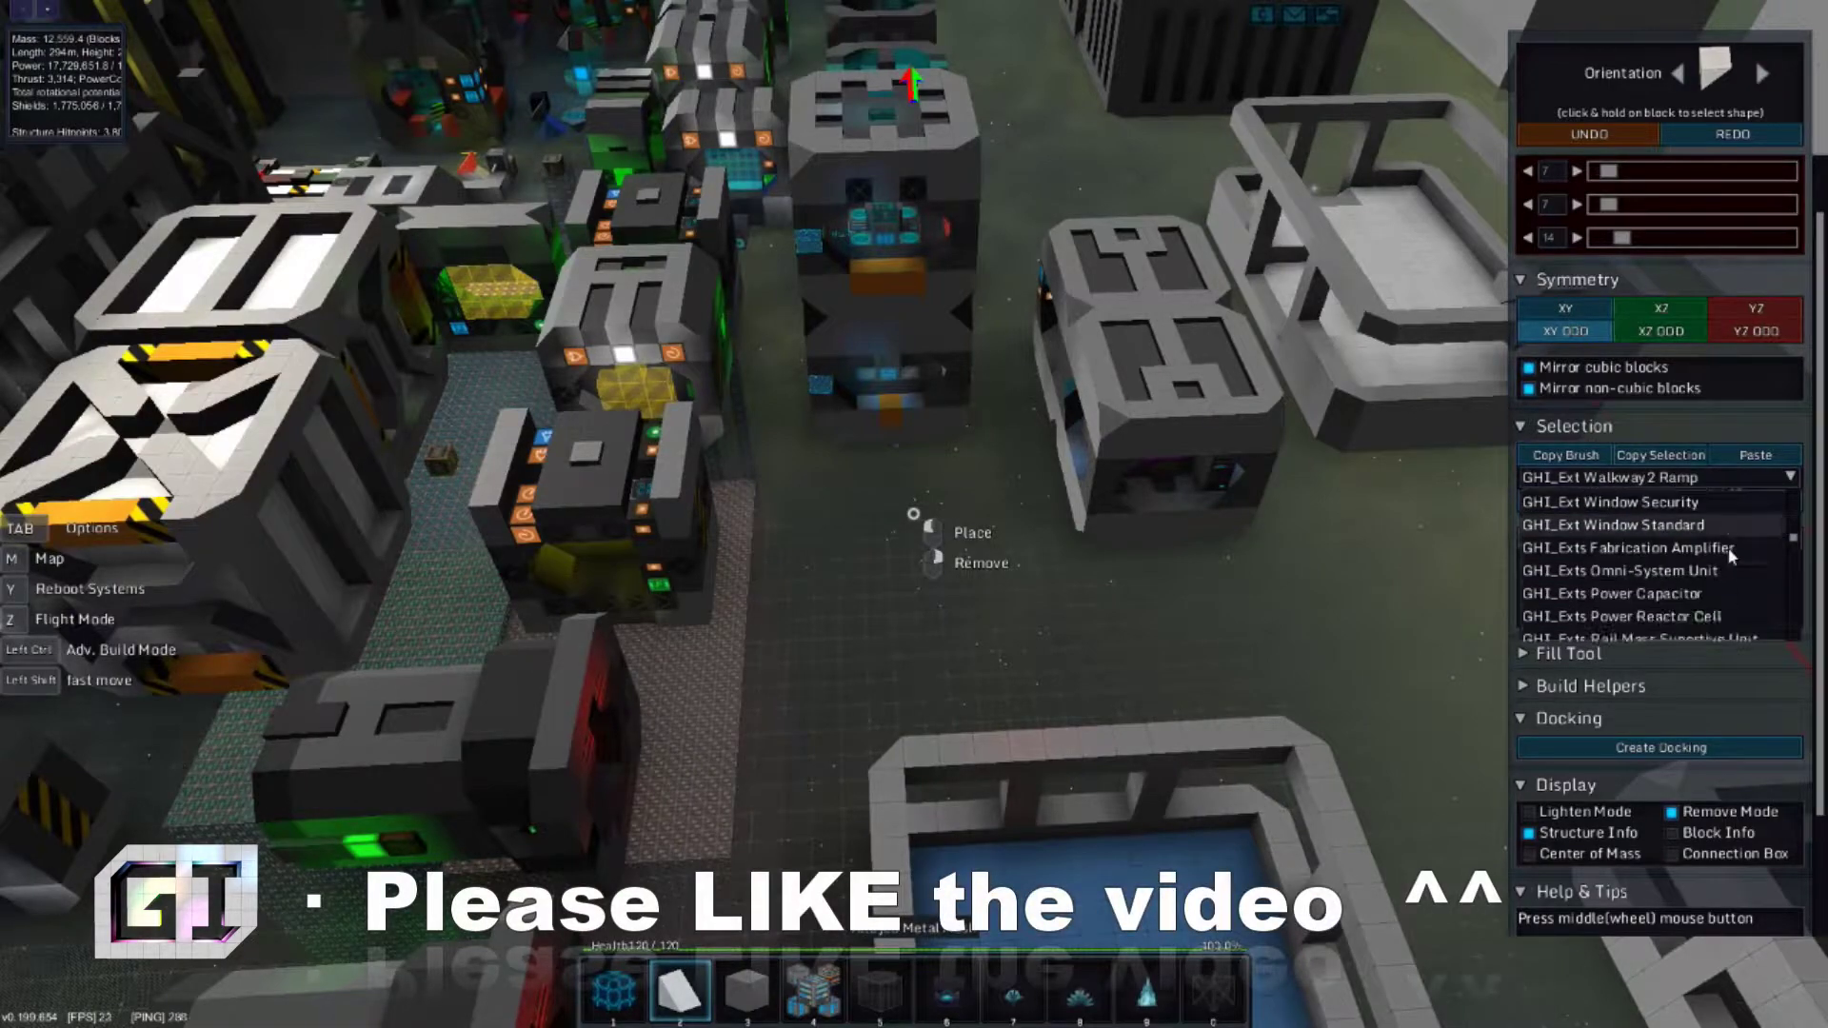
pyautogui.scroll(4, 1719, 562)
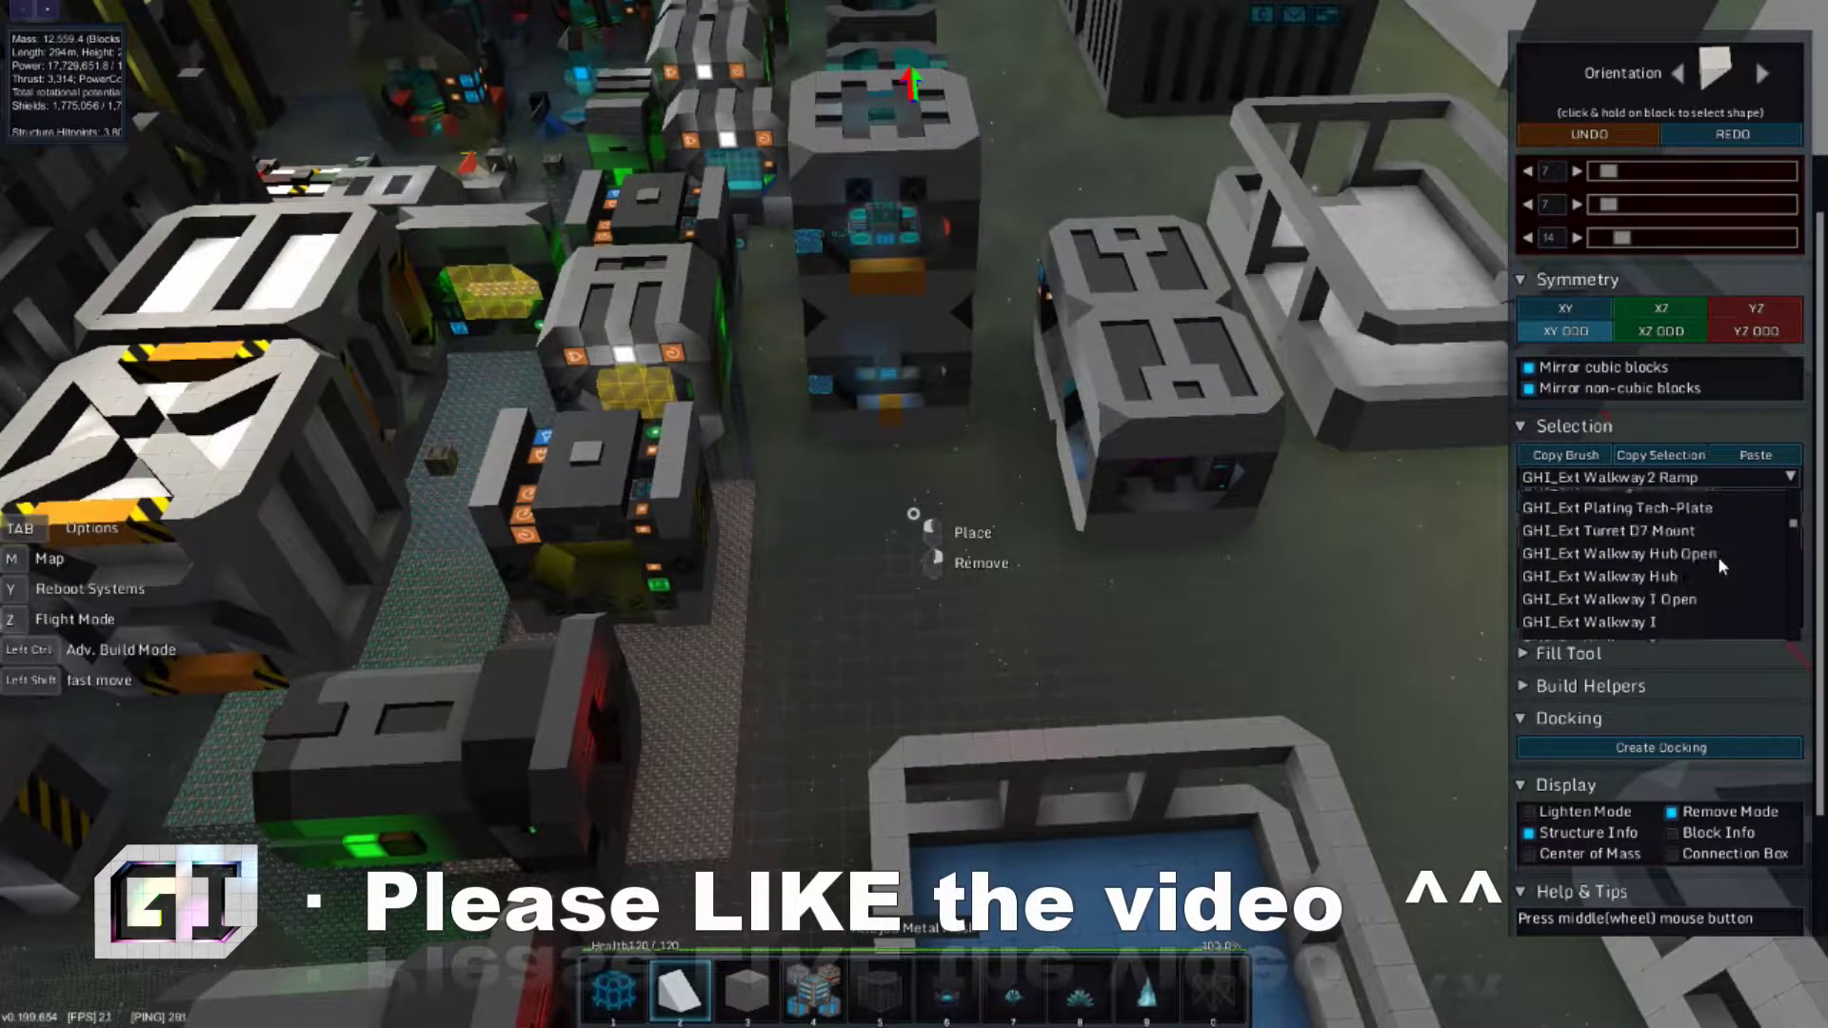
pyautogui.scroll(-5, 1721, 557)
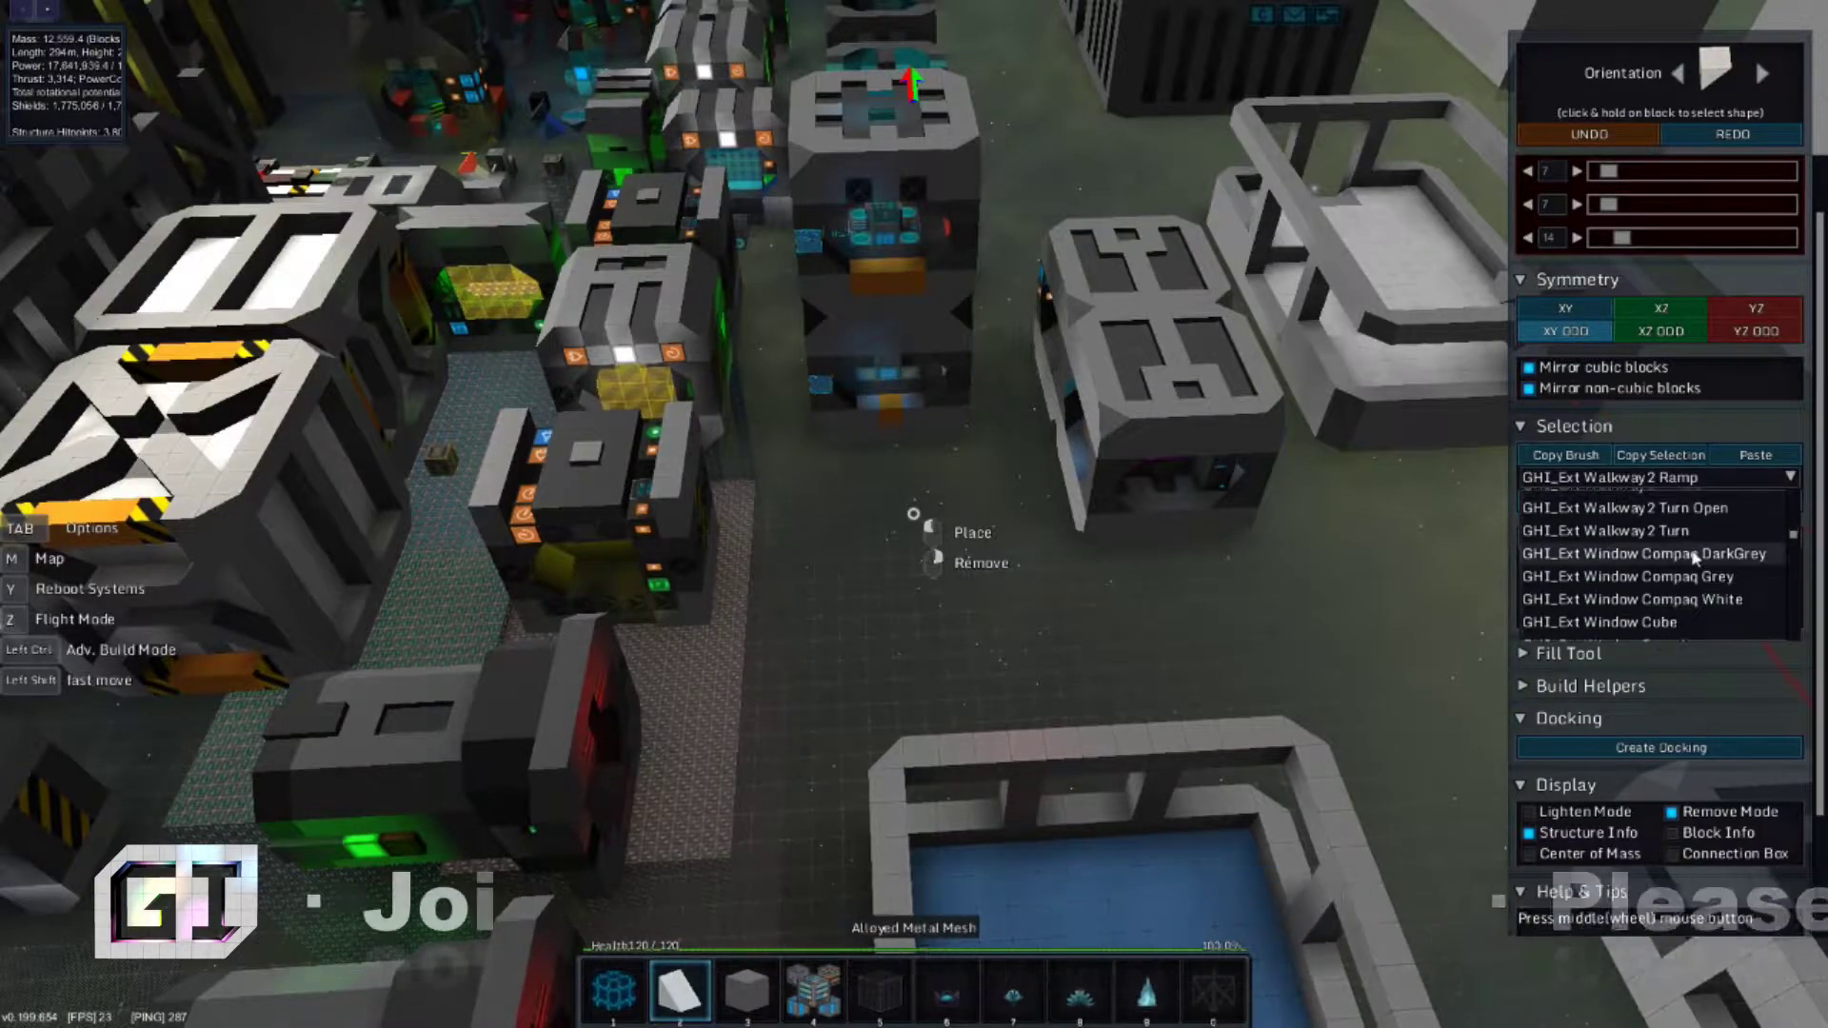
pyautogui.scroll(-5, 1680, 536)
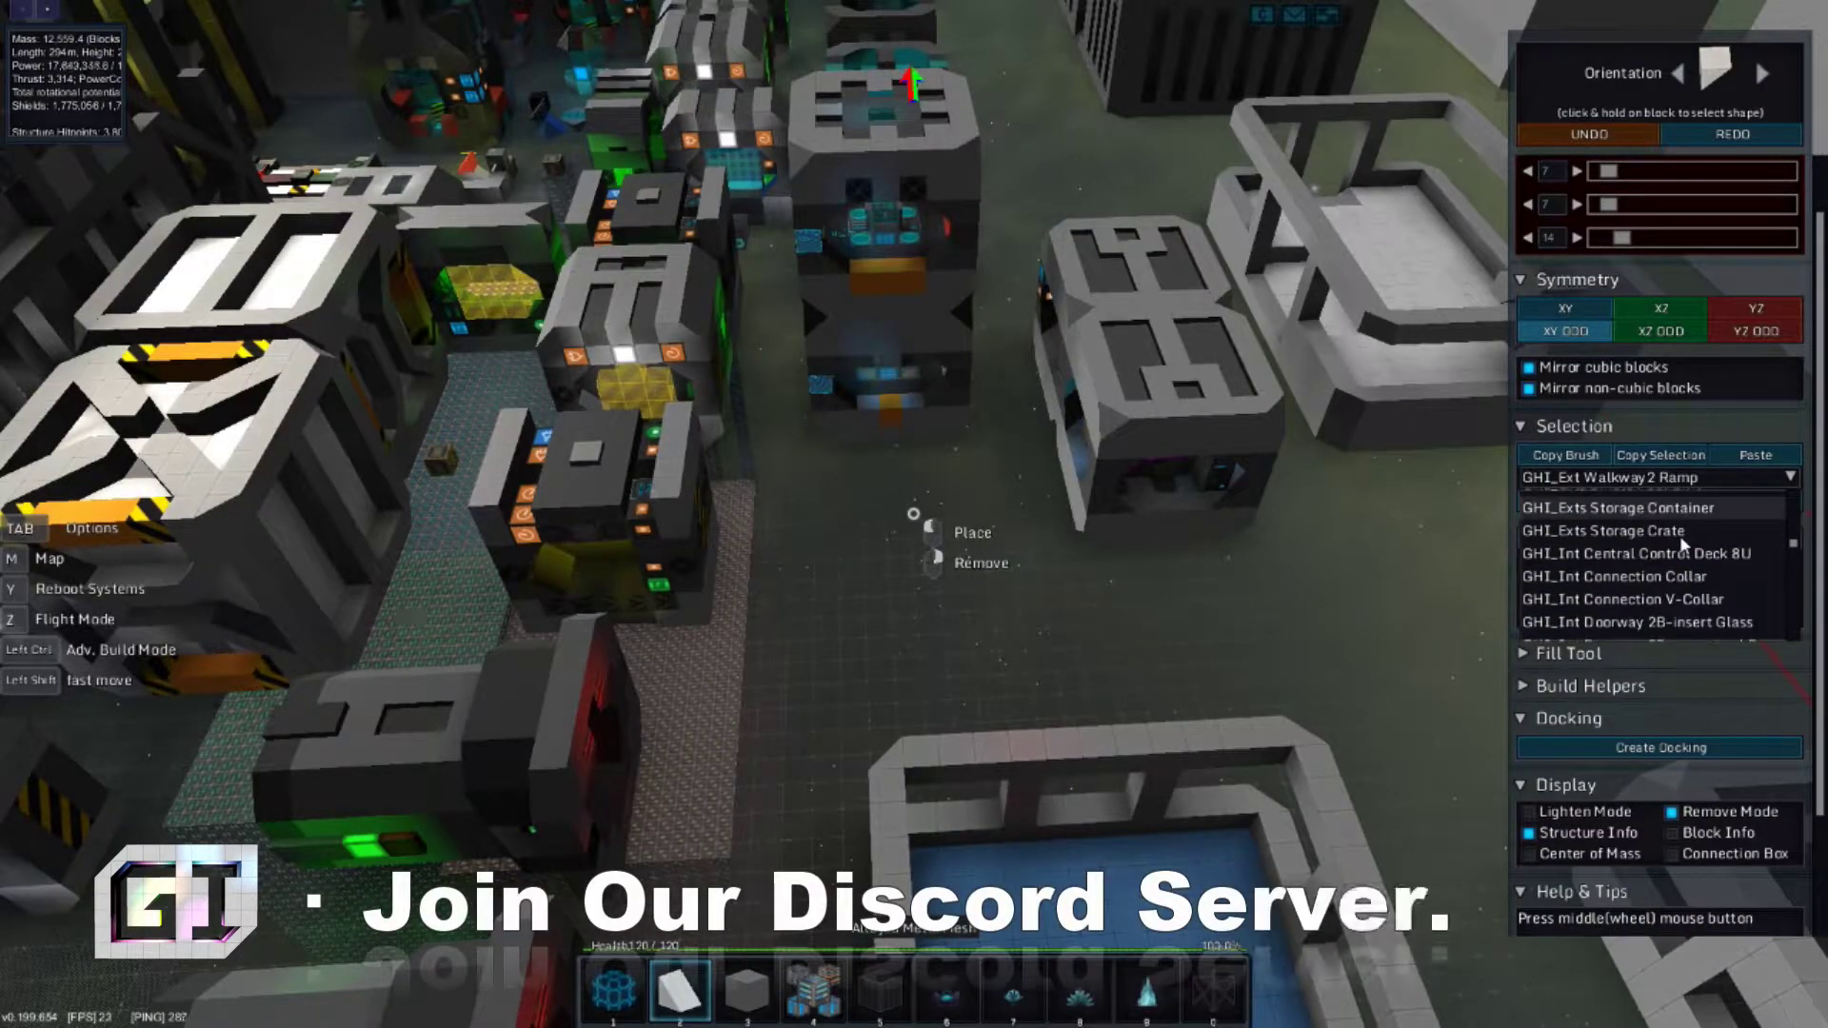
pyautogui.scroll(-6, 1676, 566)
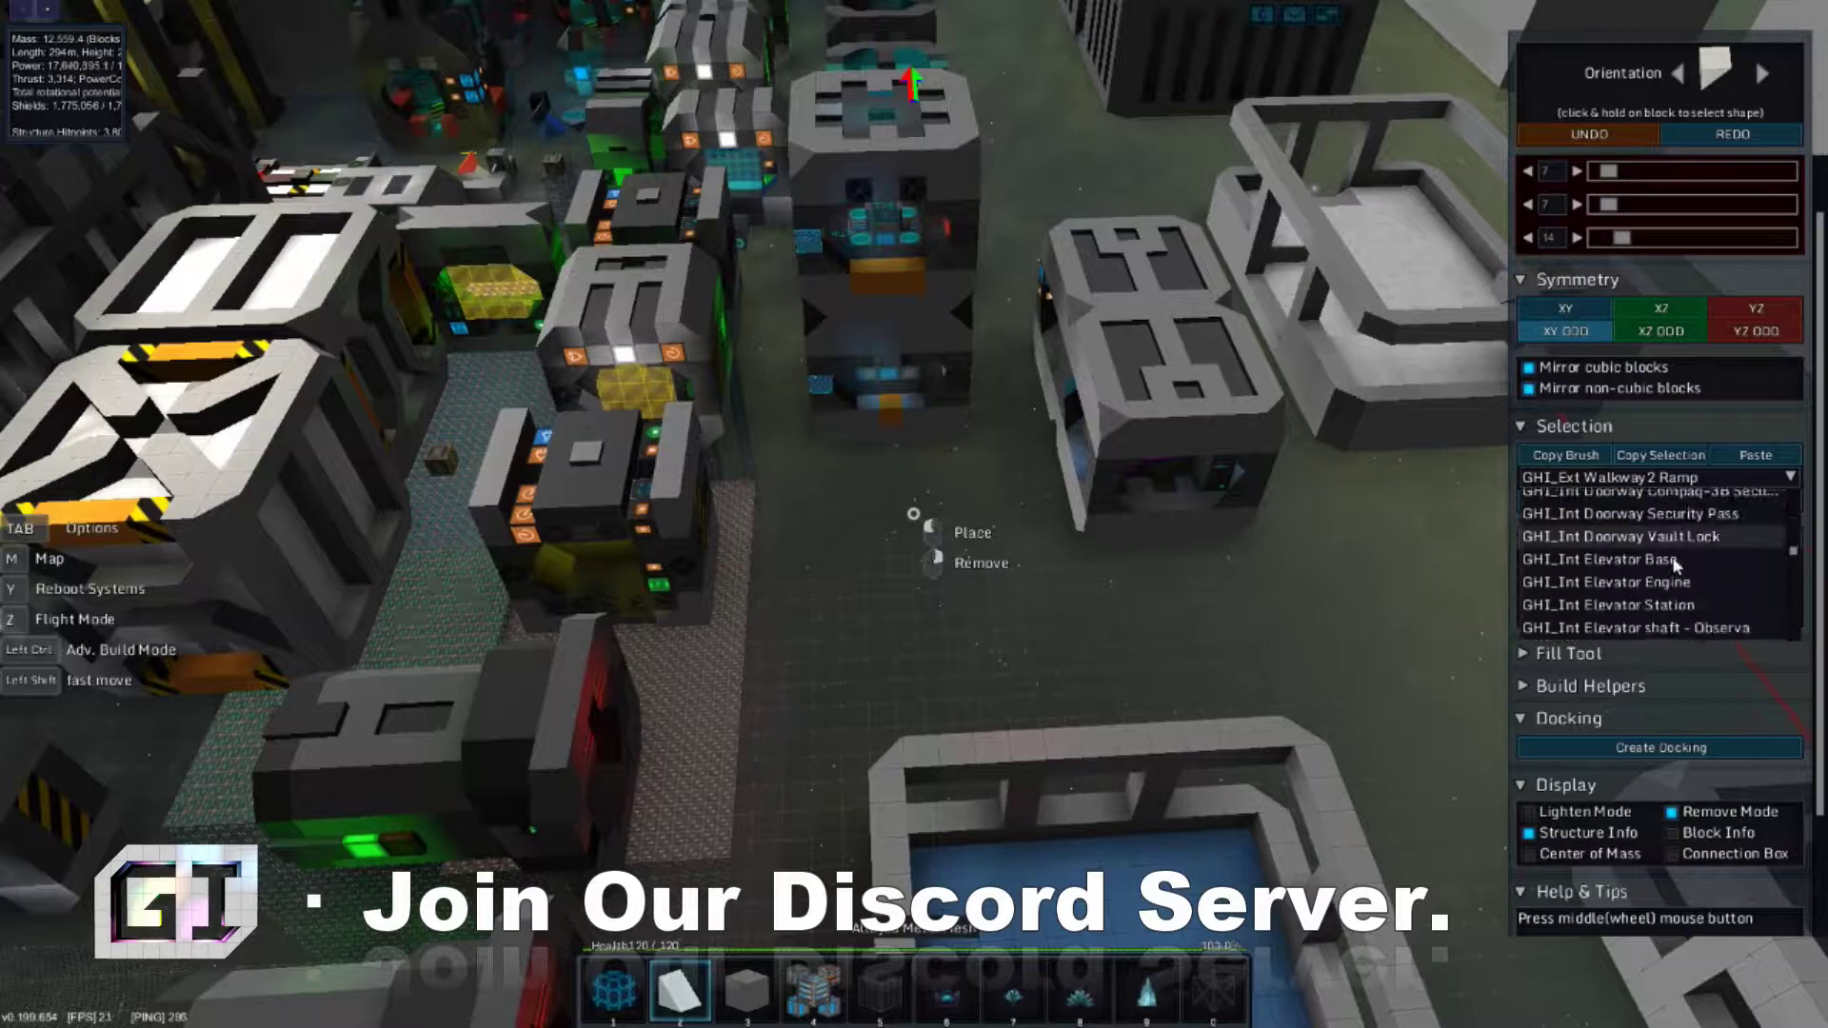
pyautogui.click(1685, 533)
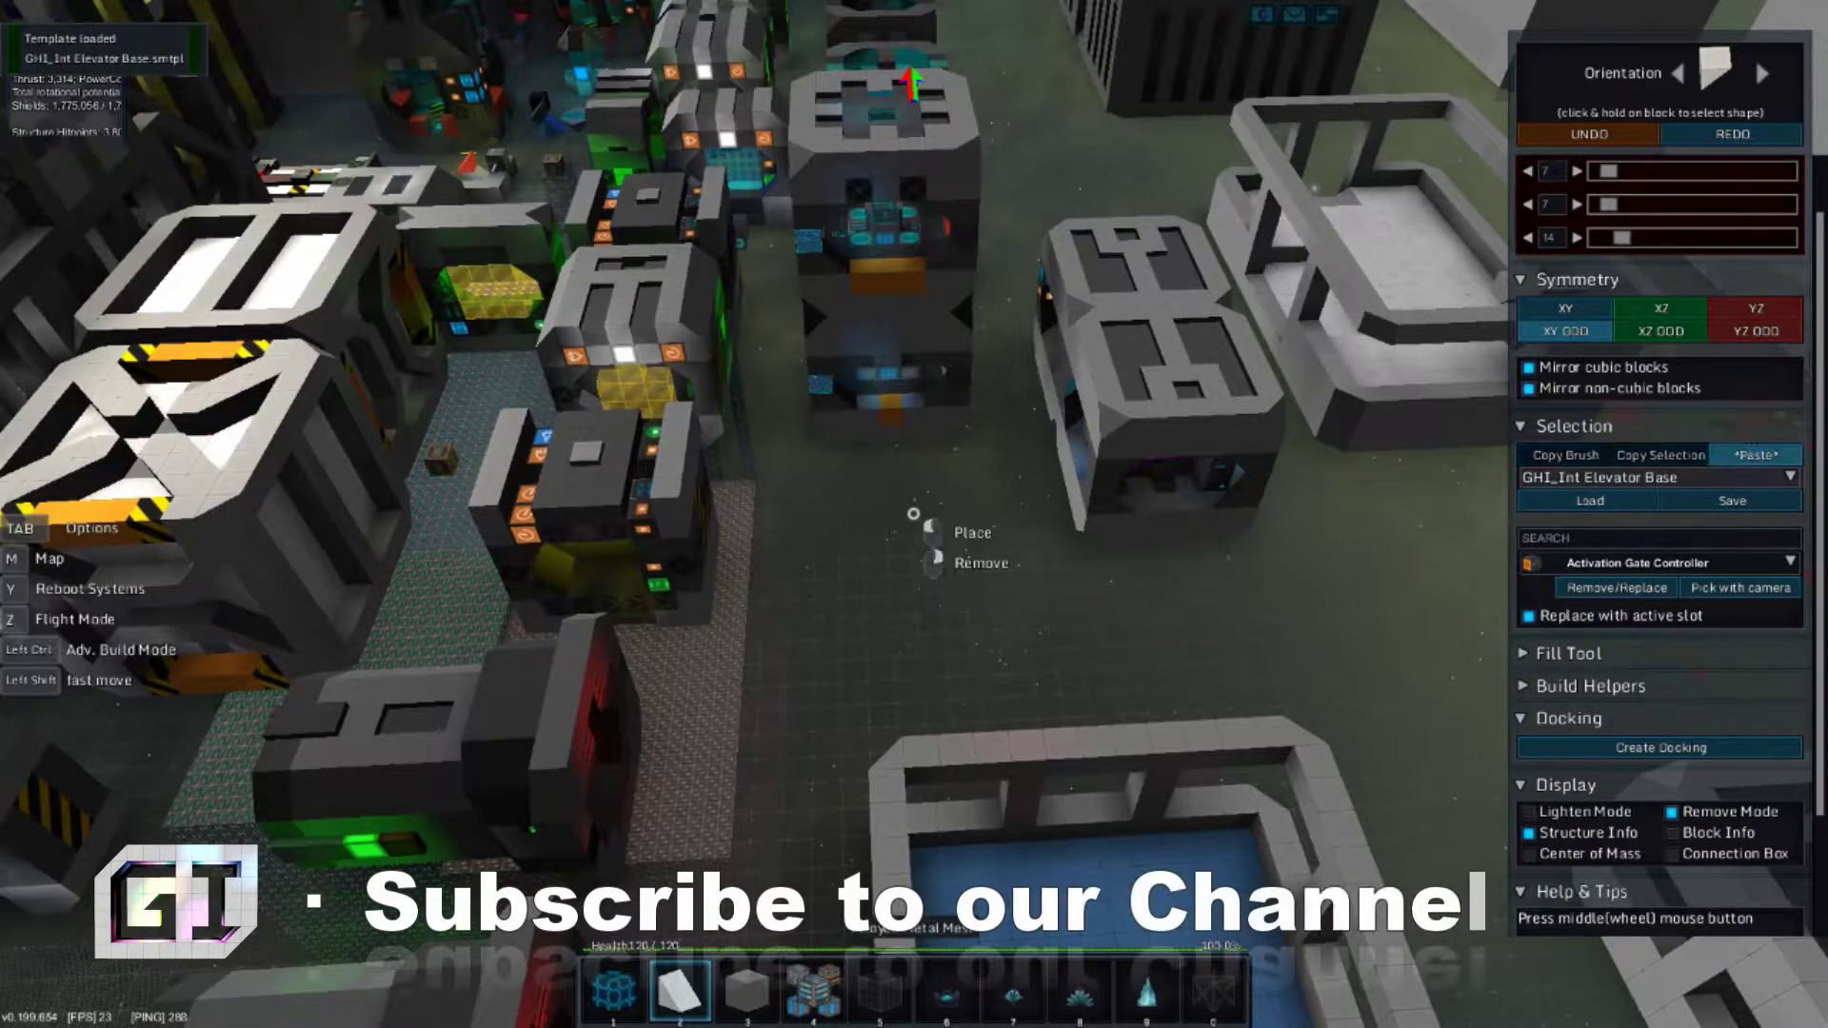
# Fly the camera to line the Elevator Base preview up over the hazard-striped elevator shaft.
pyautogui.press('w')
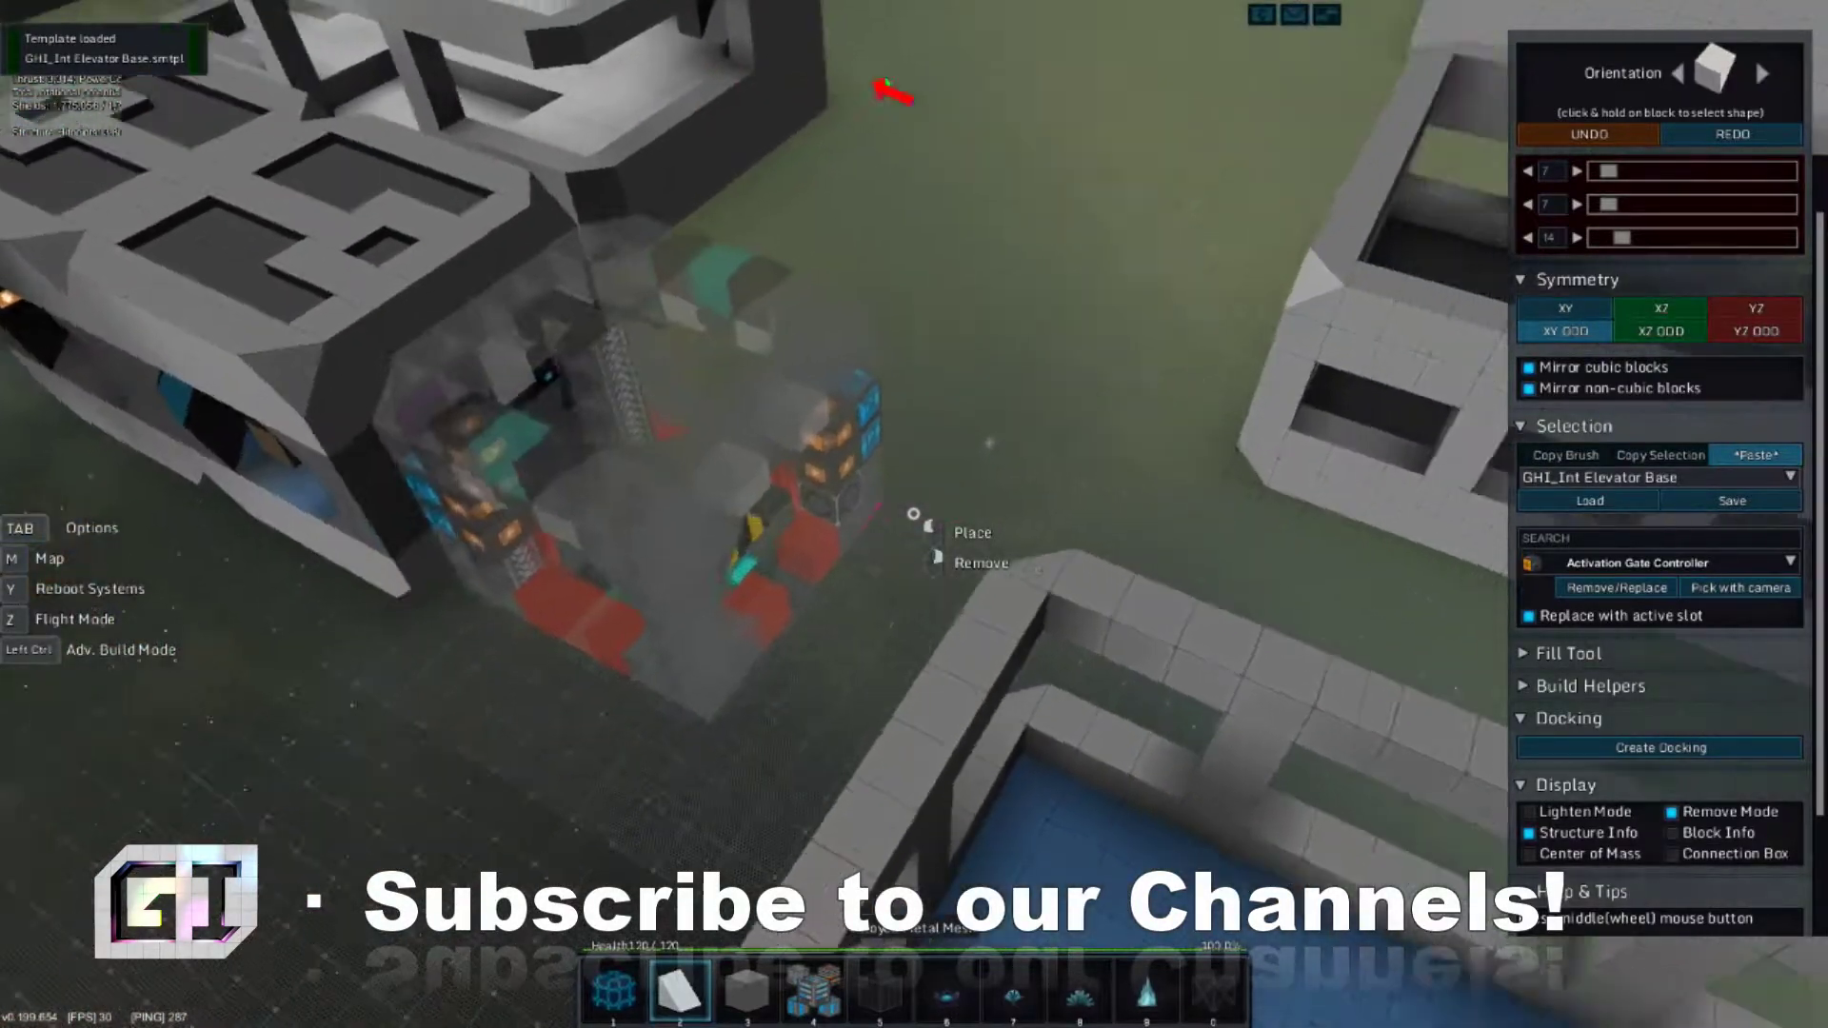
pyautogui.press('a')
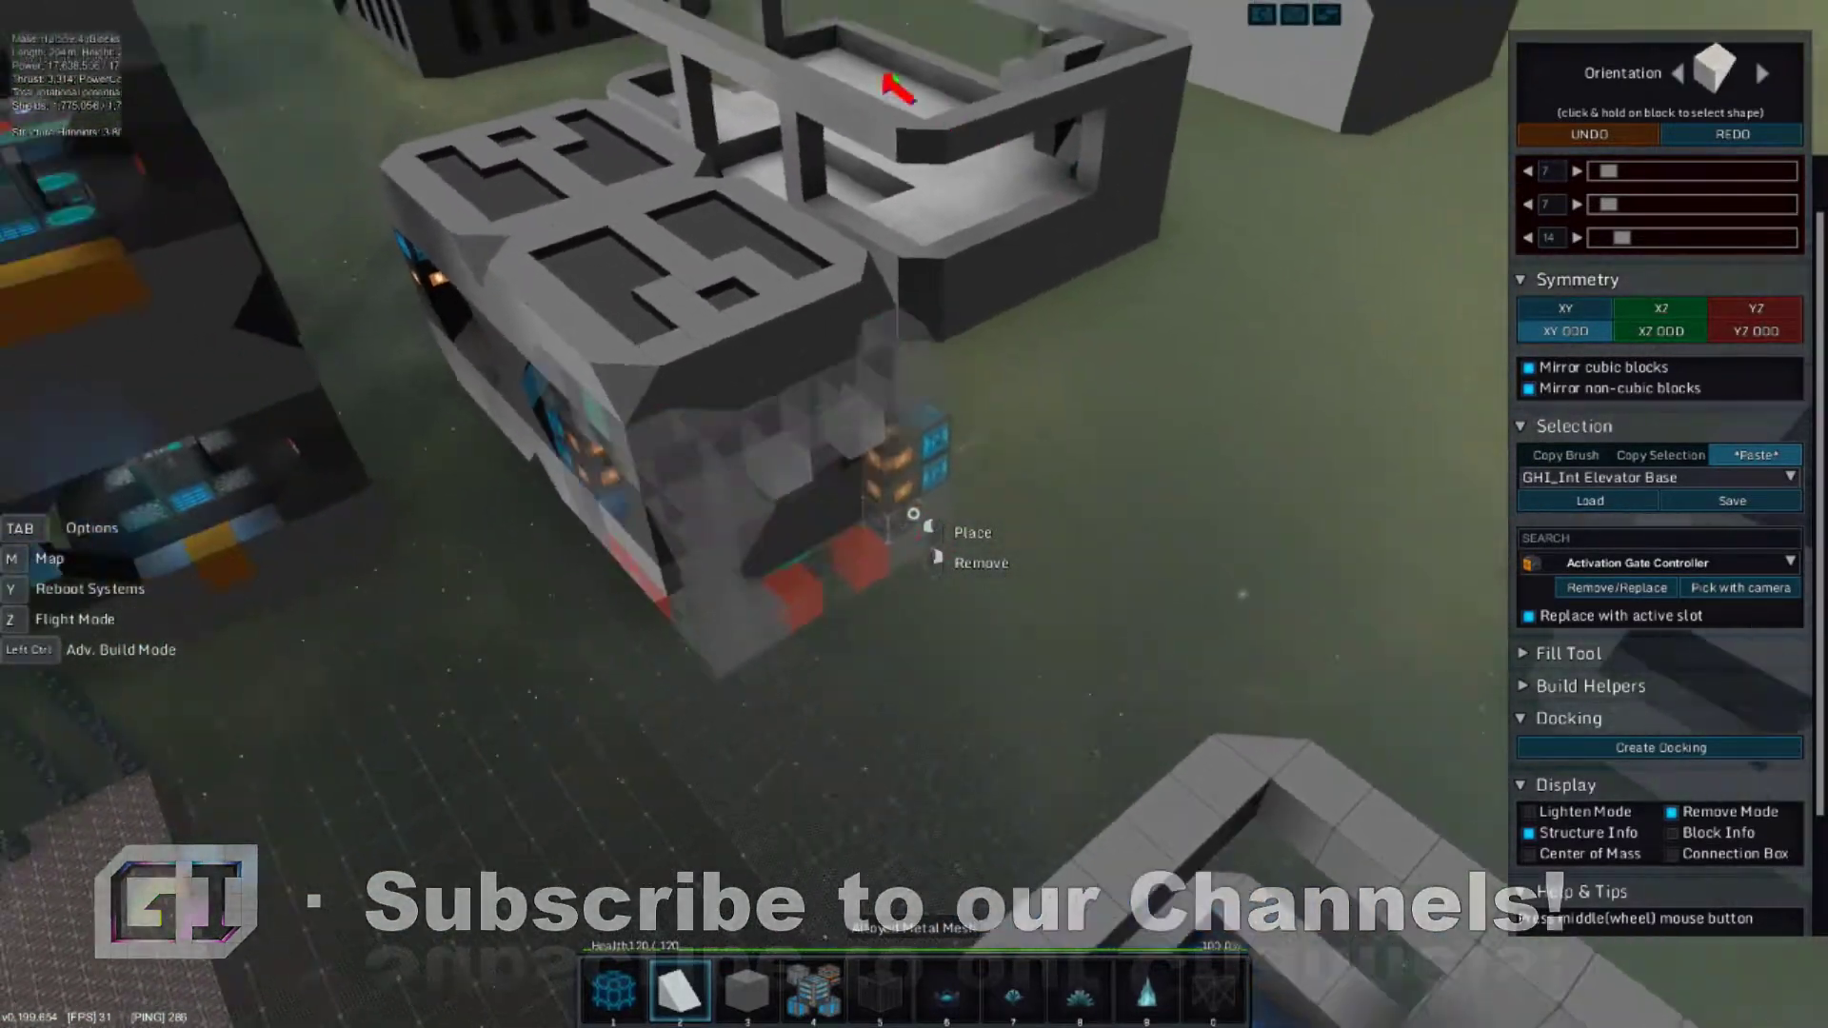
pyautogui.press('w')
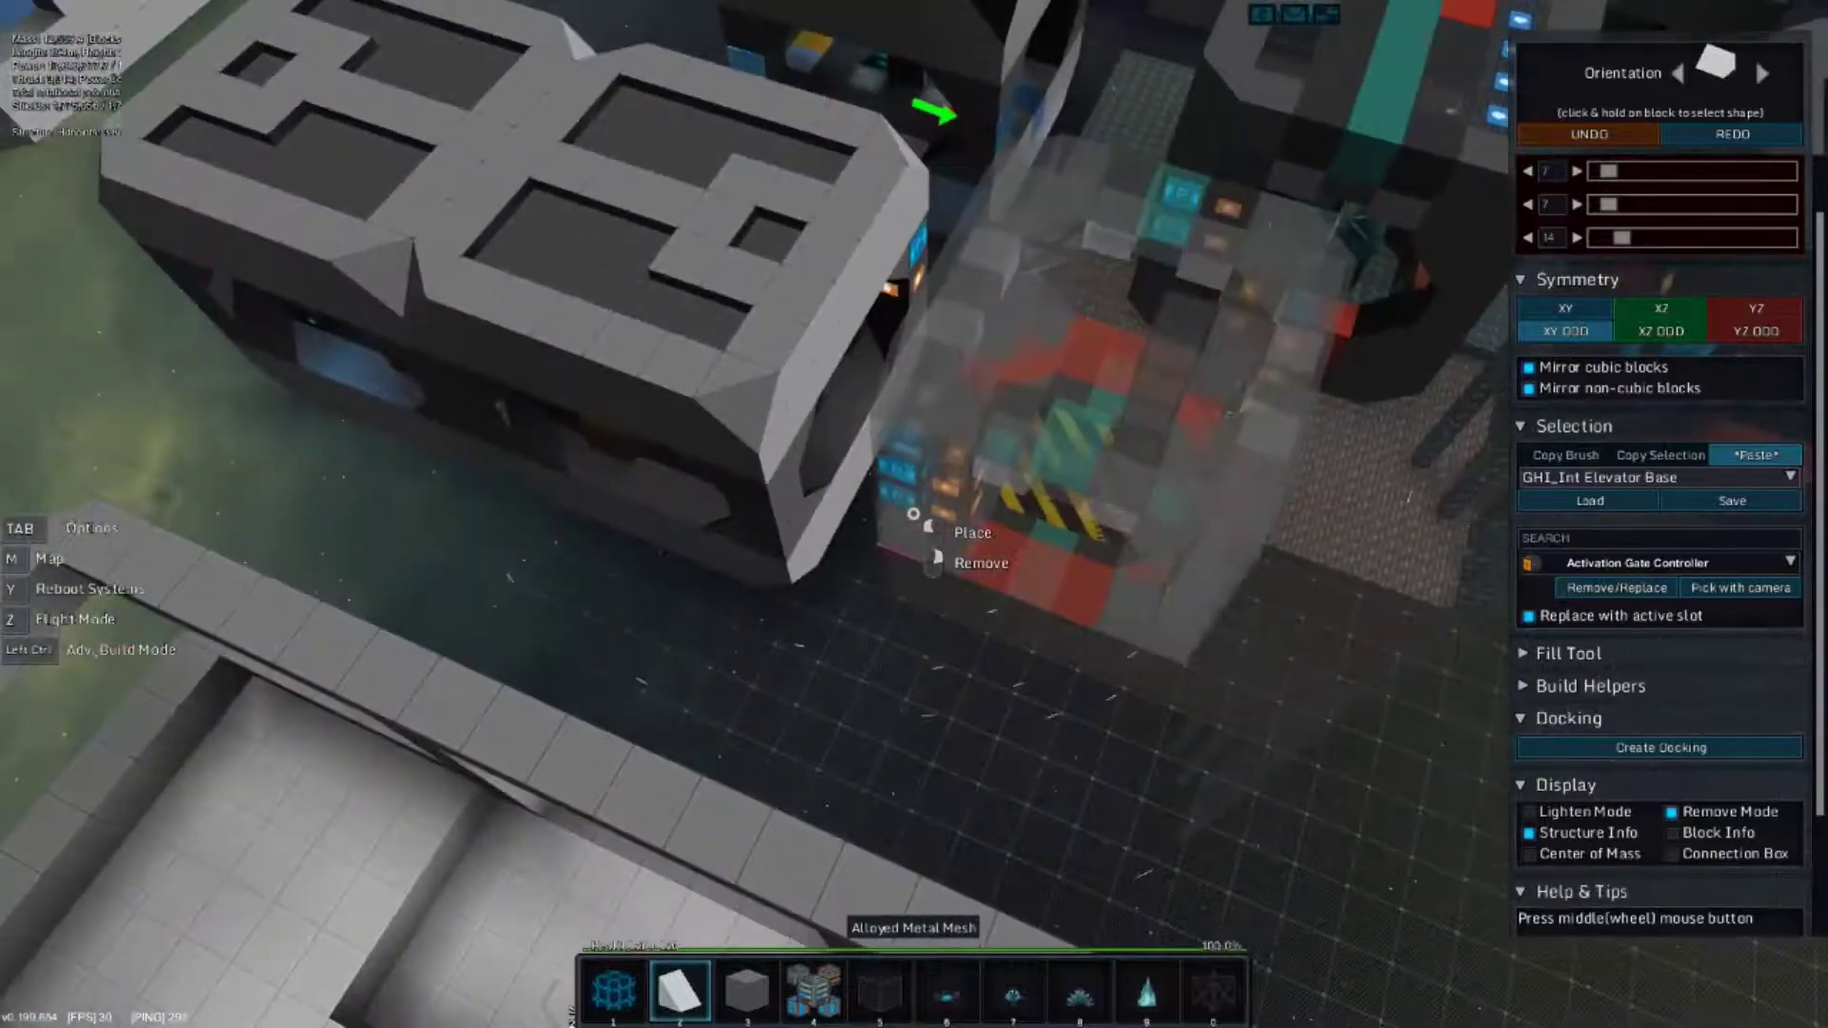
pyautogui.press('a')
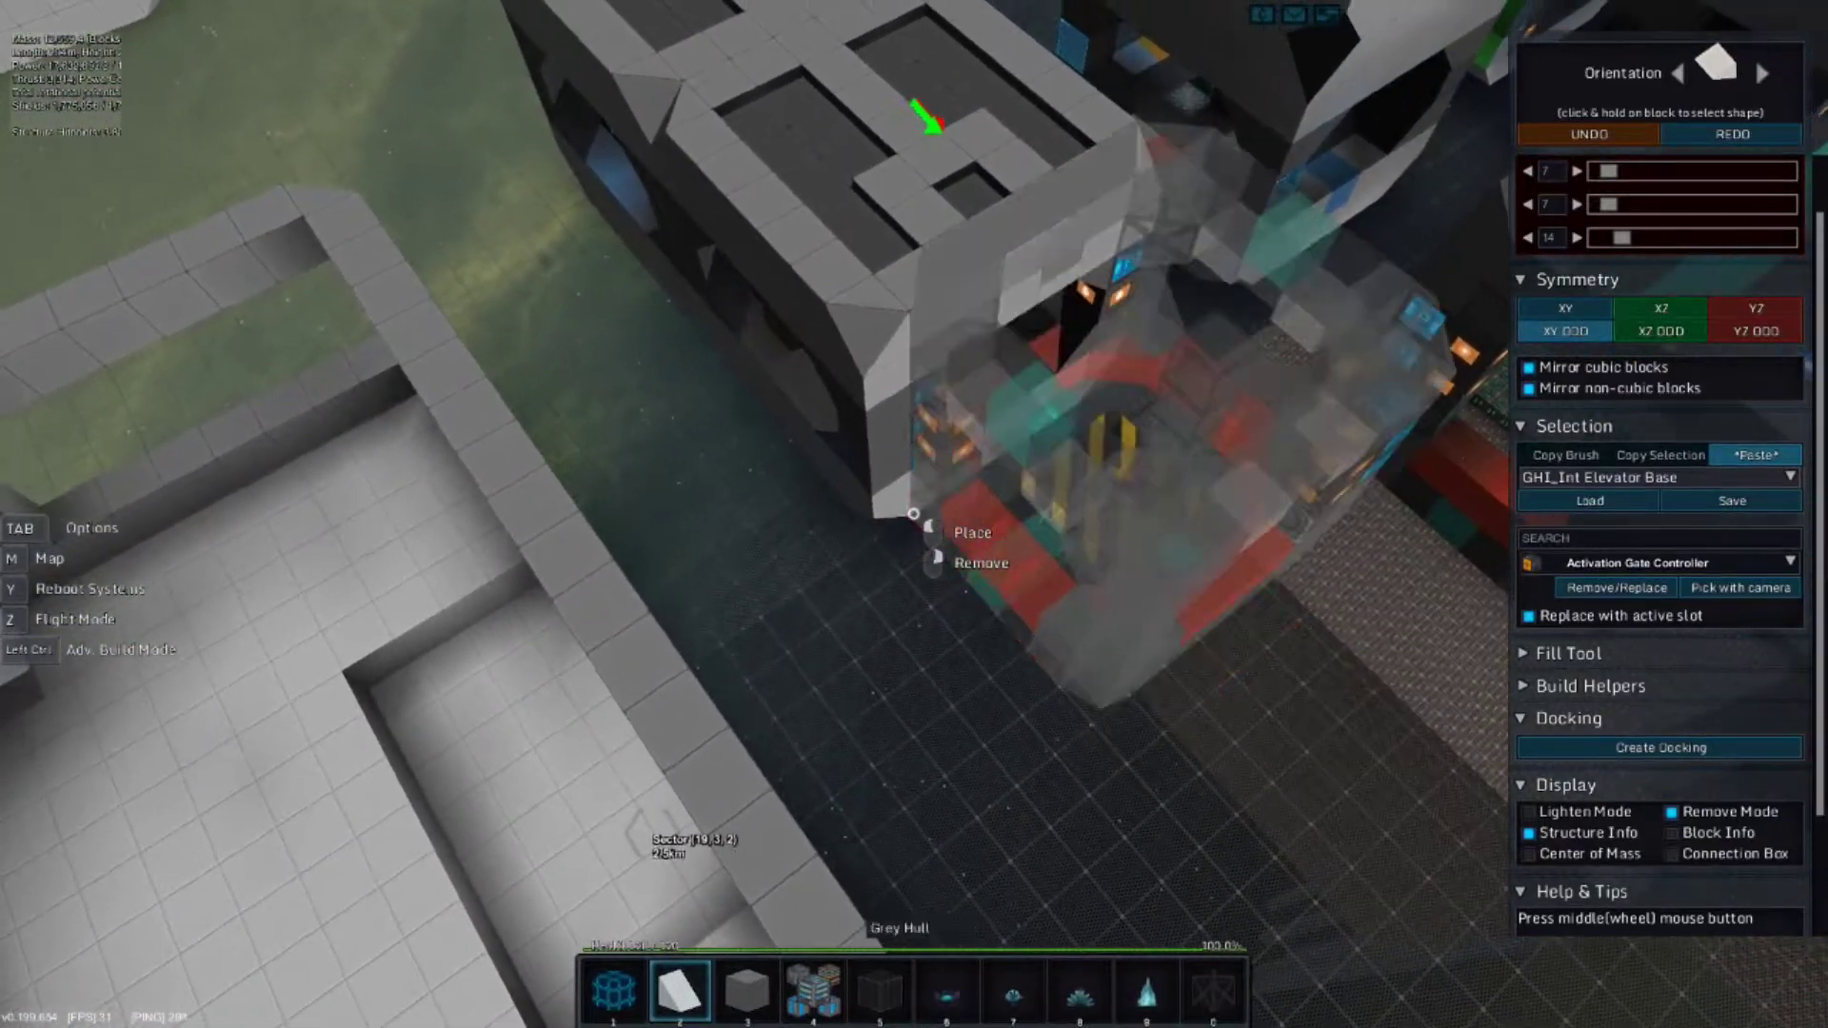
pyautogui.press('a')
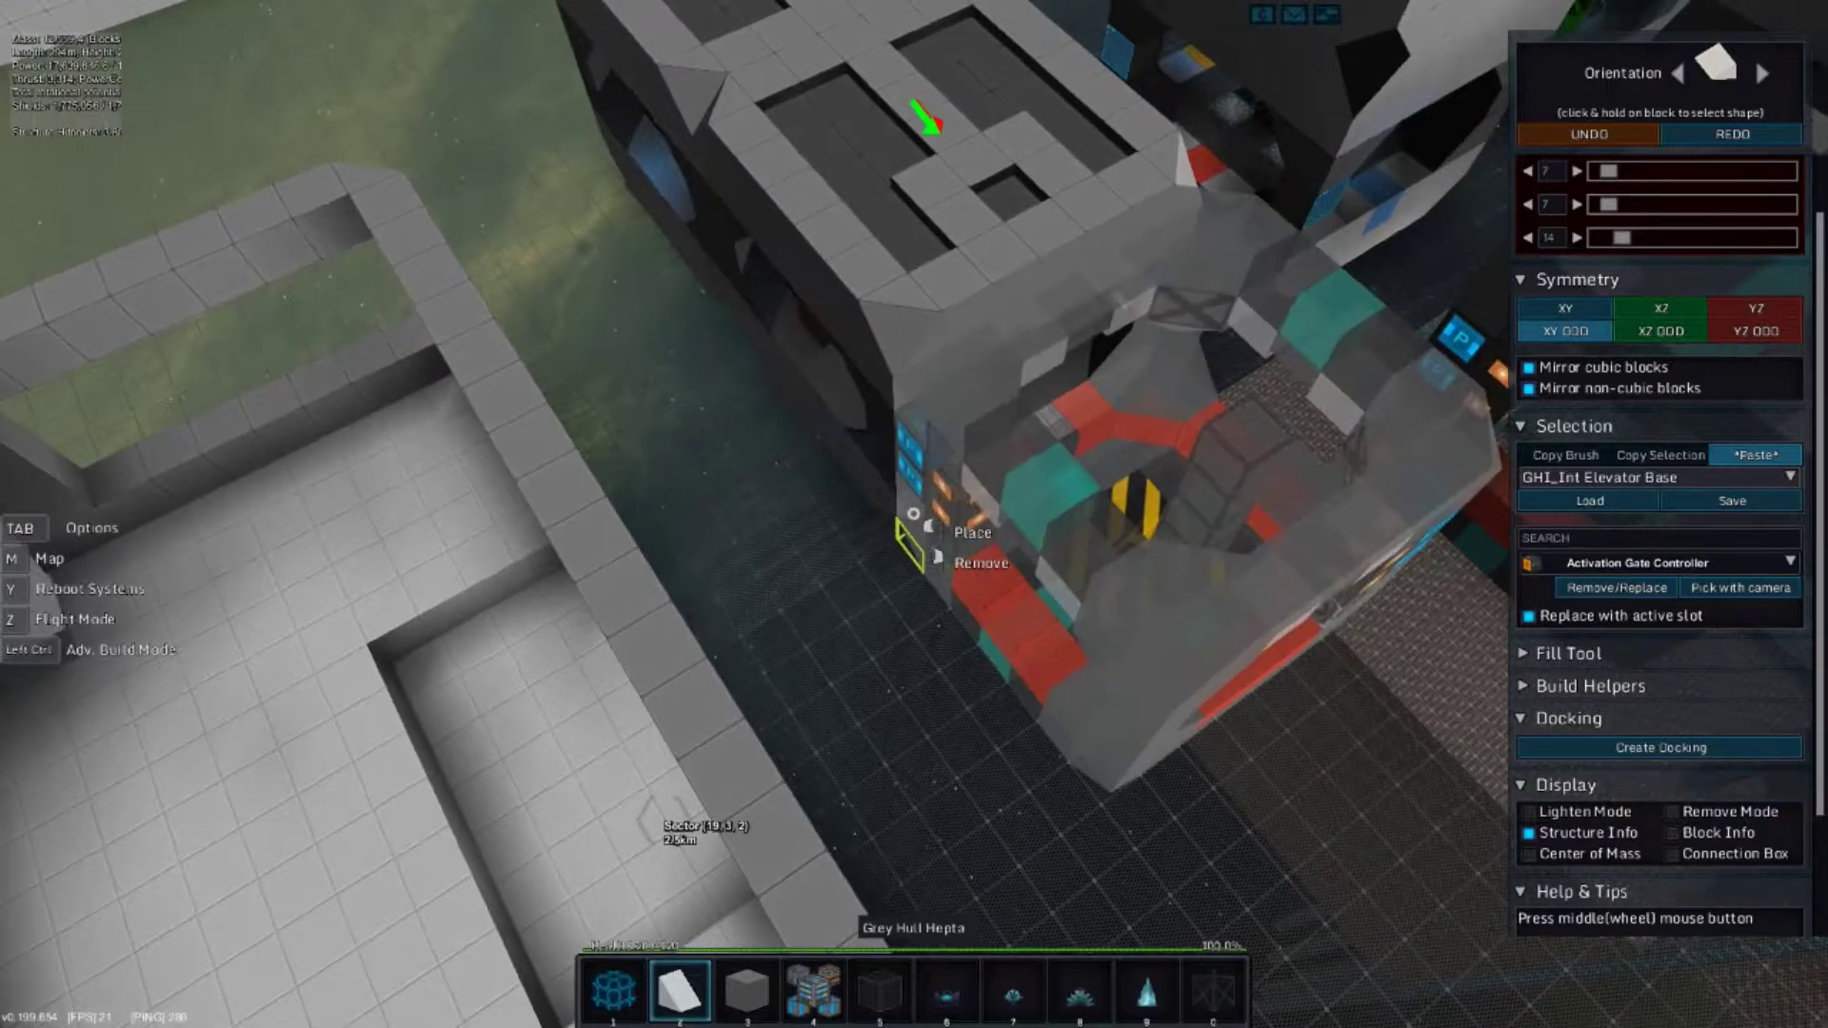
pyautogui.press('w')
pyautogui.press('s')
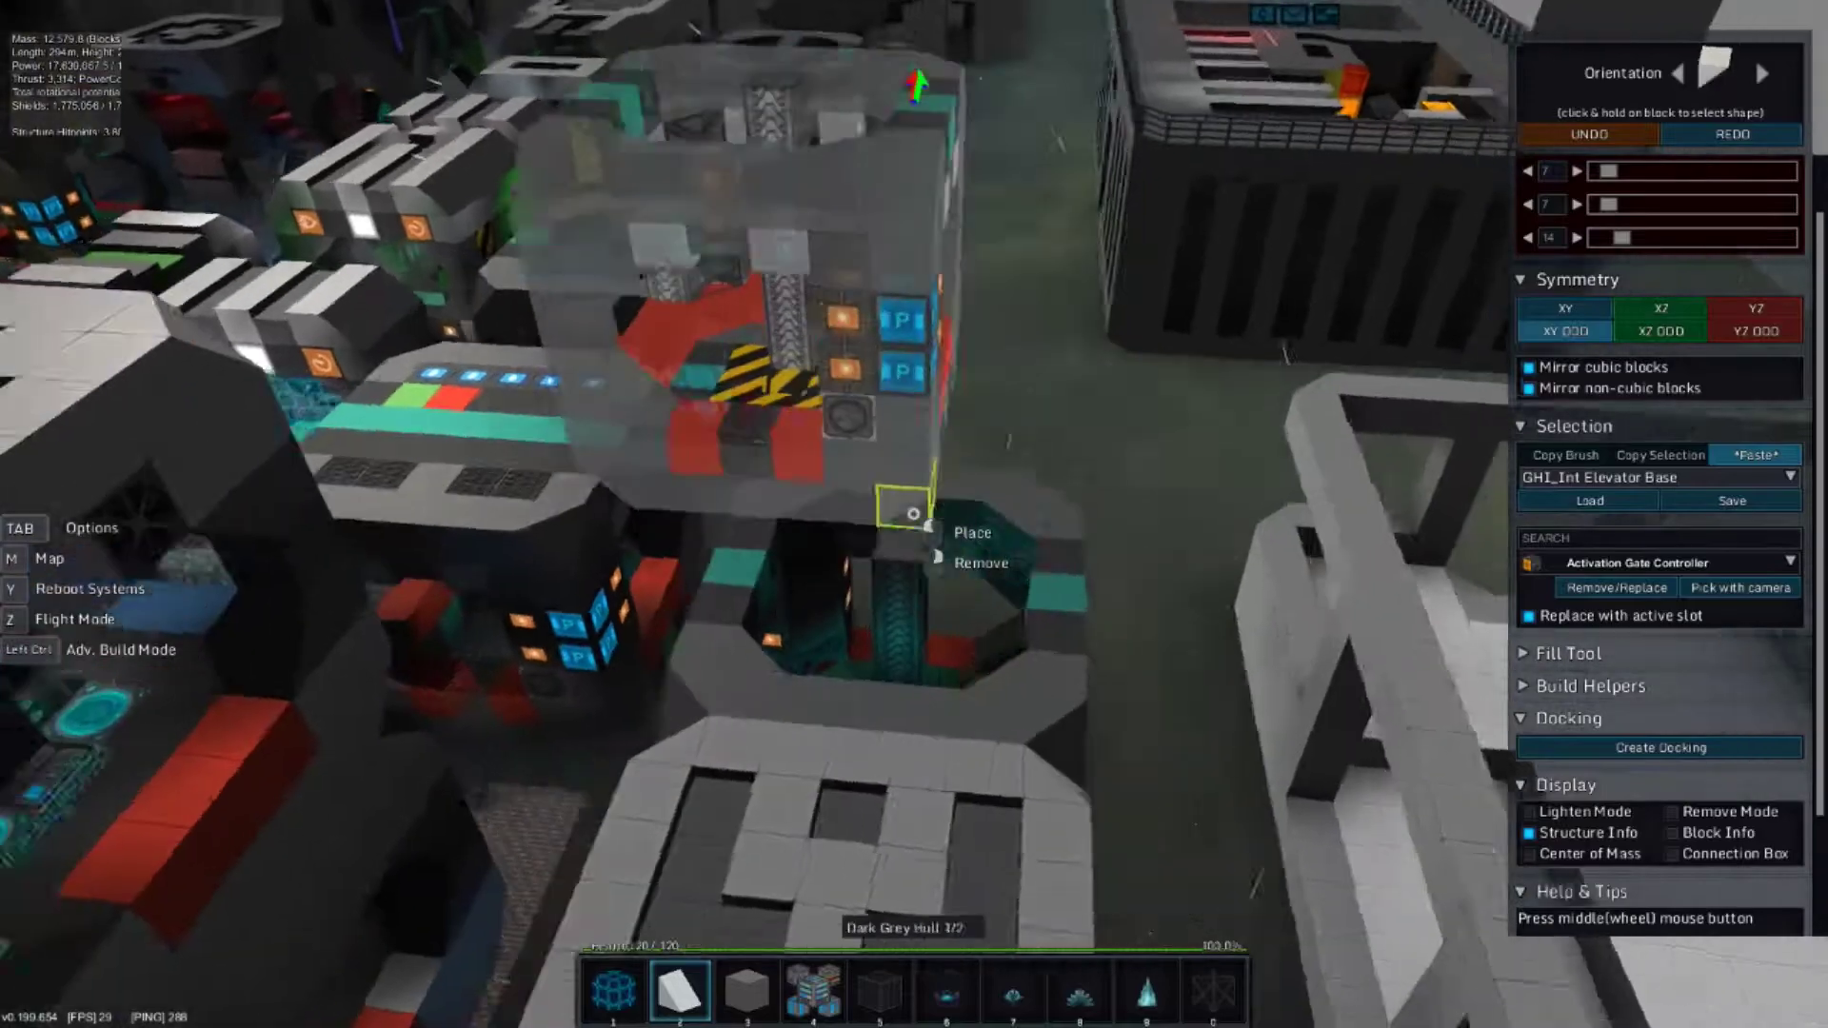
pyautogui.press('w')
pyautogui.press('w')
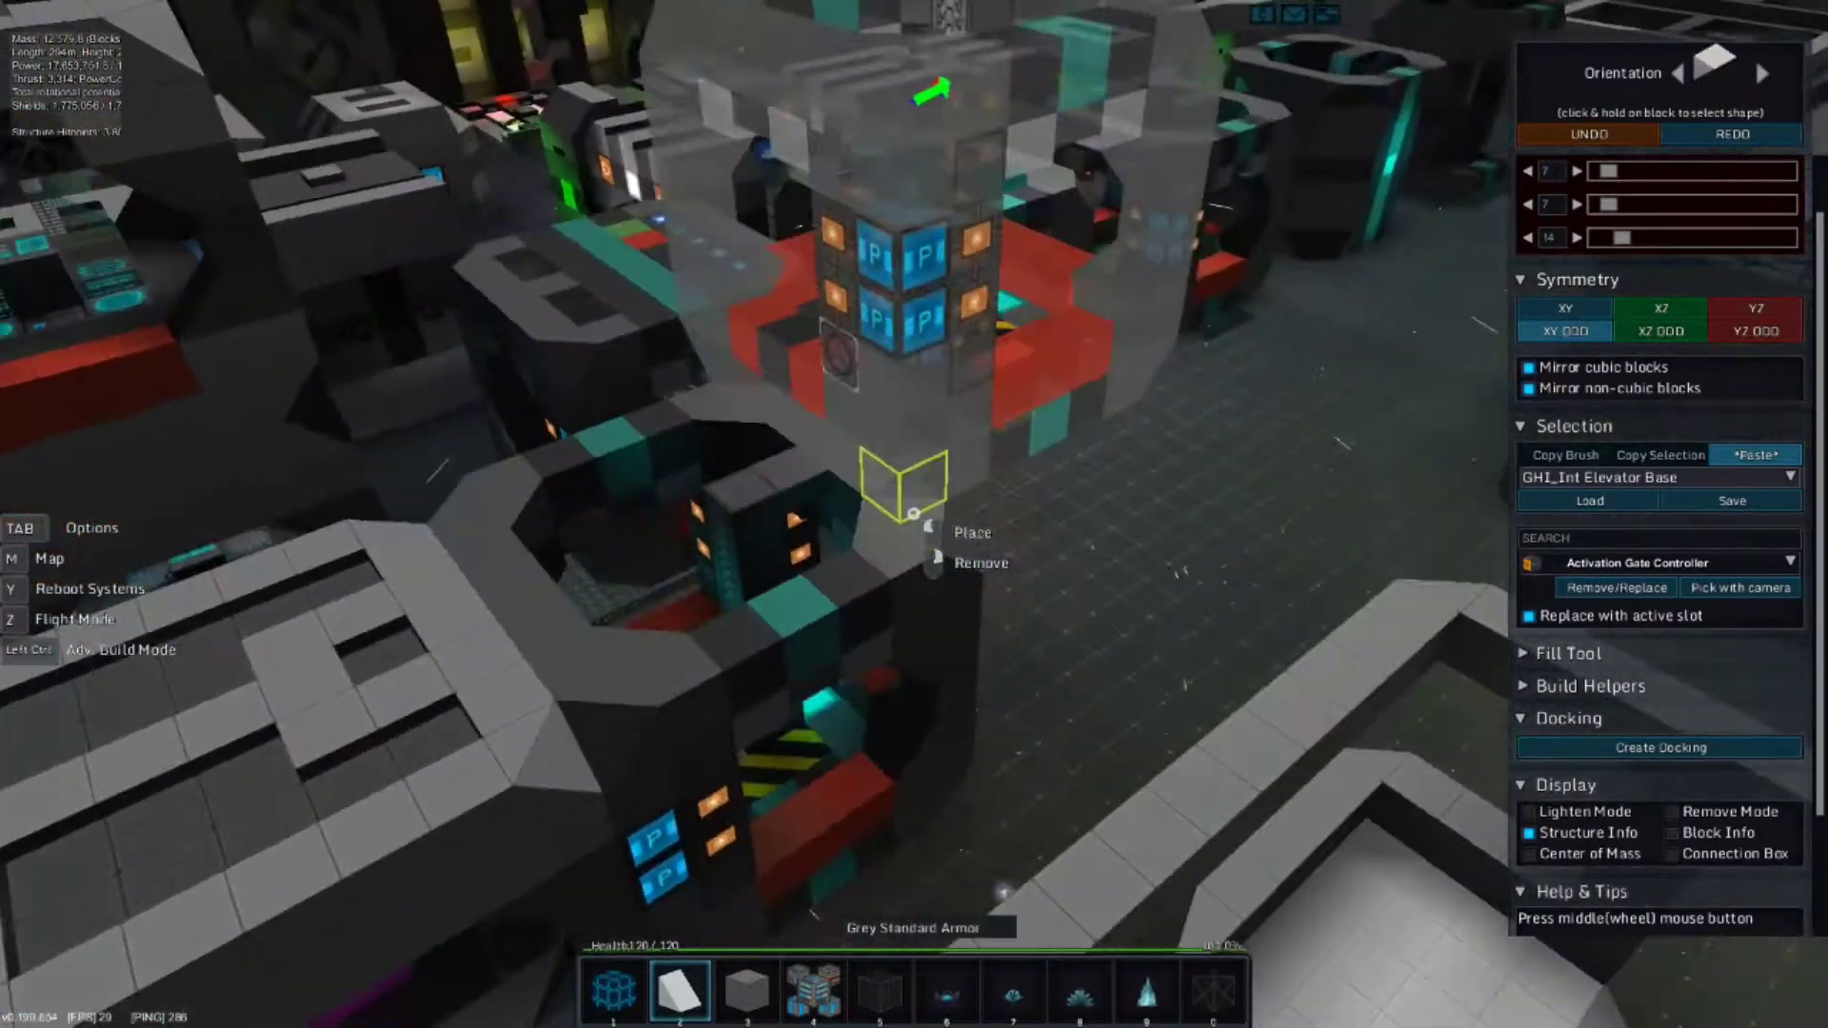
# Select and load the GHI_Int Elevator Station template for pasting.
pyautogui.press('s')
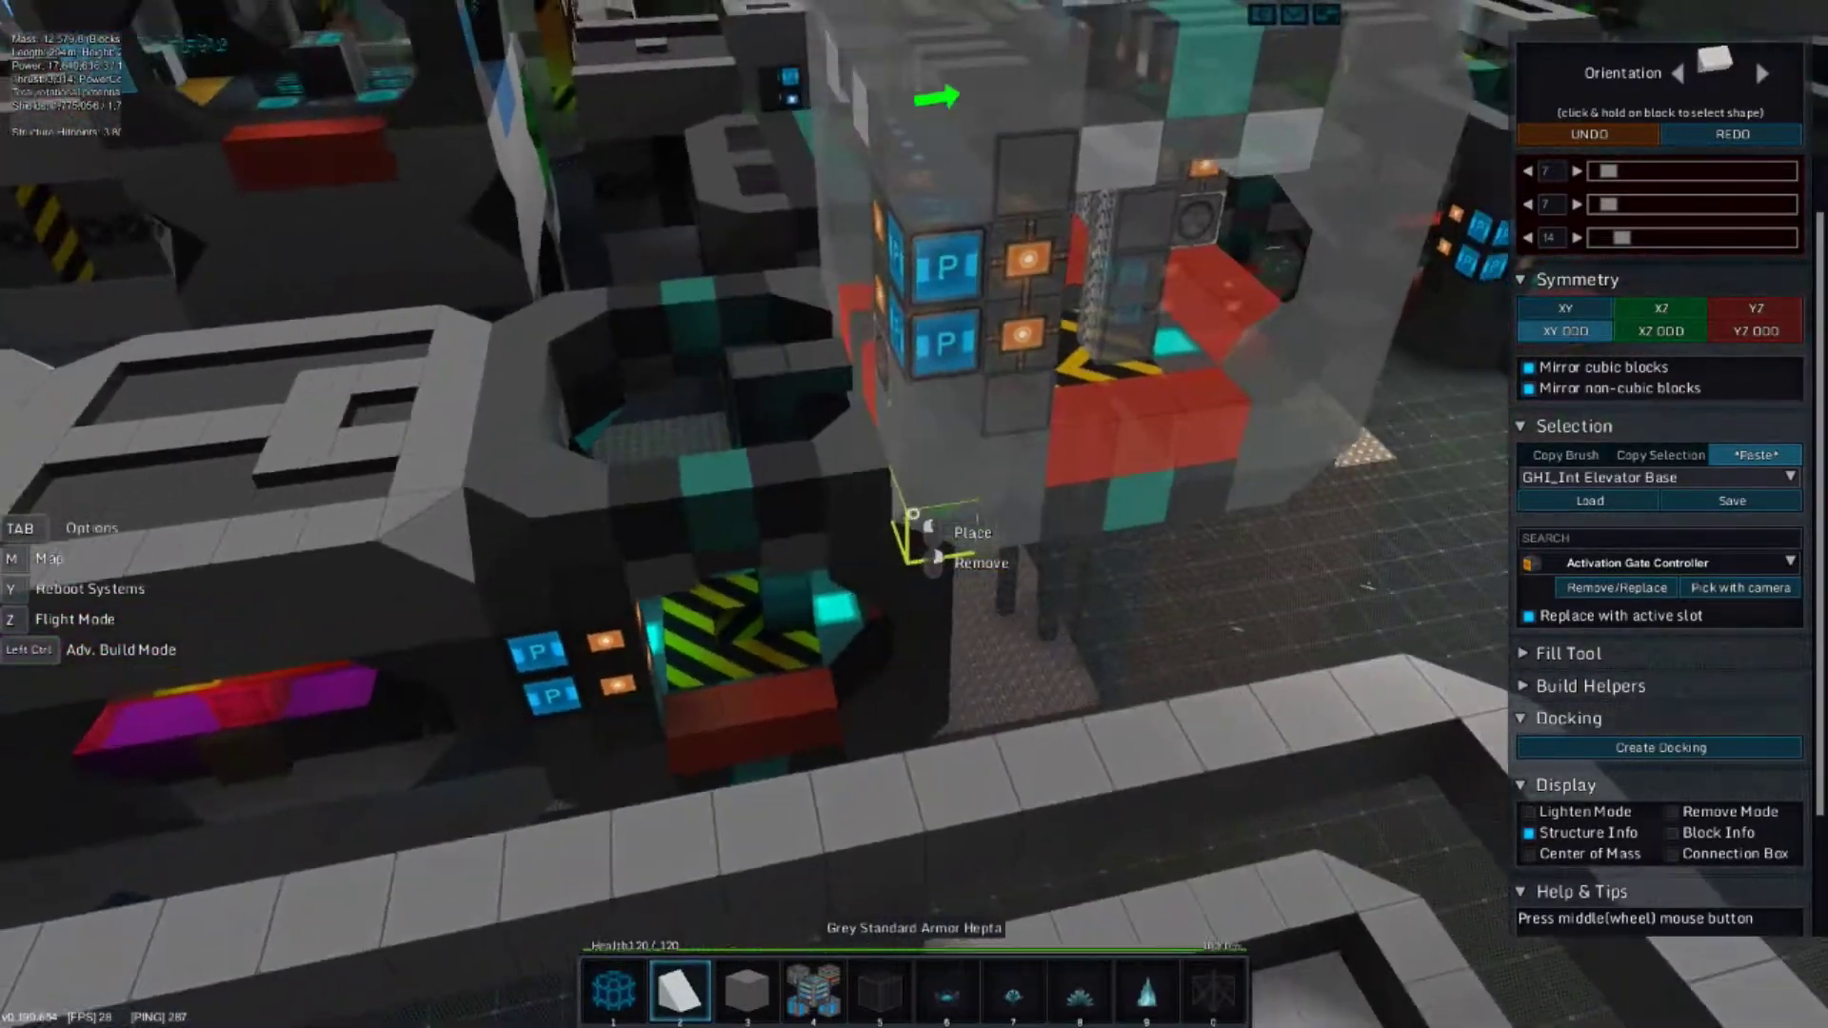
pyautogui.press('w')
pyautogui.press('s')
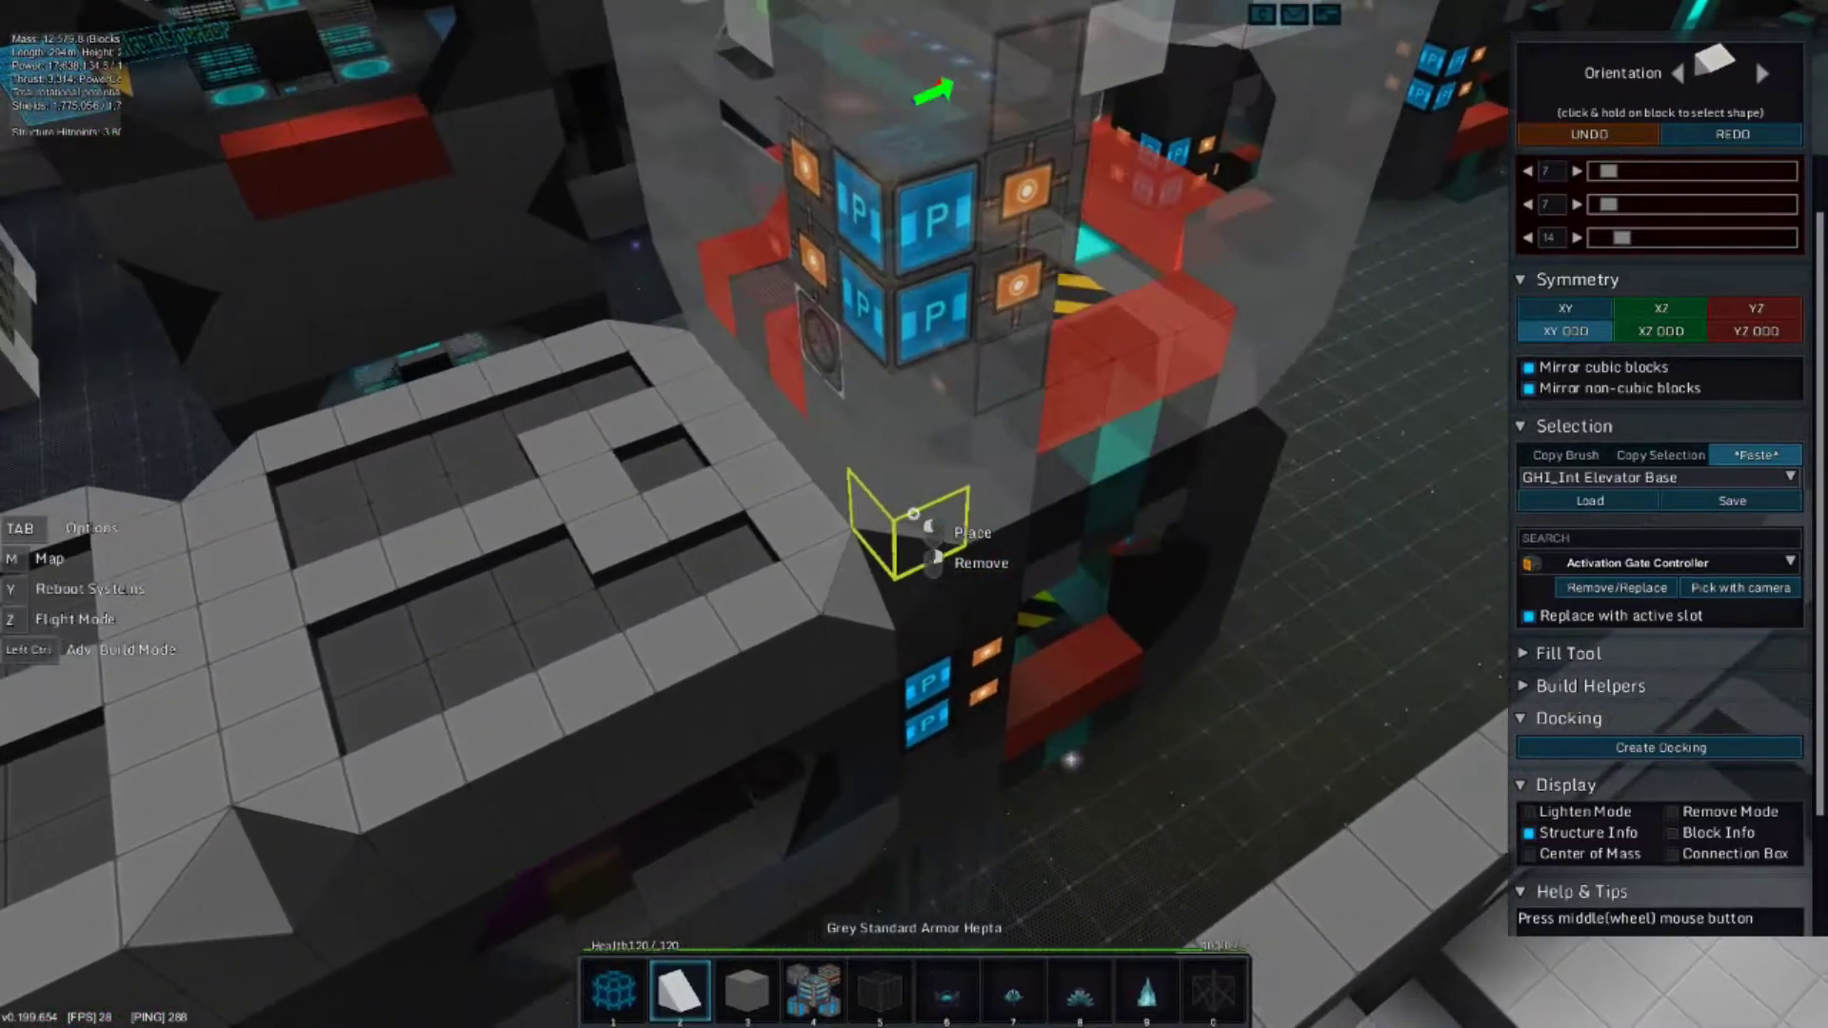
pyautogui.click(1665, 486)
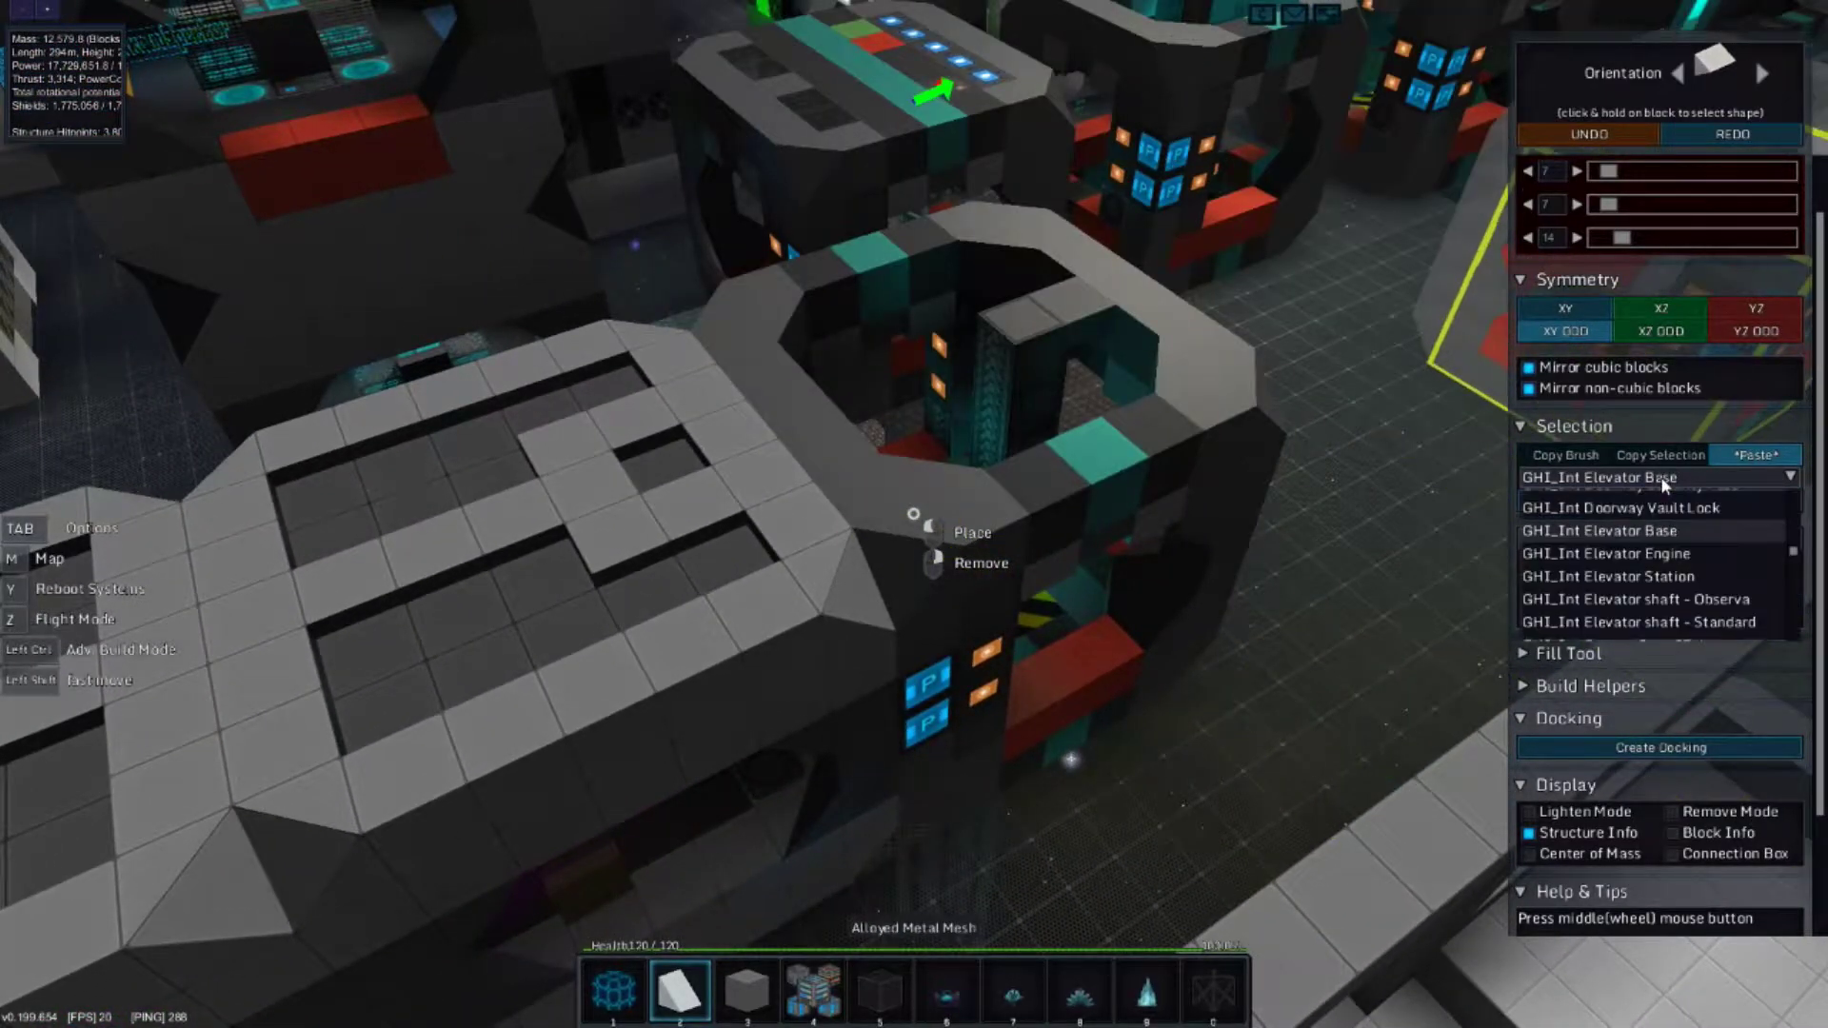
pyautogui.click(1677, 575)
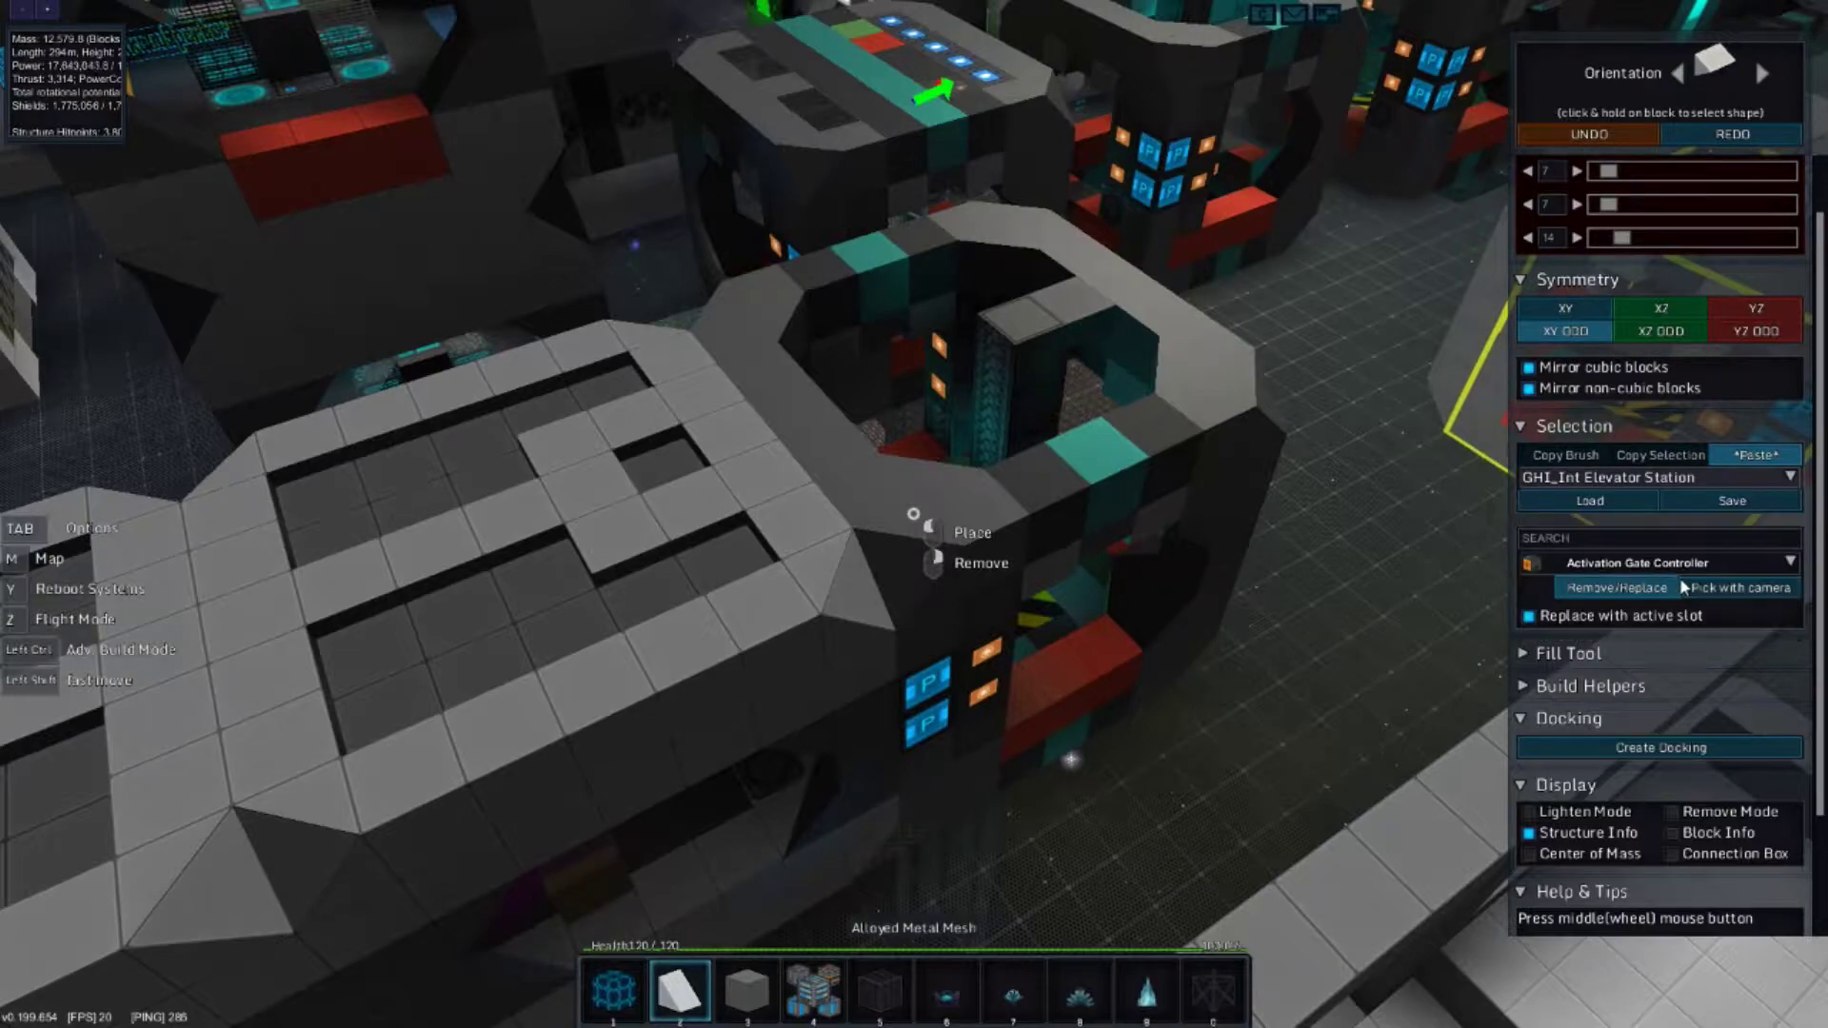
pyautogui.click(1609, 498)
# Pull back, then fly in to check the Elevator Station preview against the shaft.
pyautogui.press('s')
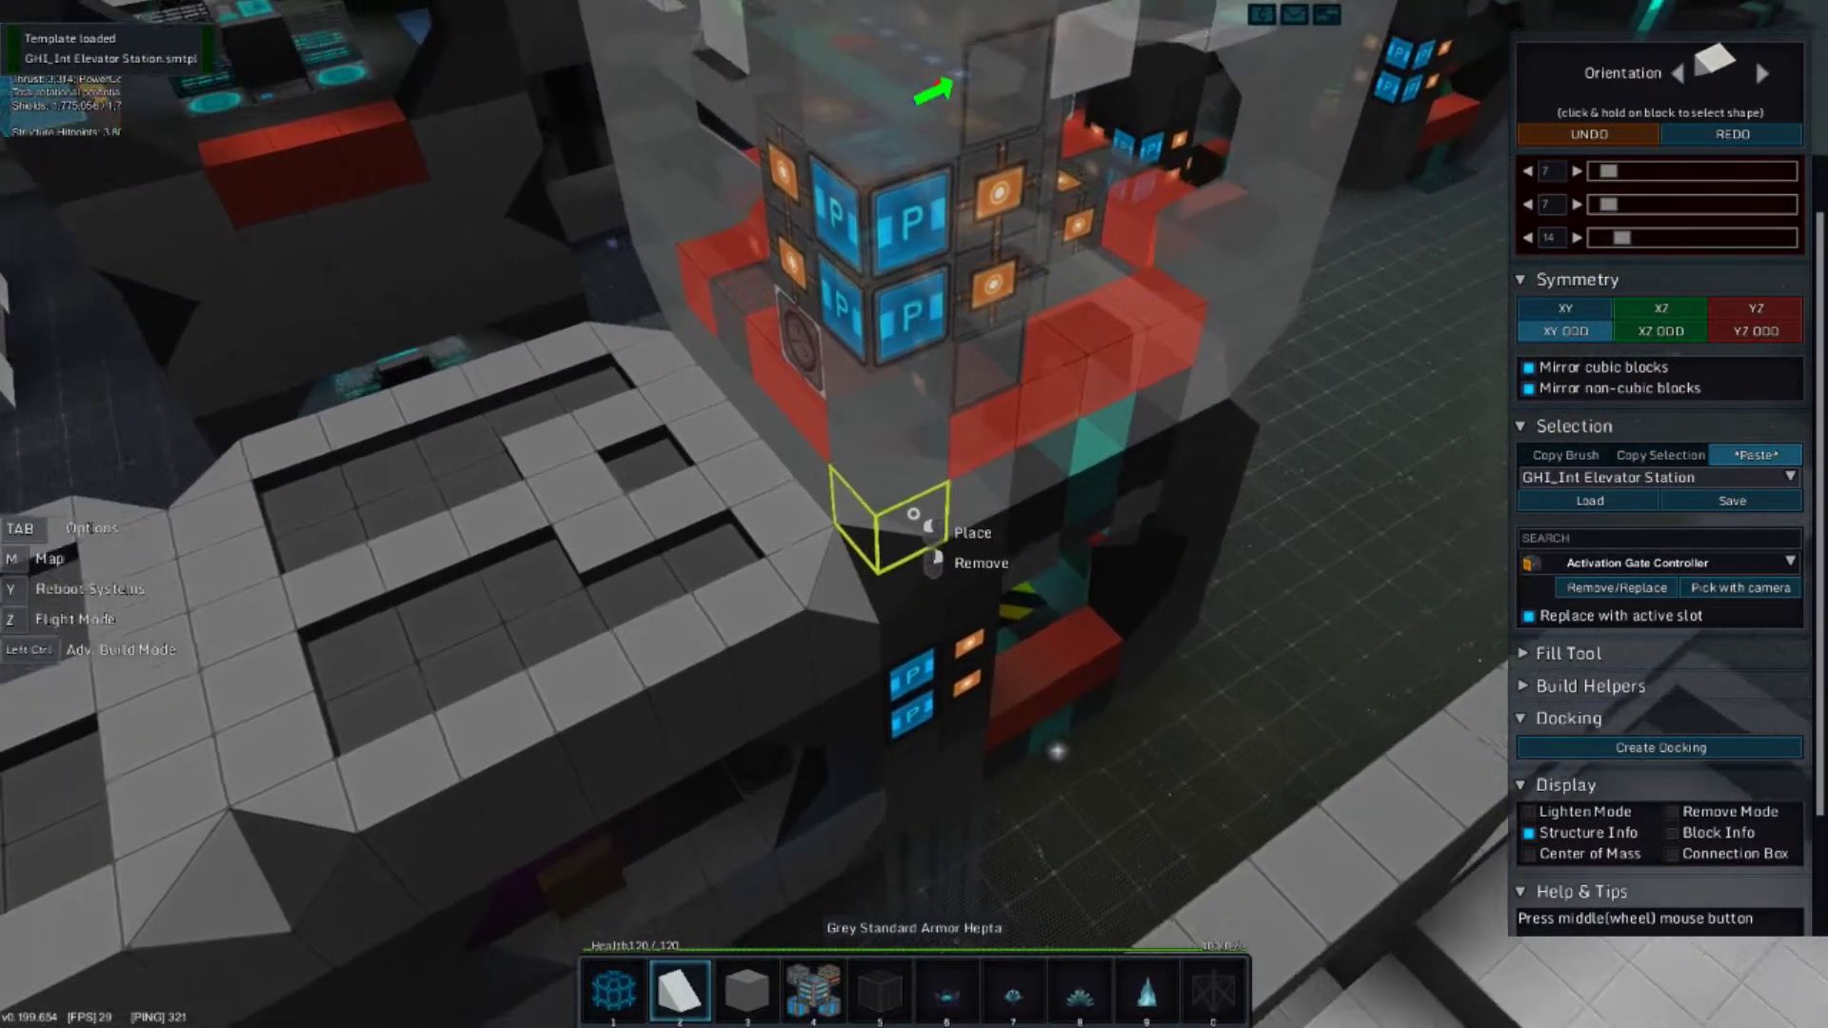
pyautogui.press('s')
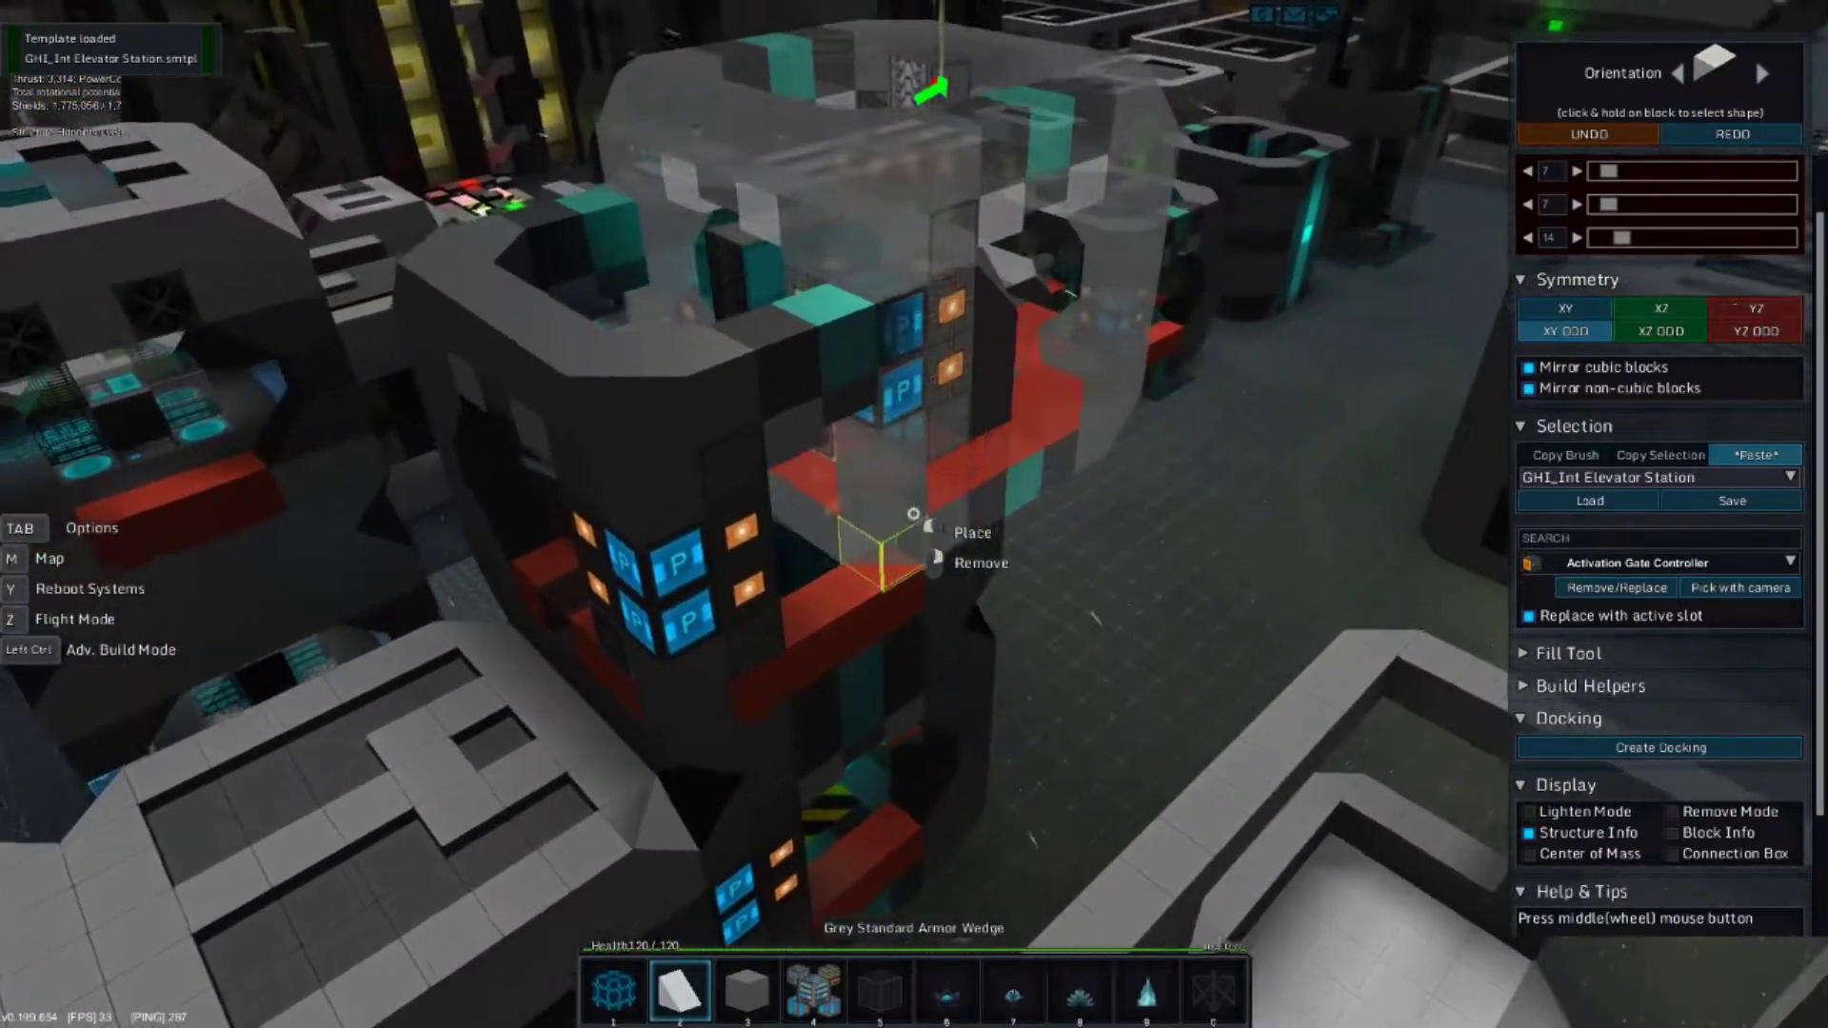
pyautogui.press('w')
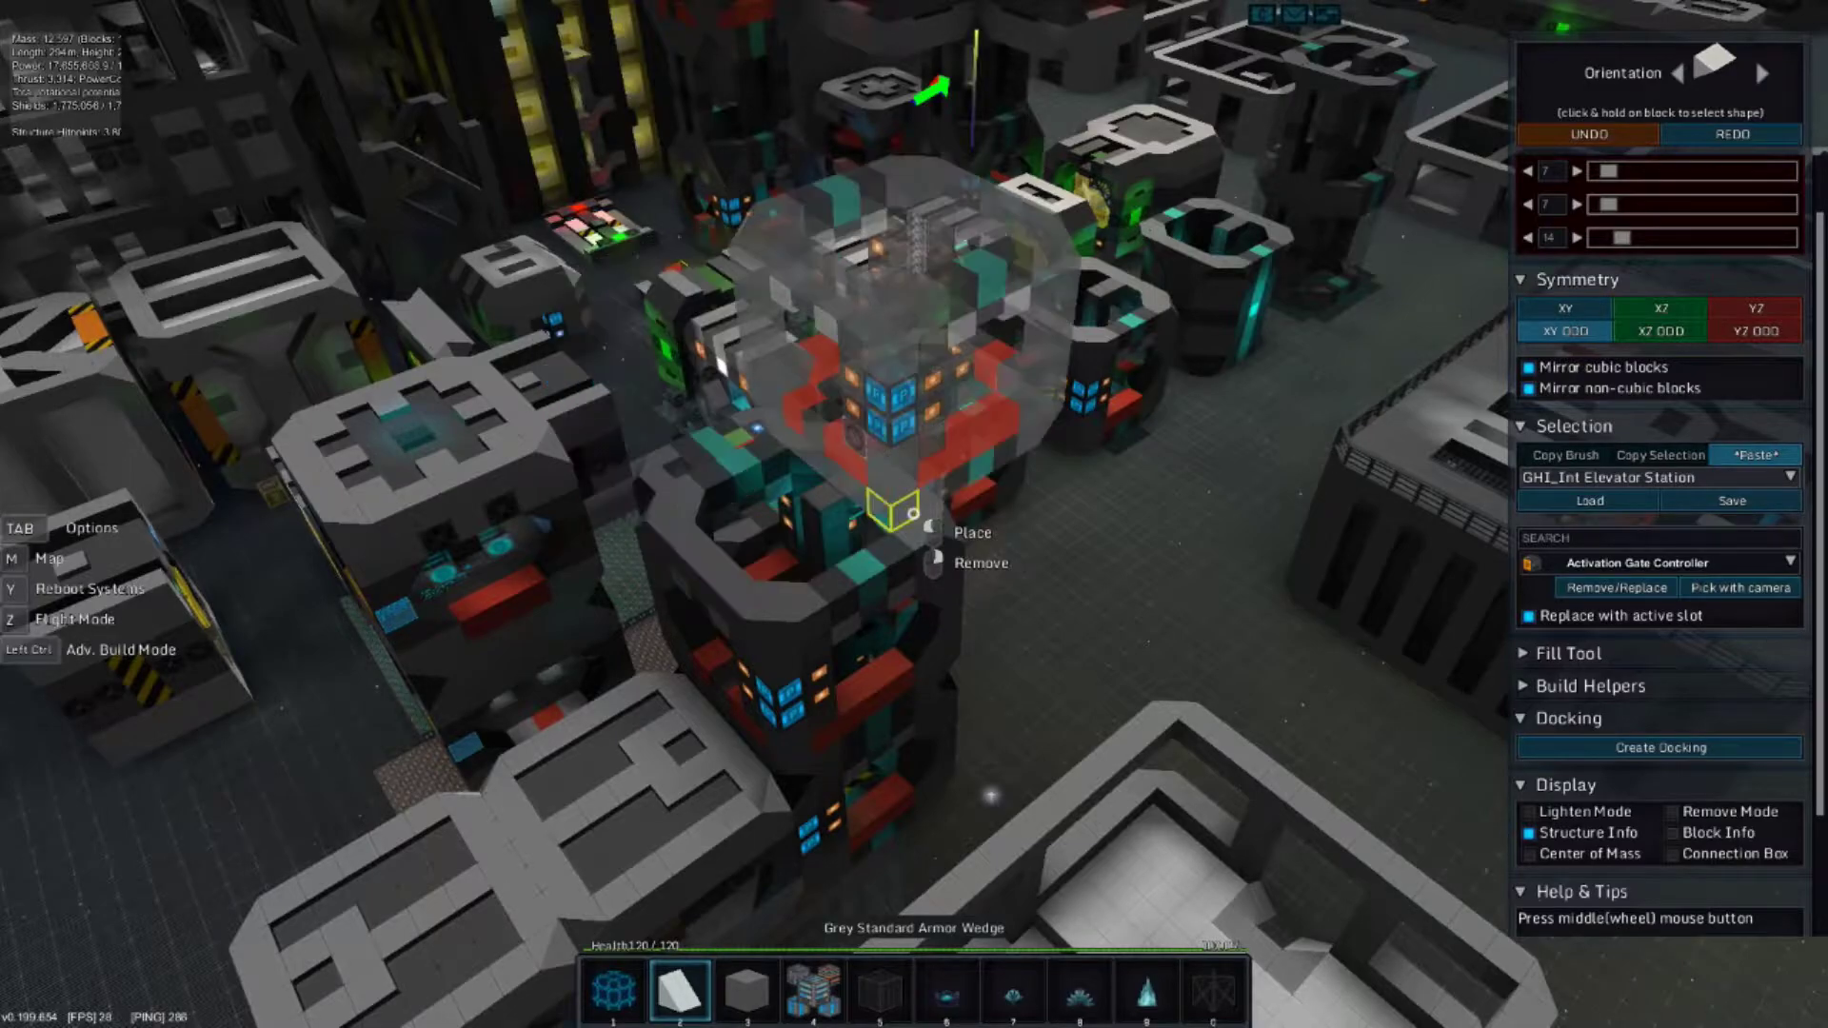
# Fly down into the elevator tube and back out to an overhead view.
pyautogui.press('w')
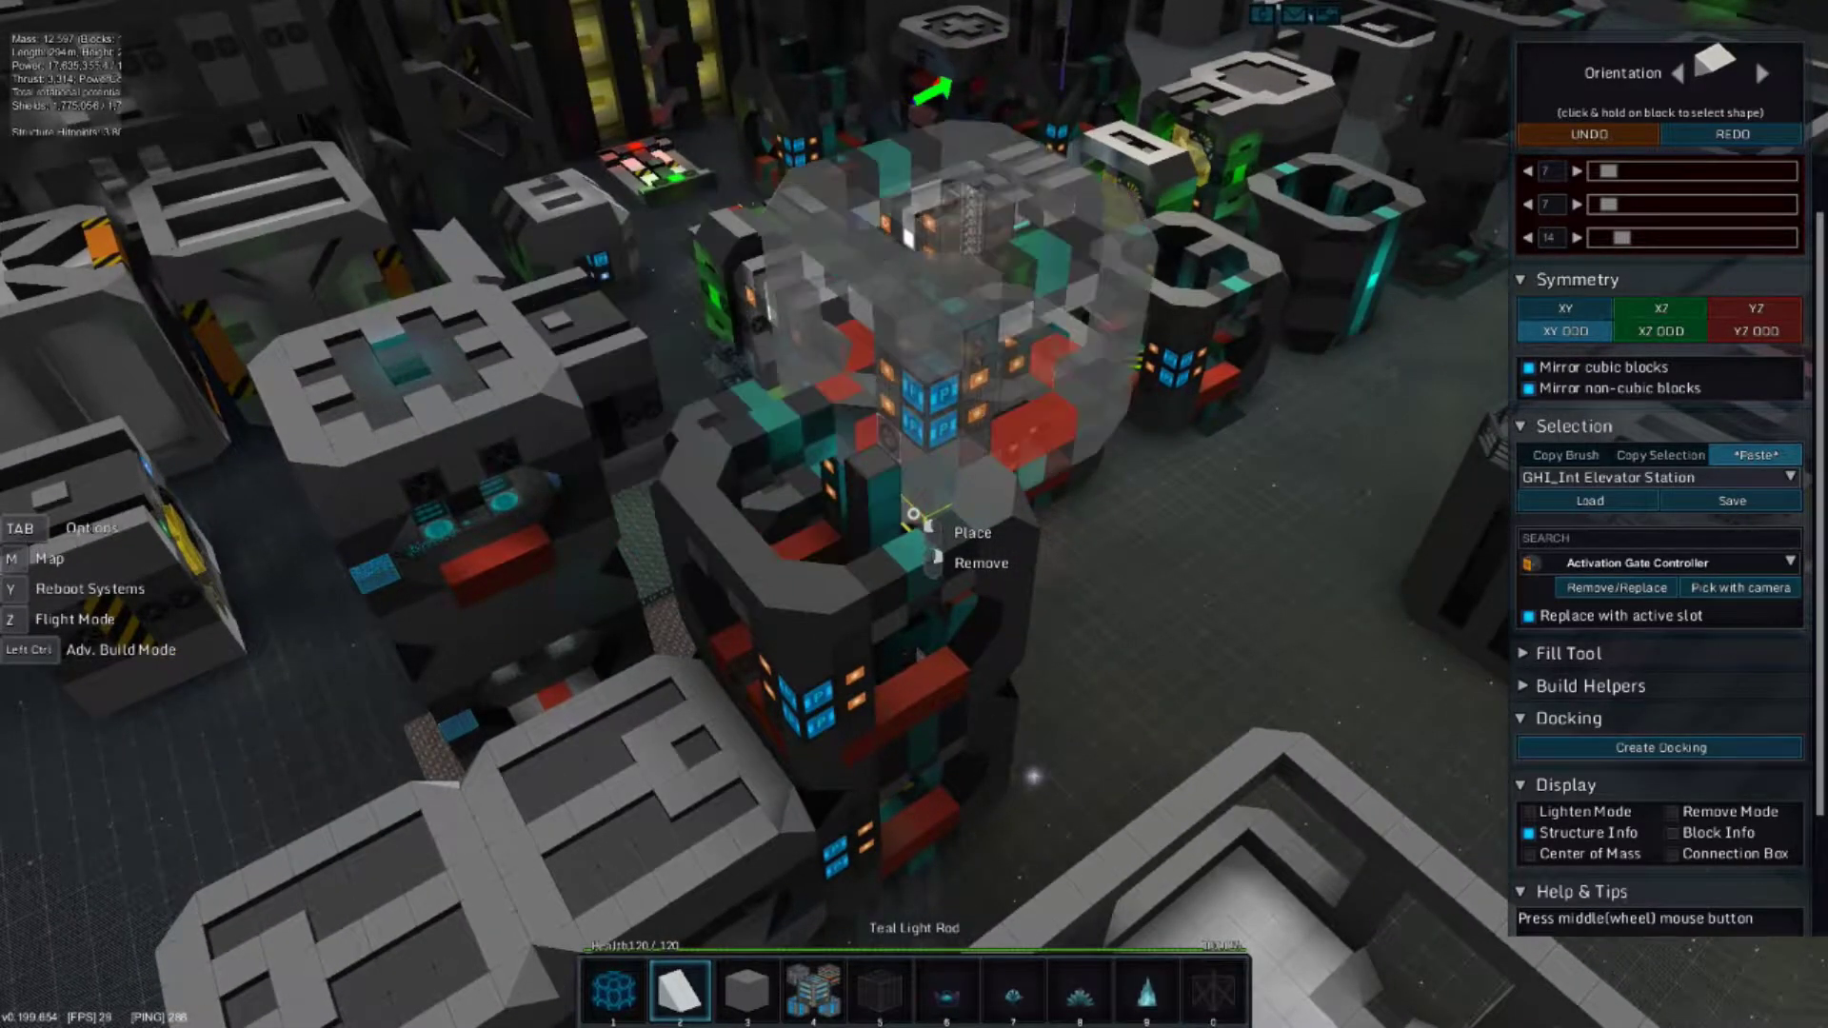
pyautogui.press('w')
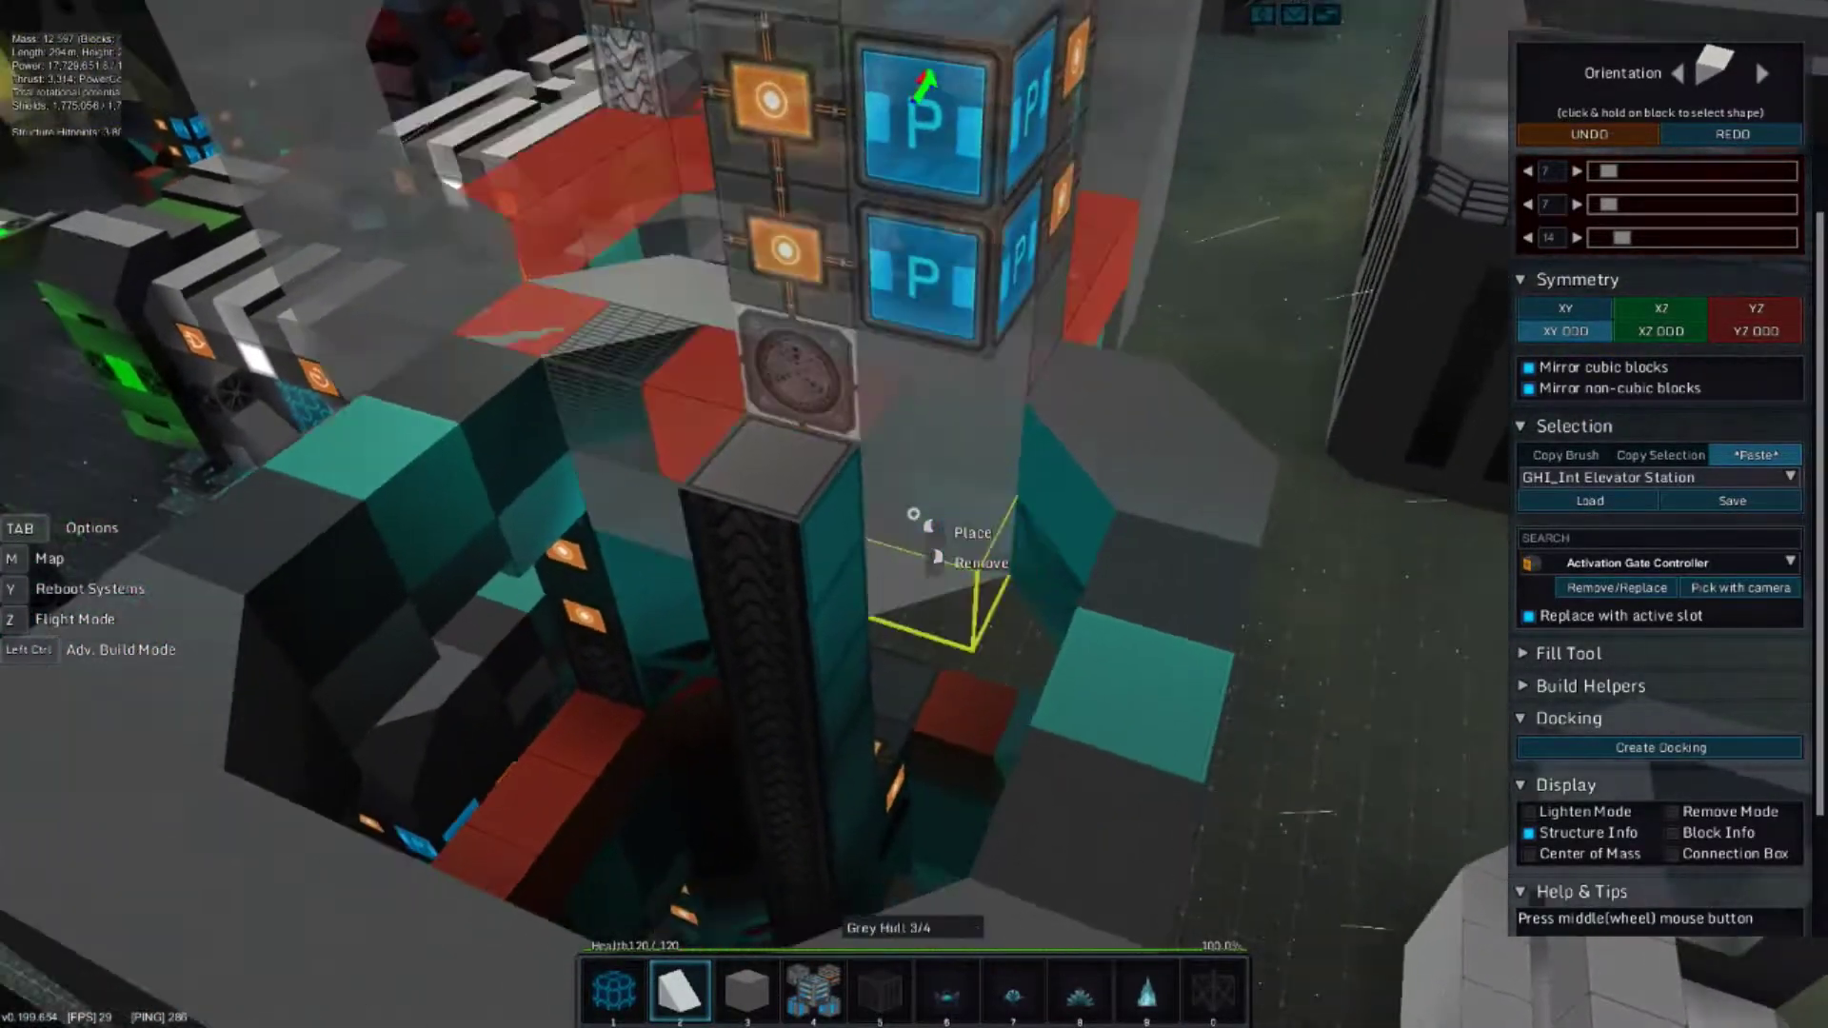
pyautogui.press('s')
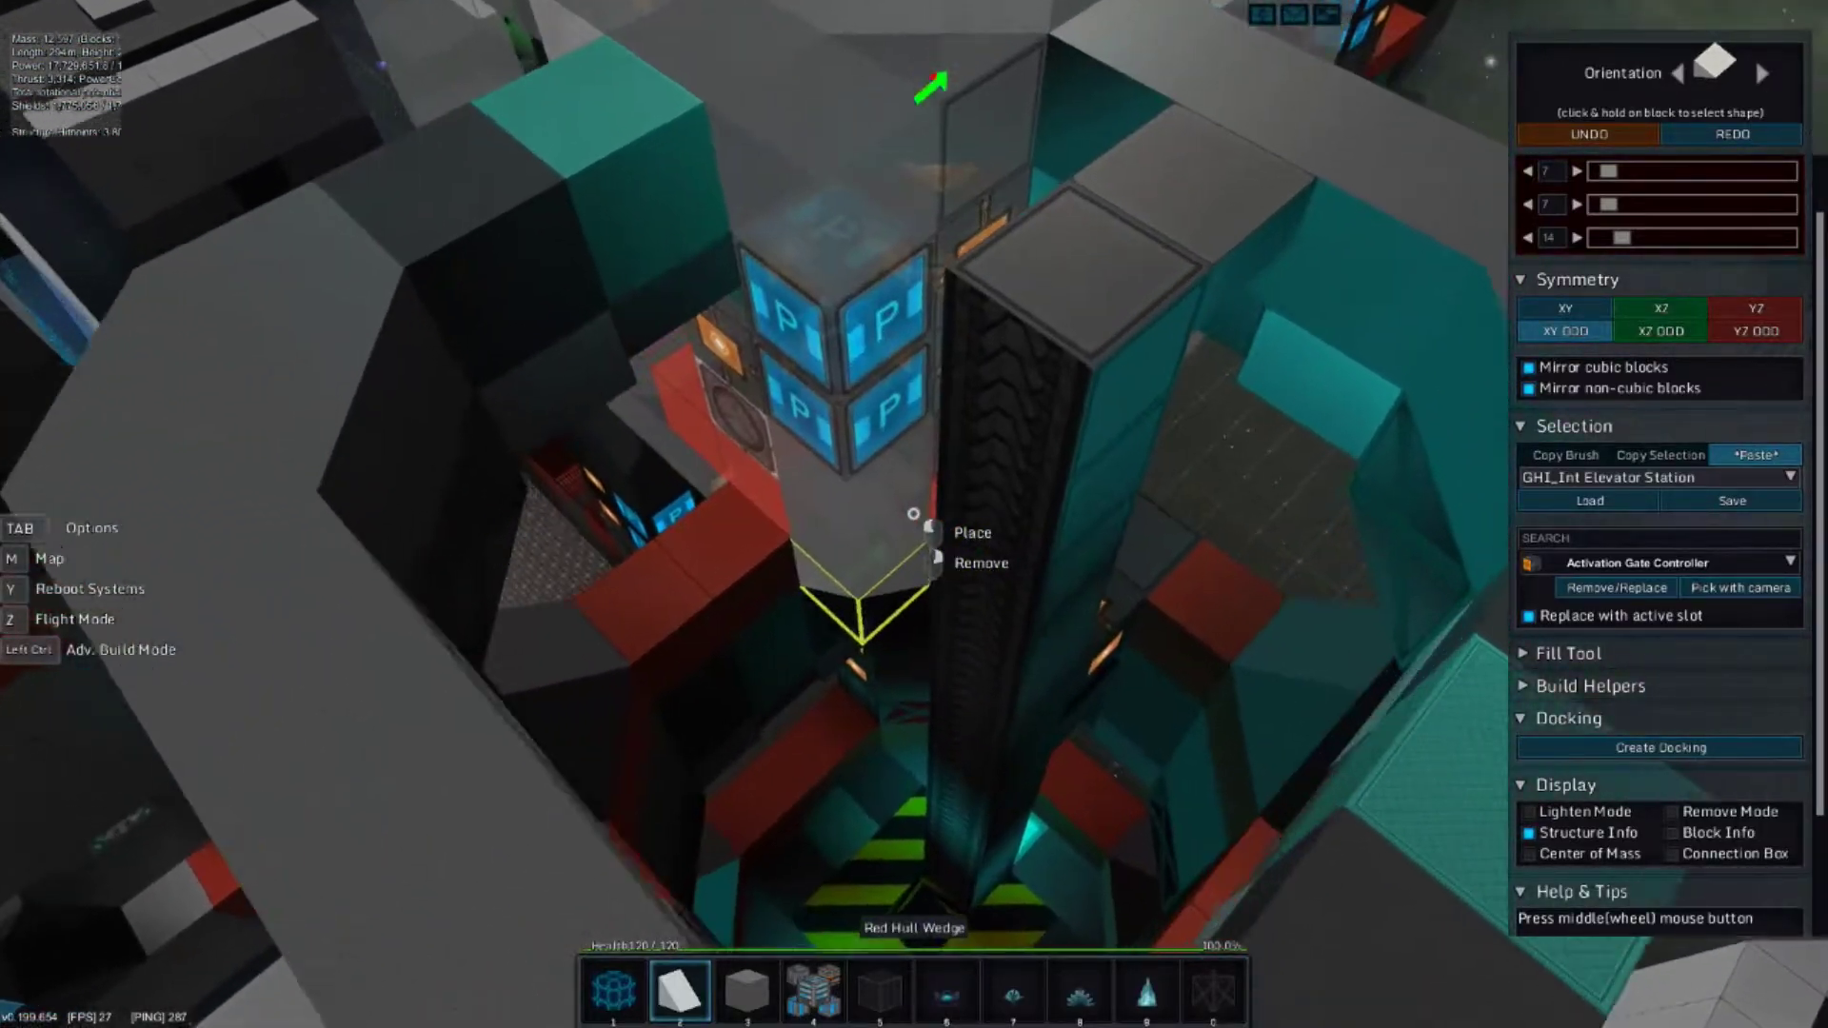
pyautogui.press('s')
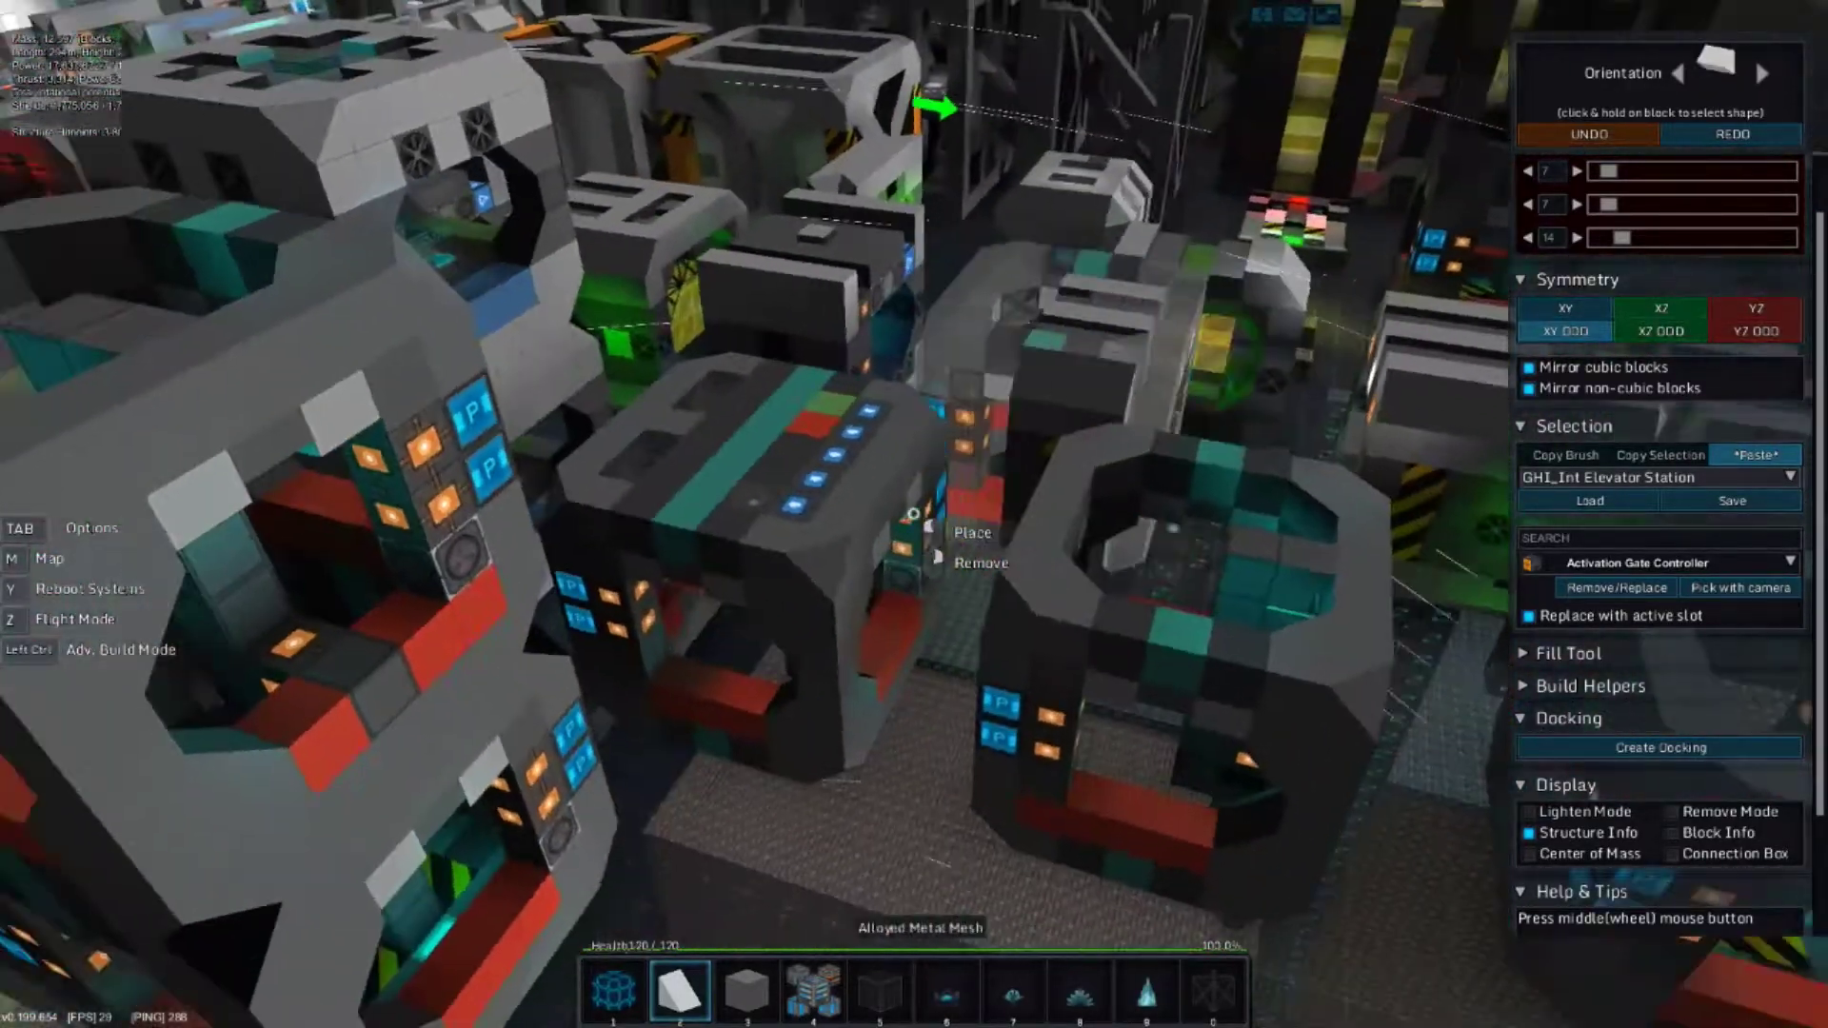
pyautogui.press('a')
pyautogui.press('w')
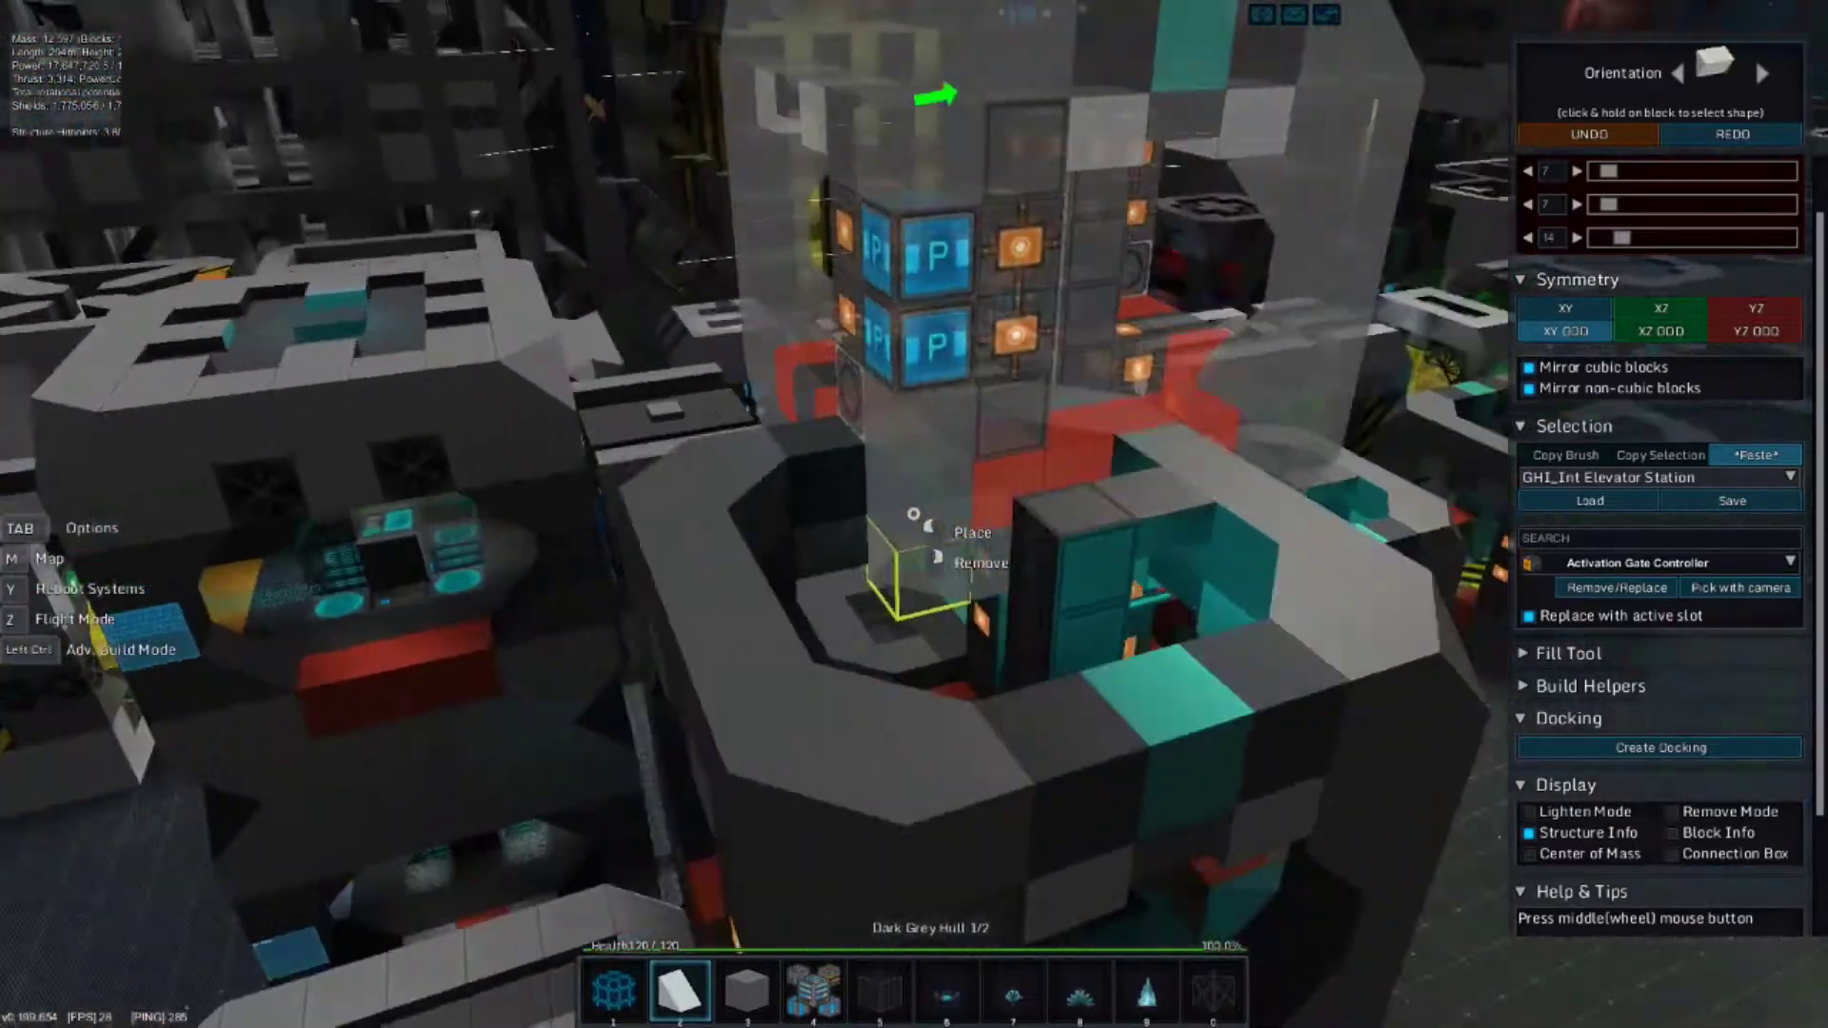
pyautogui.press('s')
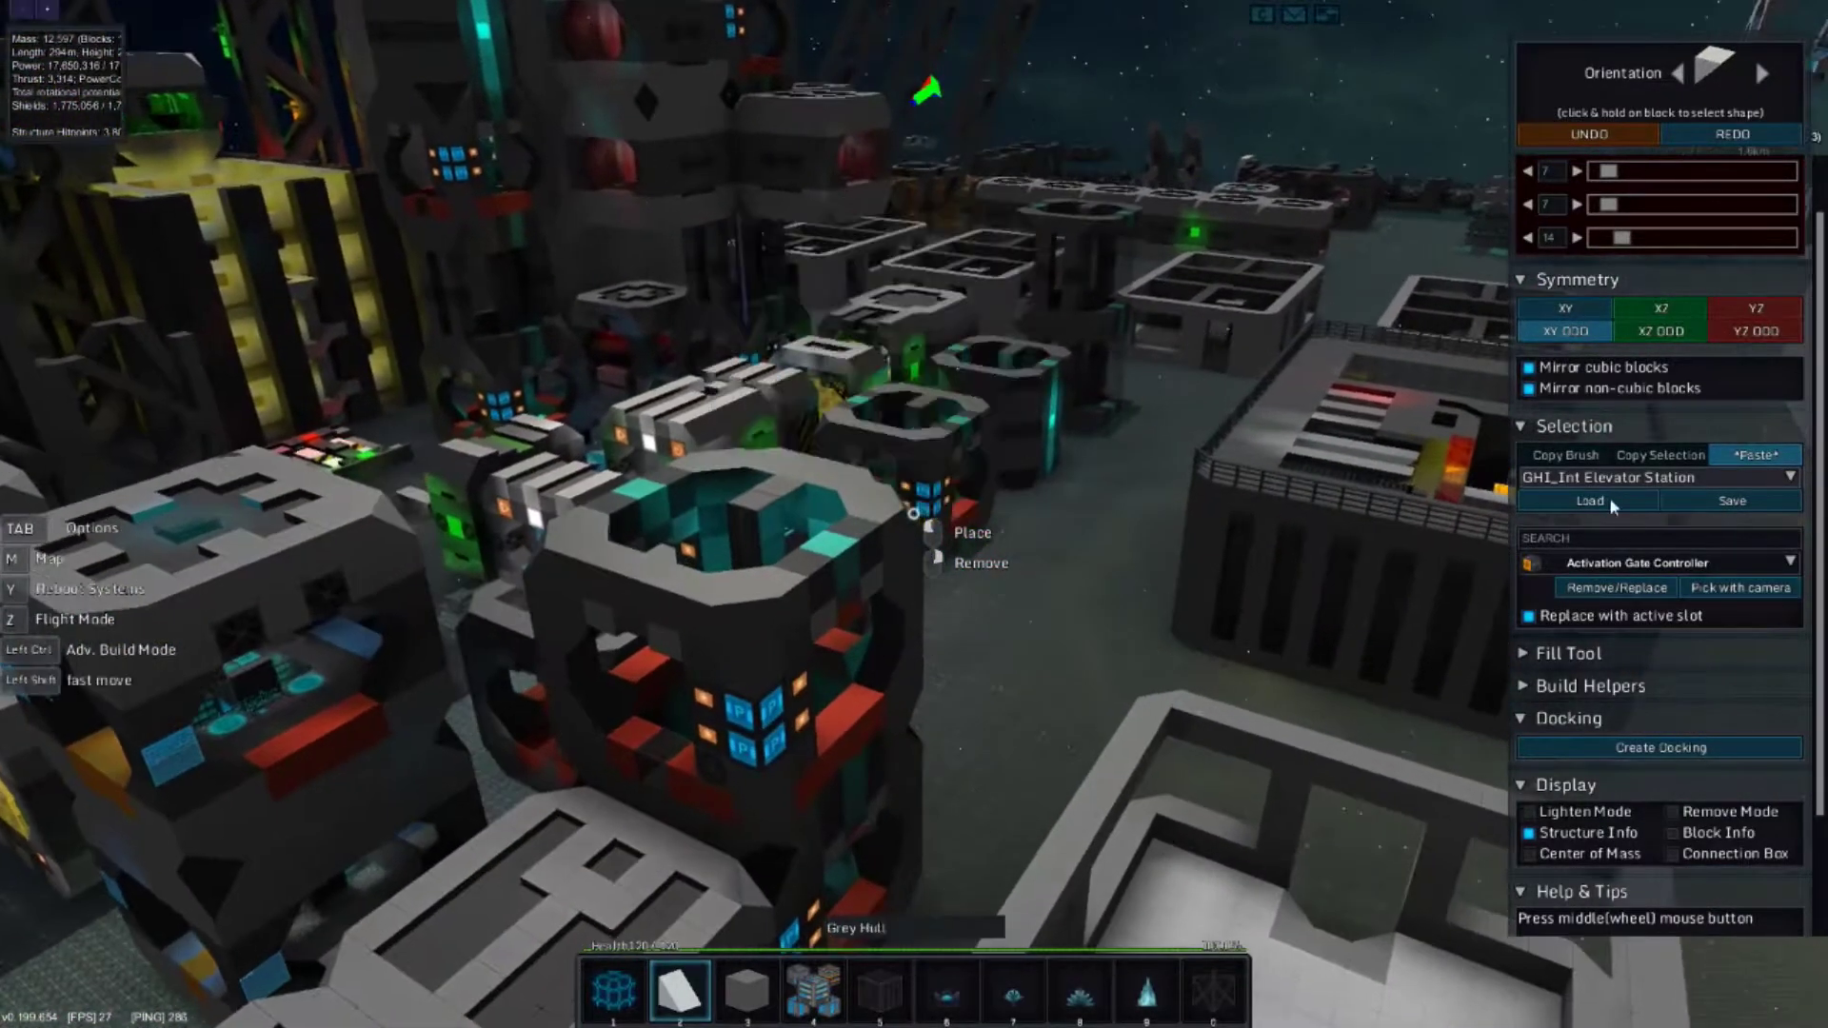
# Try the GHI_Int Elevator shaft - Standard template and preview its placement in the tube.
pyautogui.click(1666, 478)
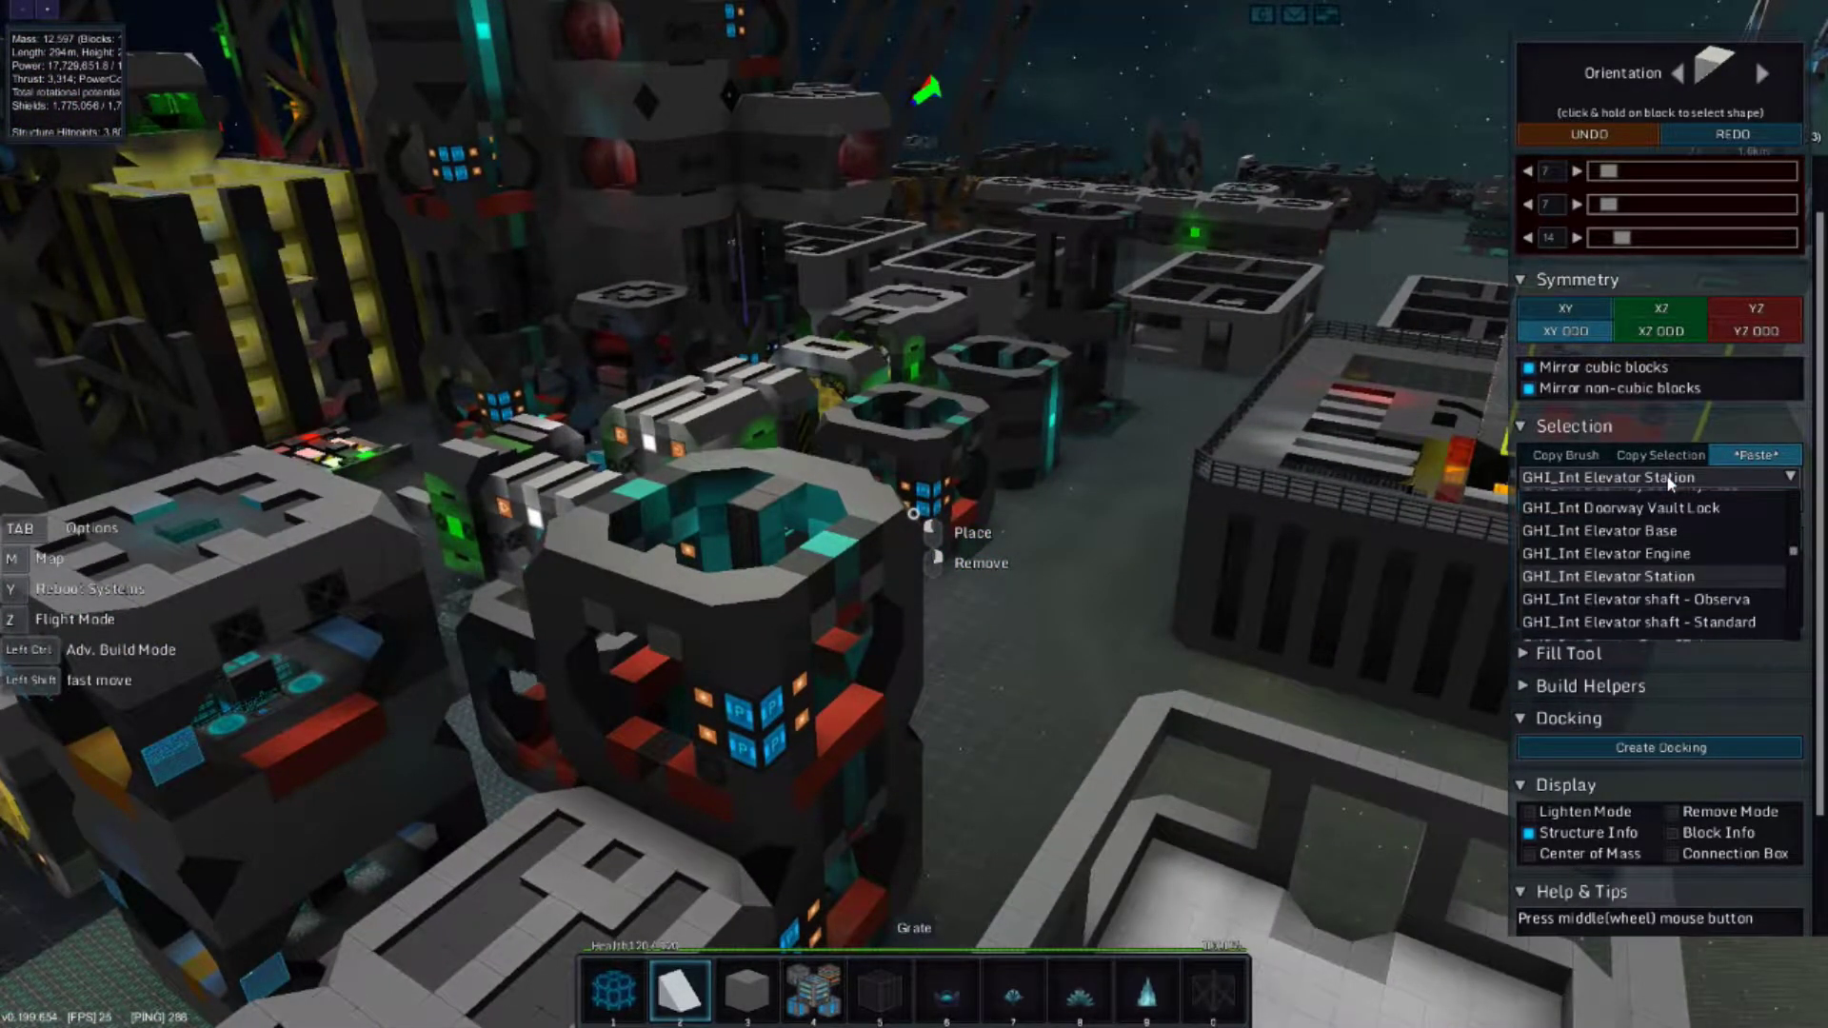
pyautogui.click(1737, 622)
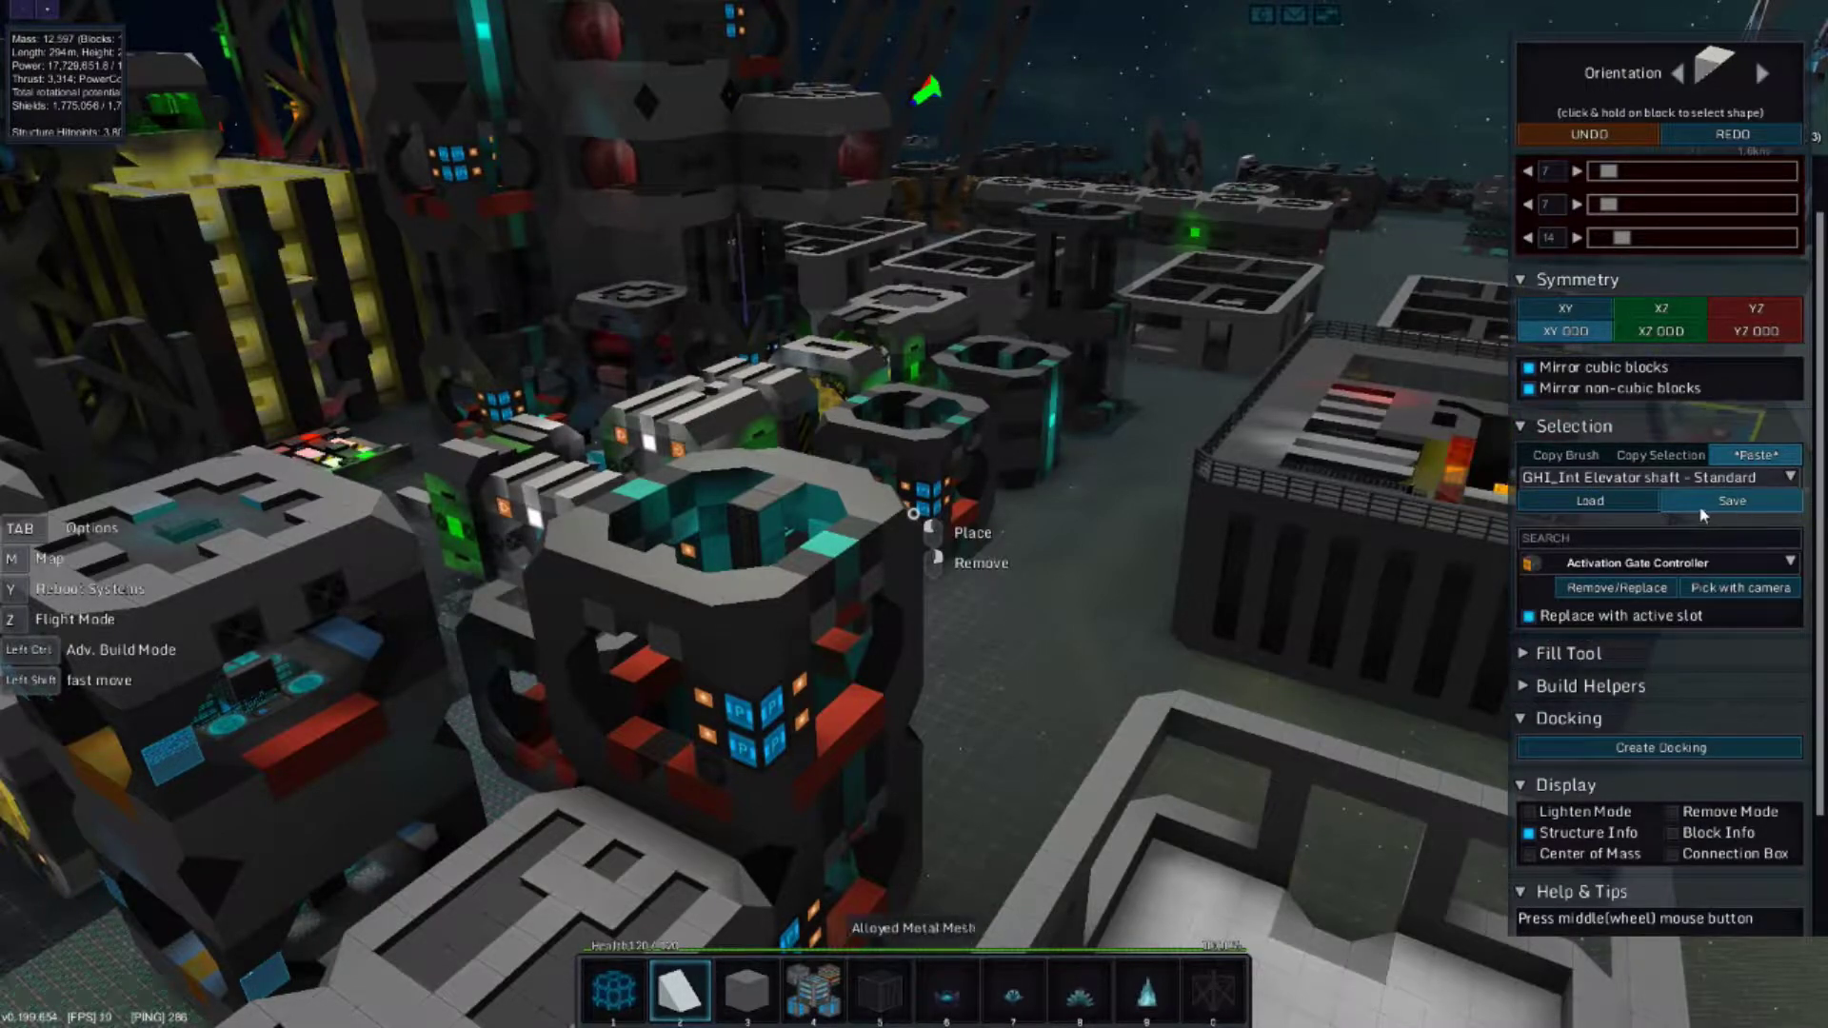
pyautogui.press('w')
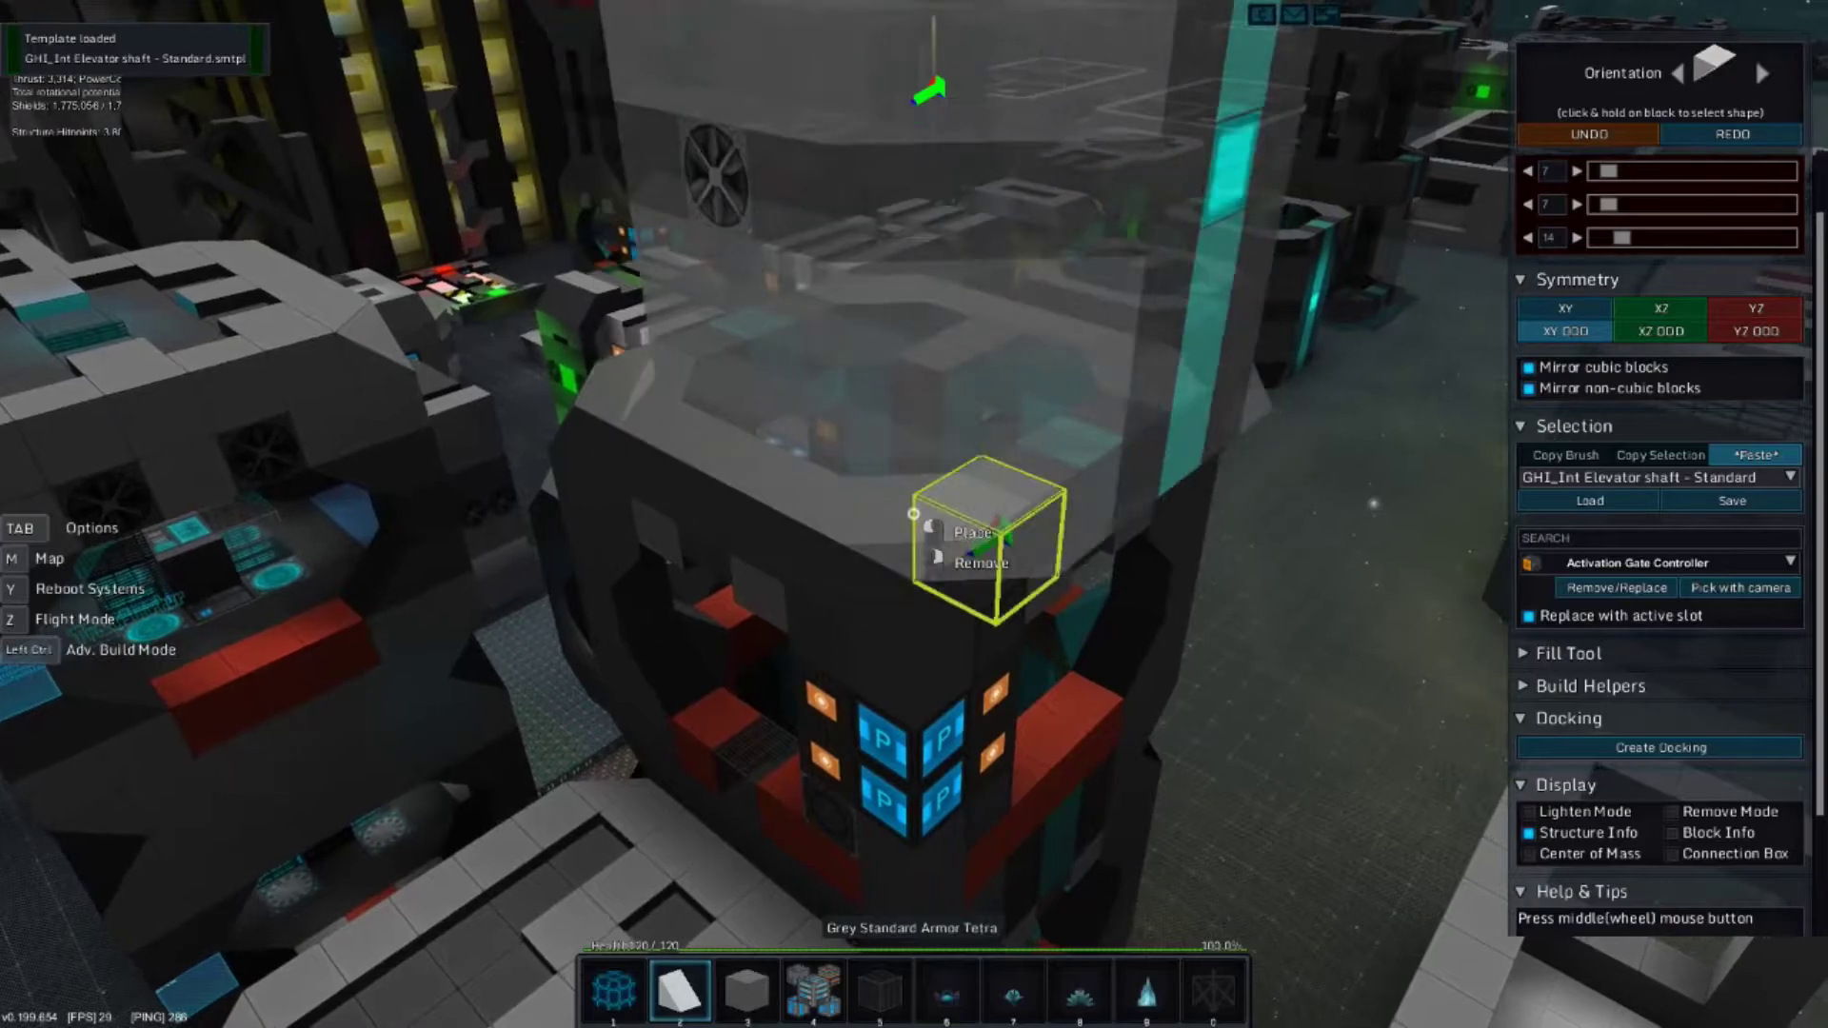
pyautogui.press('s')
pyautogui.press('w')
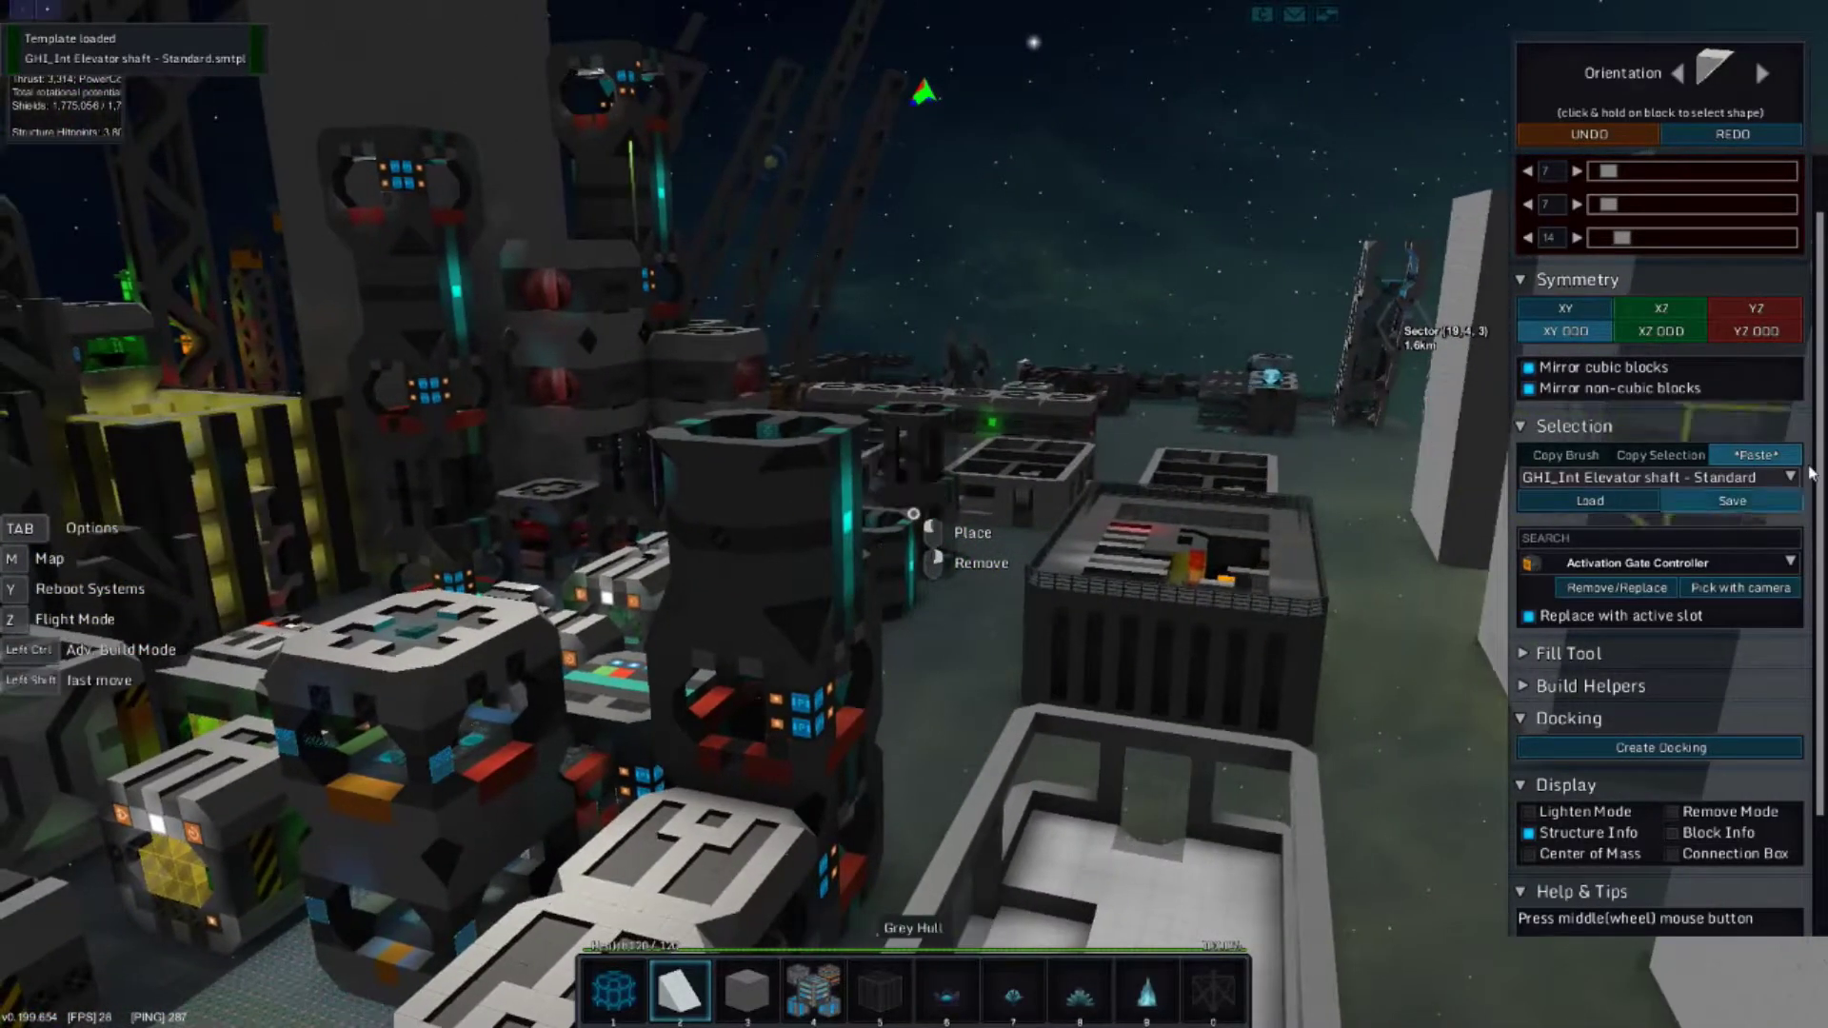
# Load GHI_Int Elevator shaft - Observa and fly around the station to preview it.
pyautogui.click(1726, 478)
pyautogui.click(1739, 598)
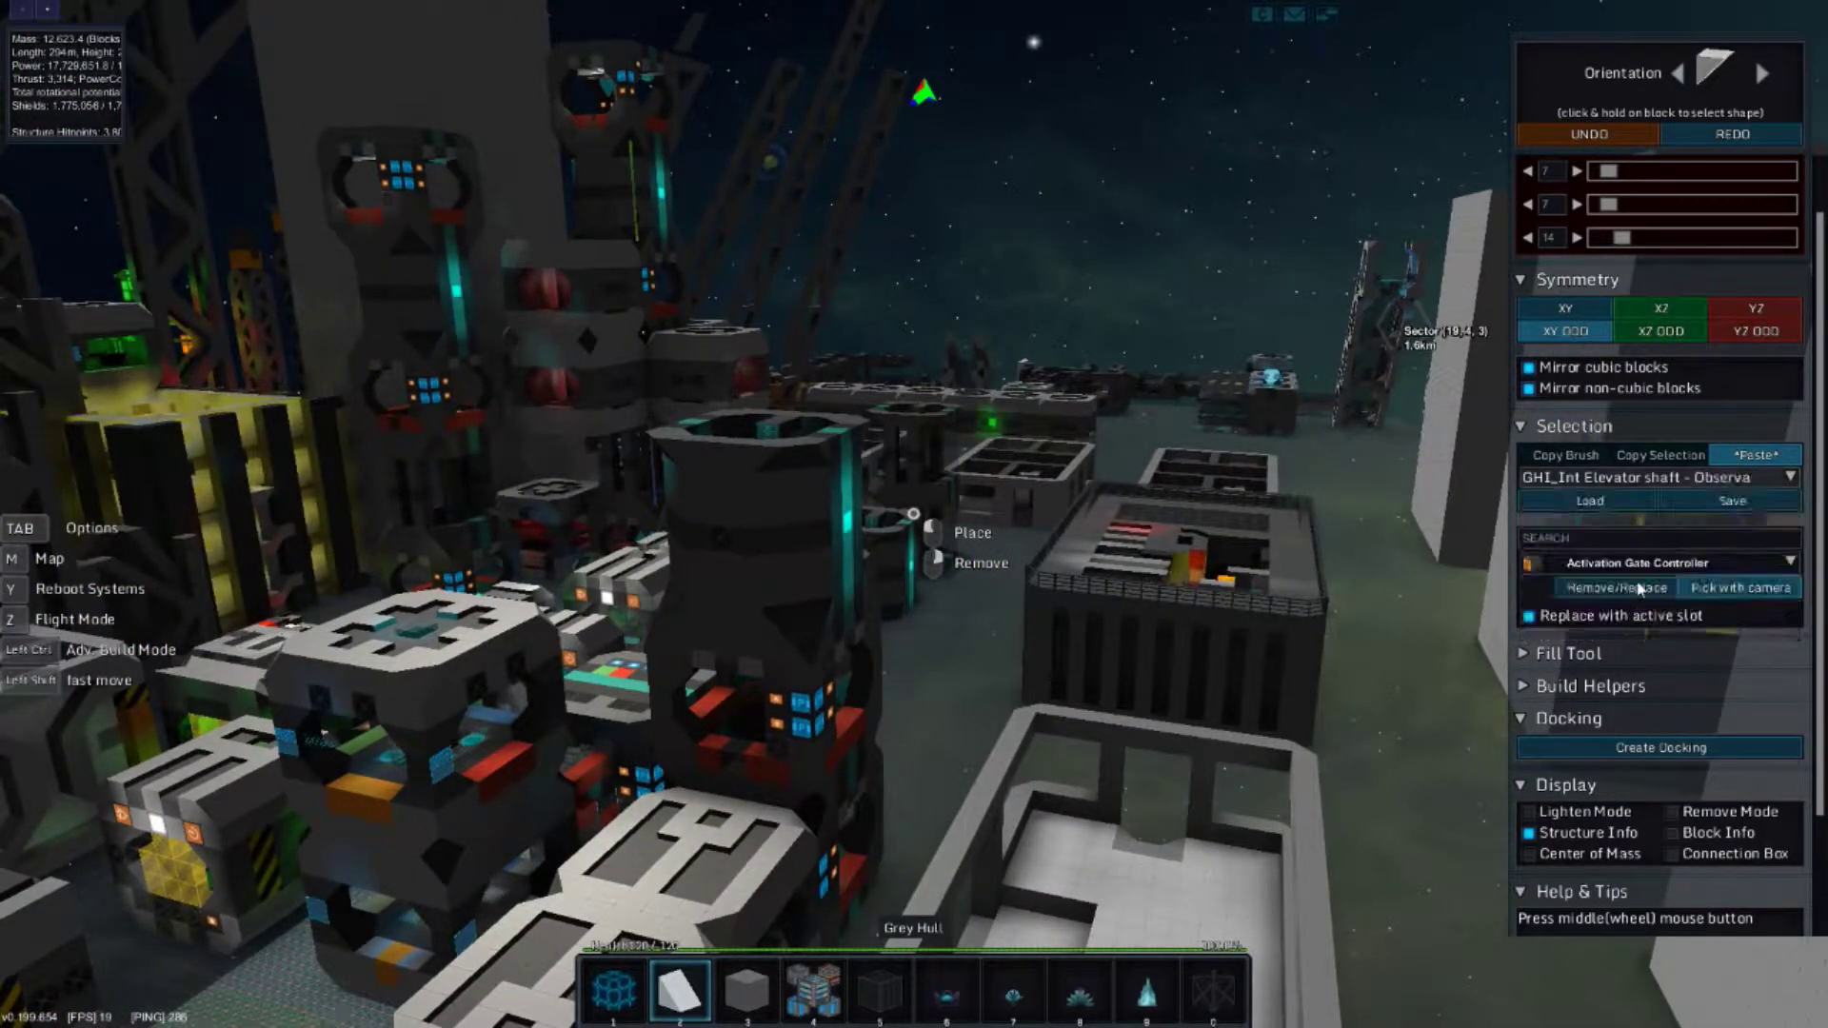
pyautogui.click(1591, 502)
pyautogui.press('w')
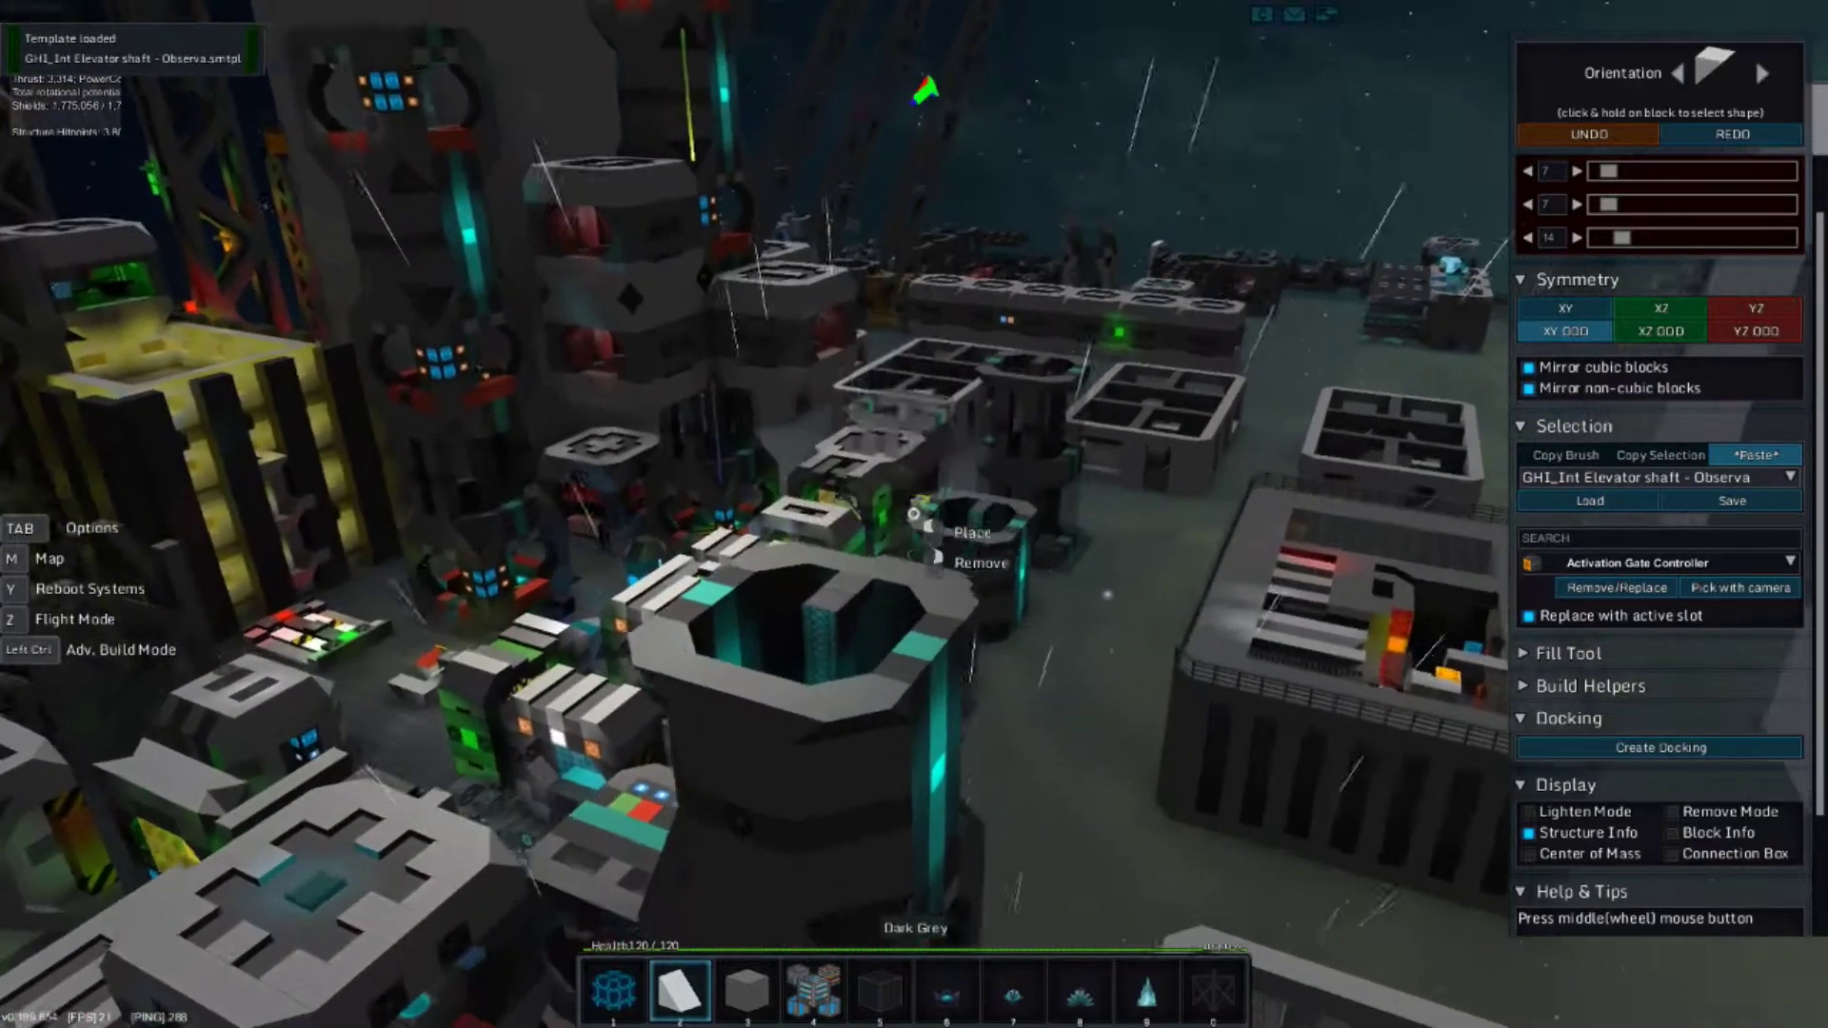
pyautogui.press('w')
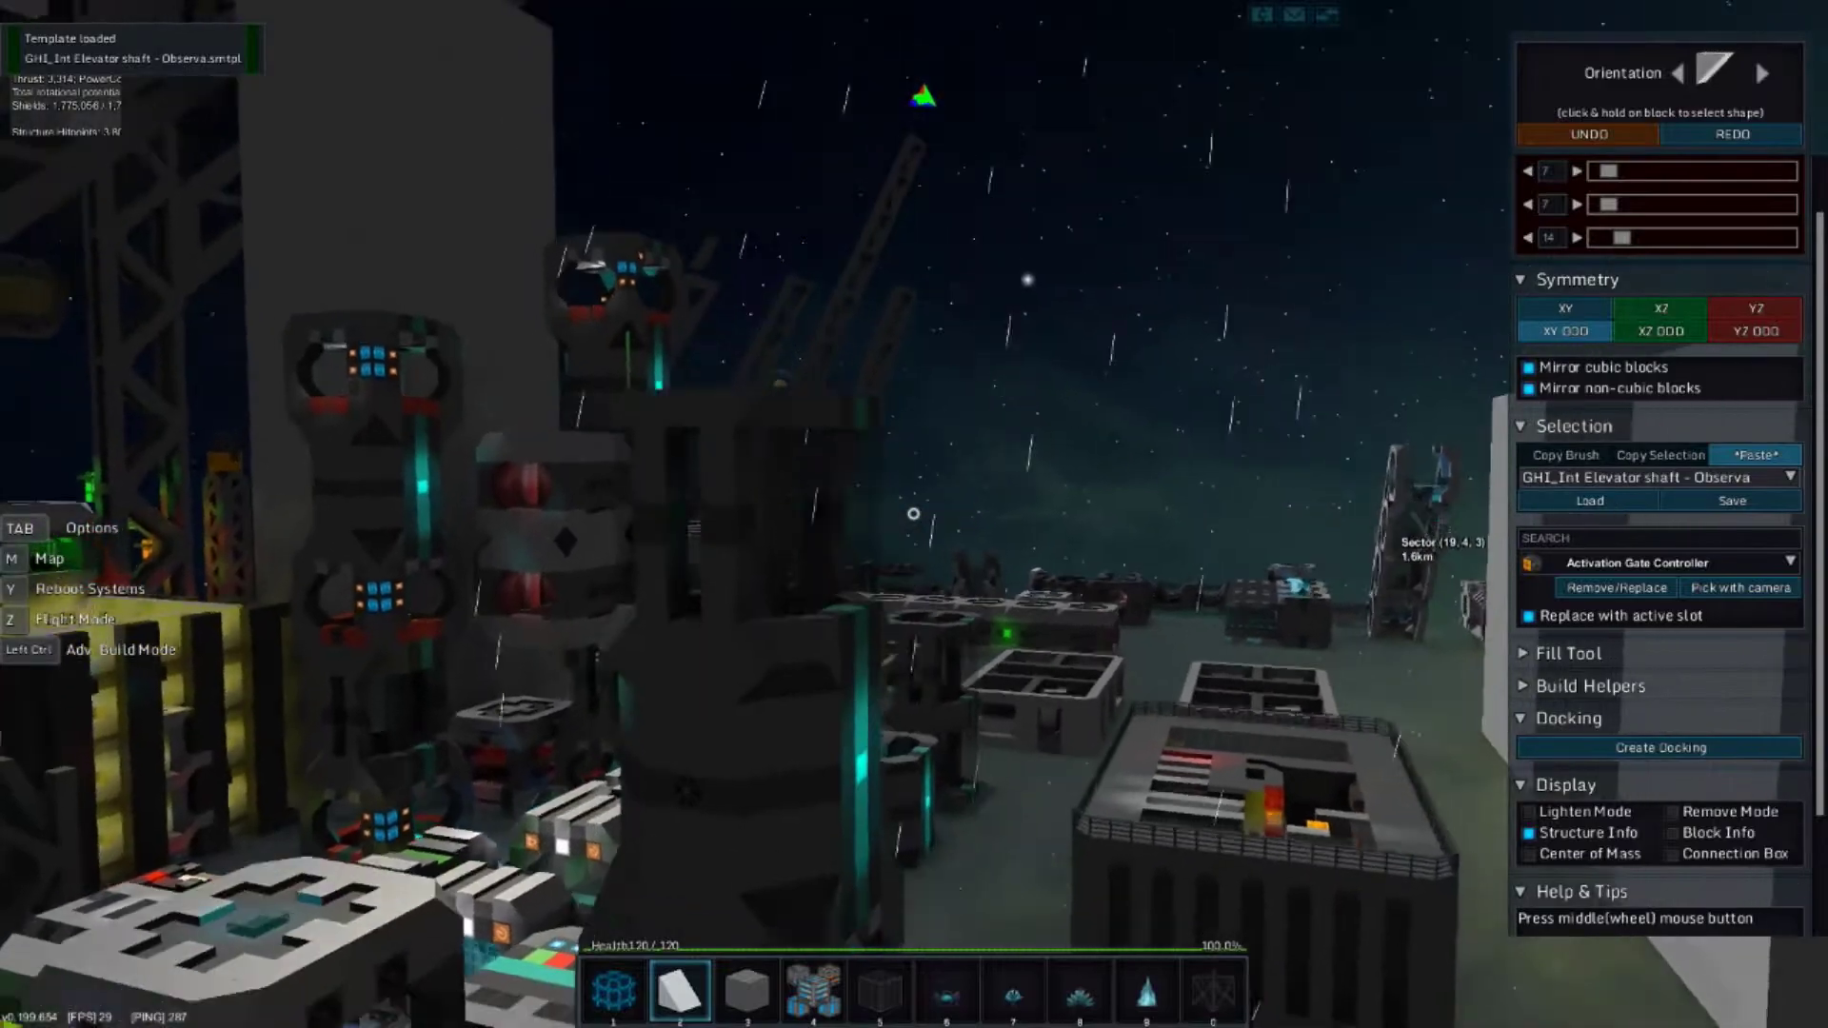
pyautogui.press('w')
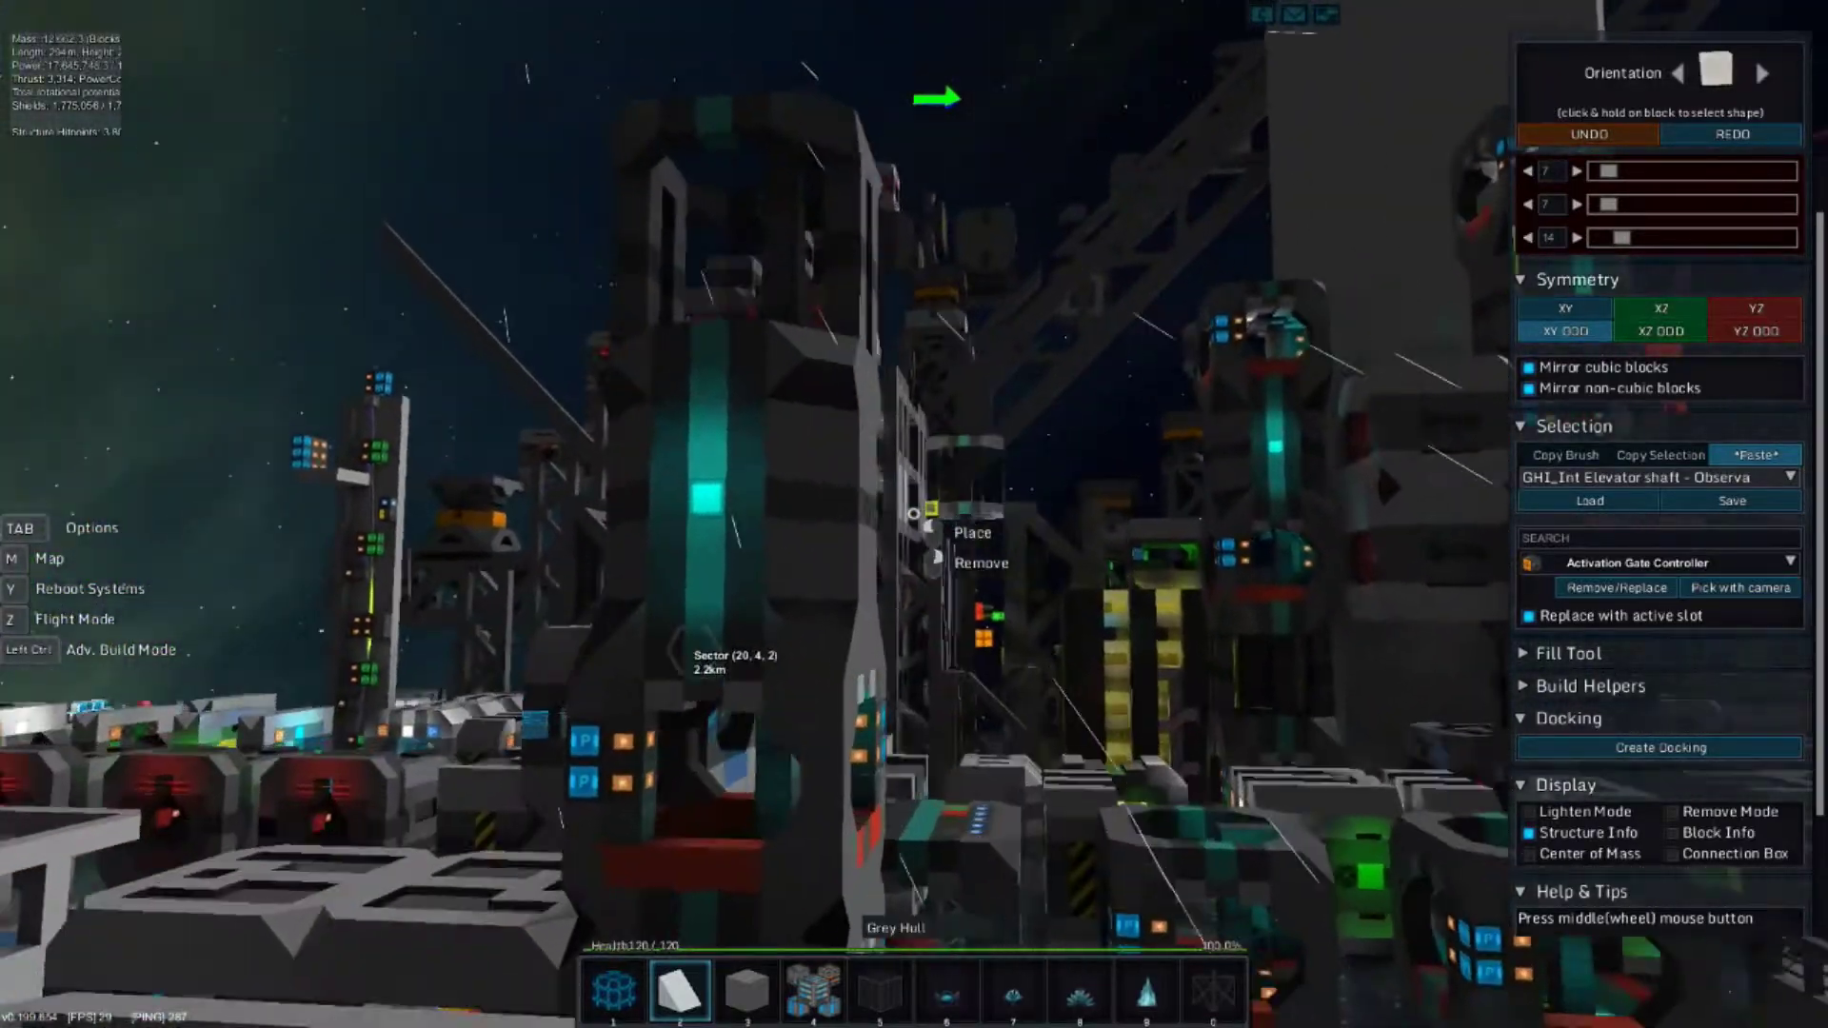
pyautogui.press('s')
pyautogui.press('w')
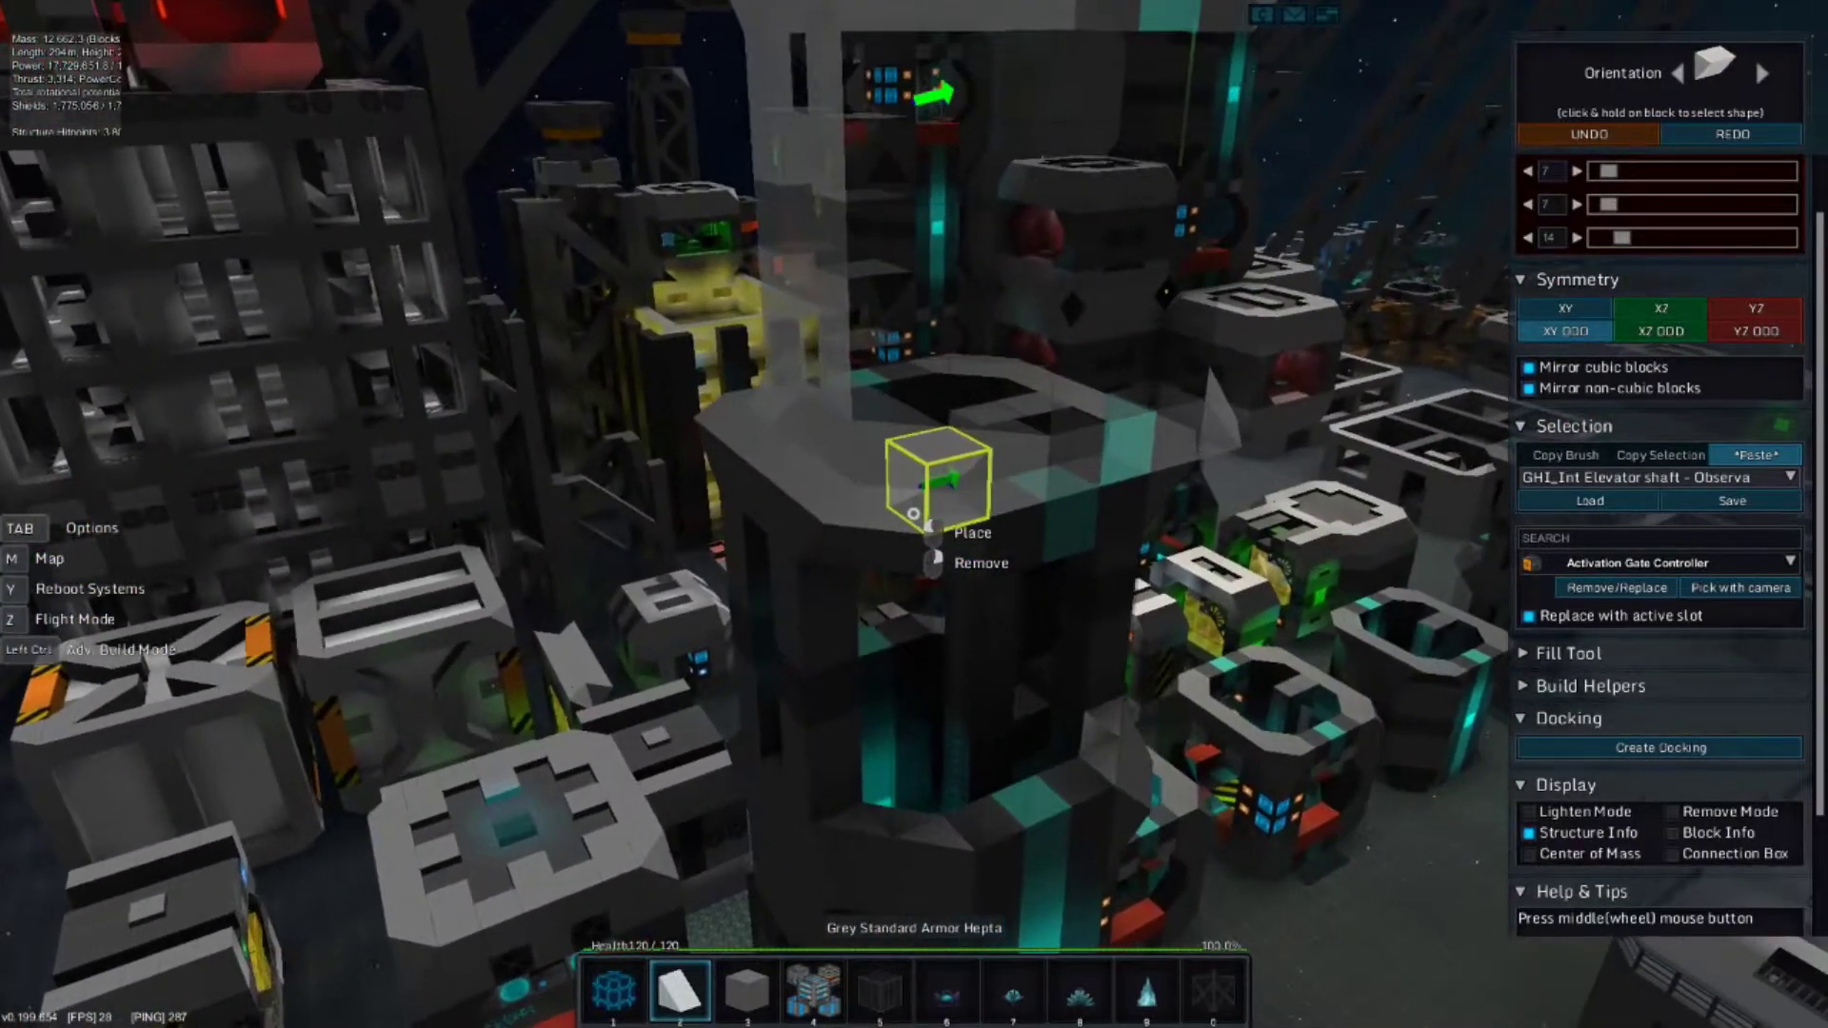
pyautogui.press('s')
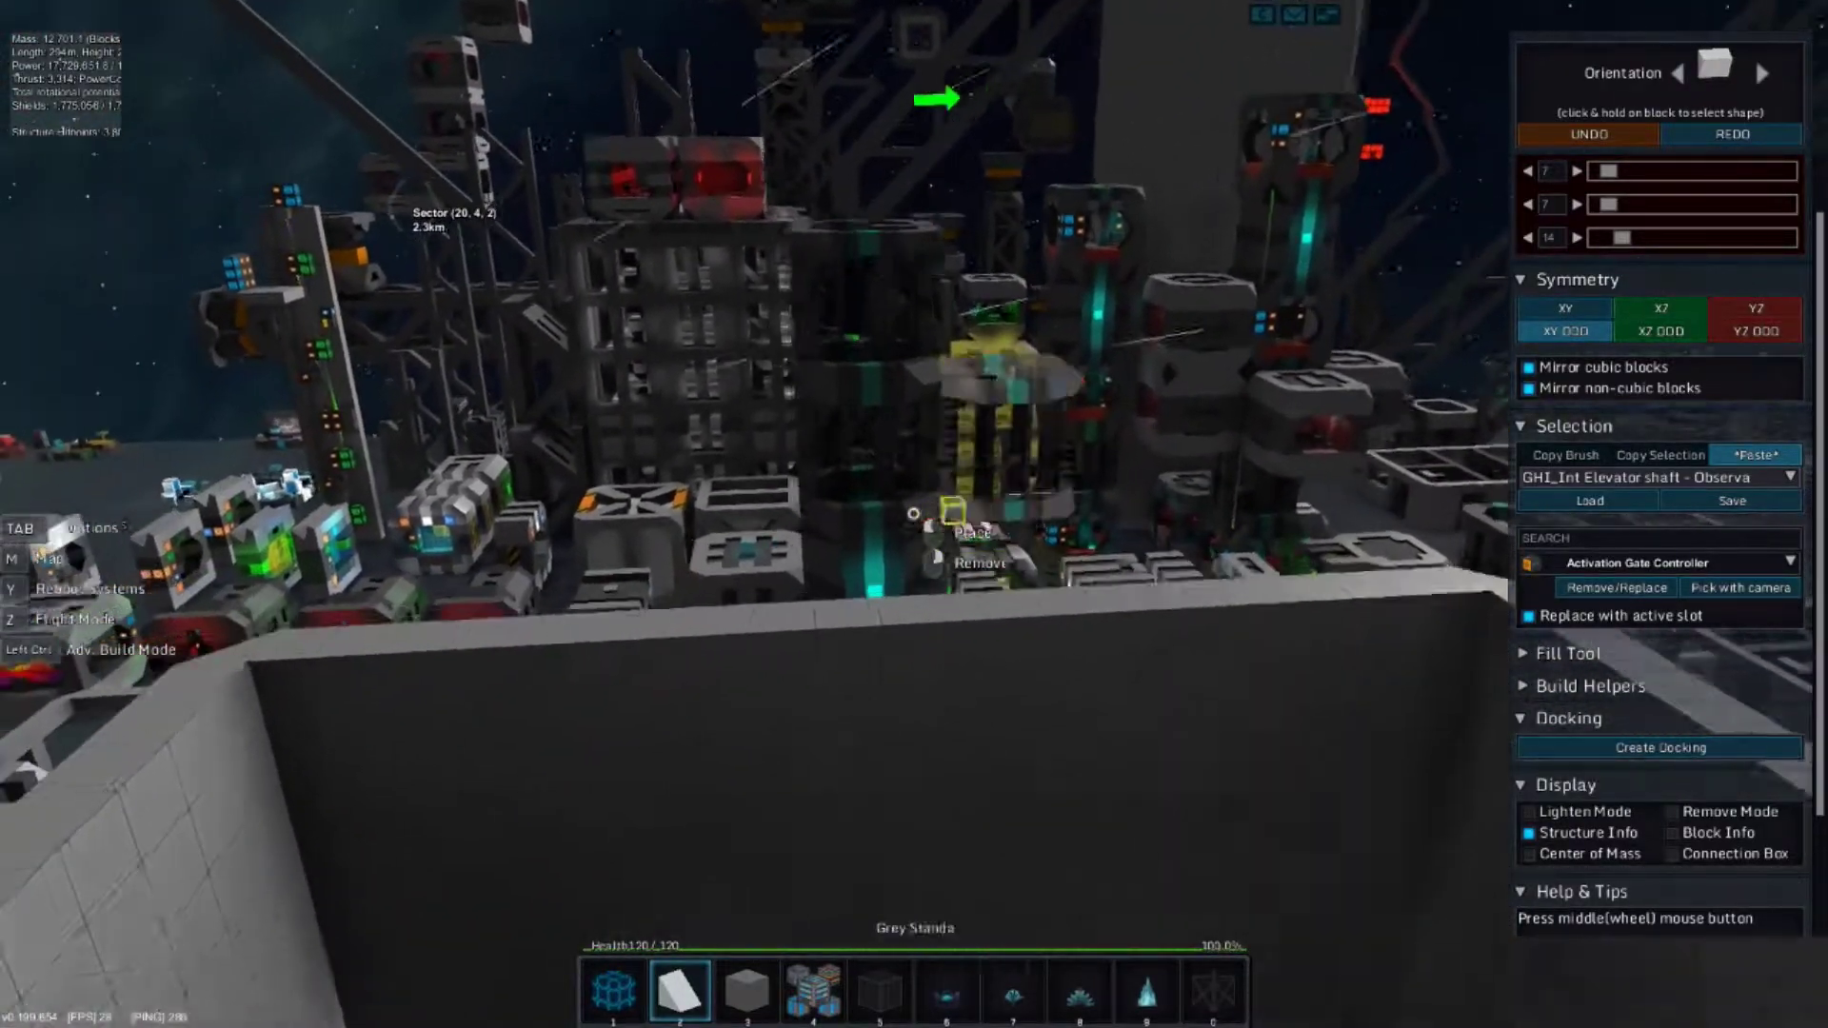
pyautogui.press('space')
pyautogui.click(1719, 479)
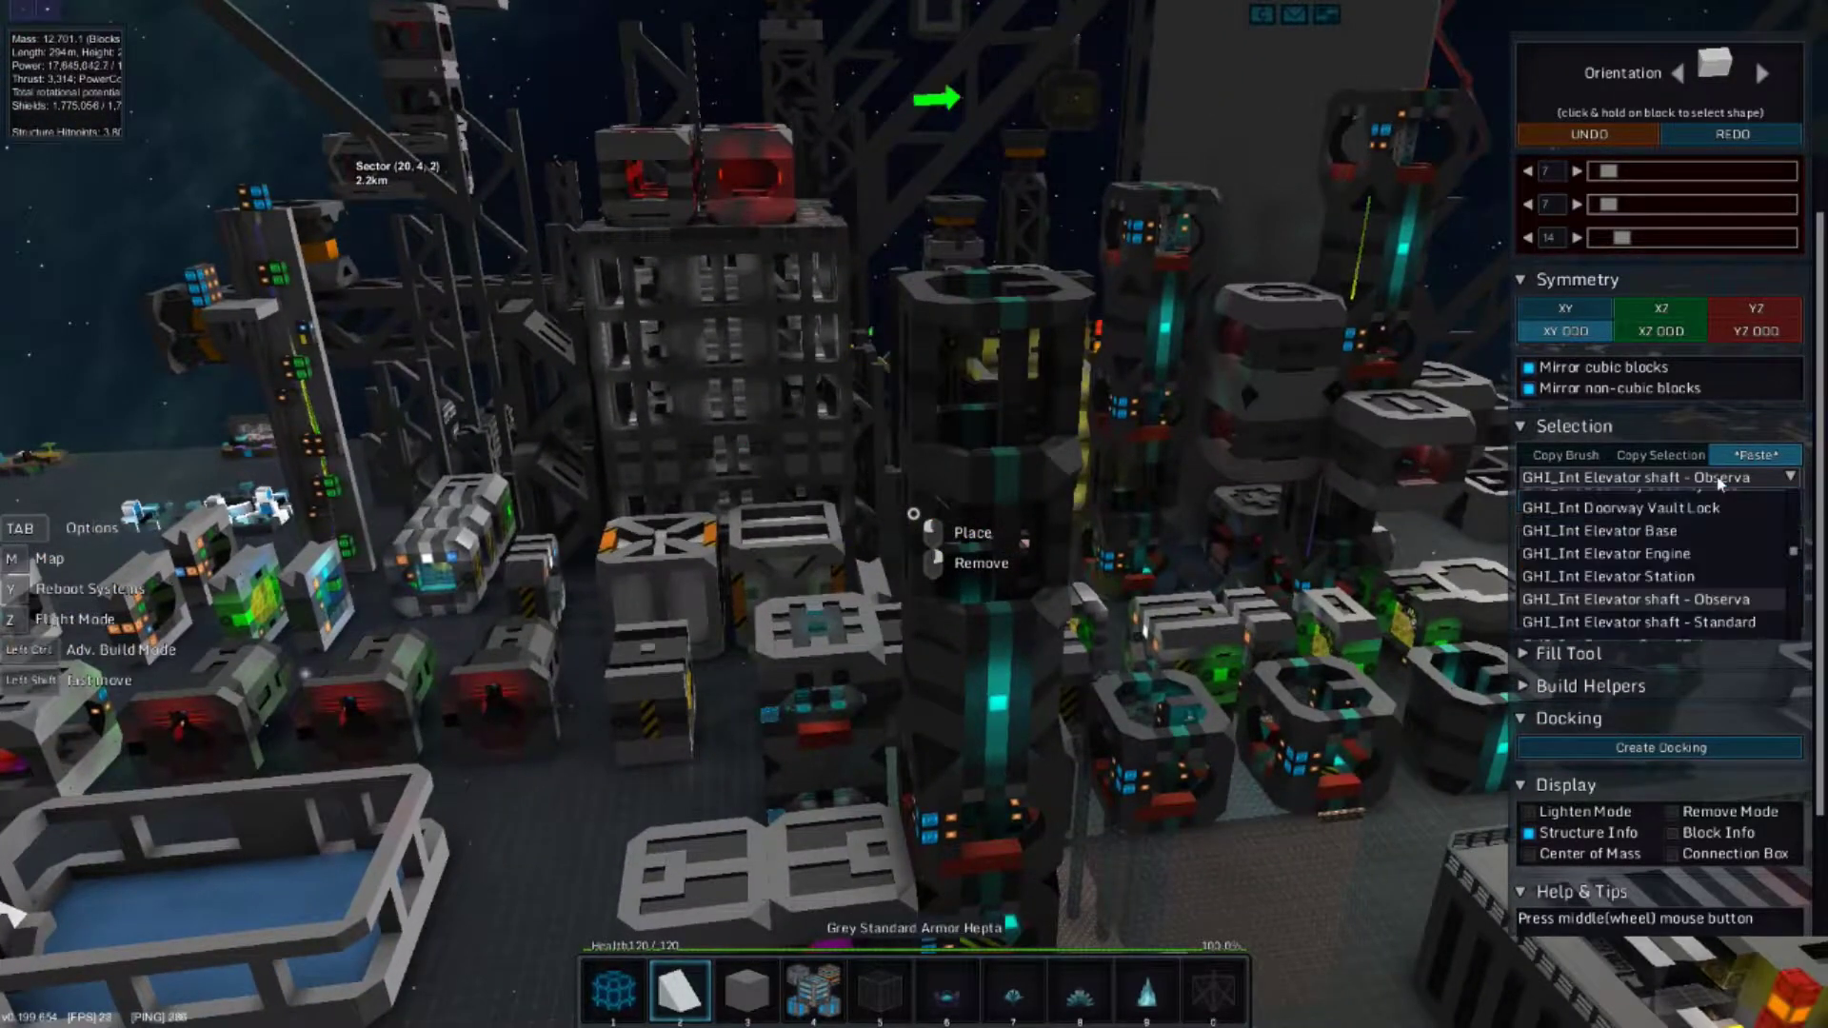
# Choose the GHI_Int Elevator Engine template and fly over to the central tower.
pyautogui.click(1697, 555)
pyautogui.press('w')
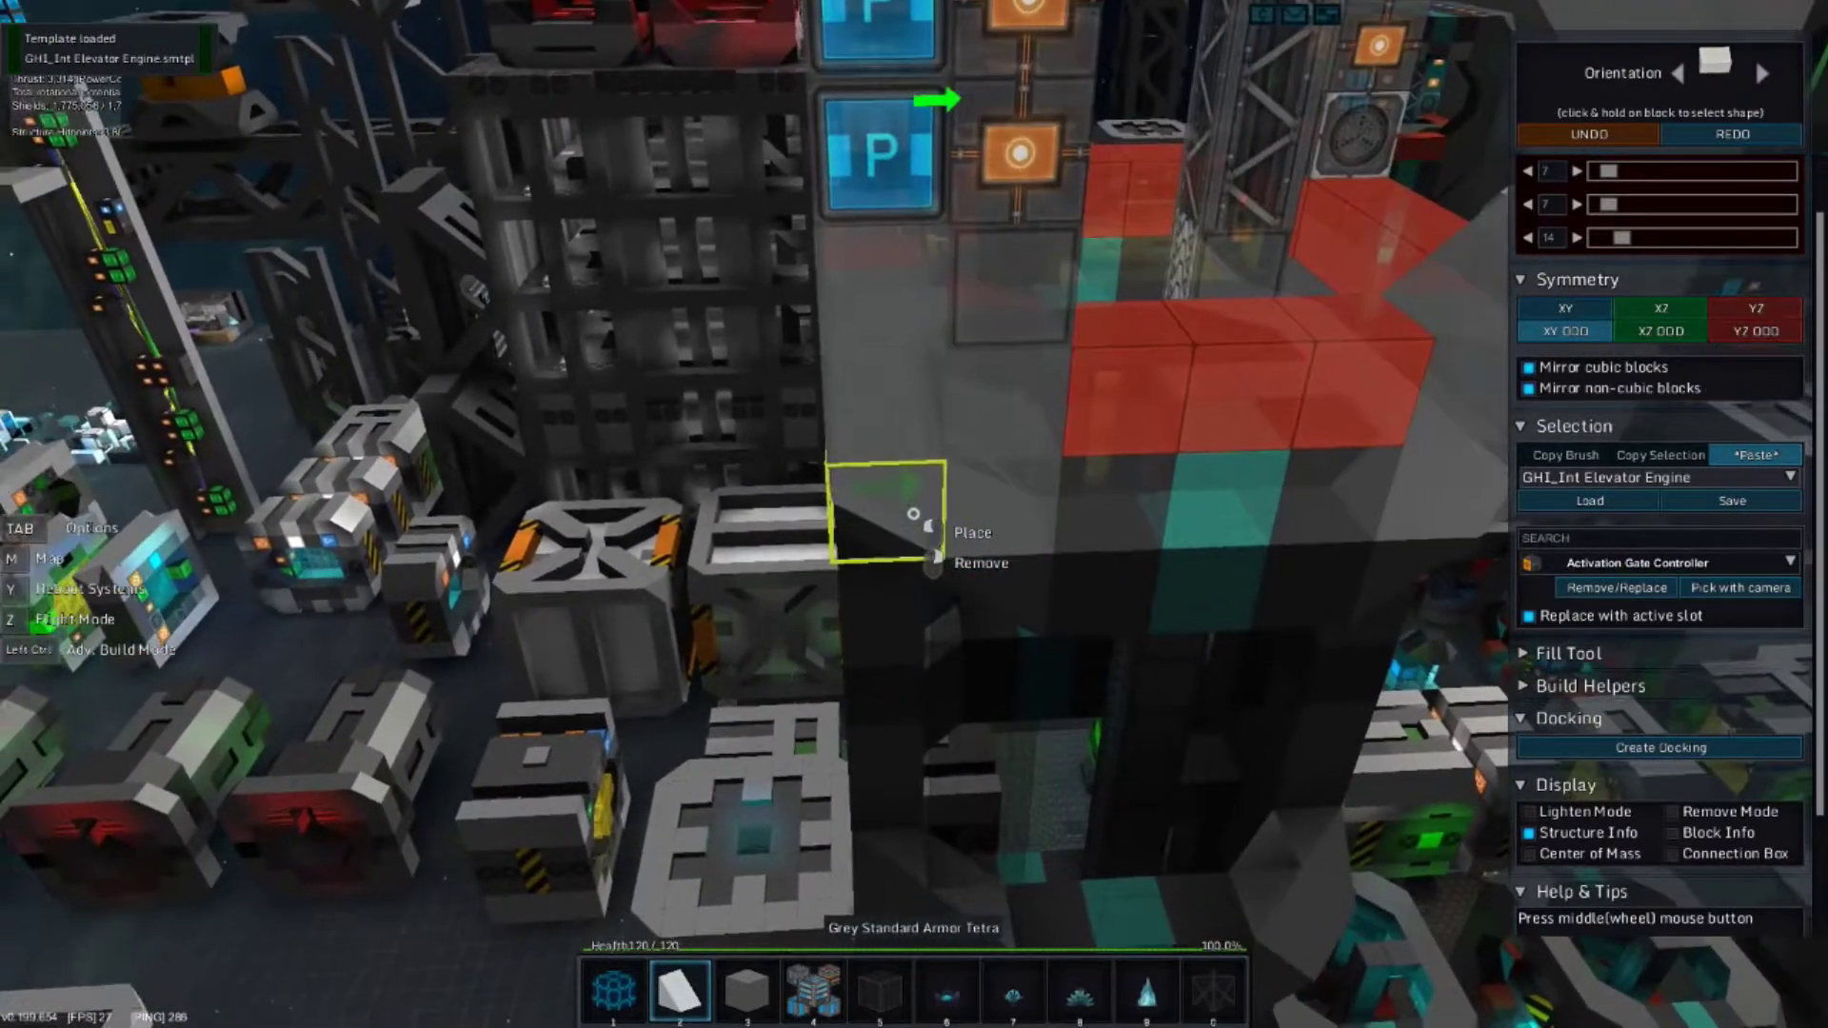
pyautogui.press('s')
pyautogui.press('w')
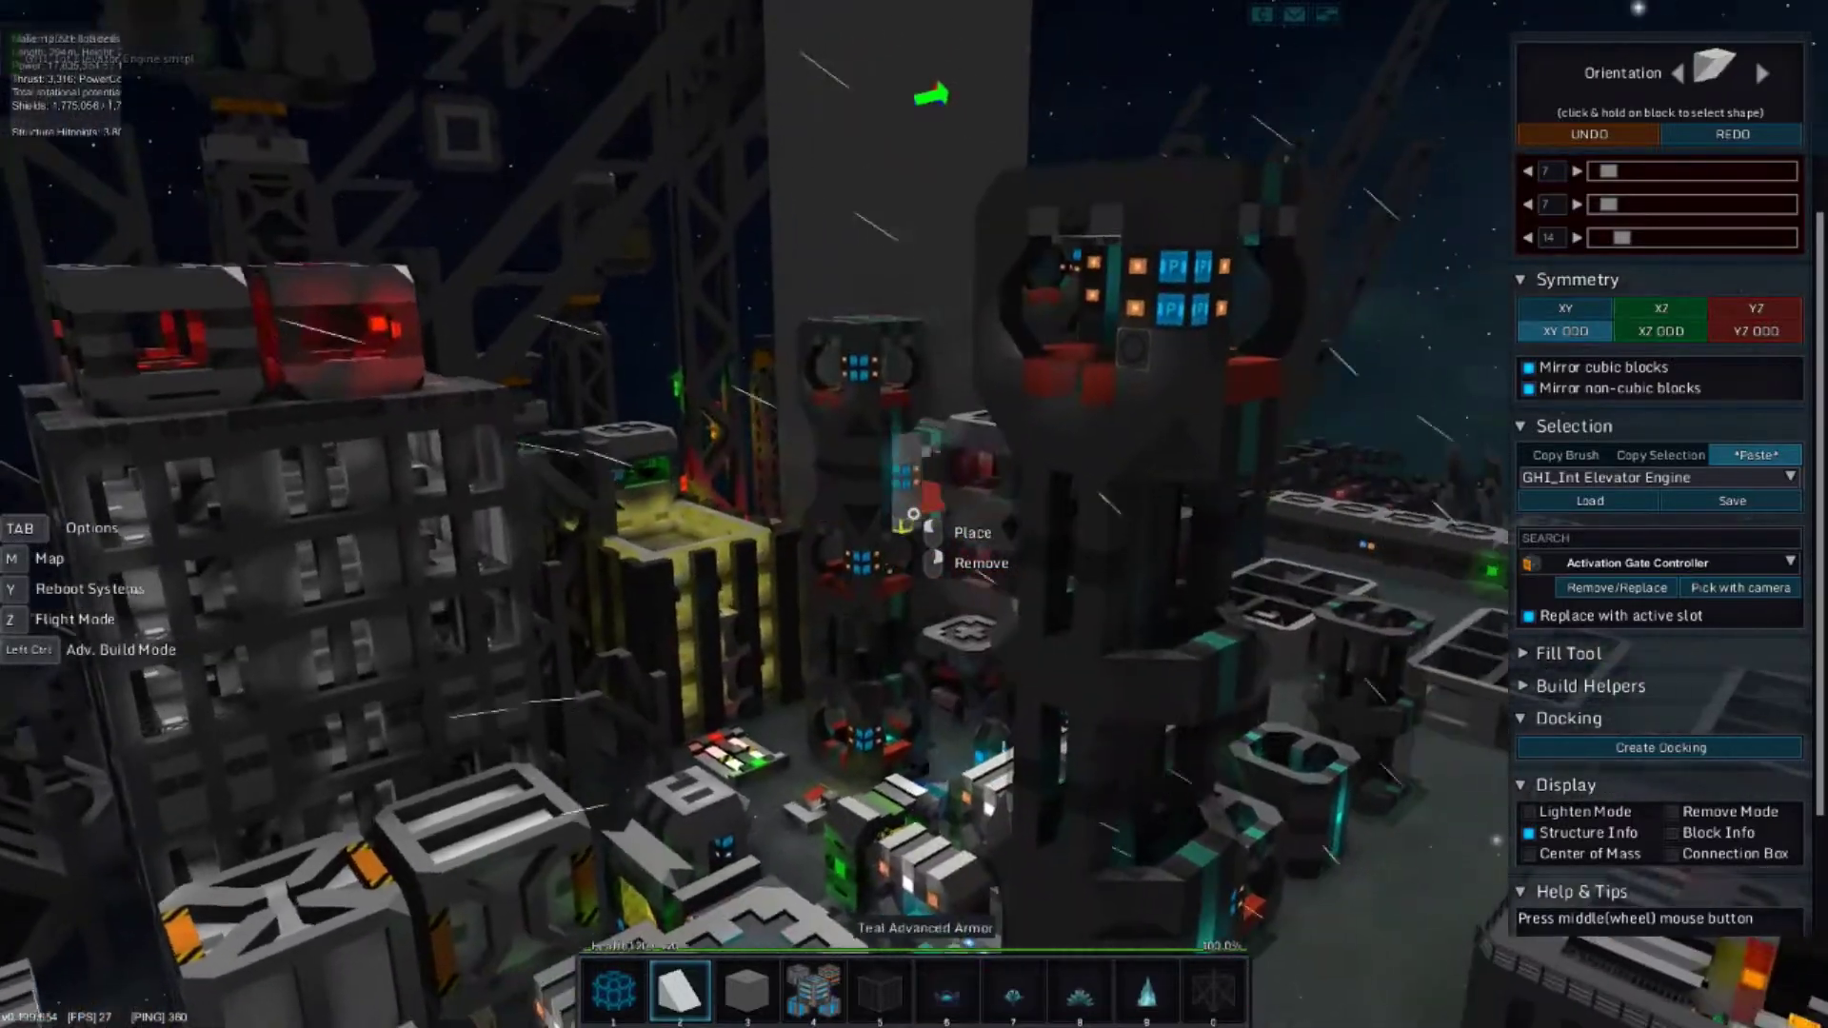
pyautogui.press('w')
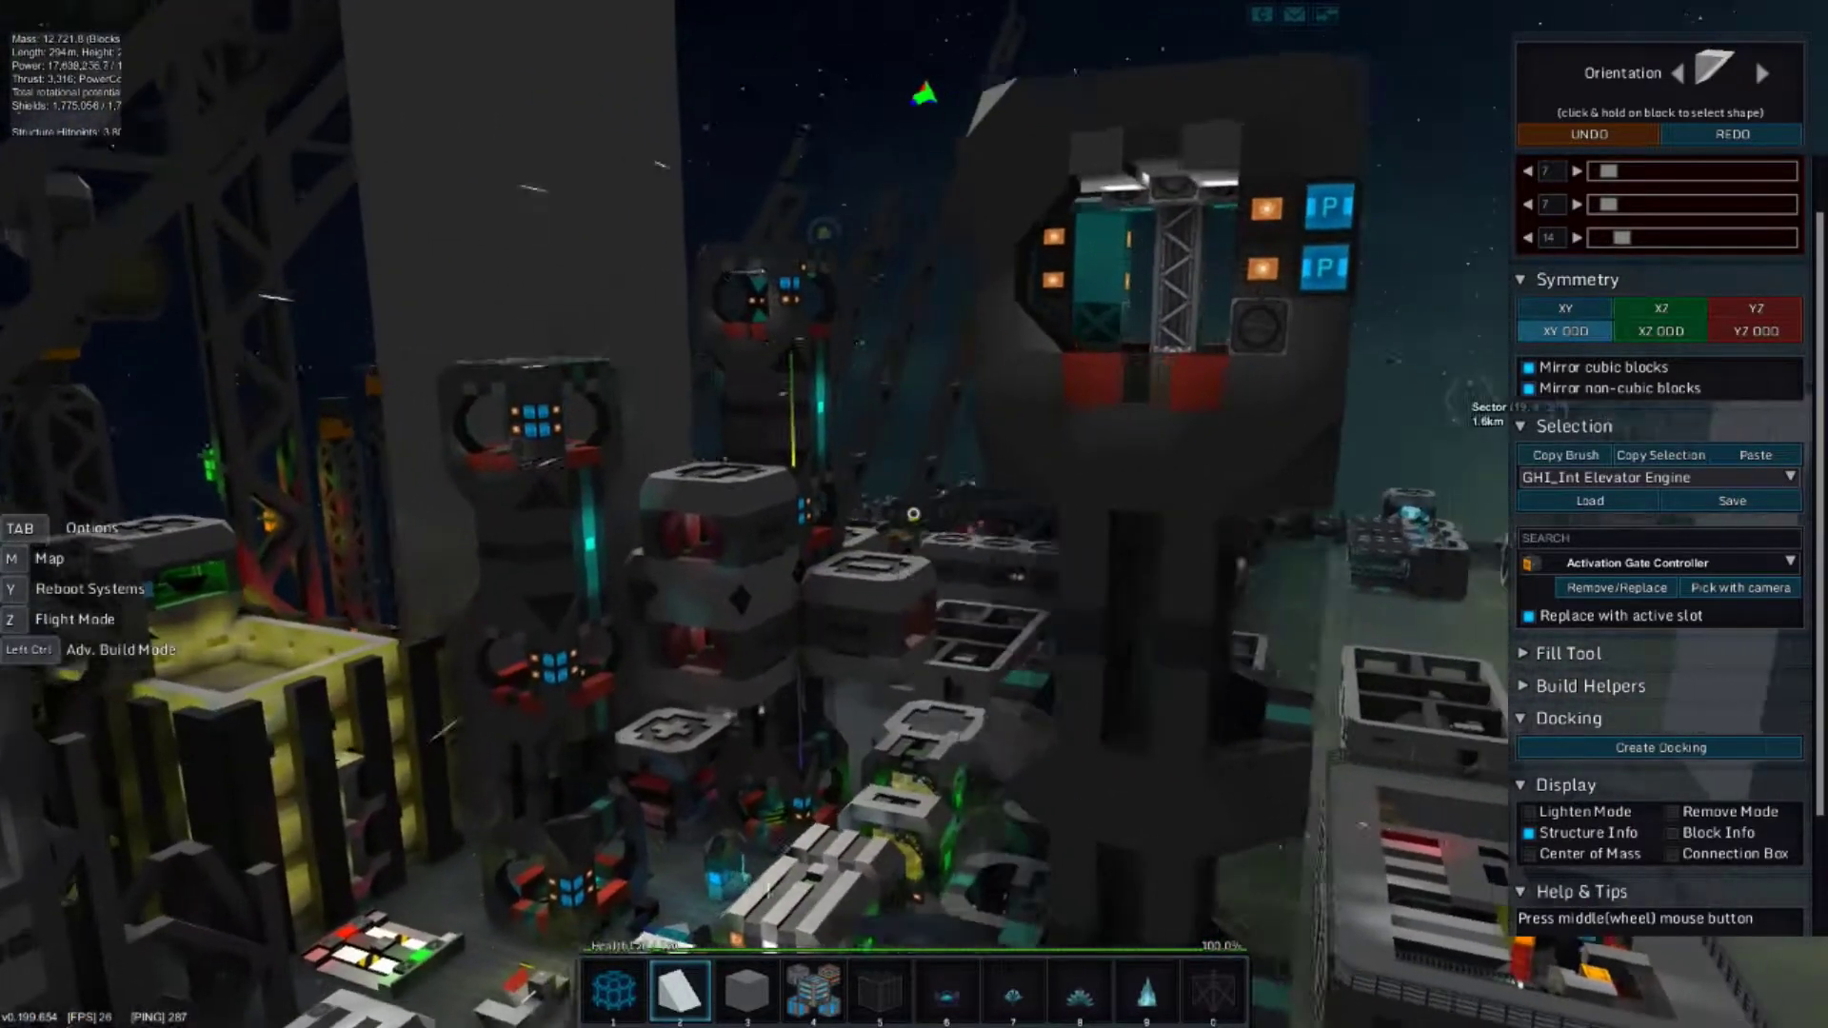
pyautogui.press('w')
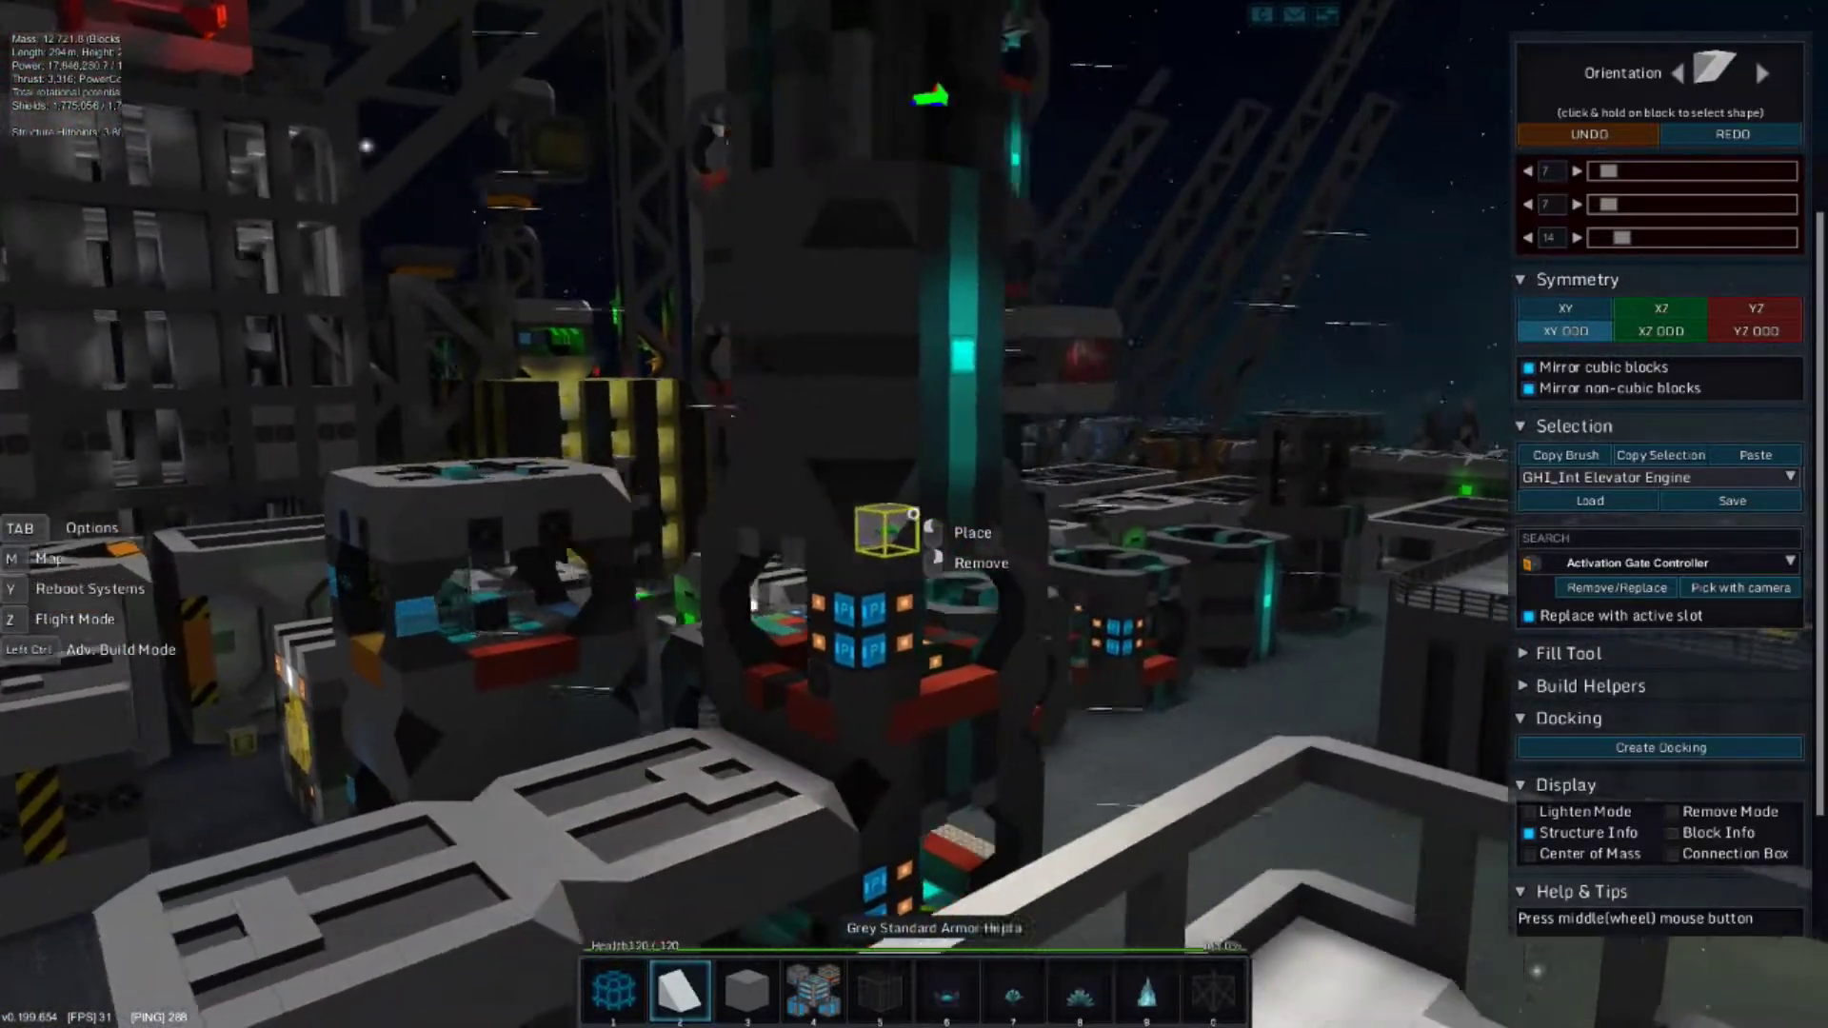
pyautogui.press('w')
pyautogui.press('w')
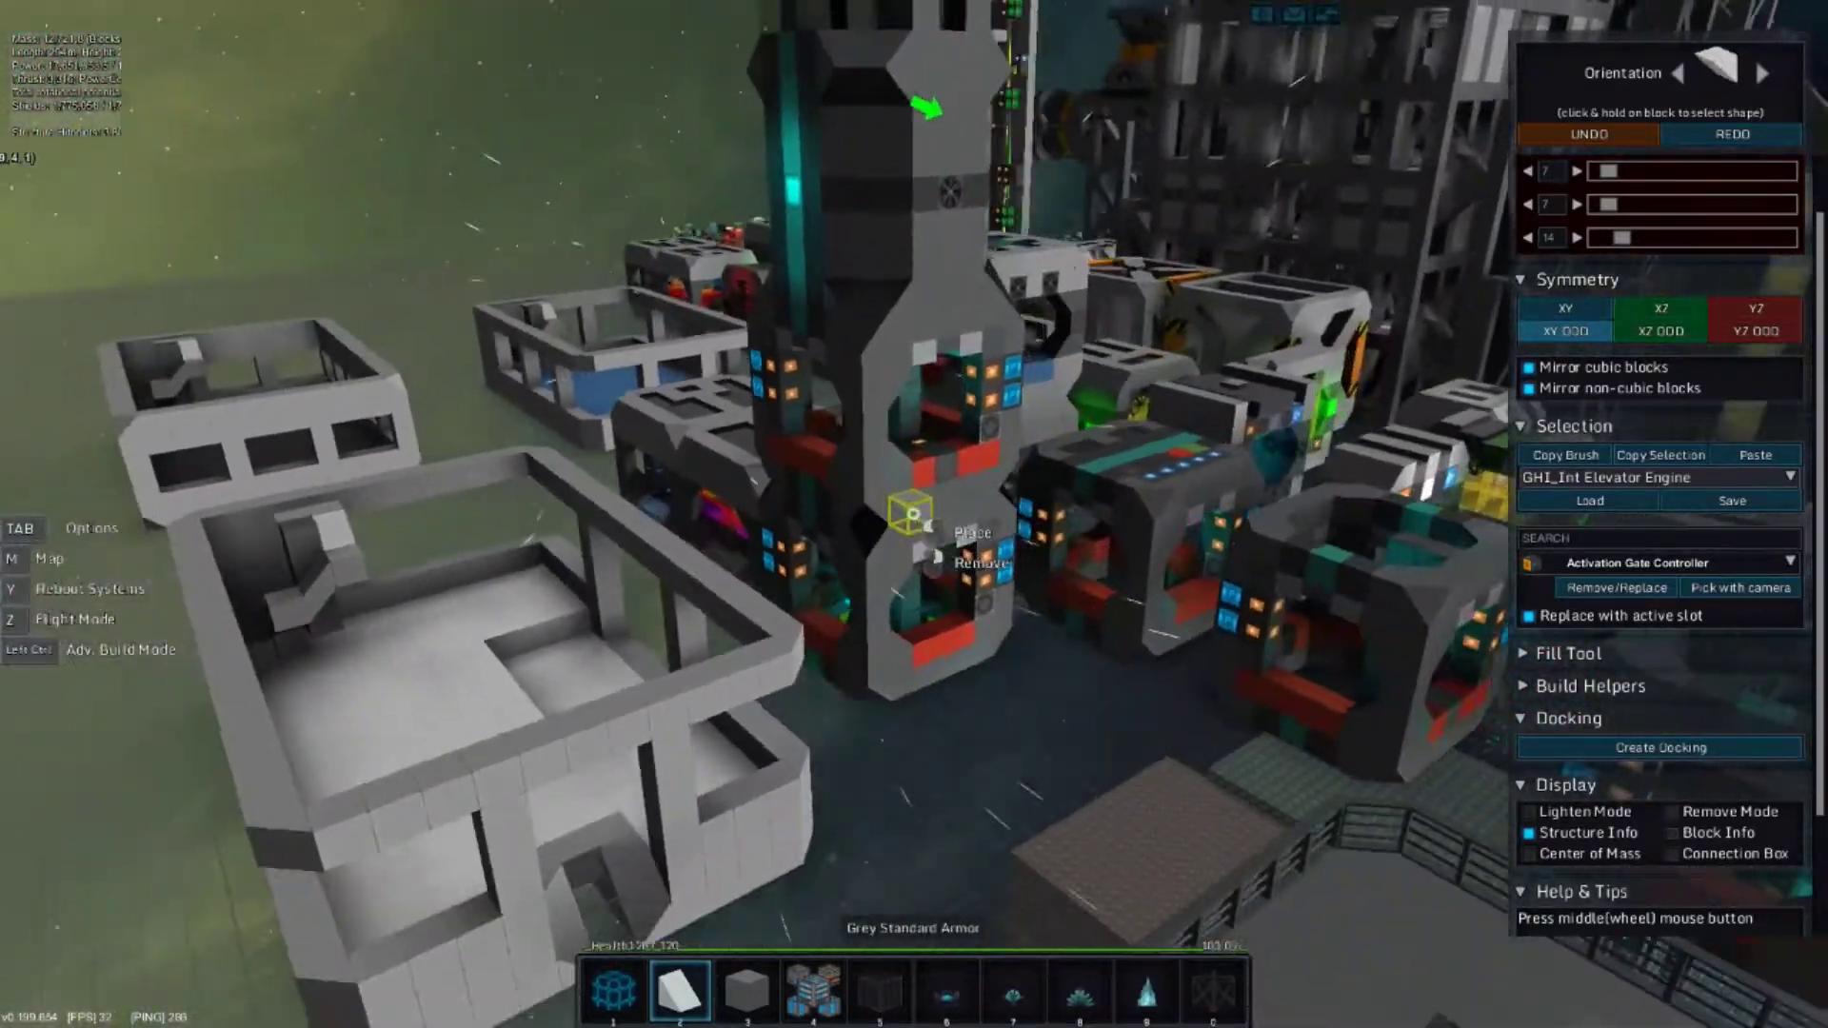
pyautogui.press('s')
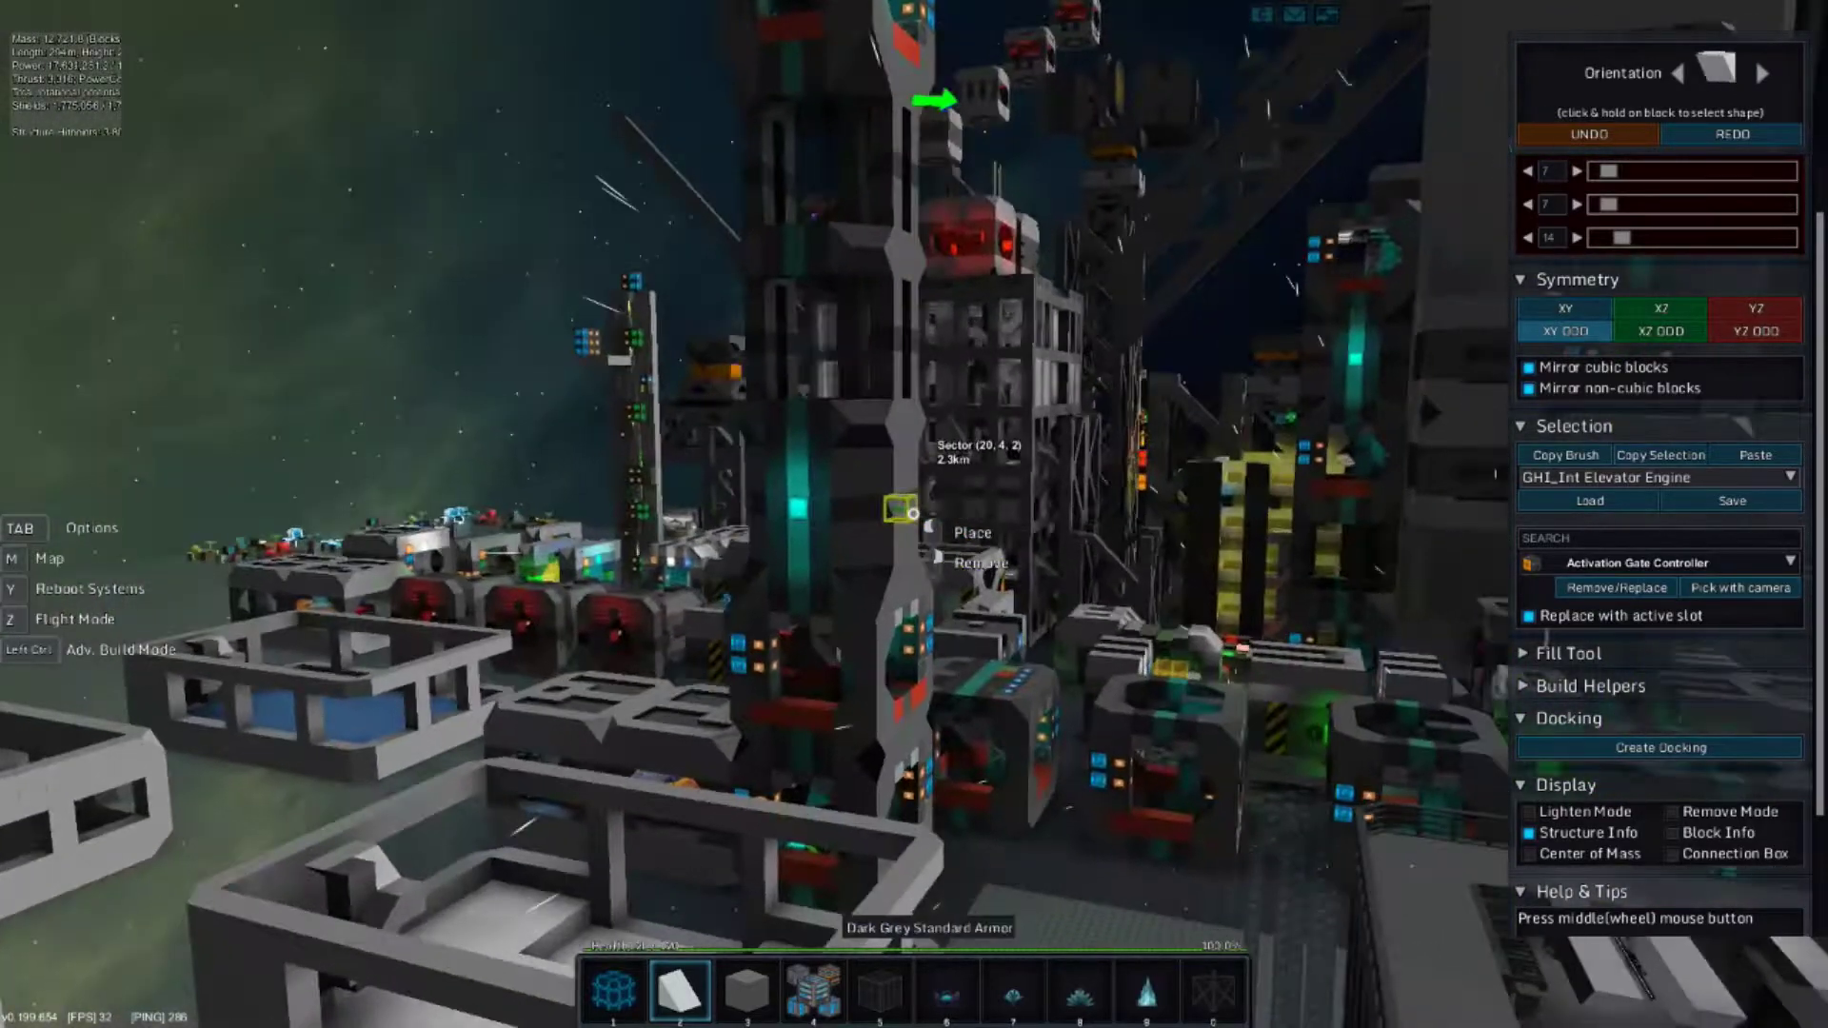
# Circle the central tower and frame it to position the engine preview.
pyautogui.press('w')
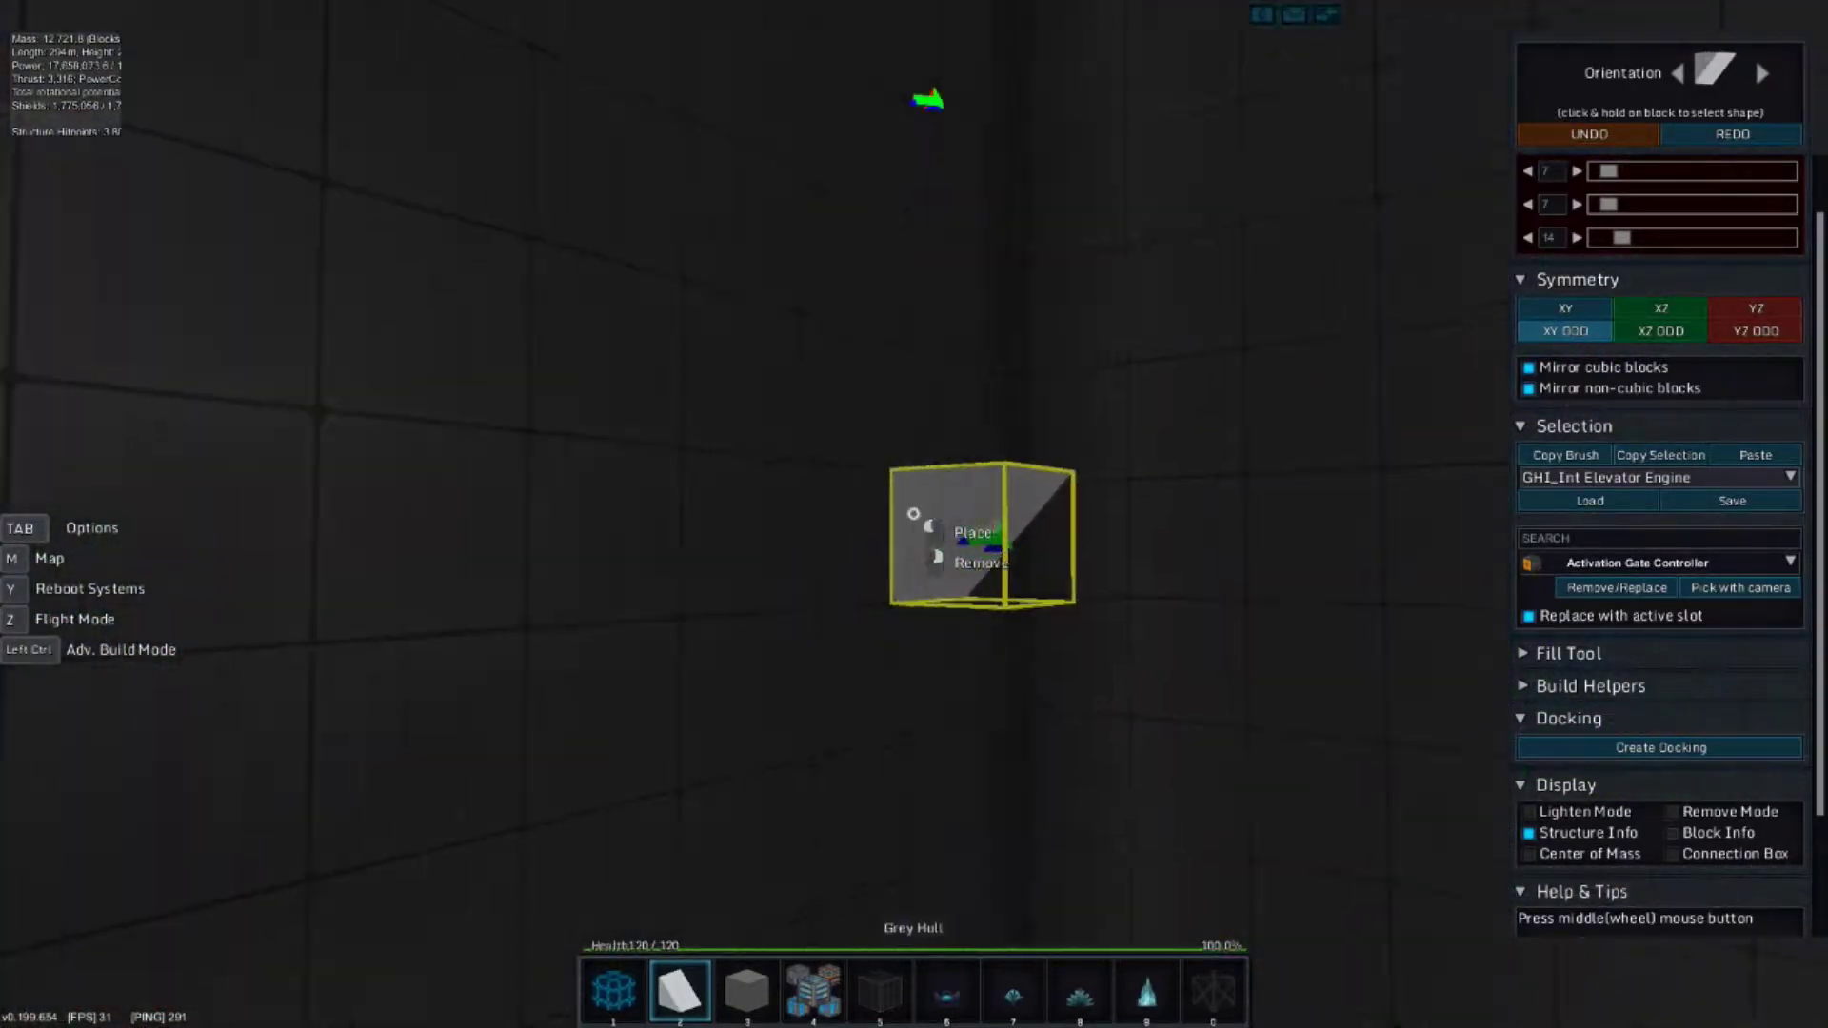
pyautogui.press('s')
pyautogui.press('d')
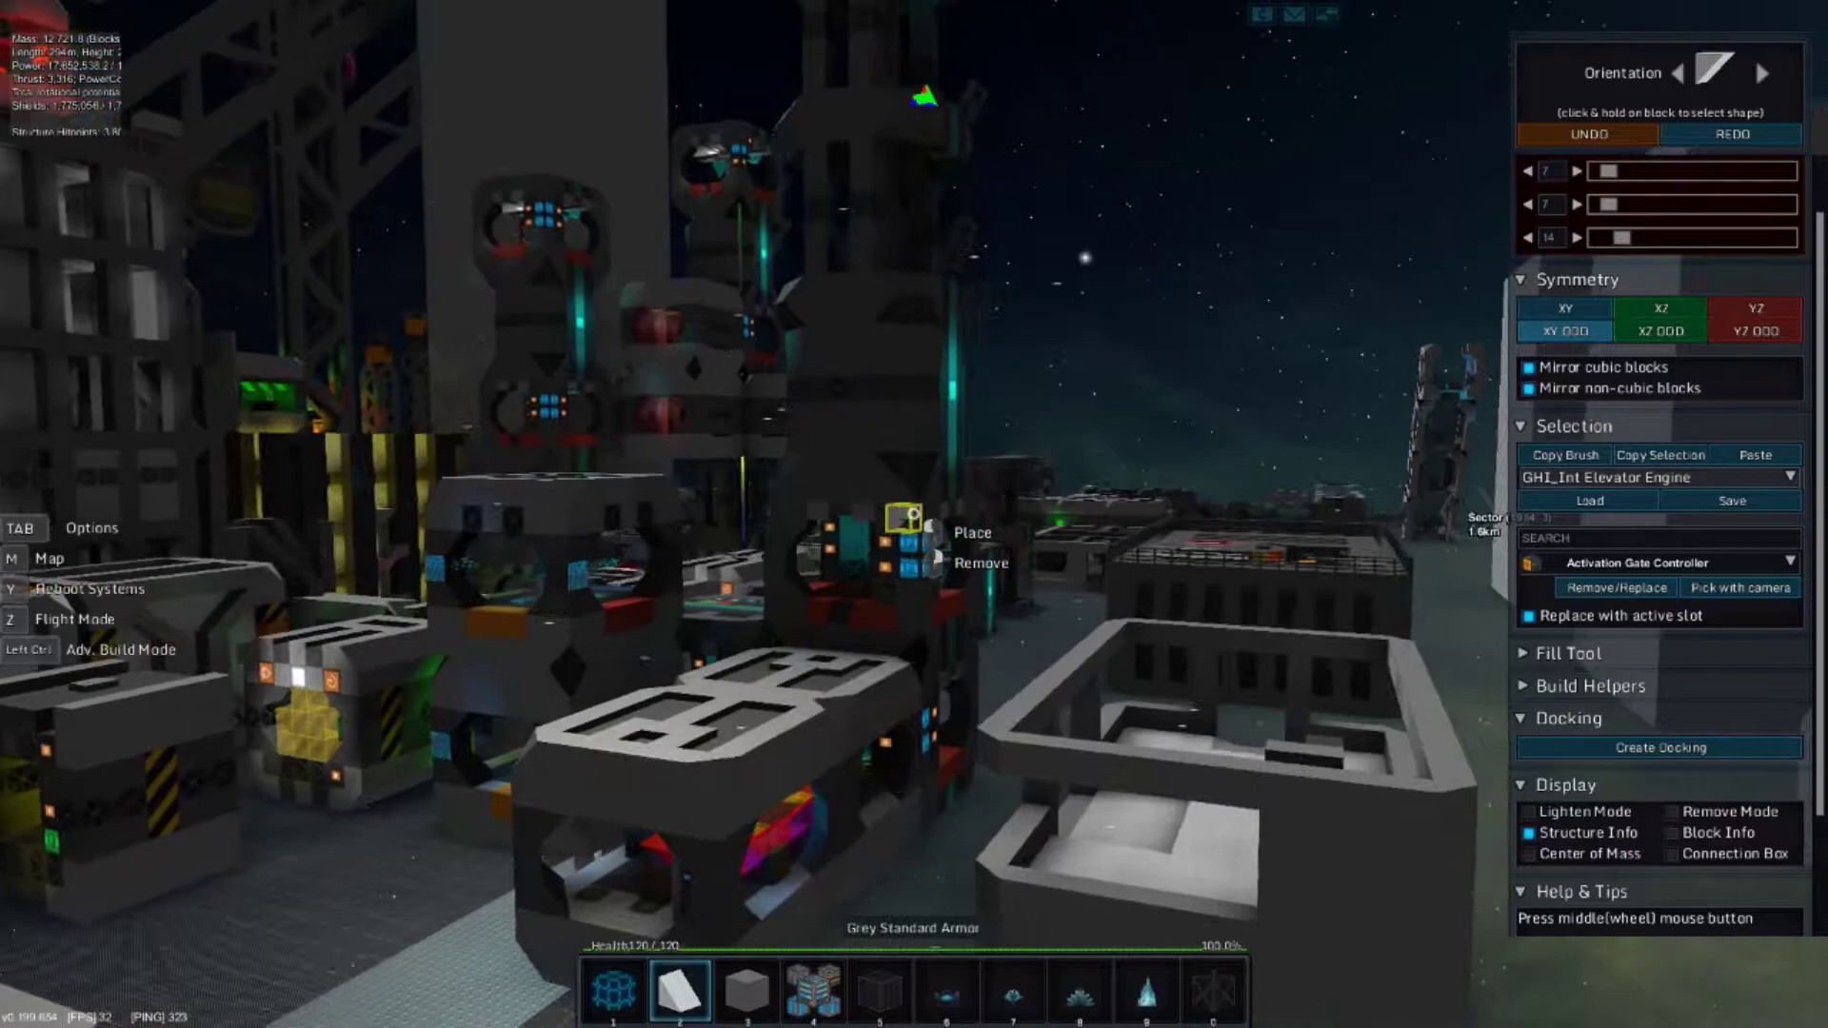
pyautogui.press('w')
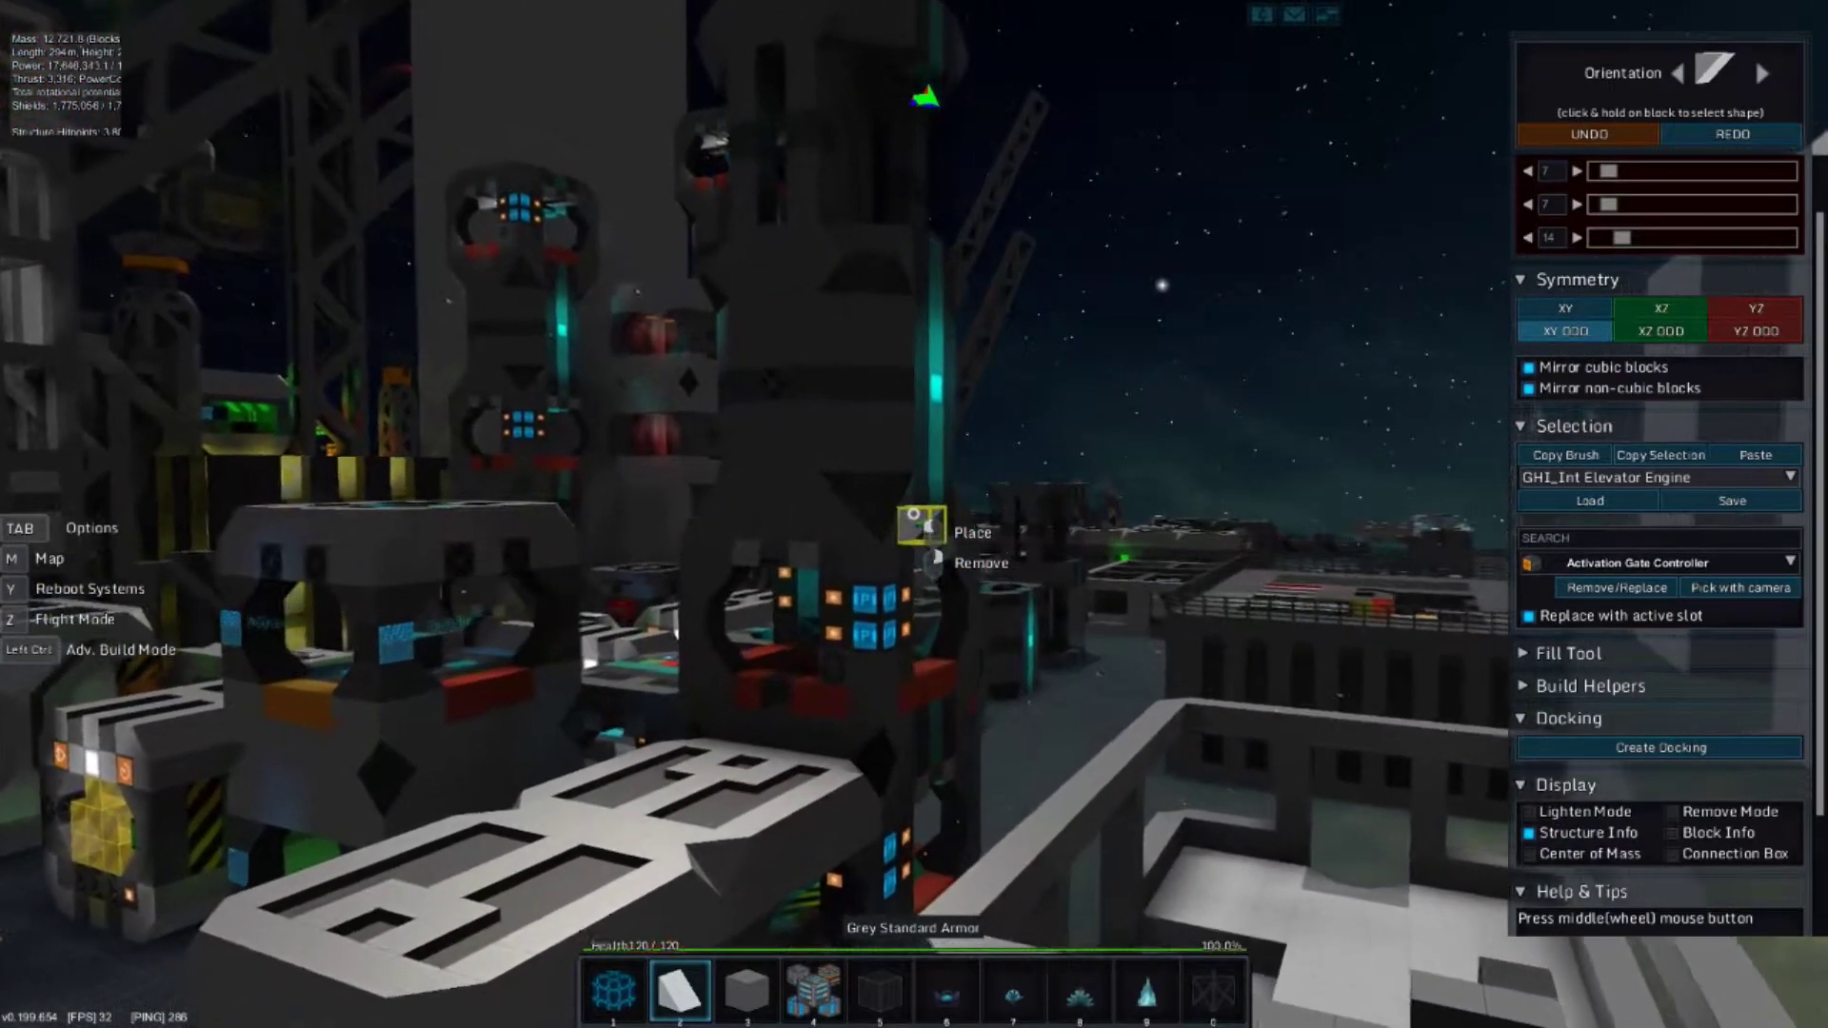
pyautogui.press('s')
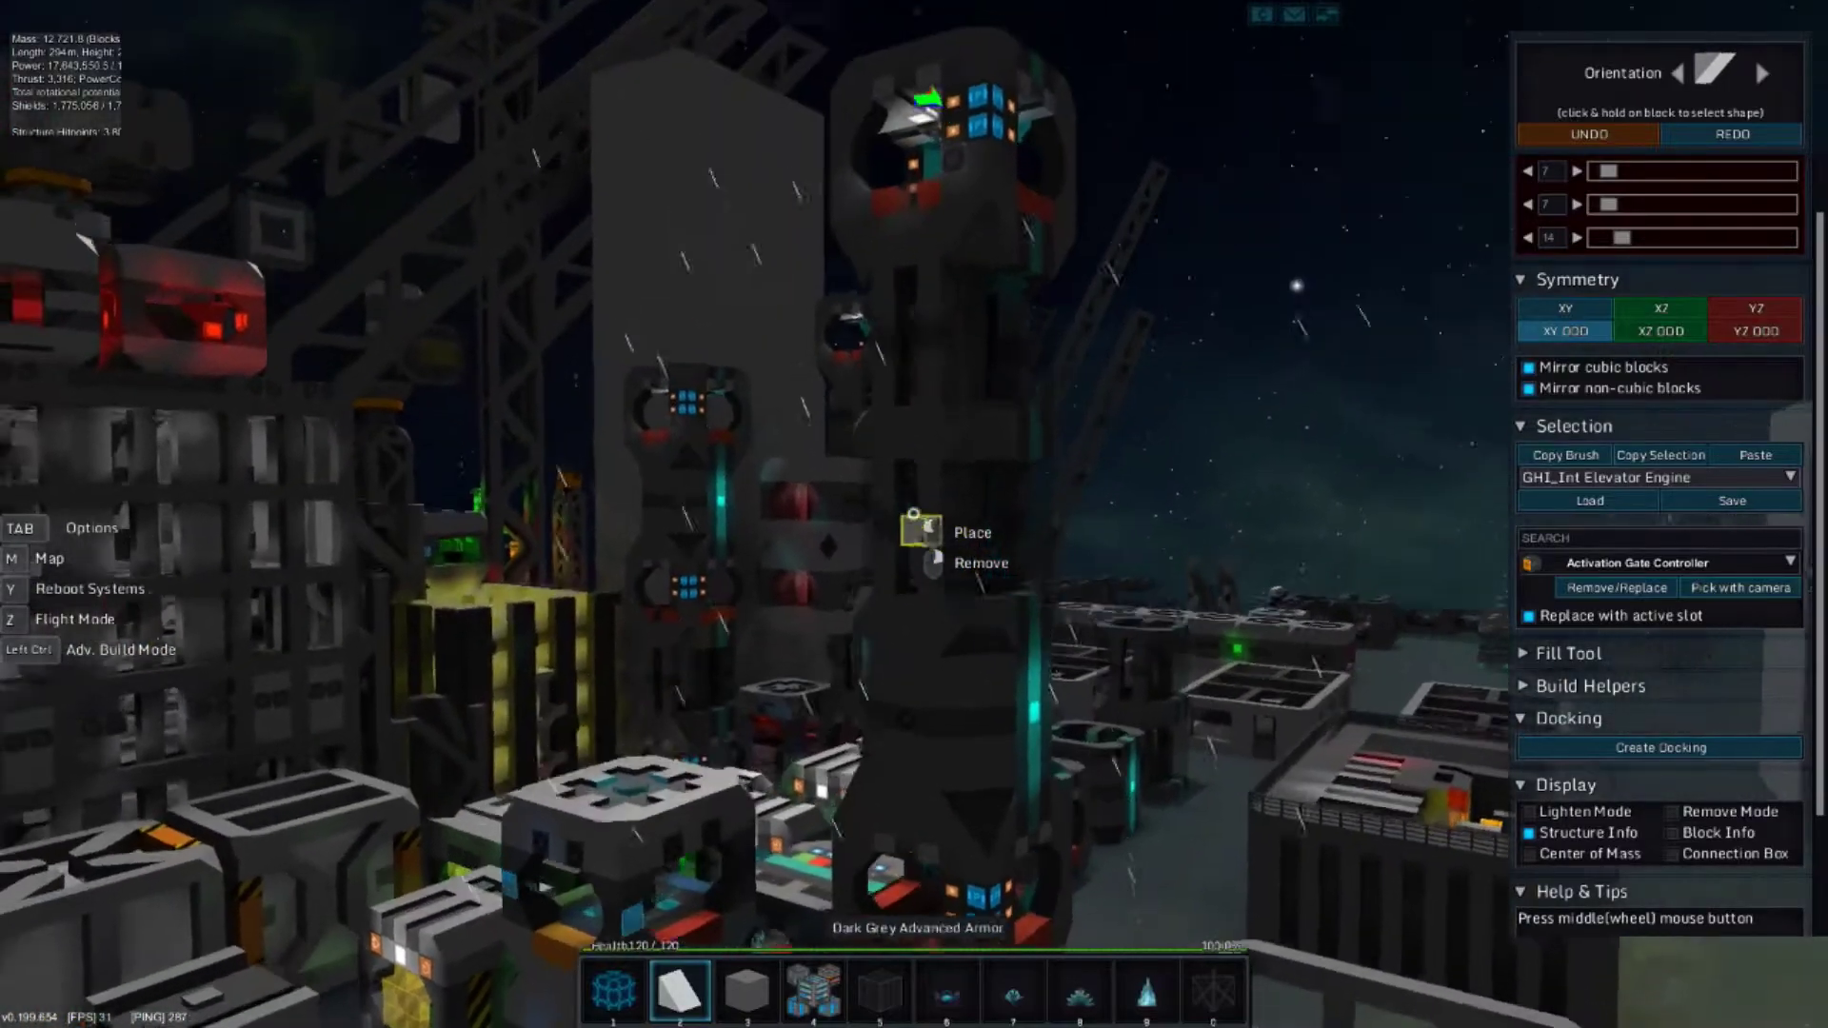
pyautogui.press('w')
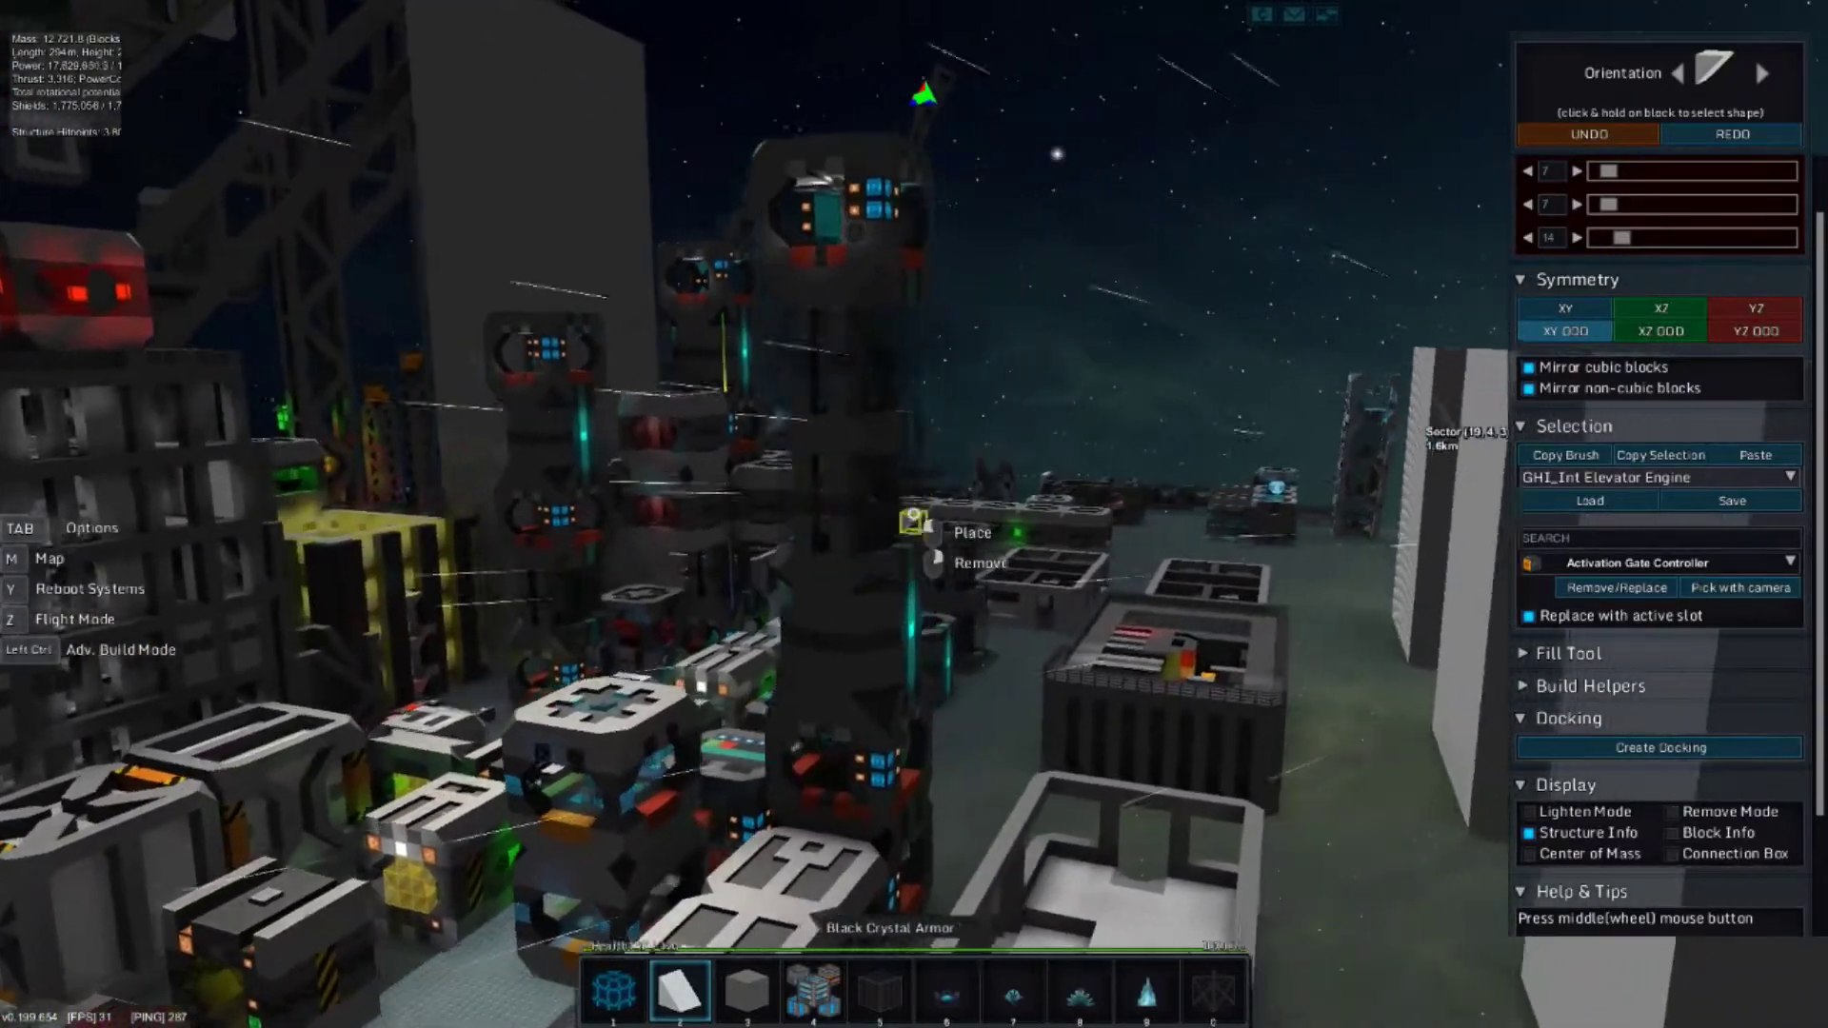
pyautogui.press('s')
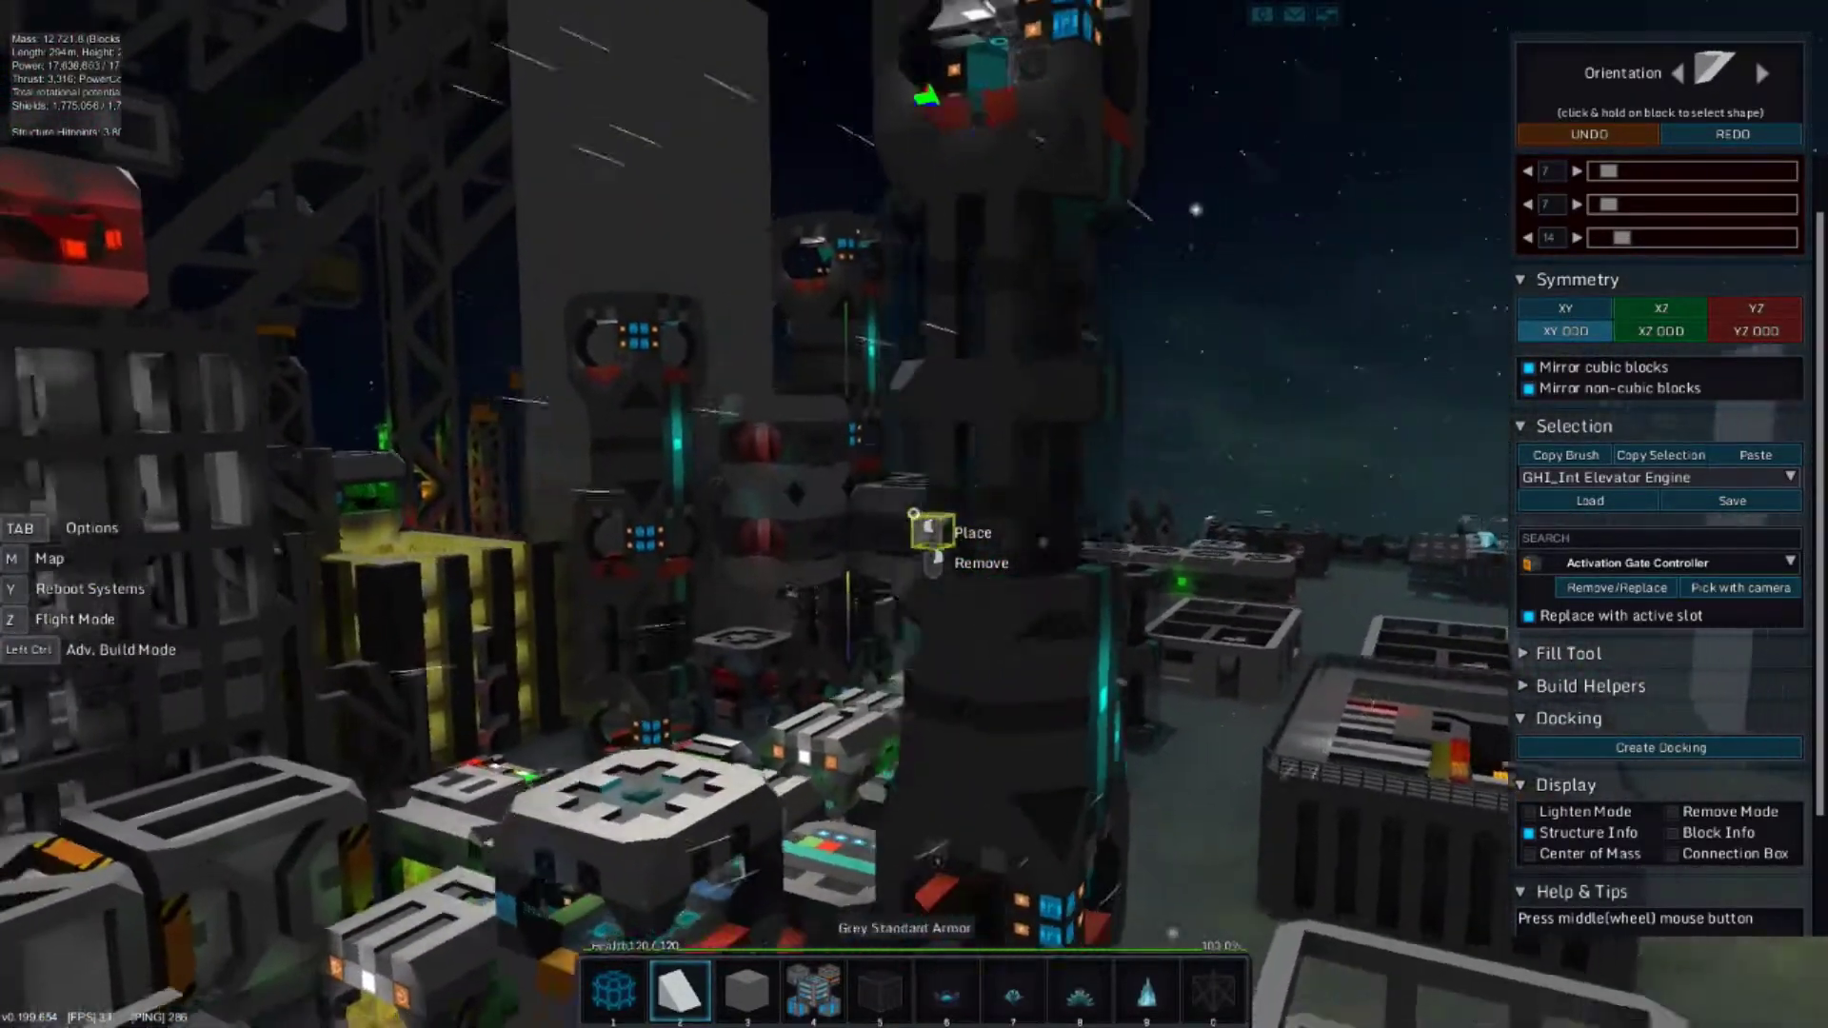
pyautogui.press('w')
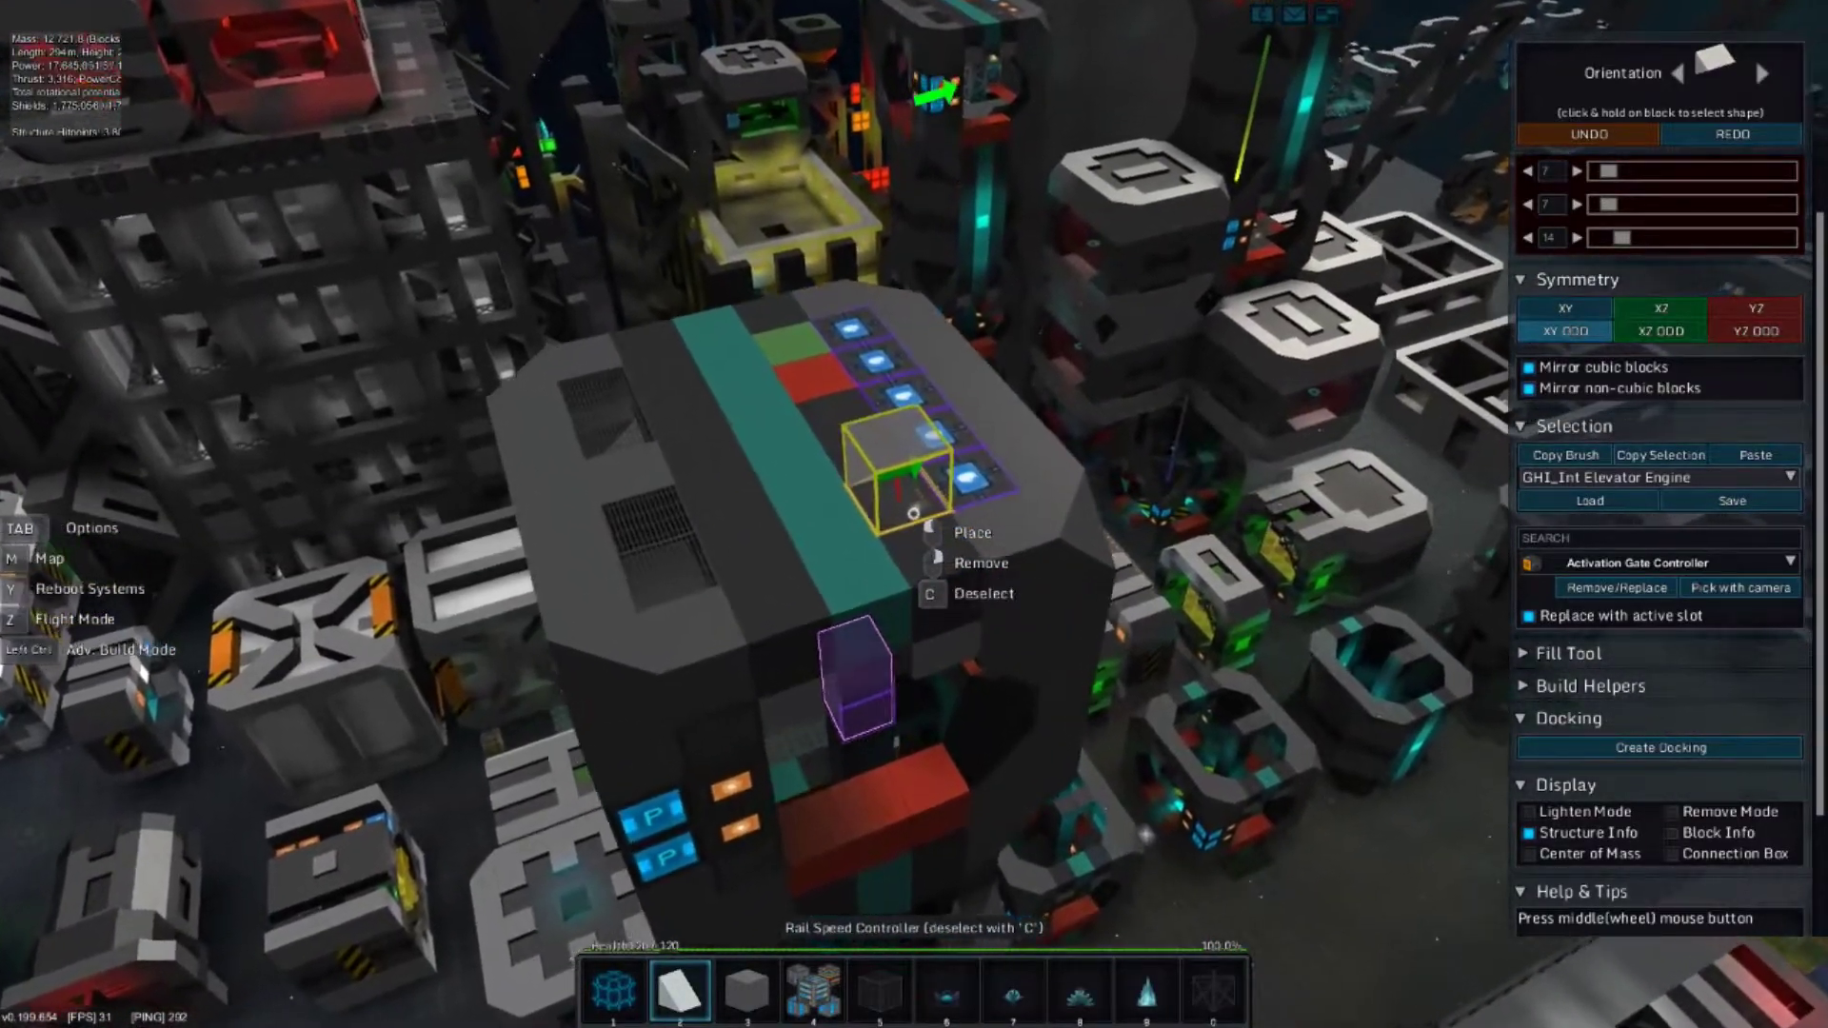
# Fly from the rail speed controller down to the button beside the P panels.
pyautogui.press('s')
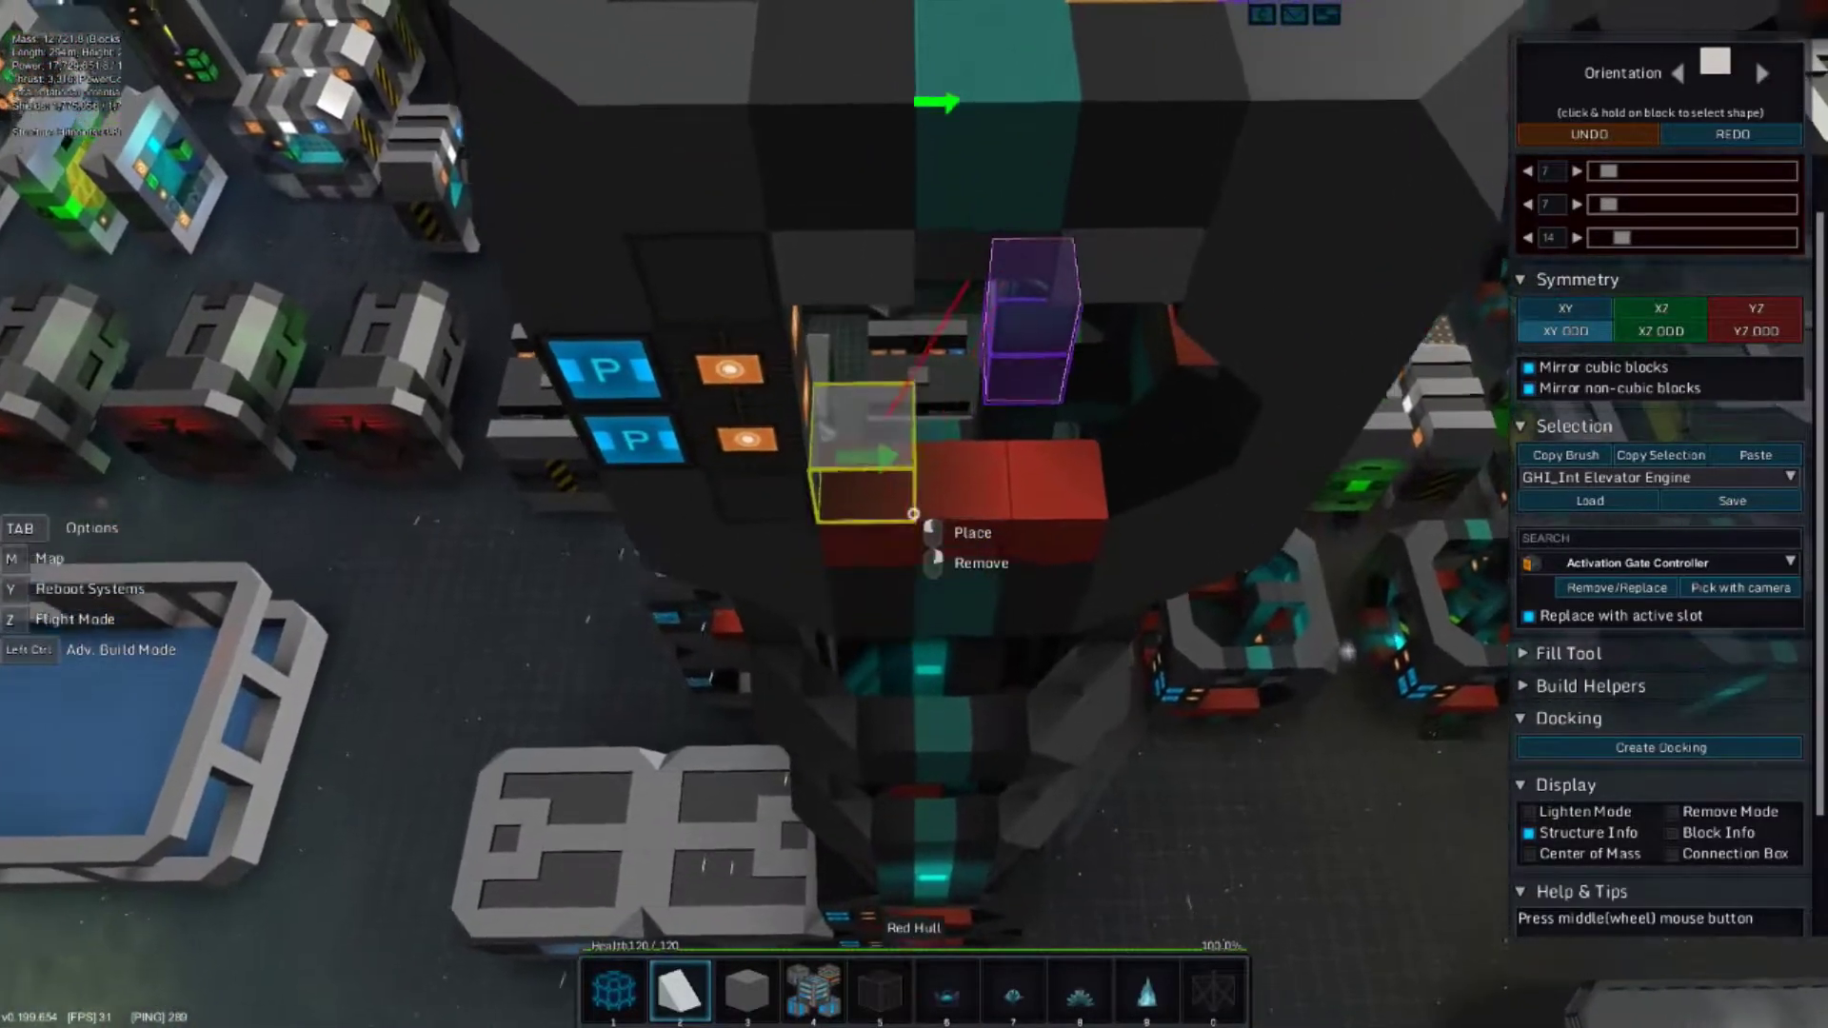
pyautogui.press('w')
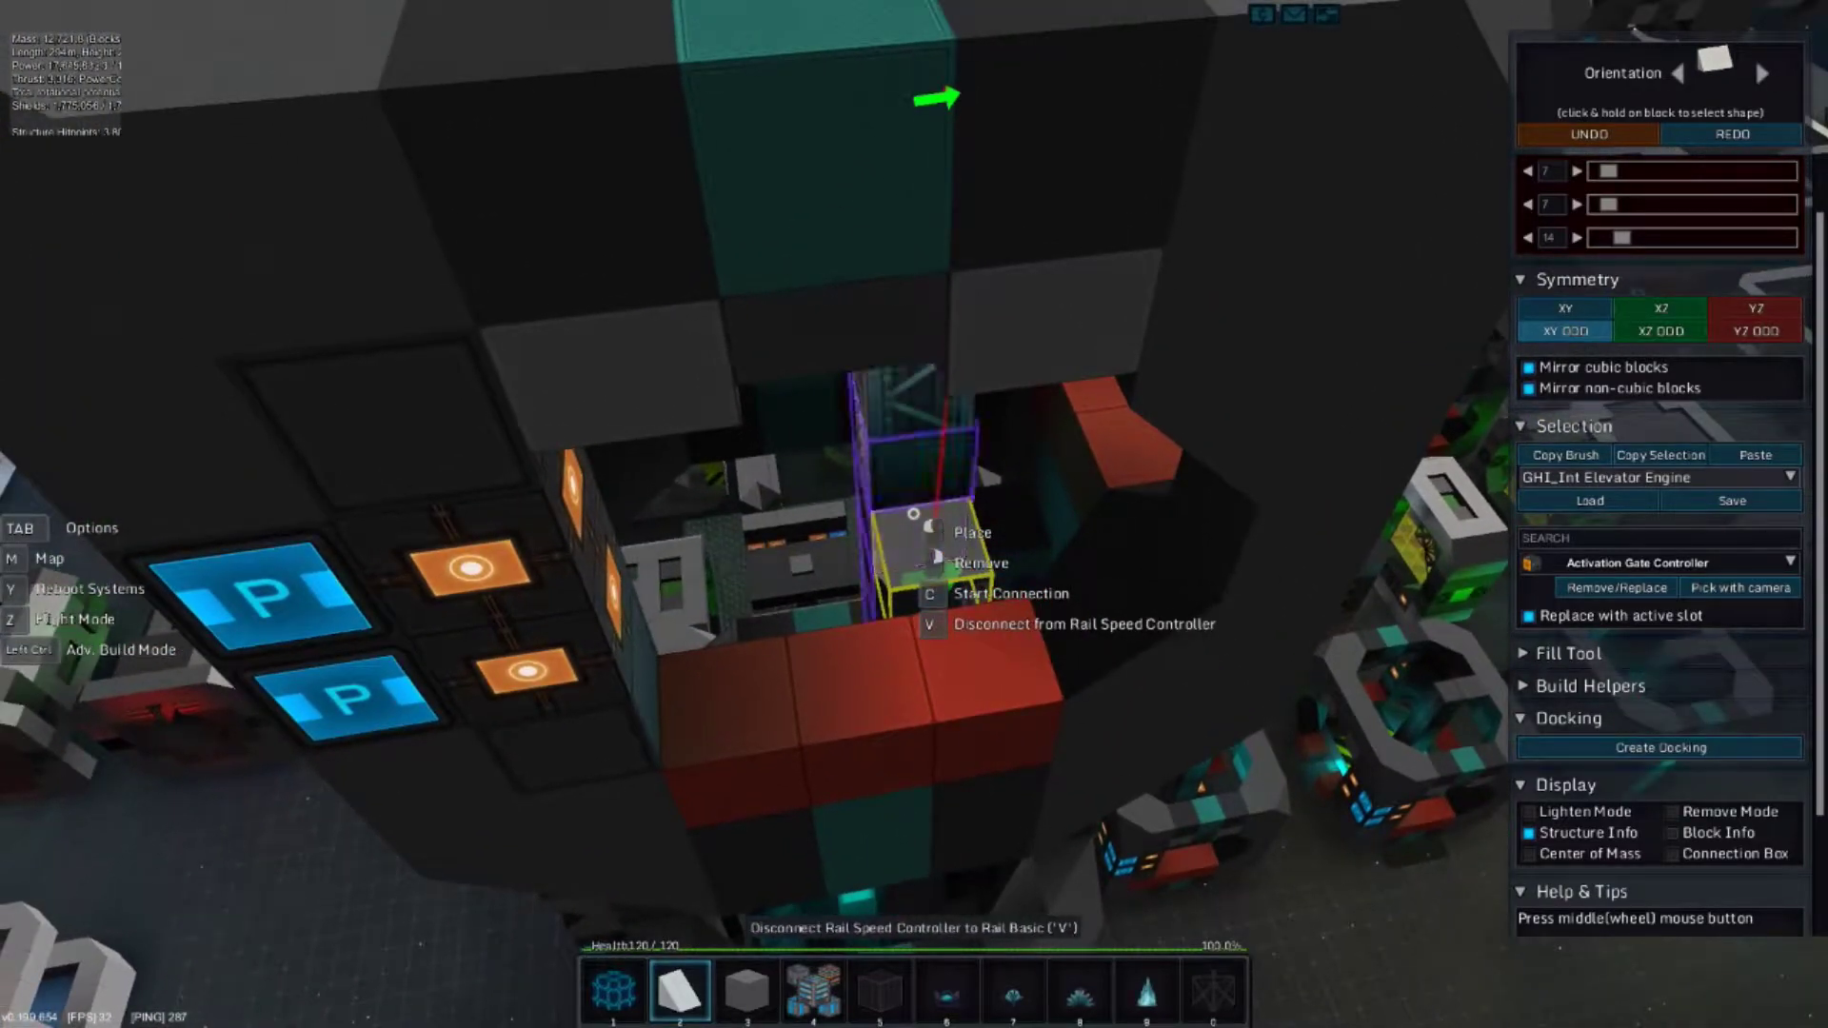
pyautogui.press('s')
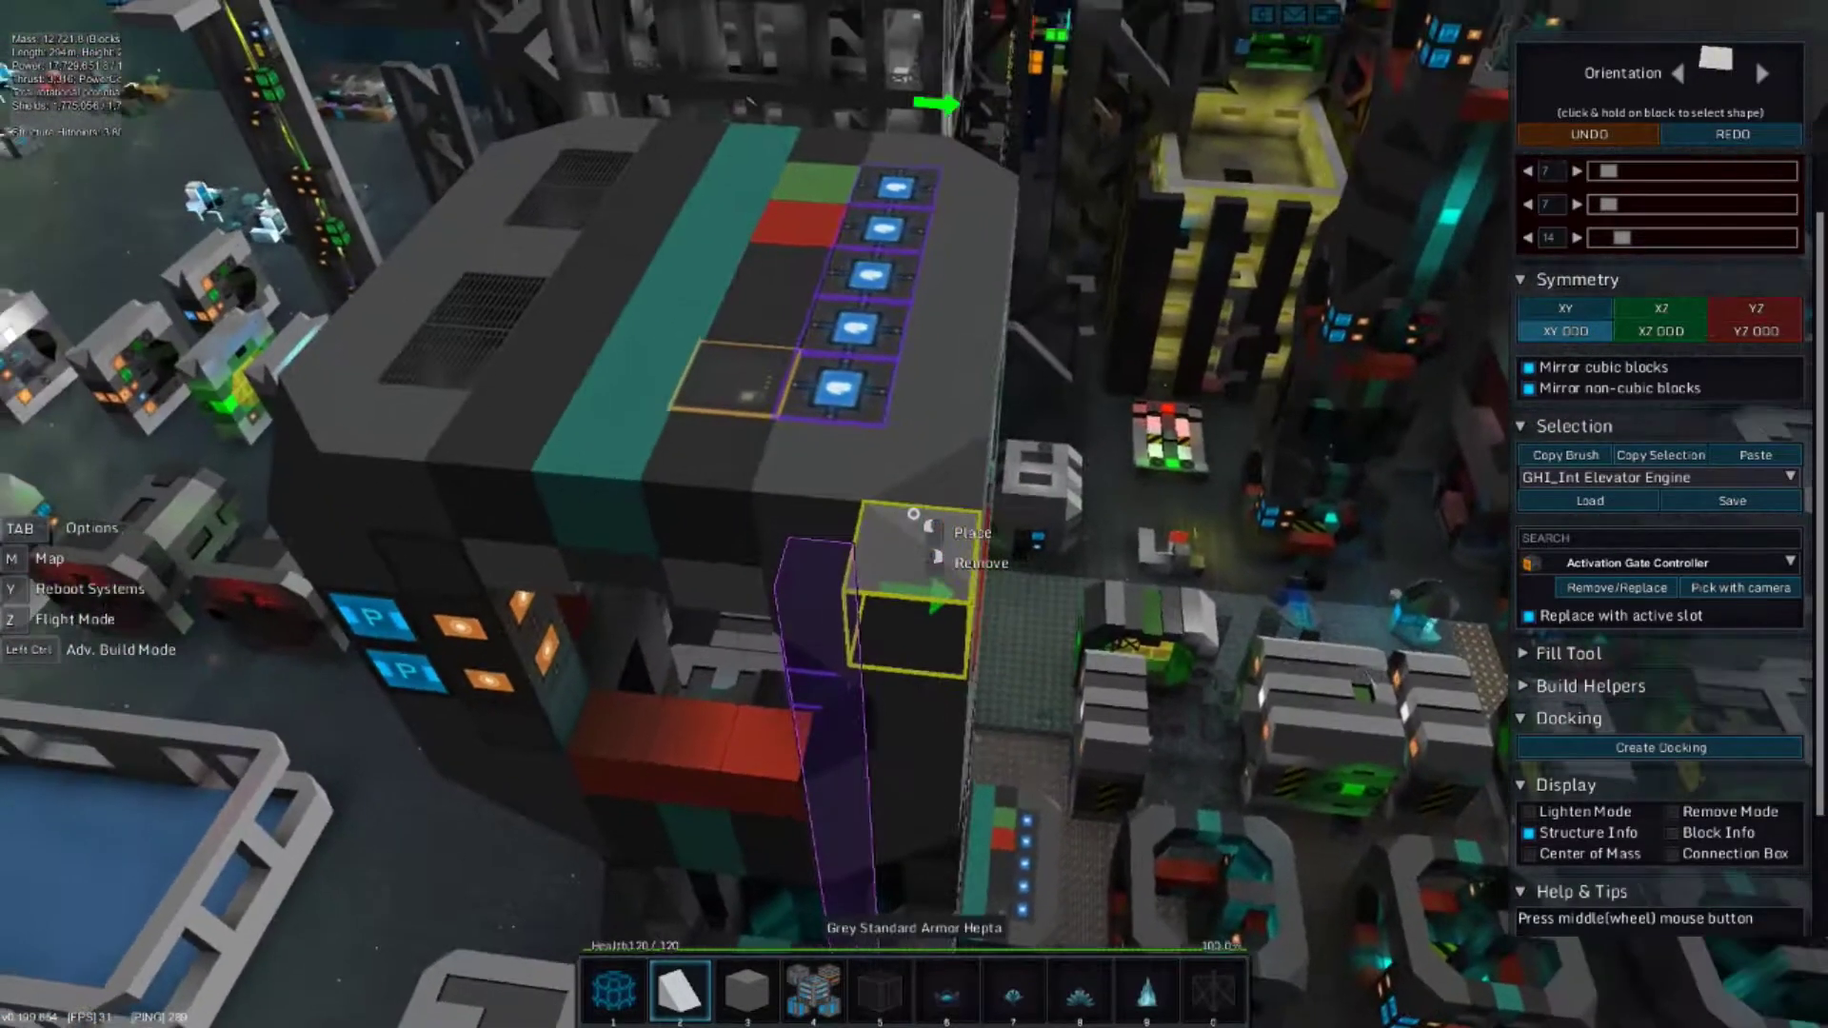
pyautogui.press('w')
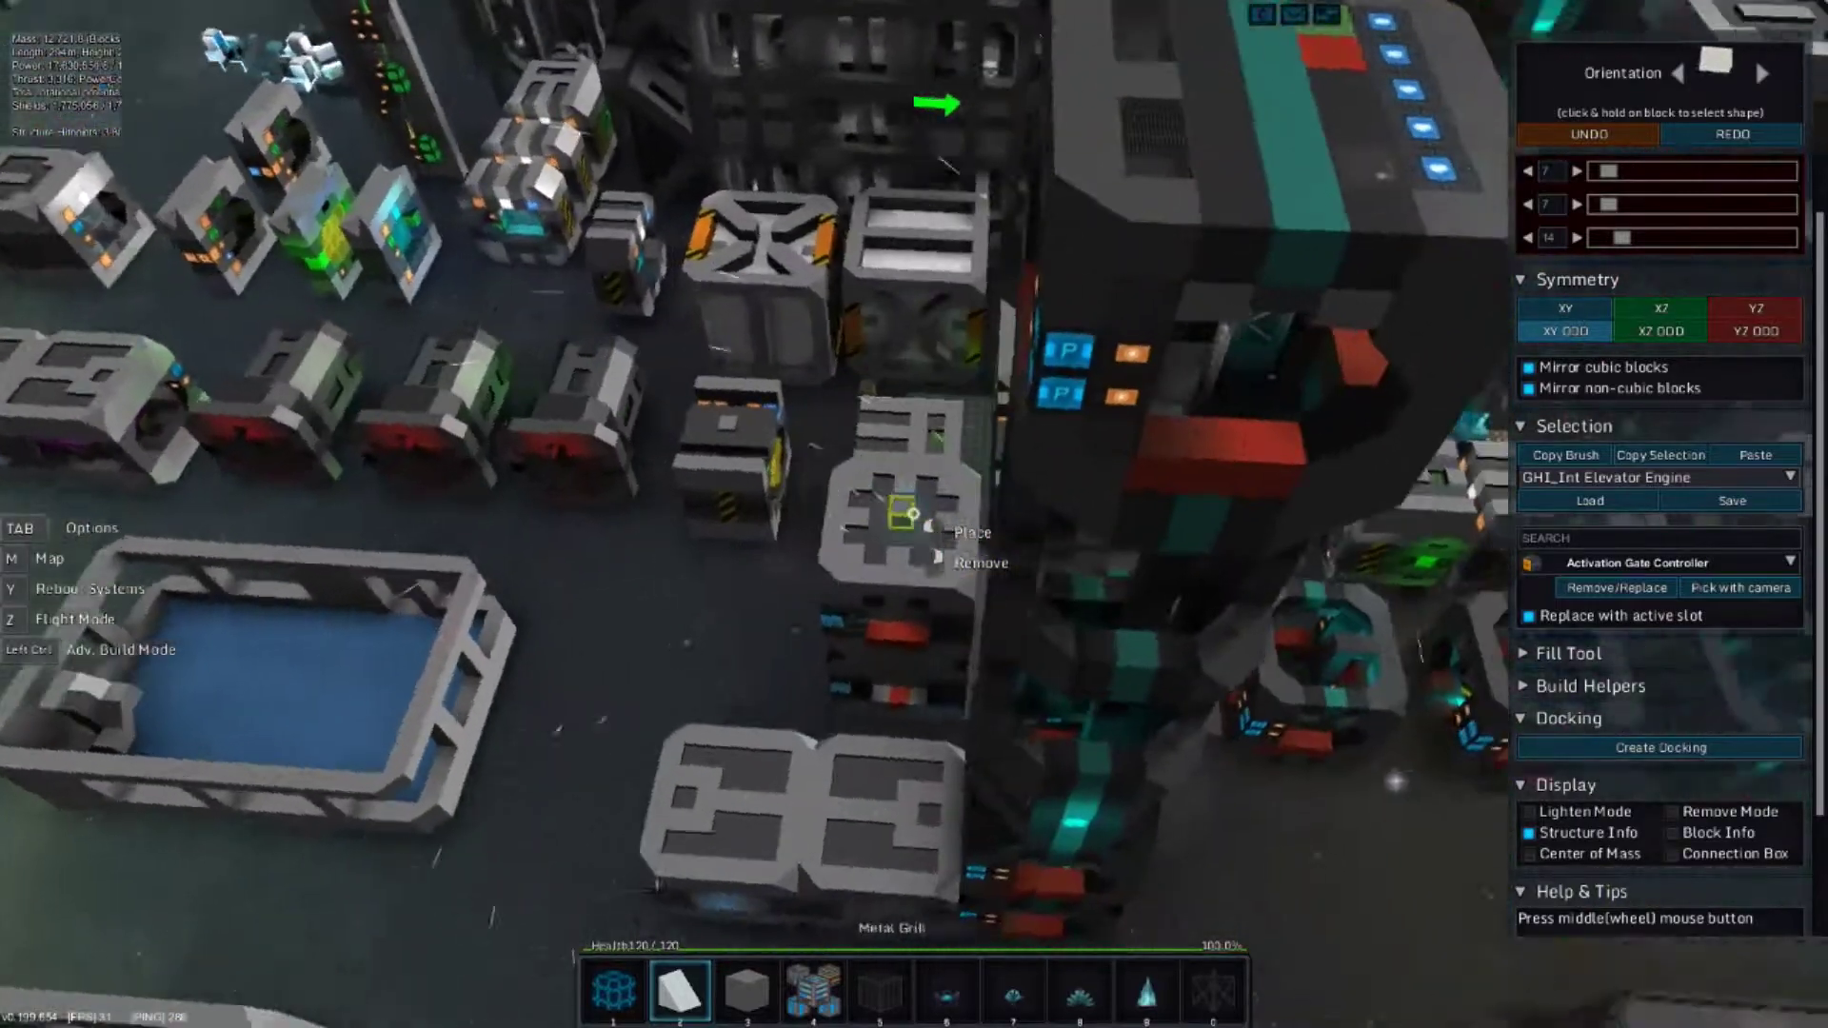
pyautogui.press('s')
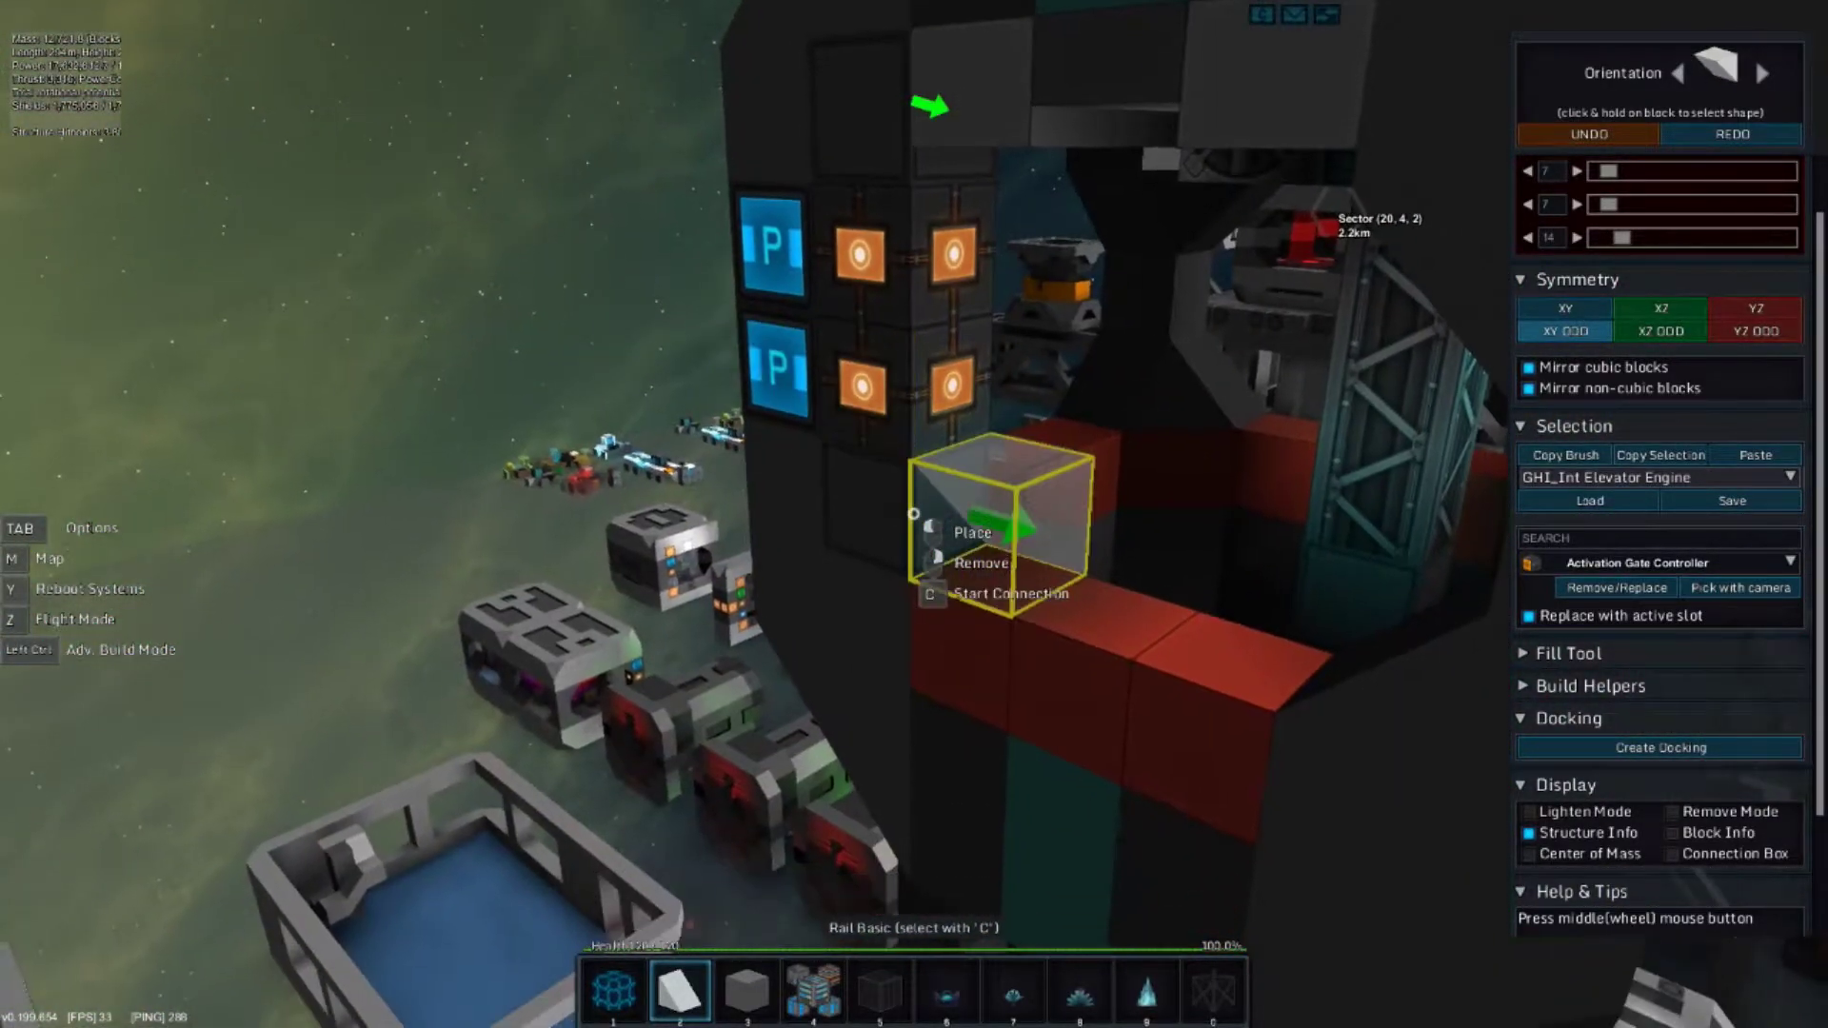
pyautogui.press('a')
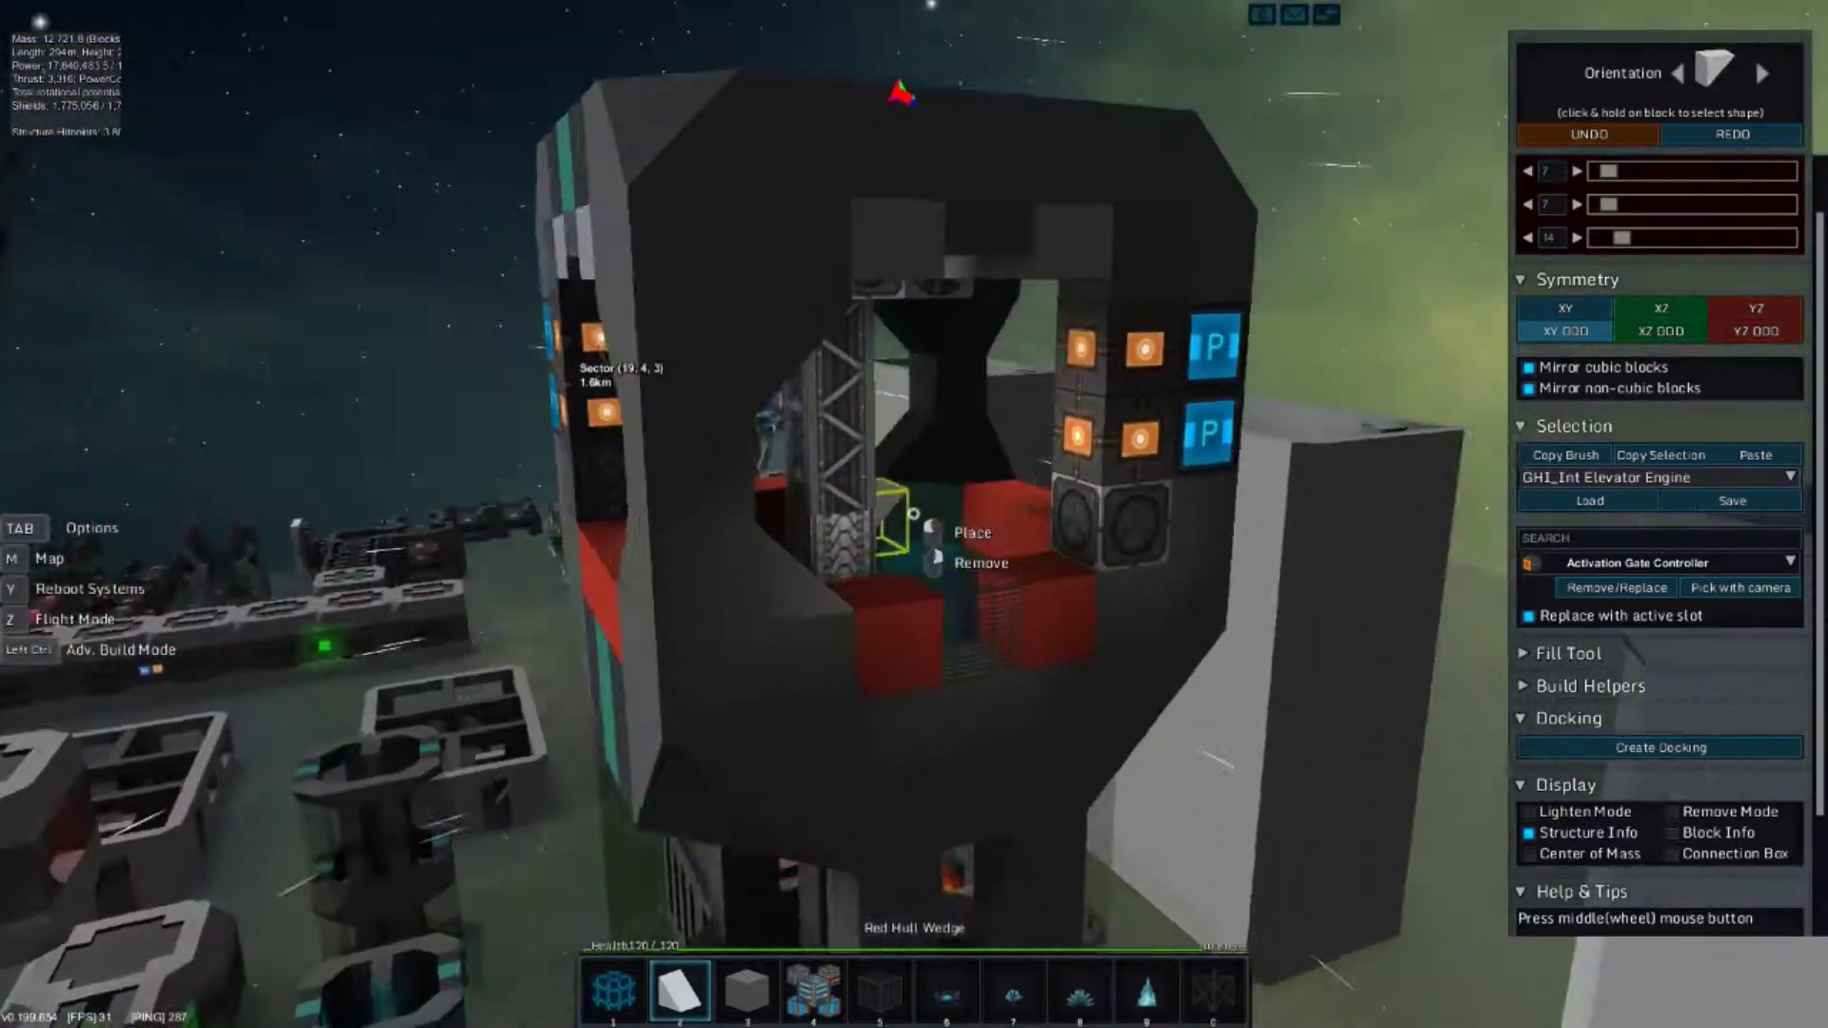
pyautogui.press('d')
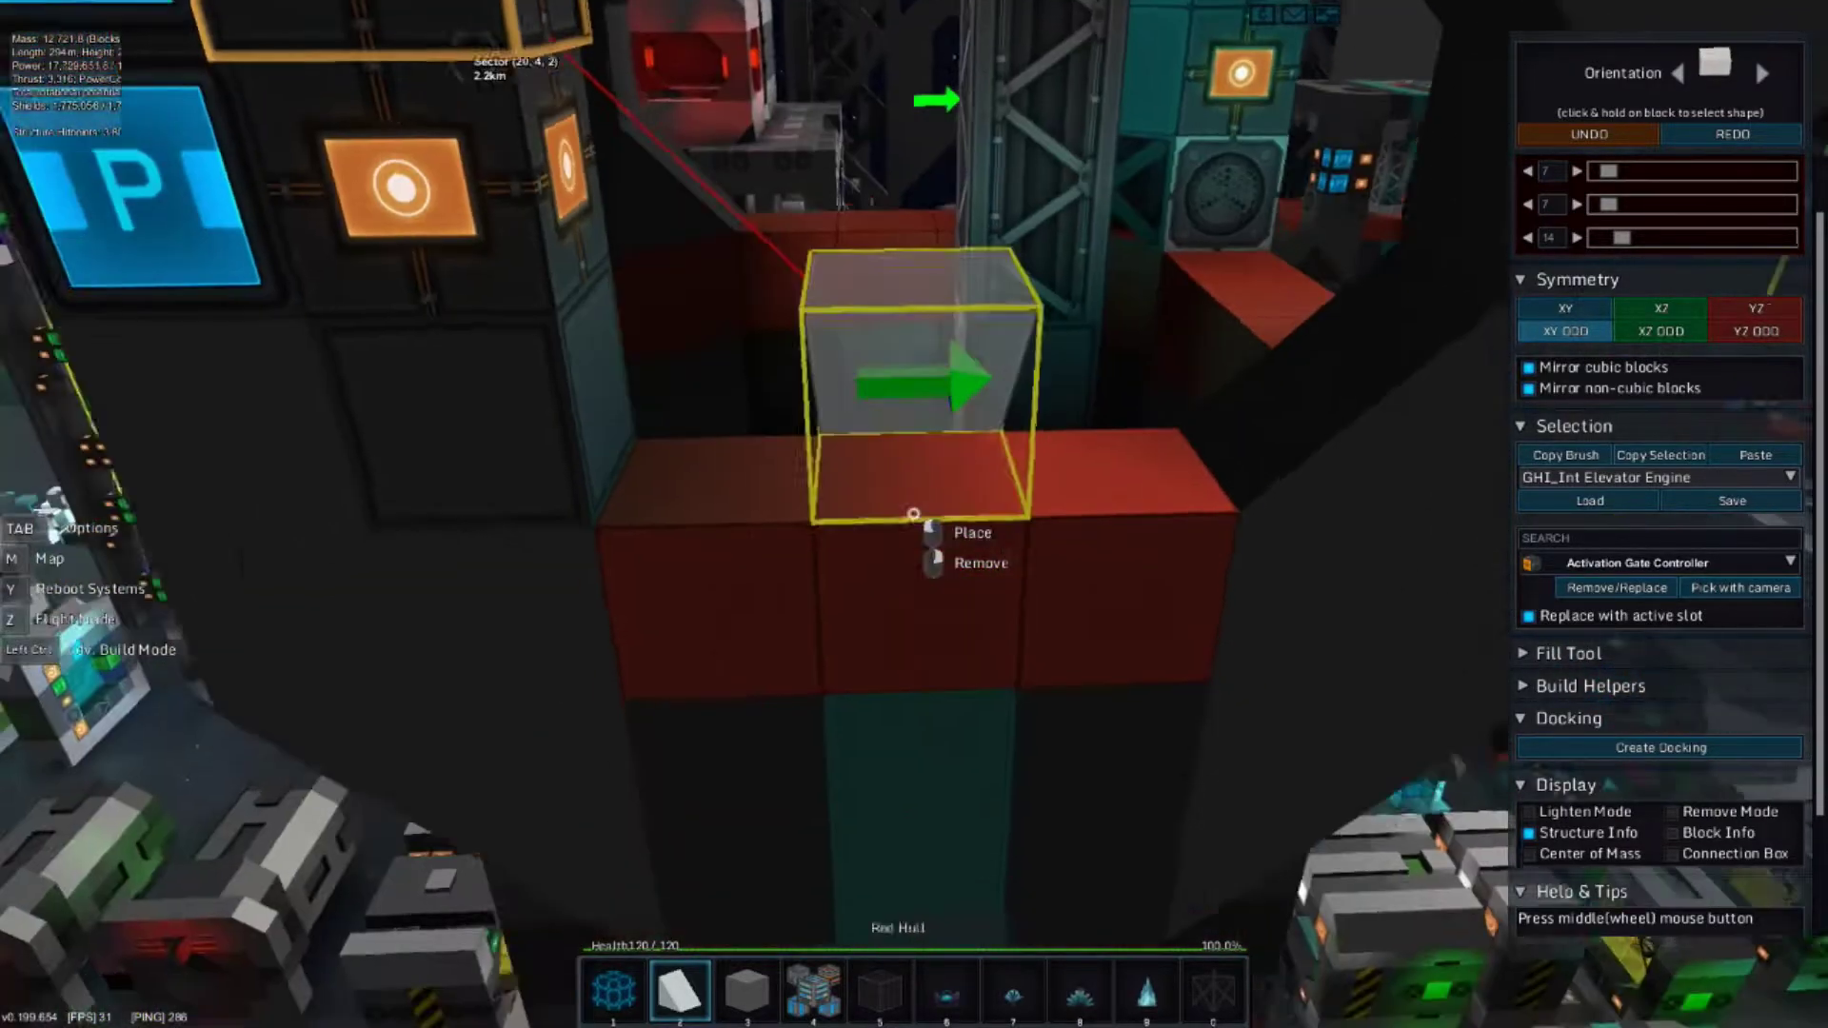
# Move between the call button beside the P blocks and the shaft's rail block.
pyautogui.press('w')
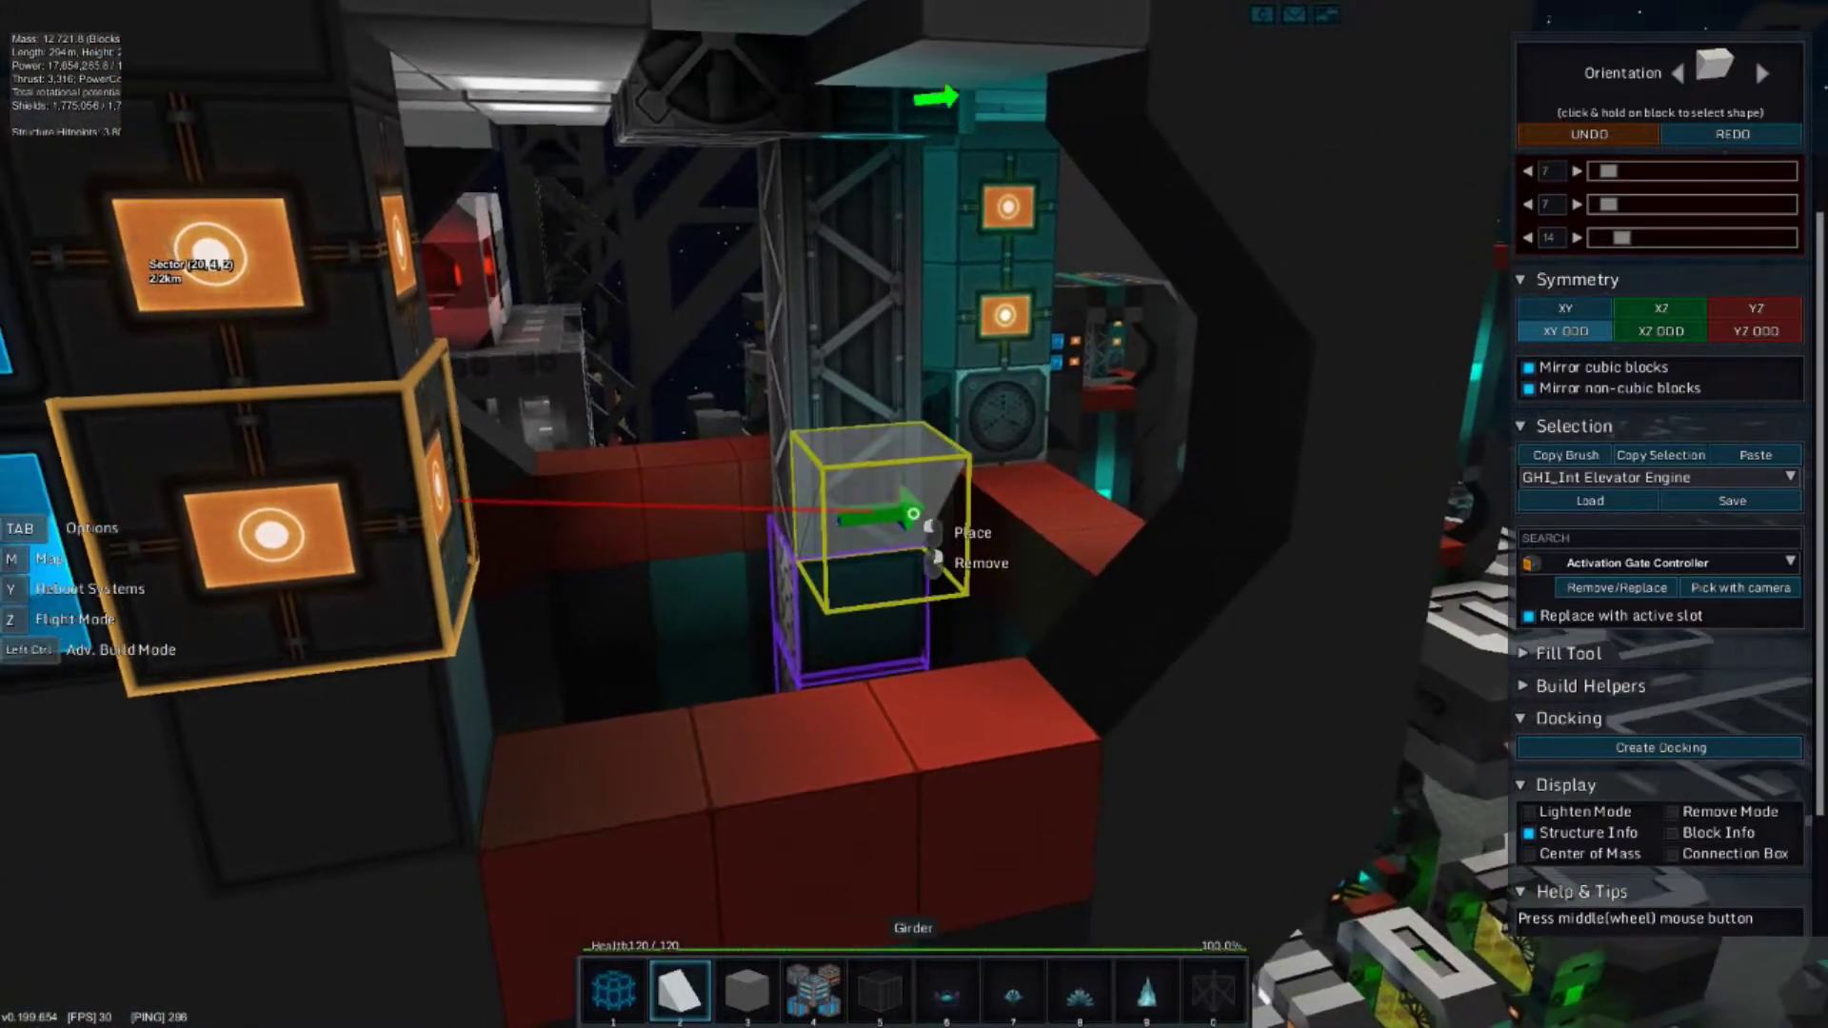
pyautogui.press('s')
pyautogui.press('a')
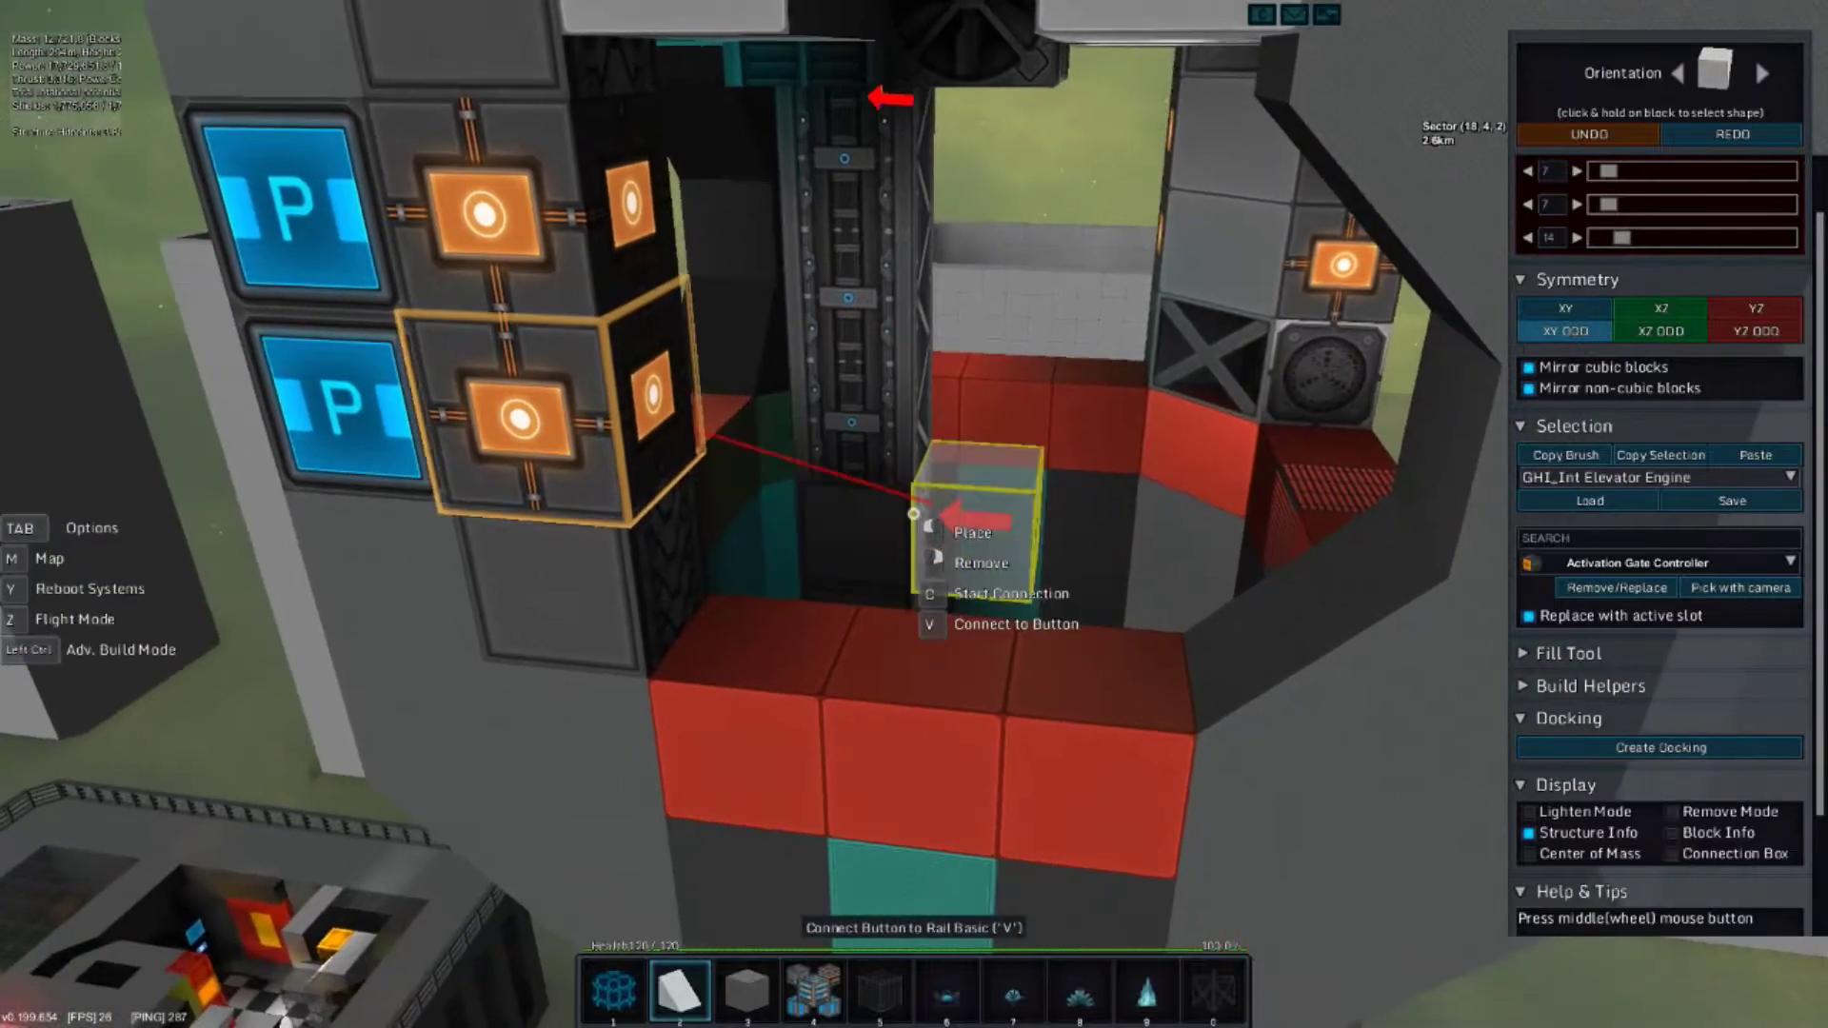
pyautogui.press('a')
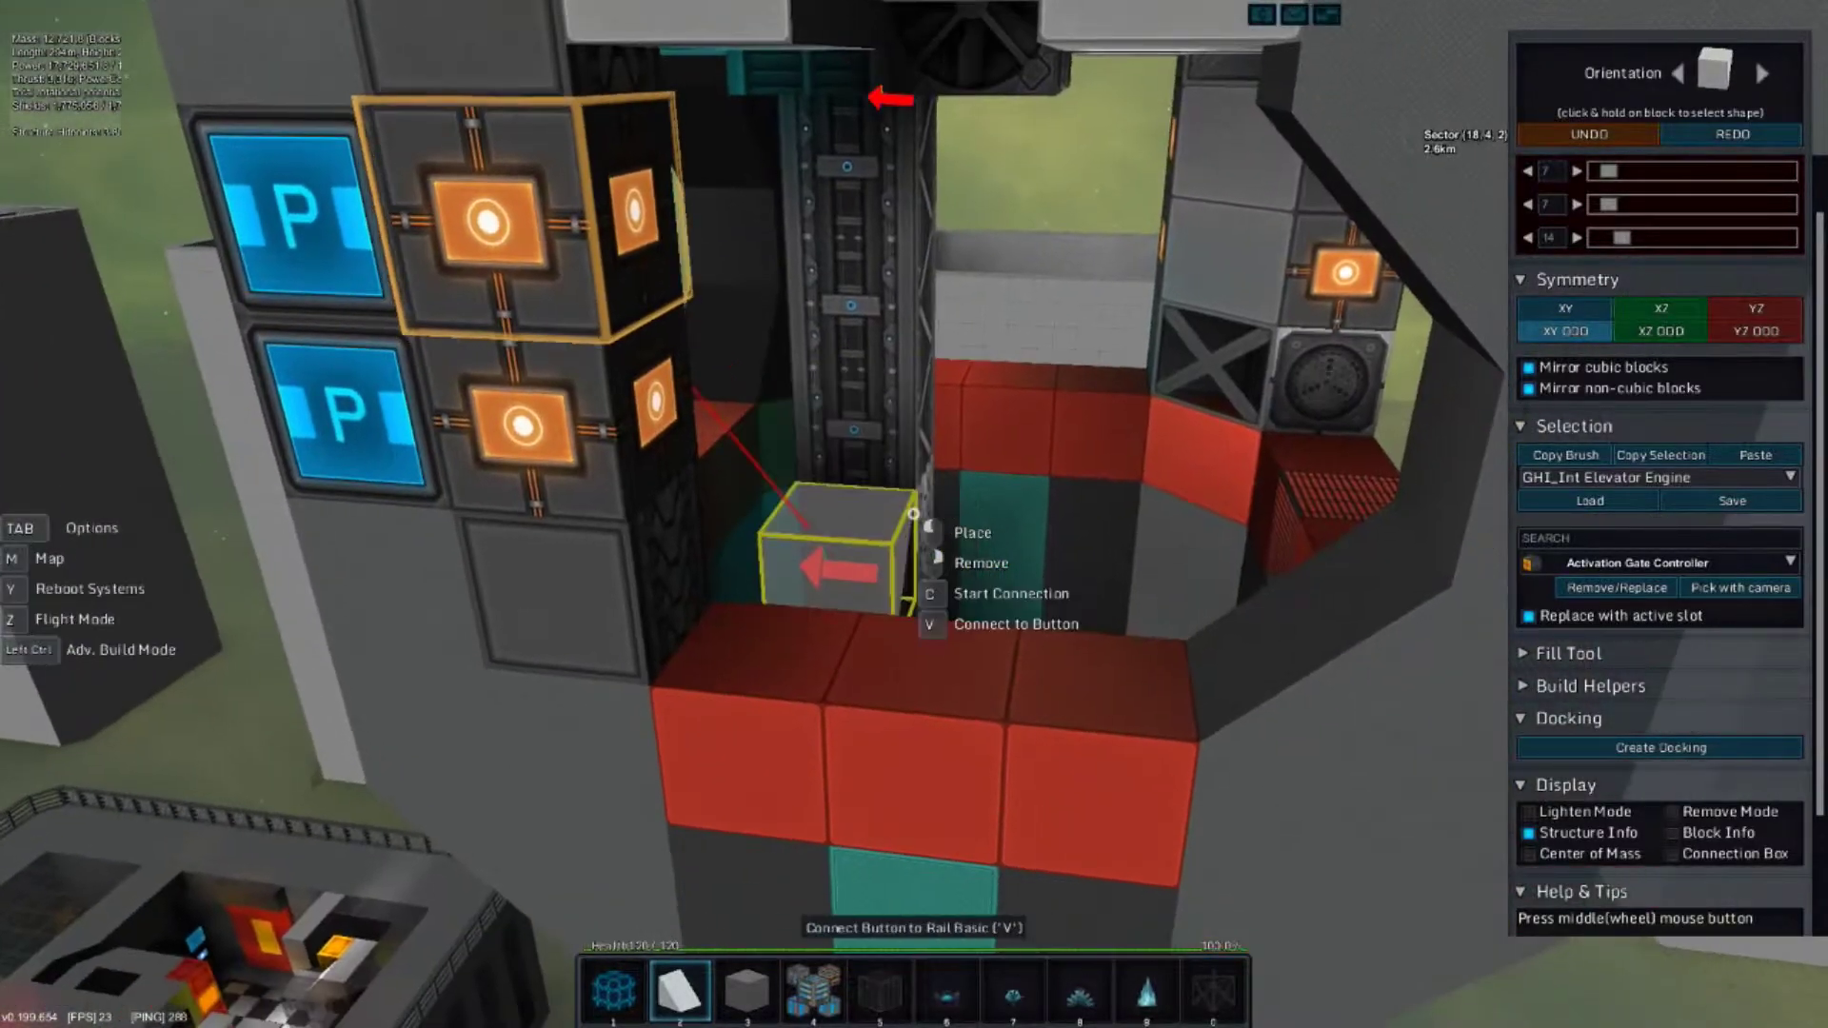
pyautogui.press('s')
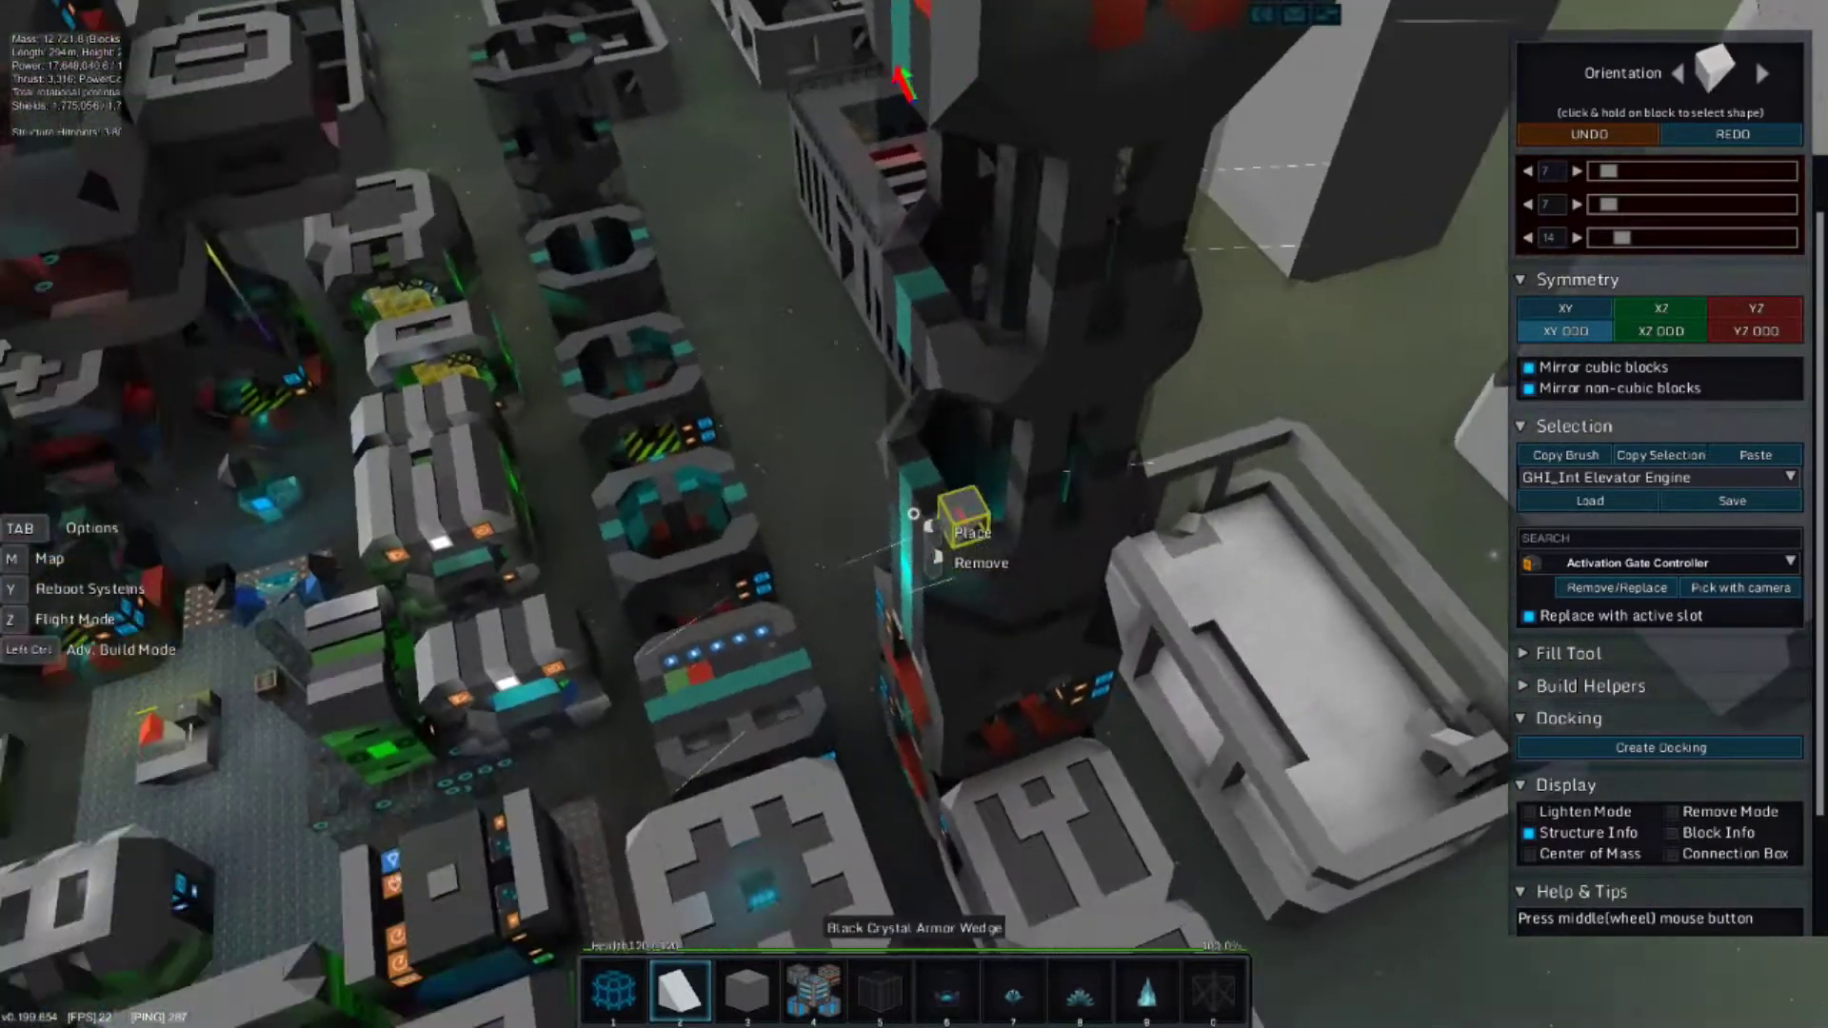
pyautogui.press('w')
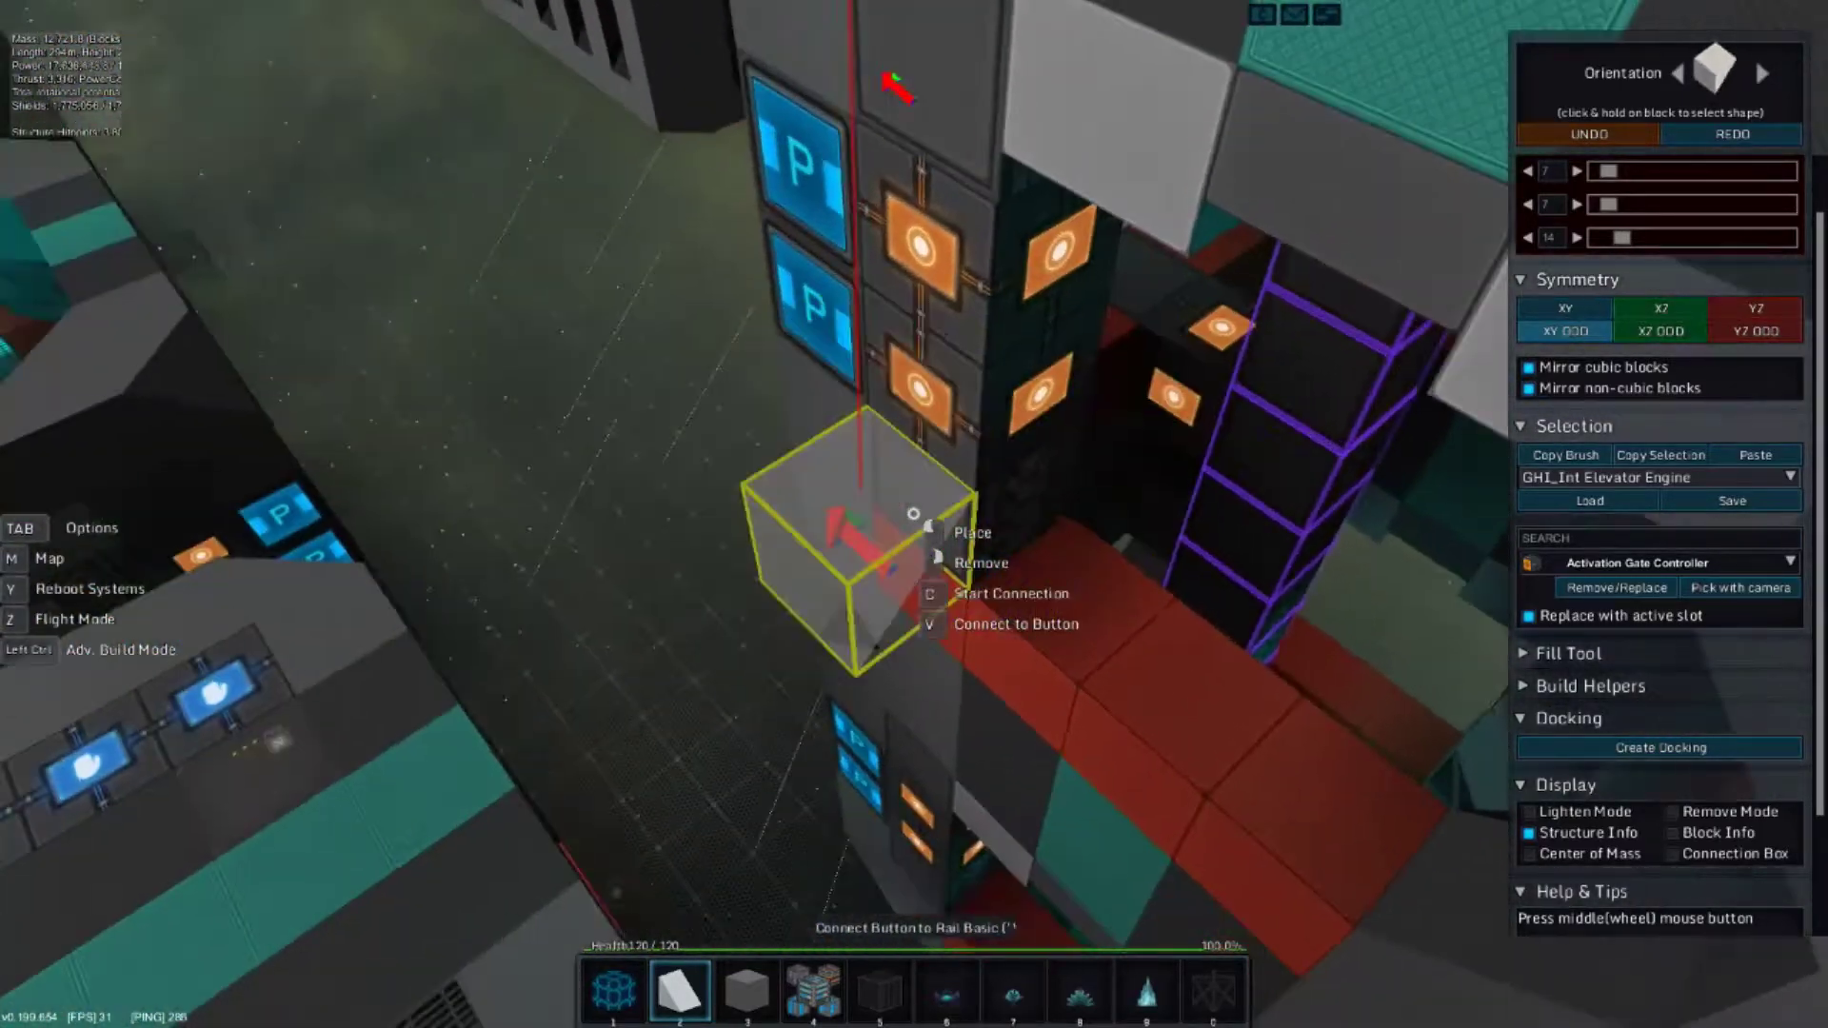
pyautogui.press('s')
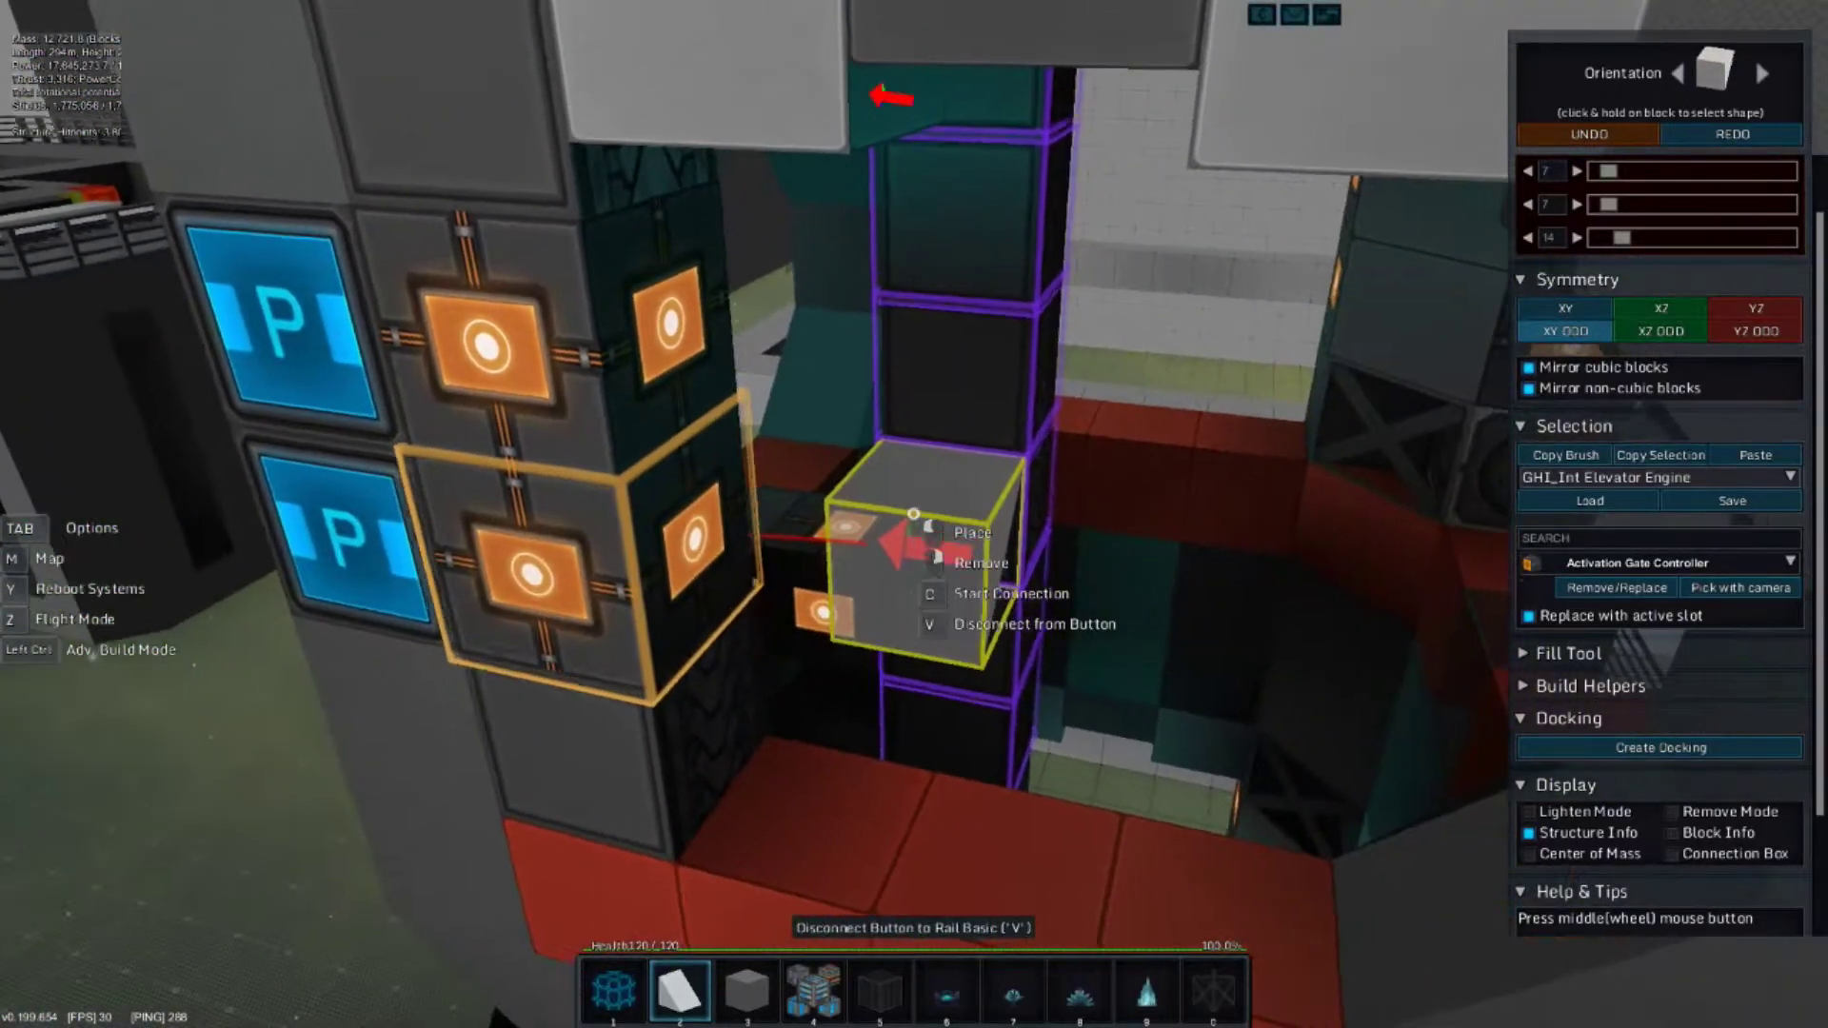
# Line up on the column's rail blocks and the P-block wall, moving into the shaft.
pyautogui.press('a')
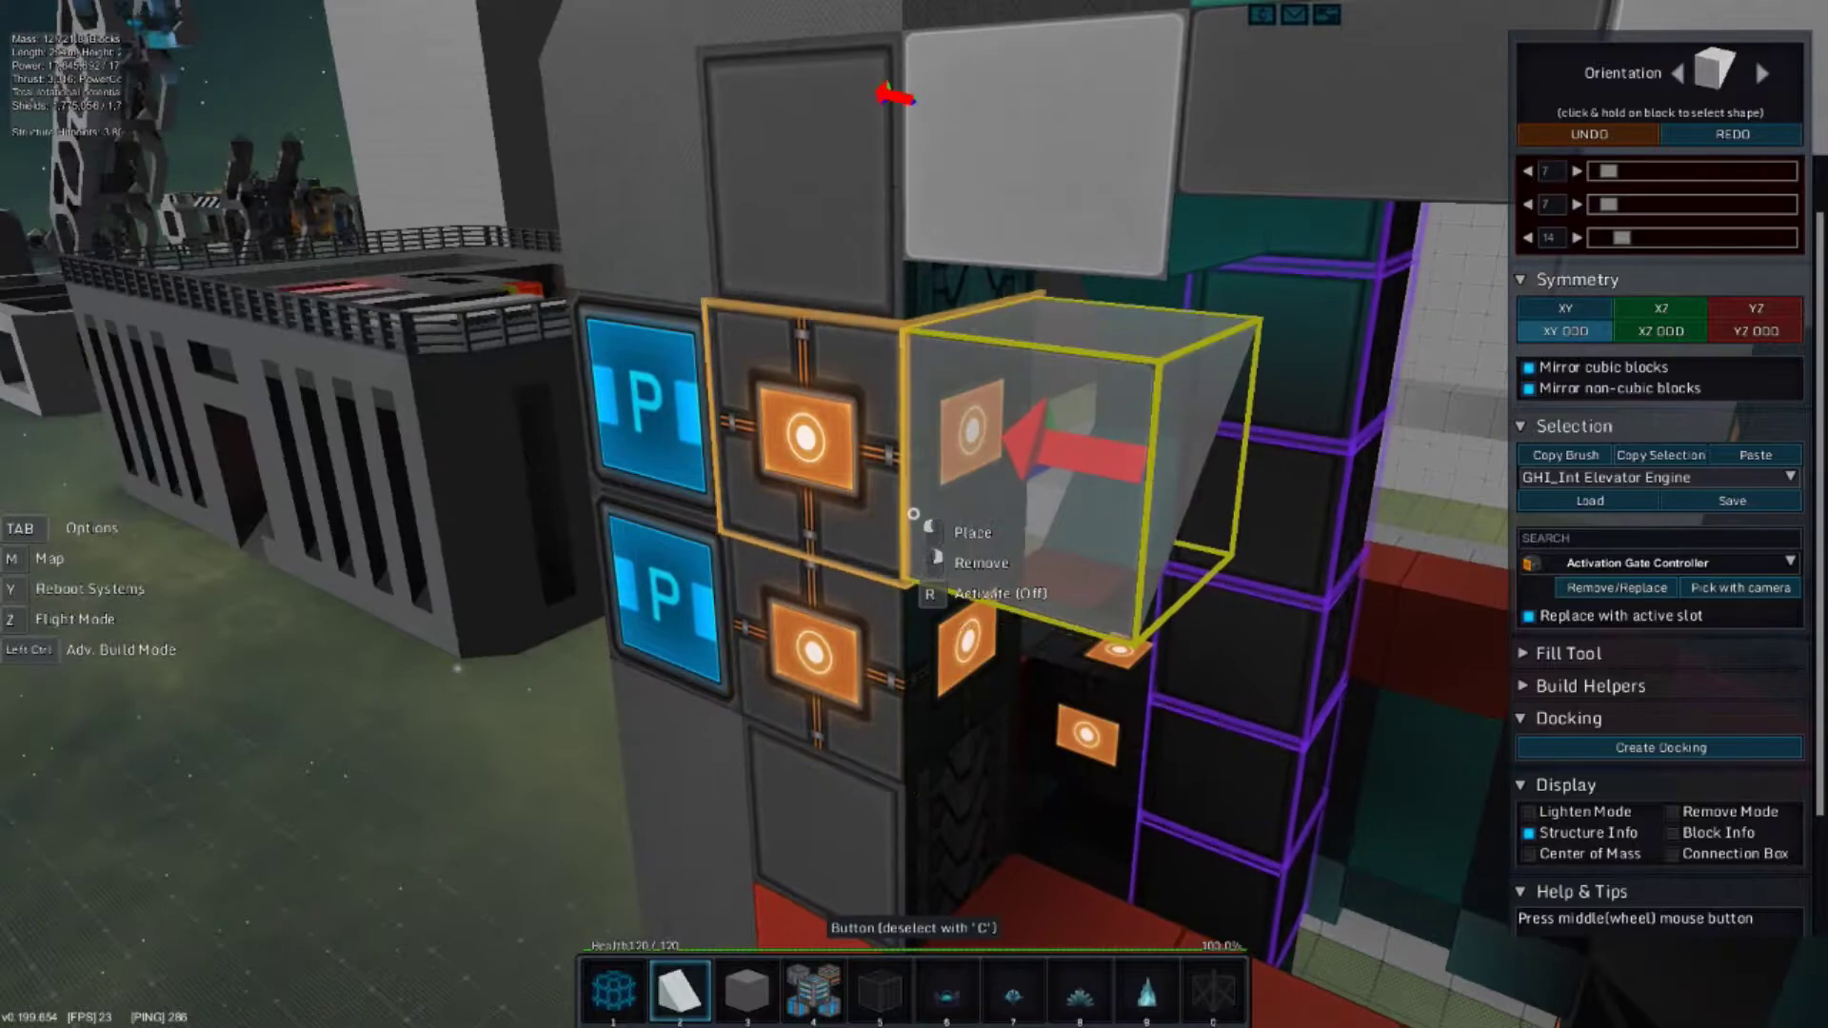
pyautogui.press('d')
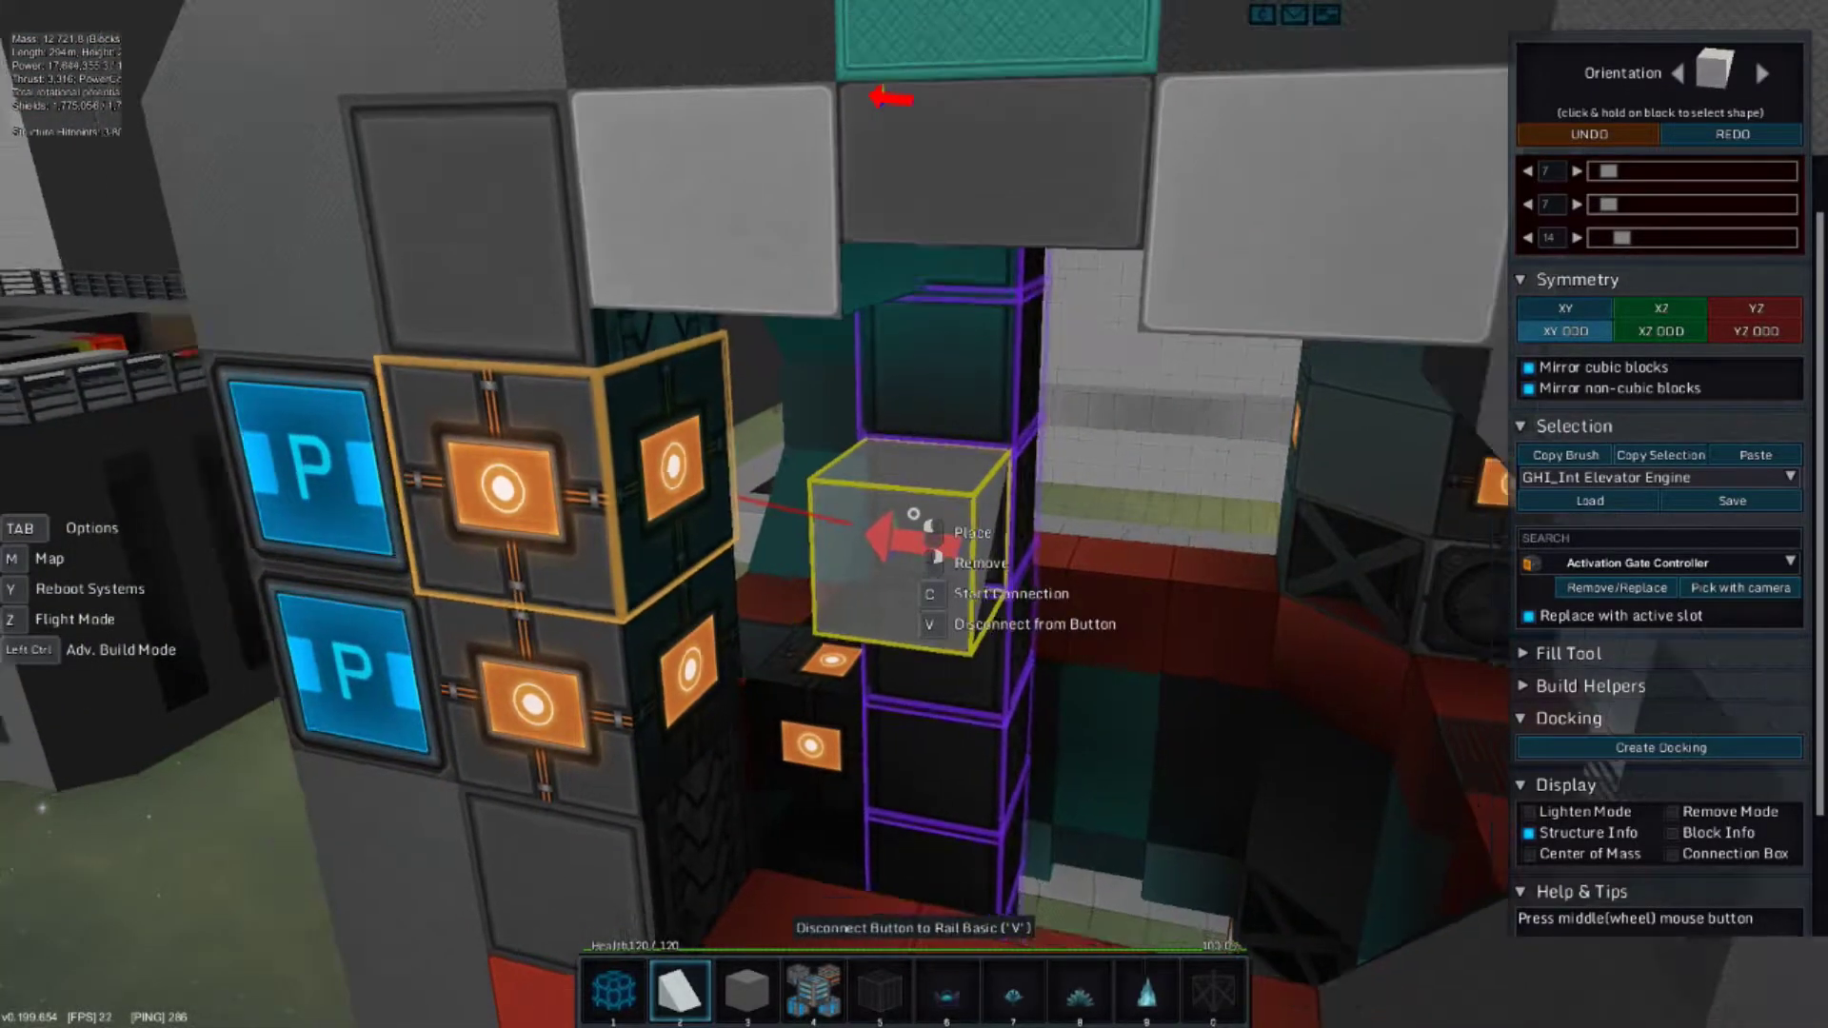
pyautogui.press('s')
pyautogui.press('w')
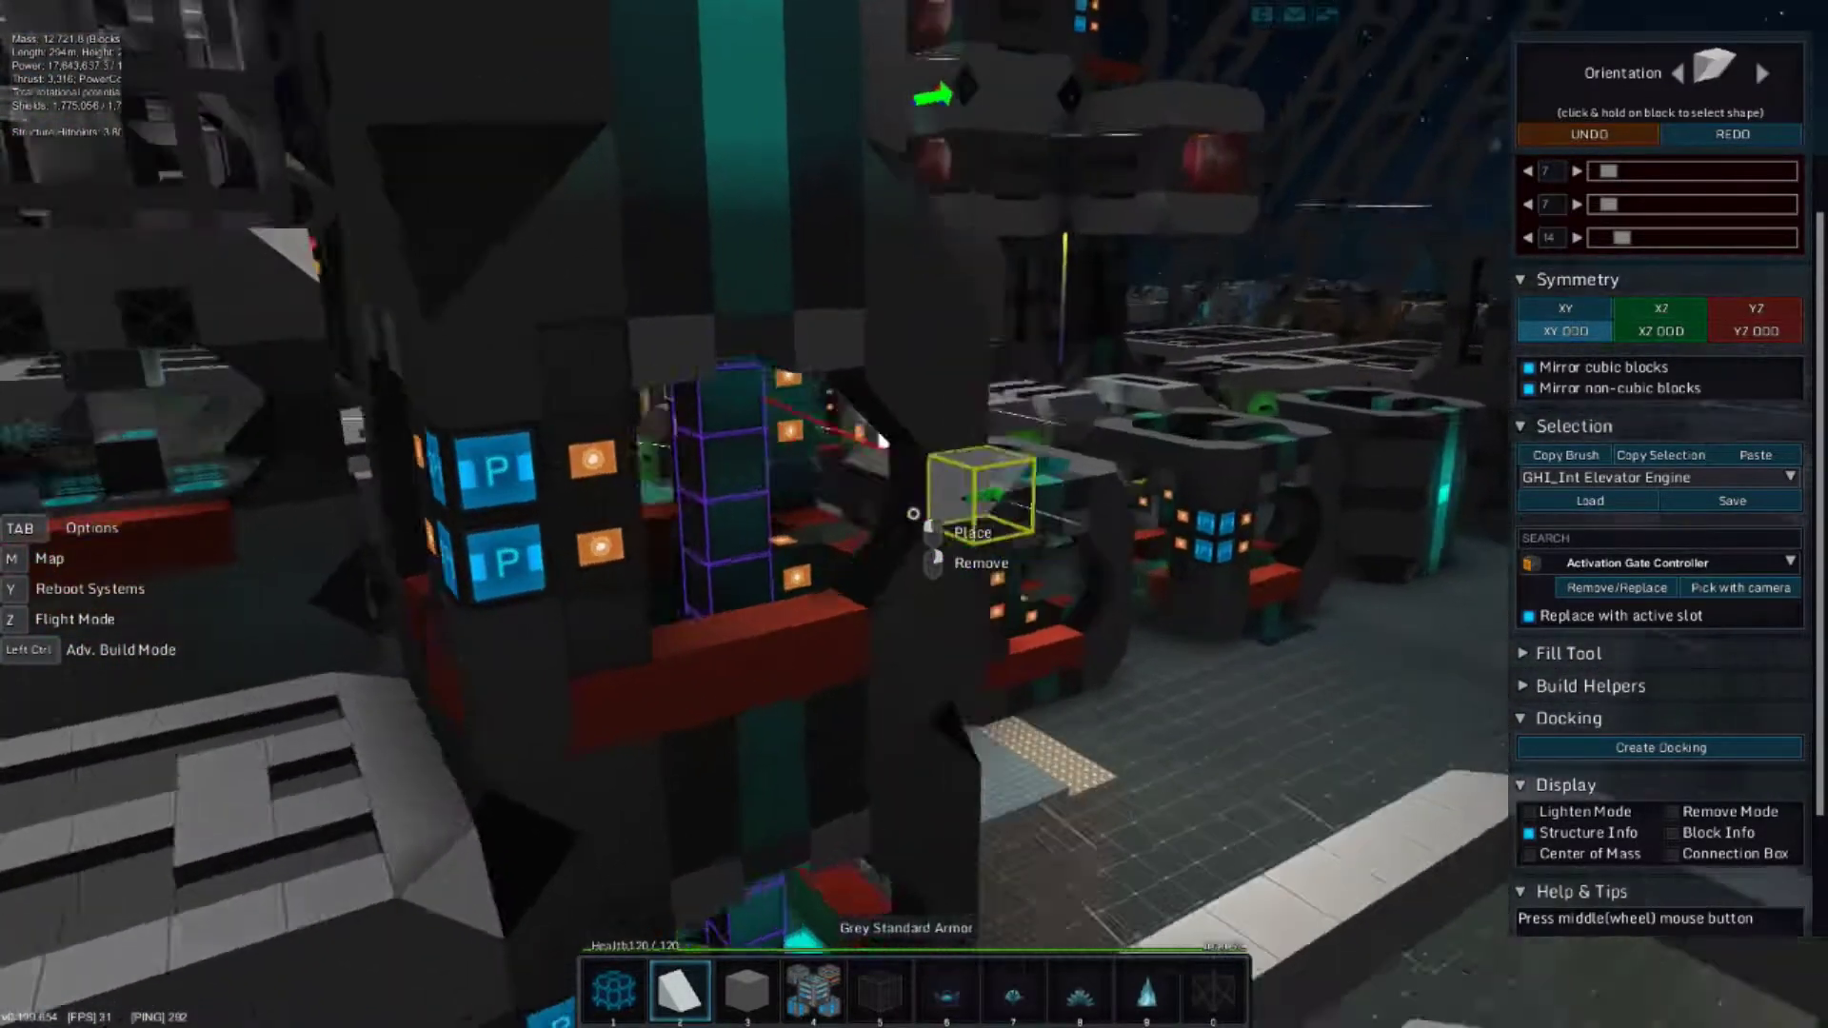
pyautogui.press('a')
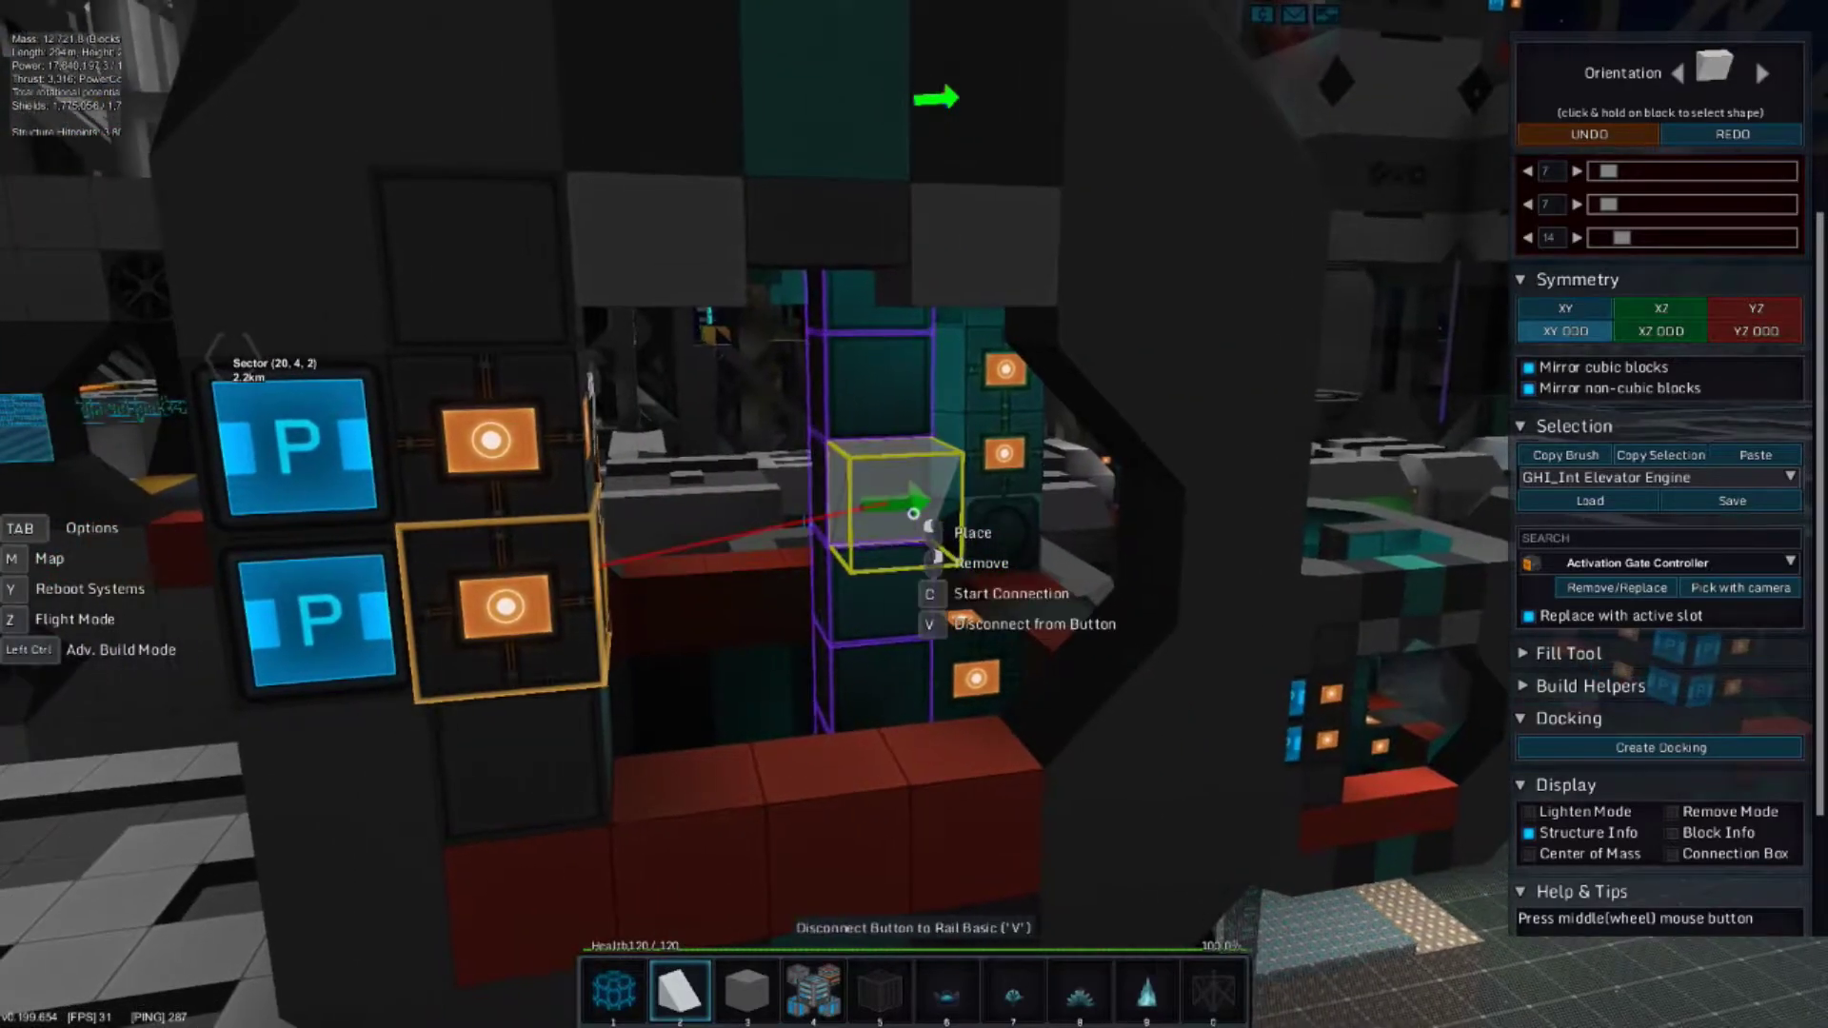
pyautogui.press('a')
pyautogui.press('d')
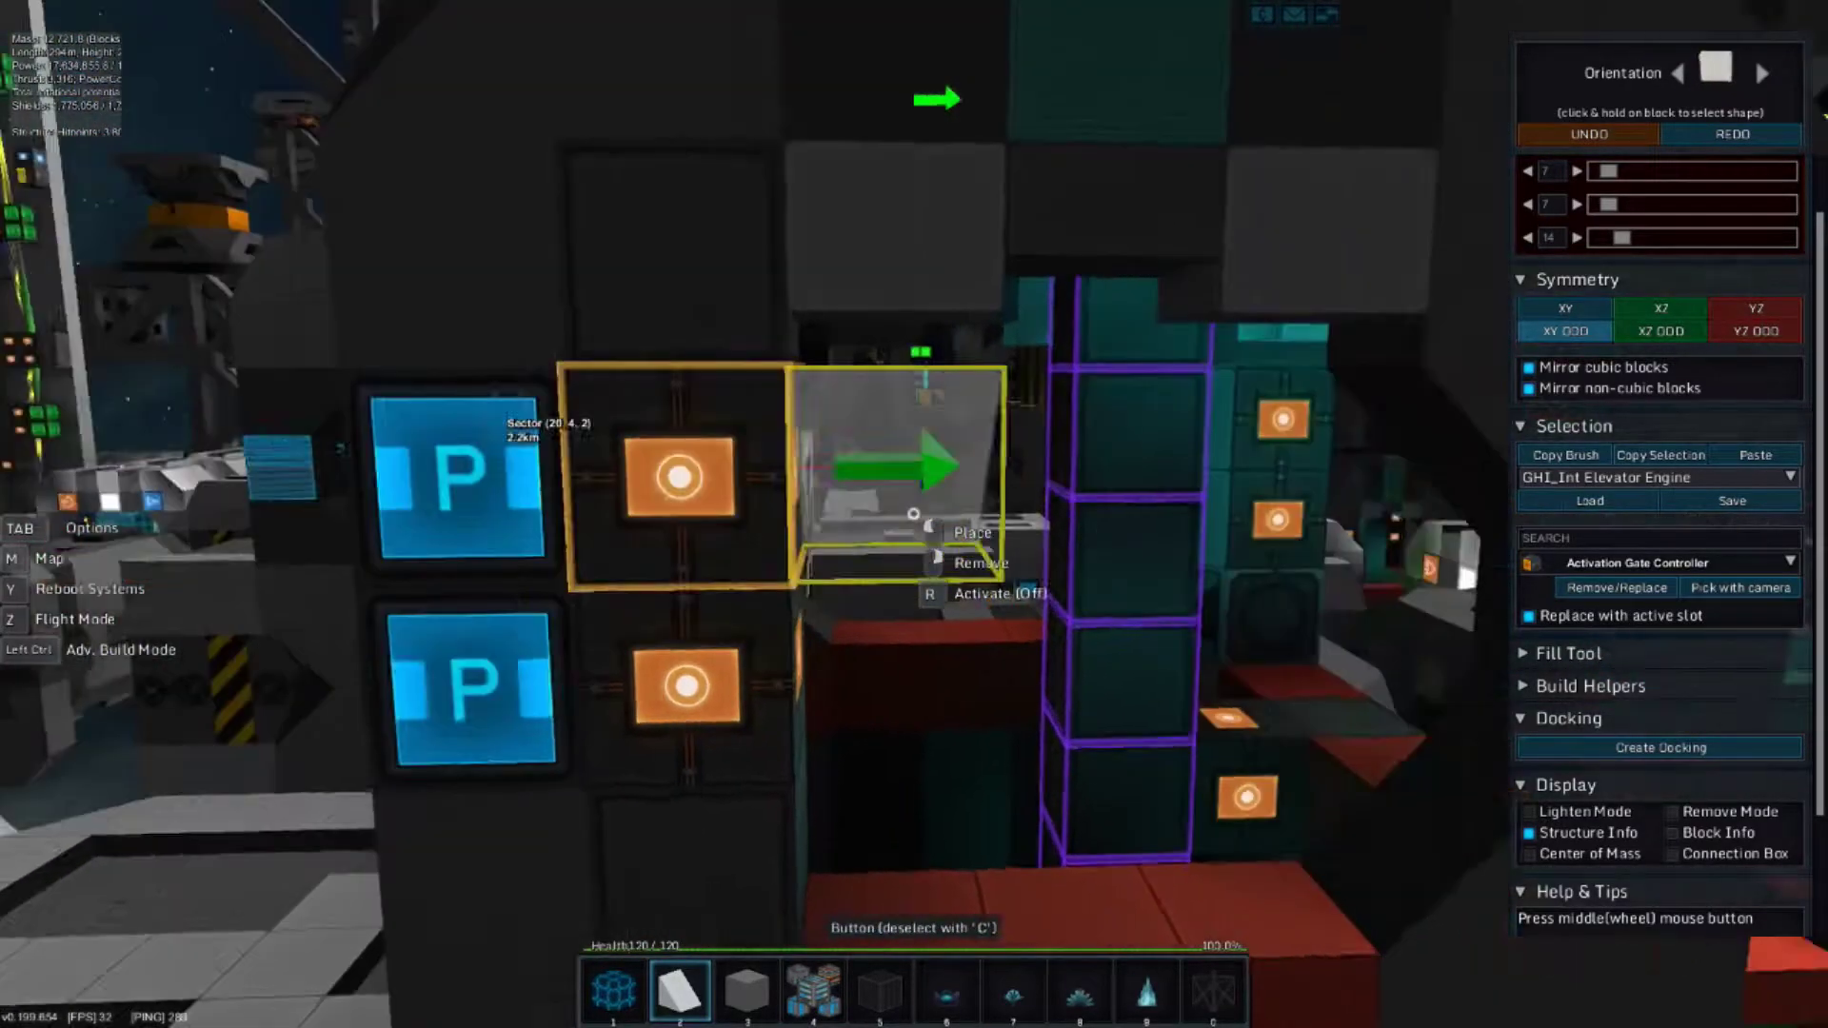
pyautogui.press('s')
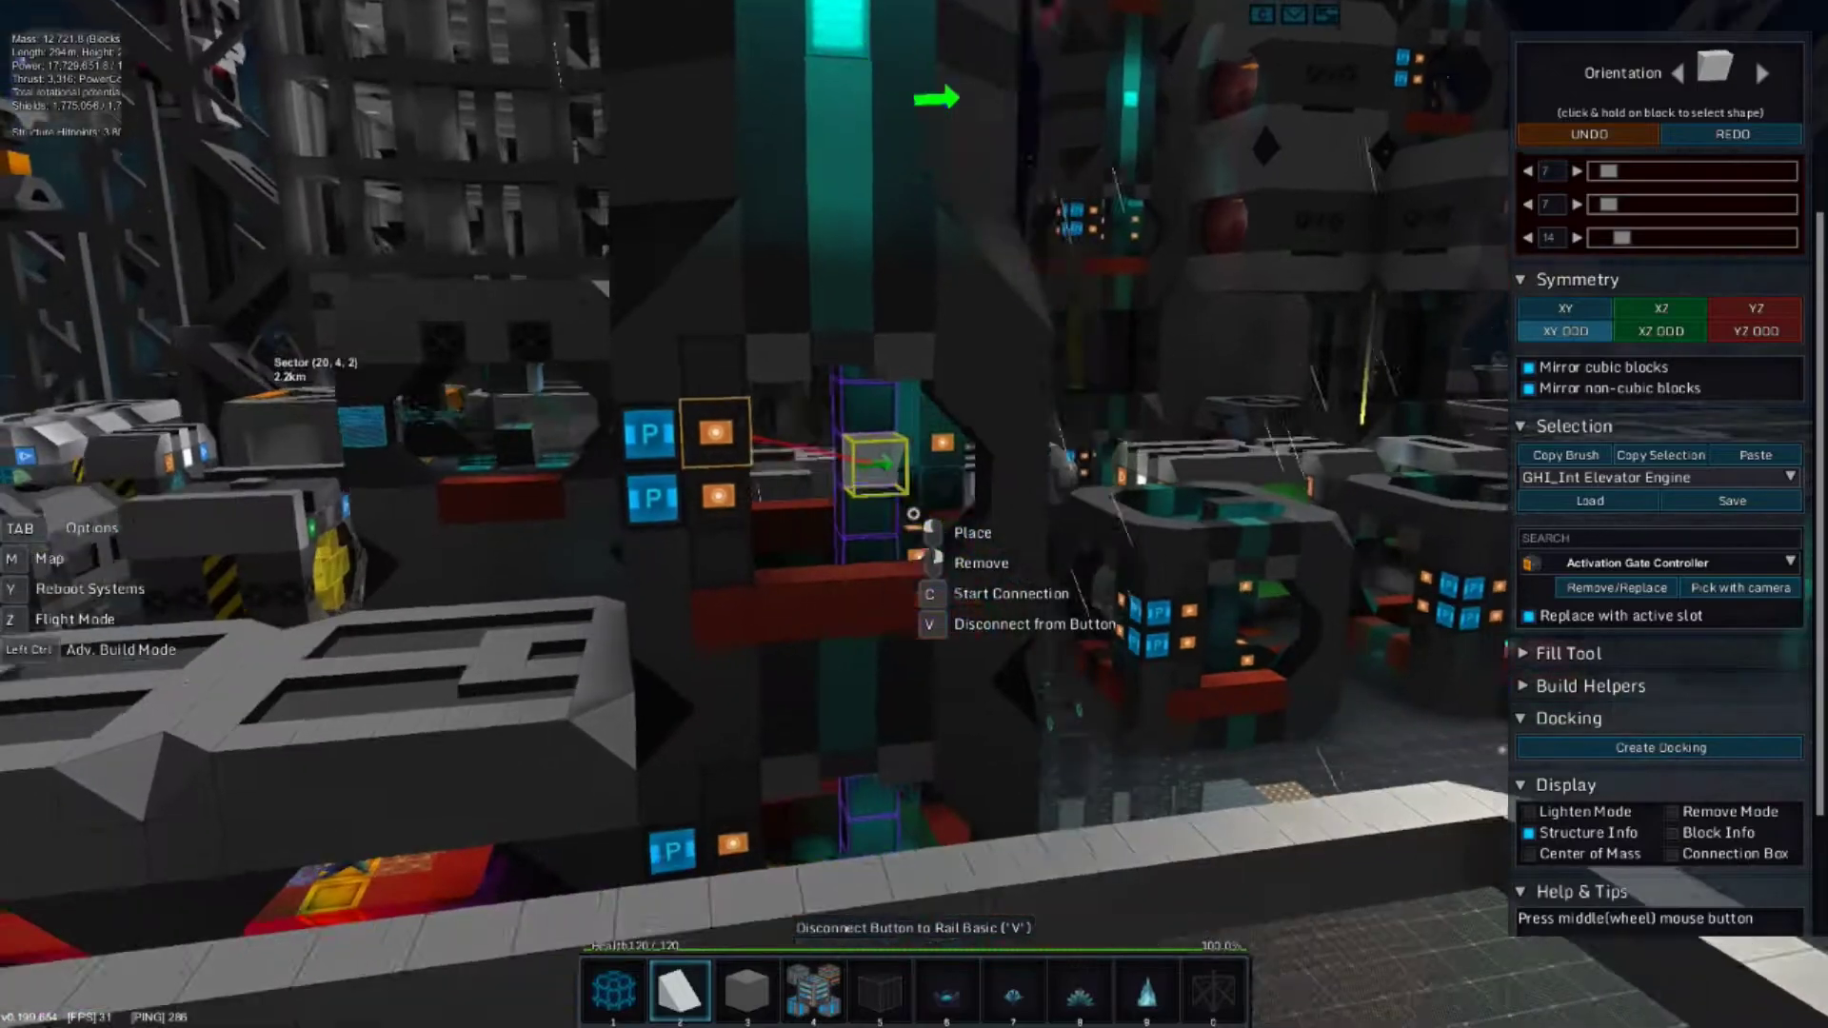
pyautogui.press('w')
pyautogui.press('d')
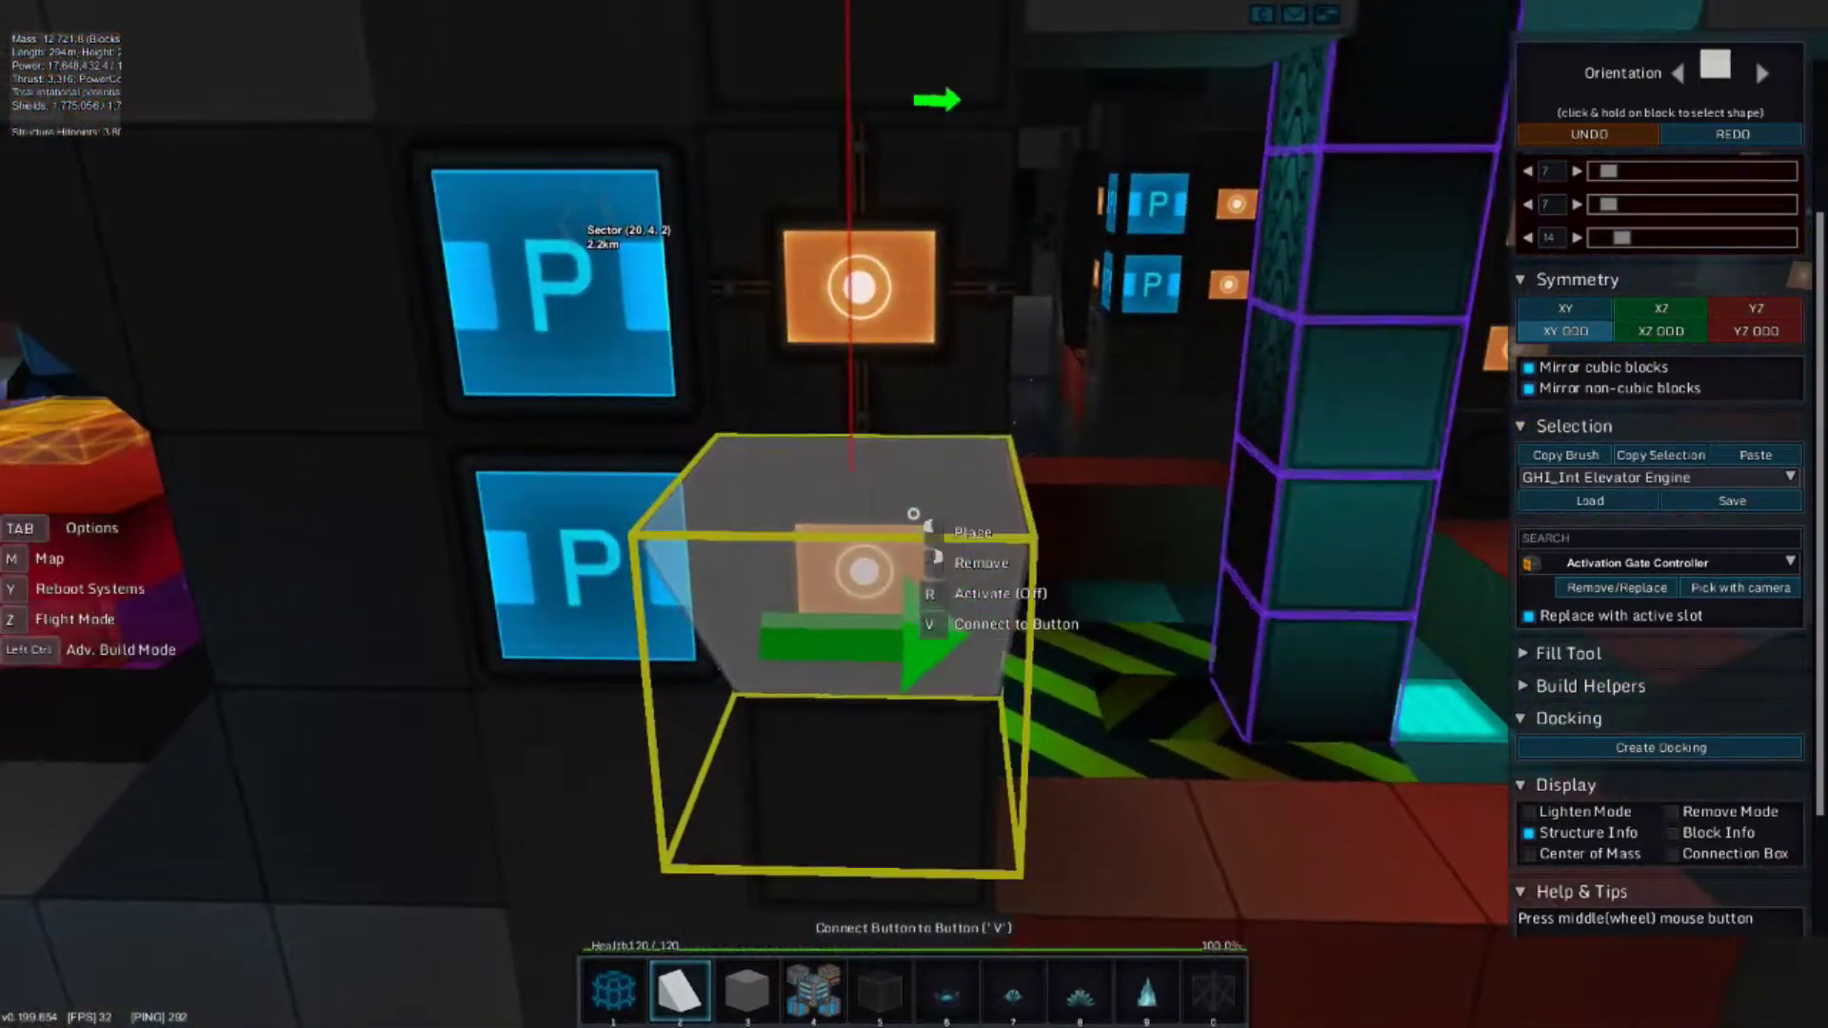
pyautogui.press('w')
# Work up through each floor's call buttons beside the ladder column, then begin Create Docking.
pyautogui.press('s')
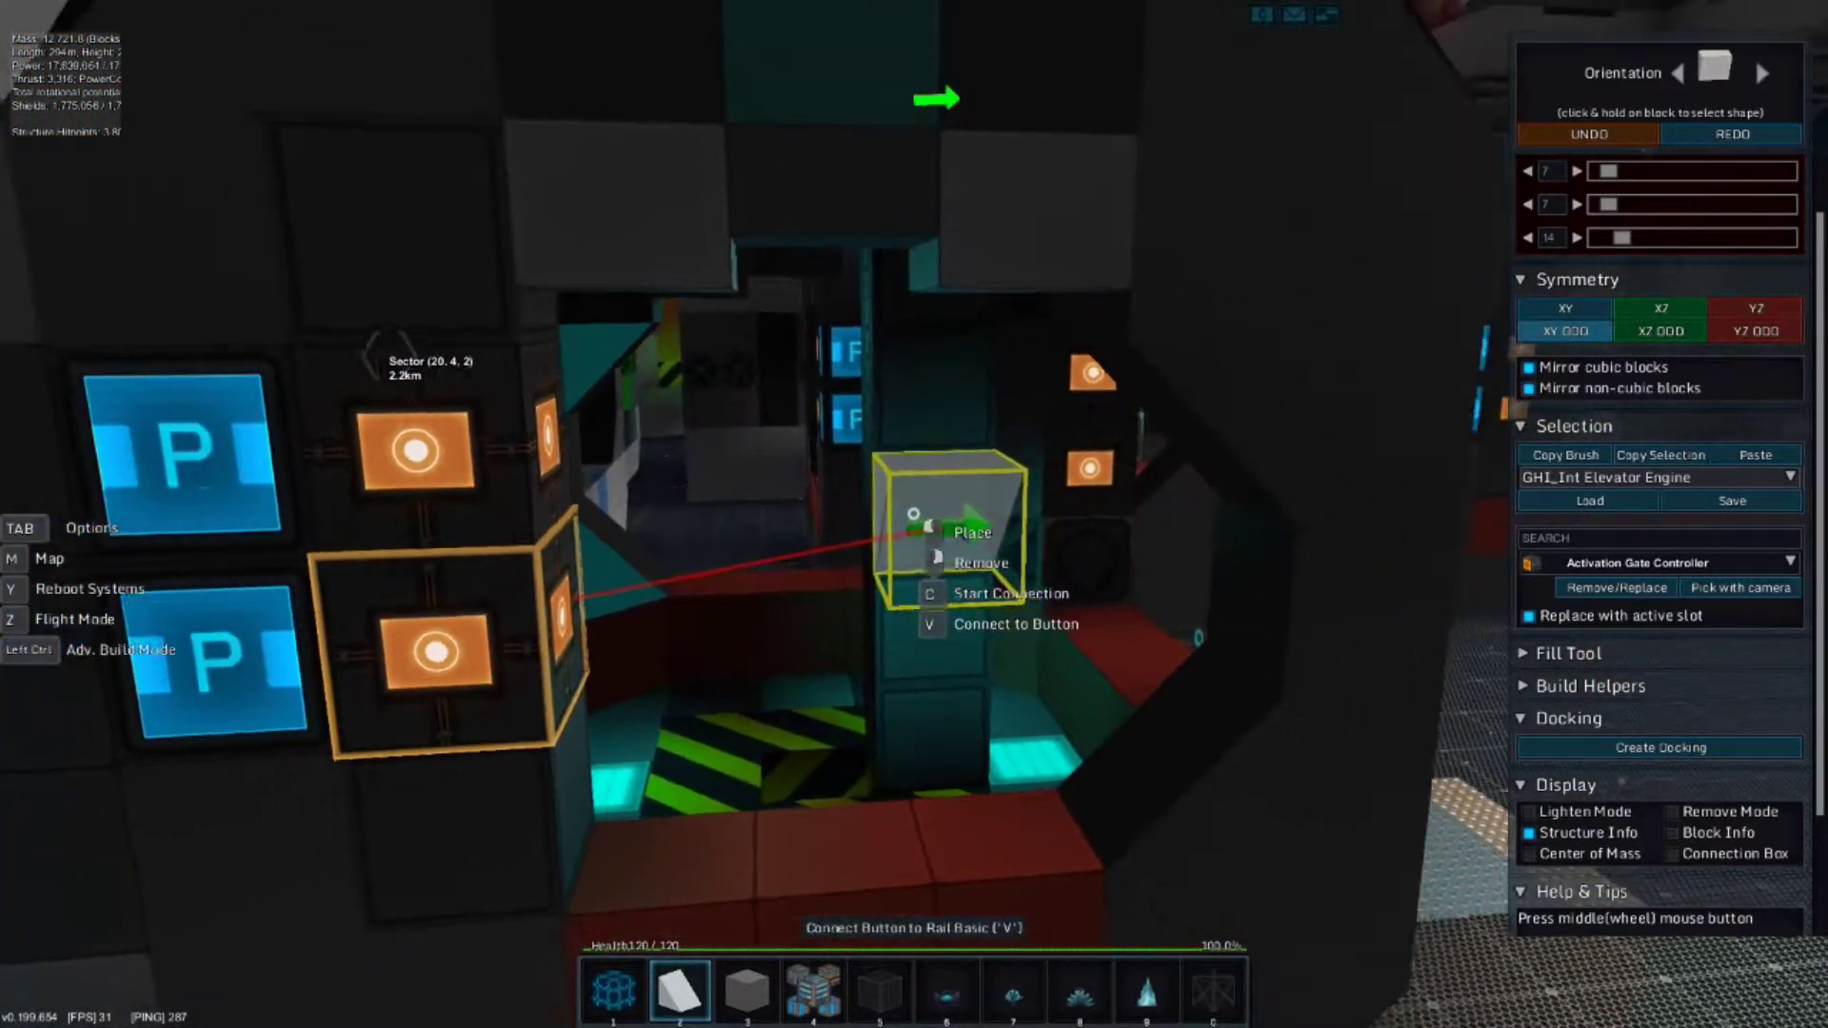
pyautogui.press('a')
pyautogui.press('w')
pyautogui.press('d')
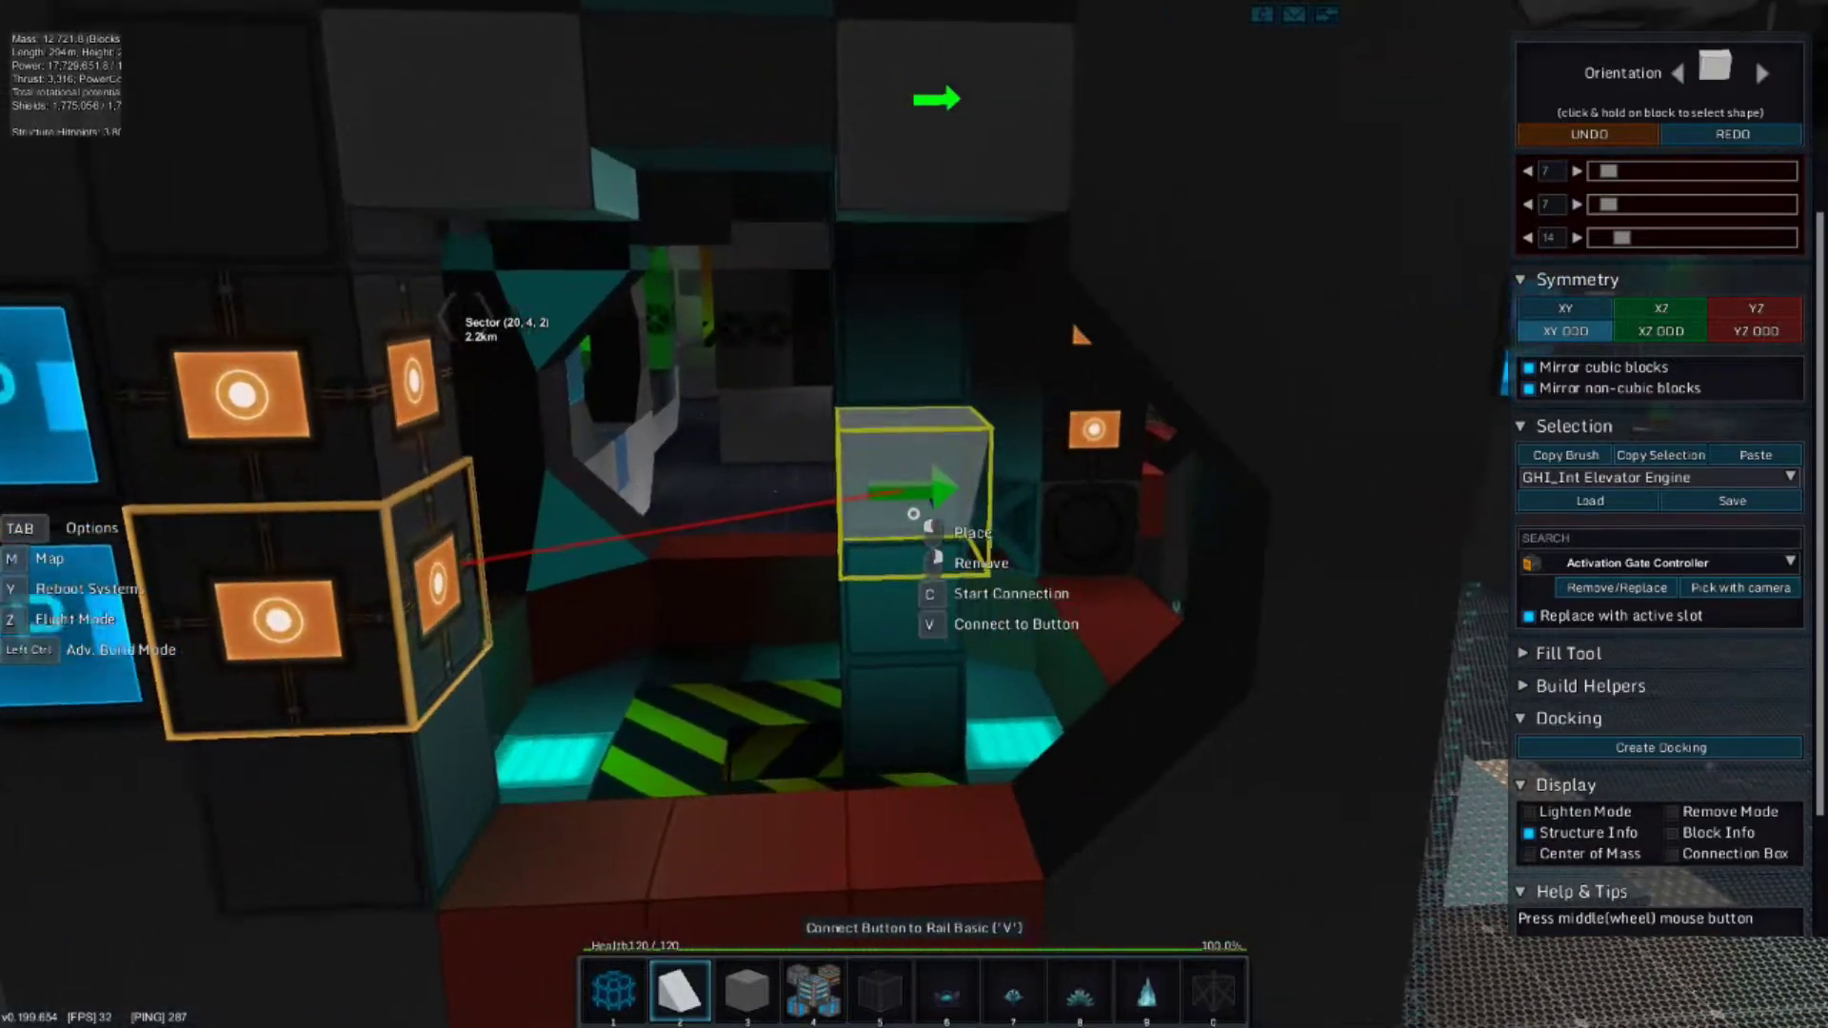
pyautogui.press('d')
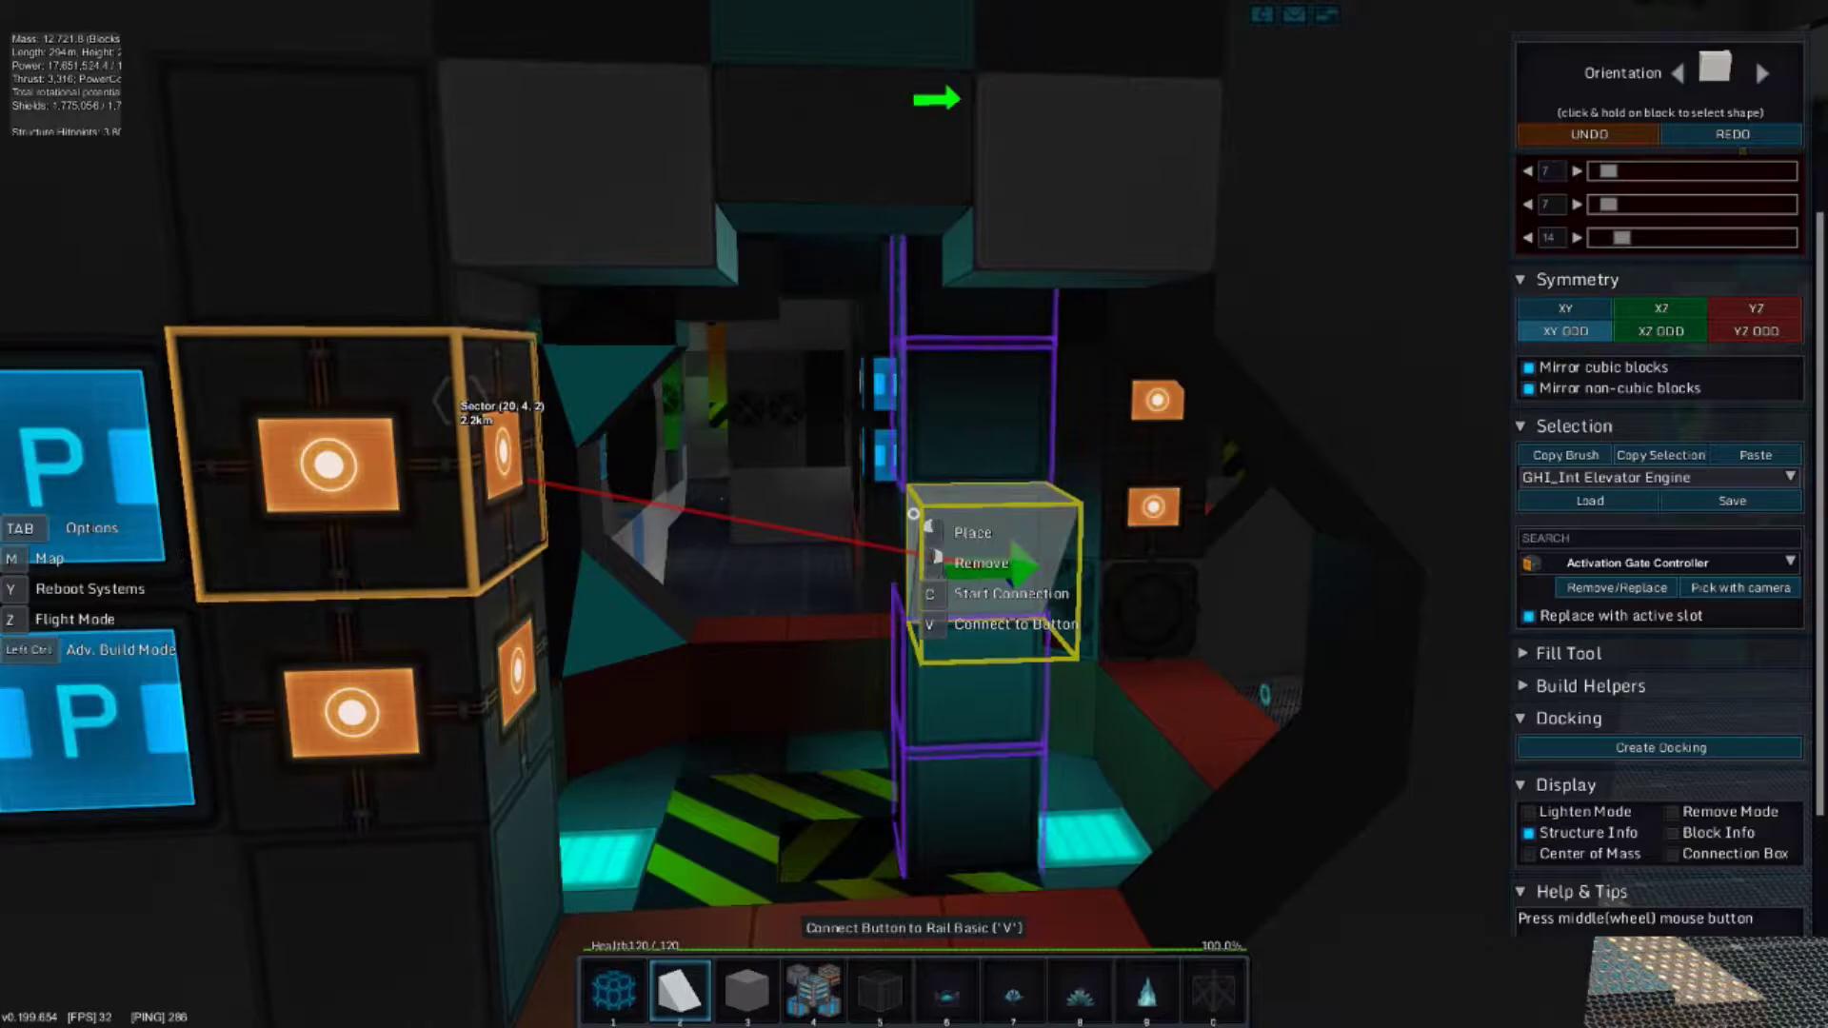
pyautogui.press('w')
pyautogui.press('s')
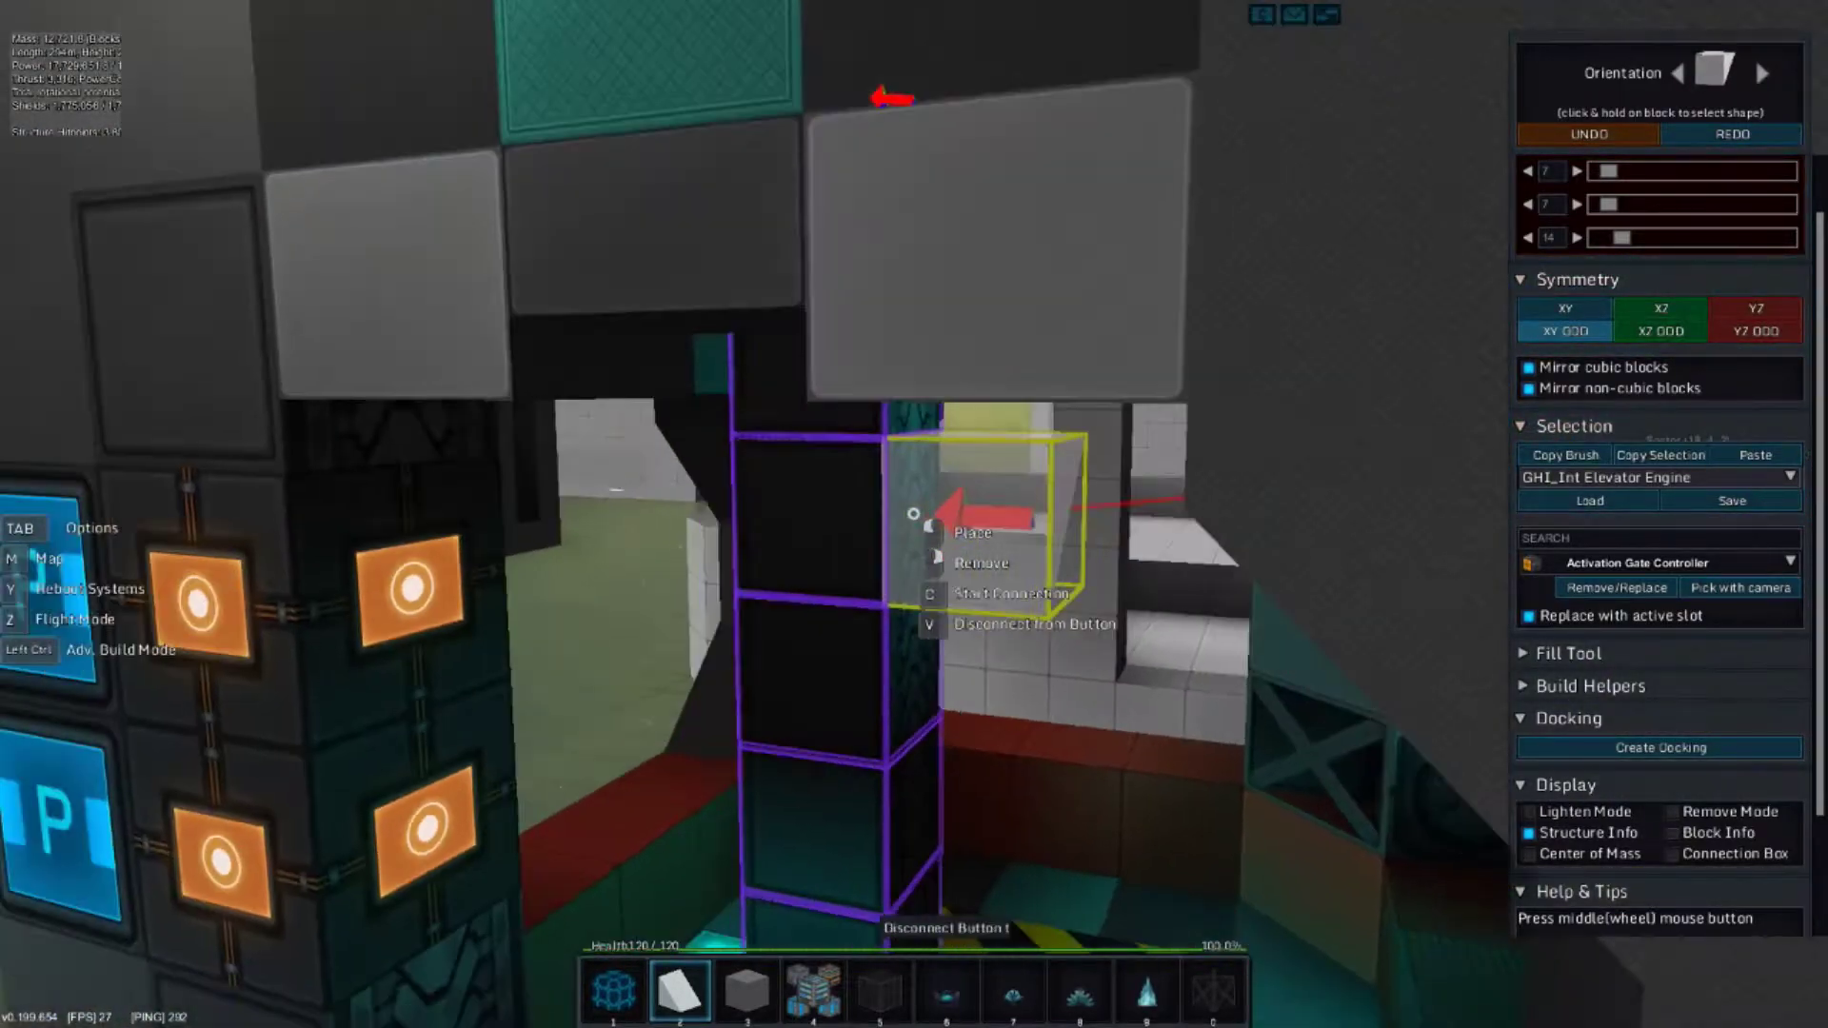
pyautogui.press('space')
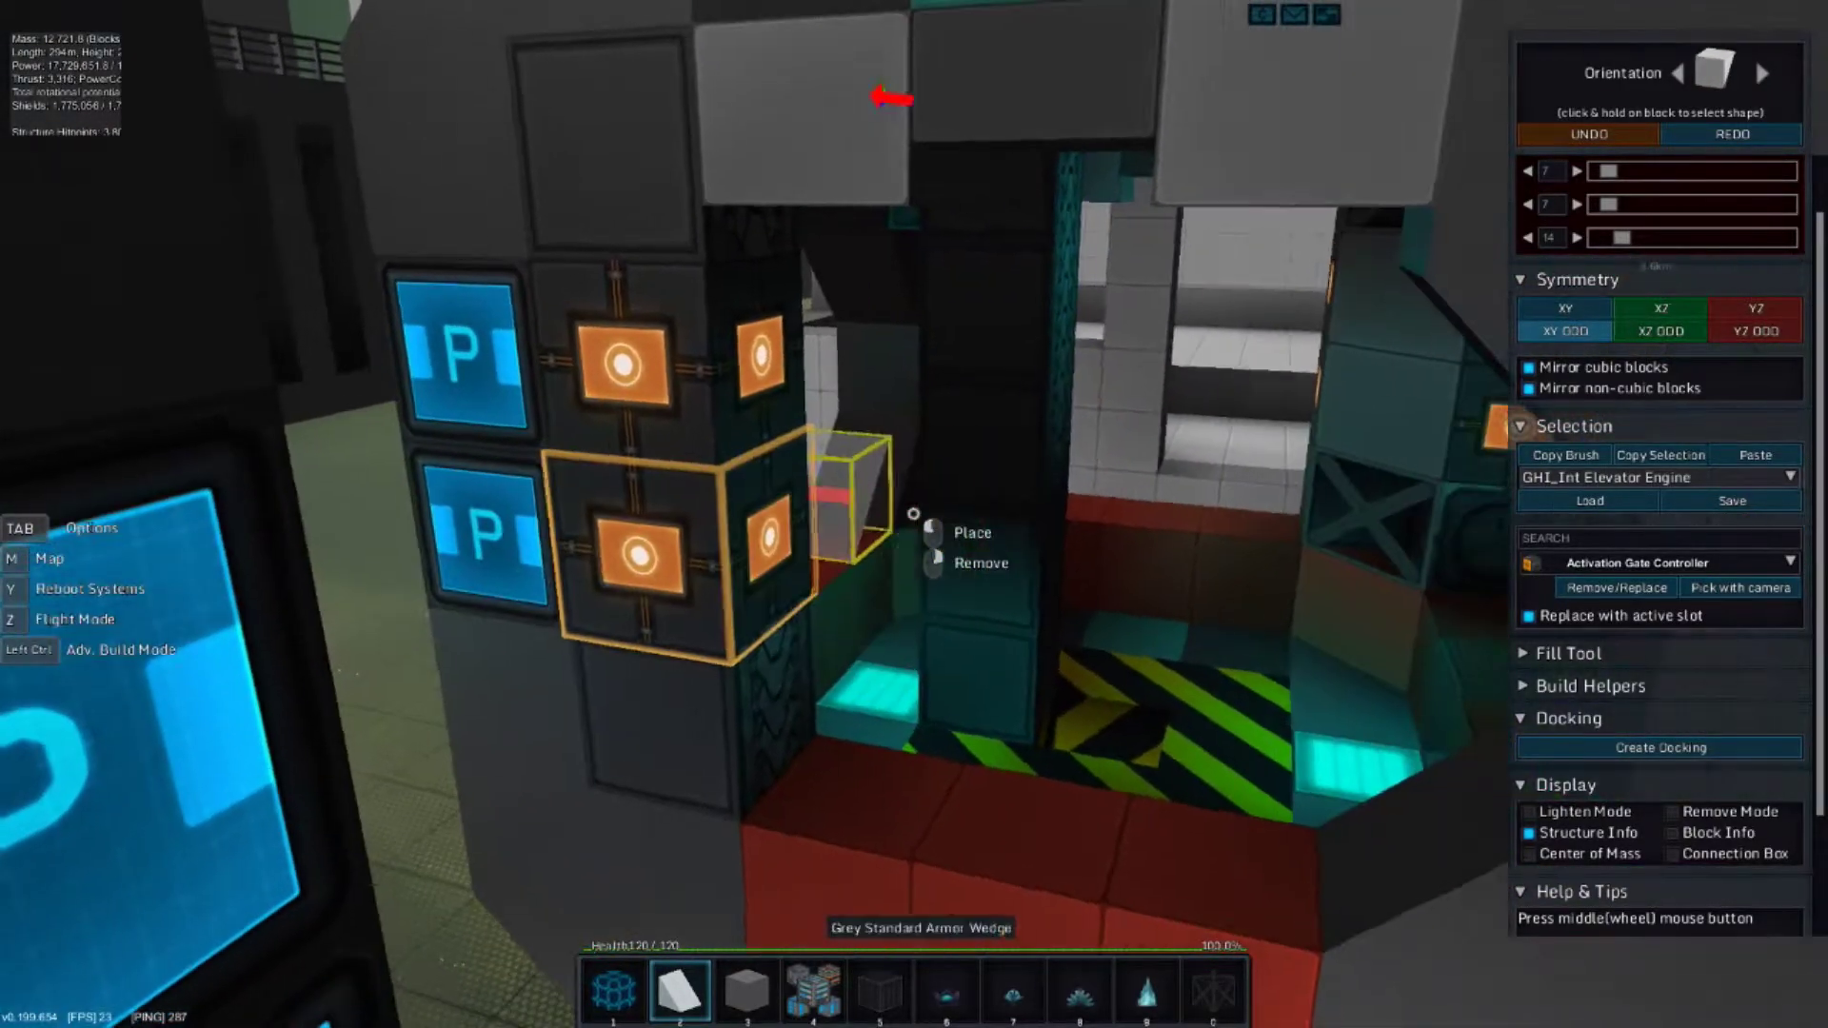
pyautogui.press('d')
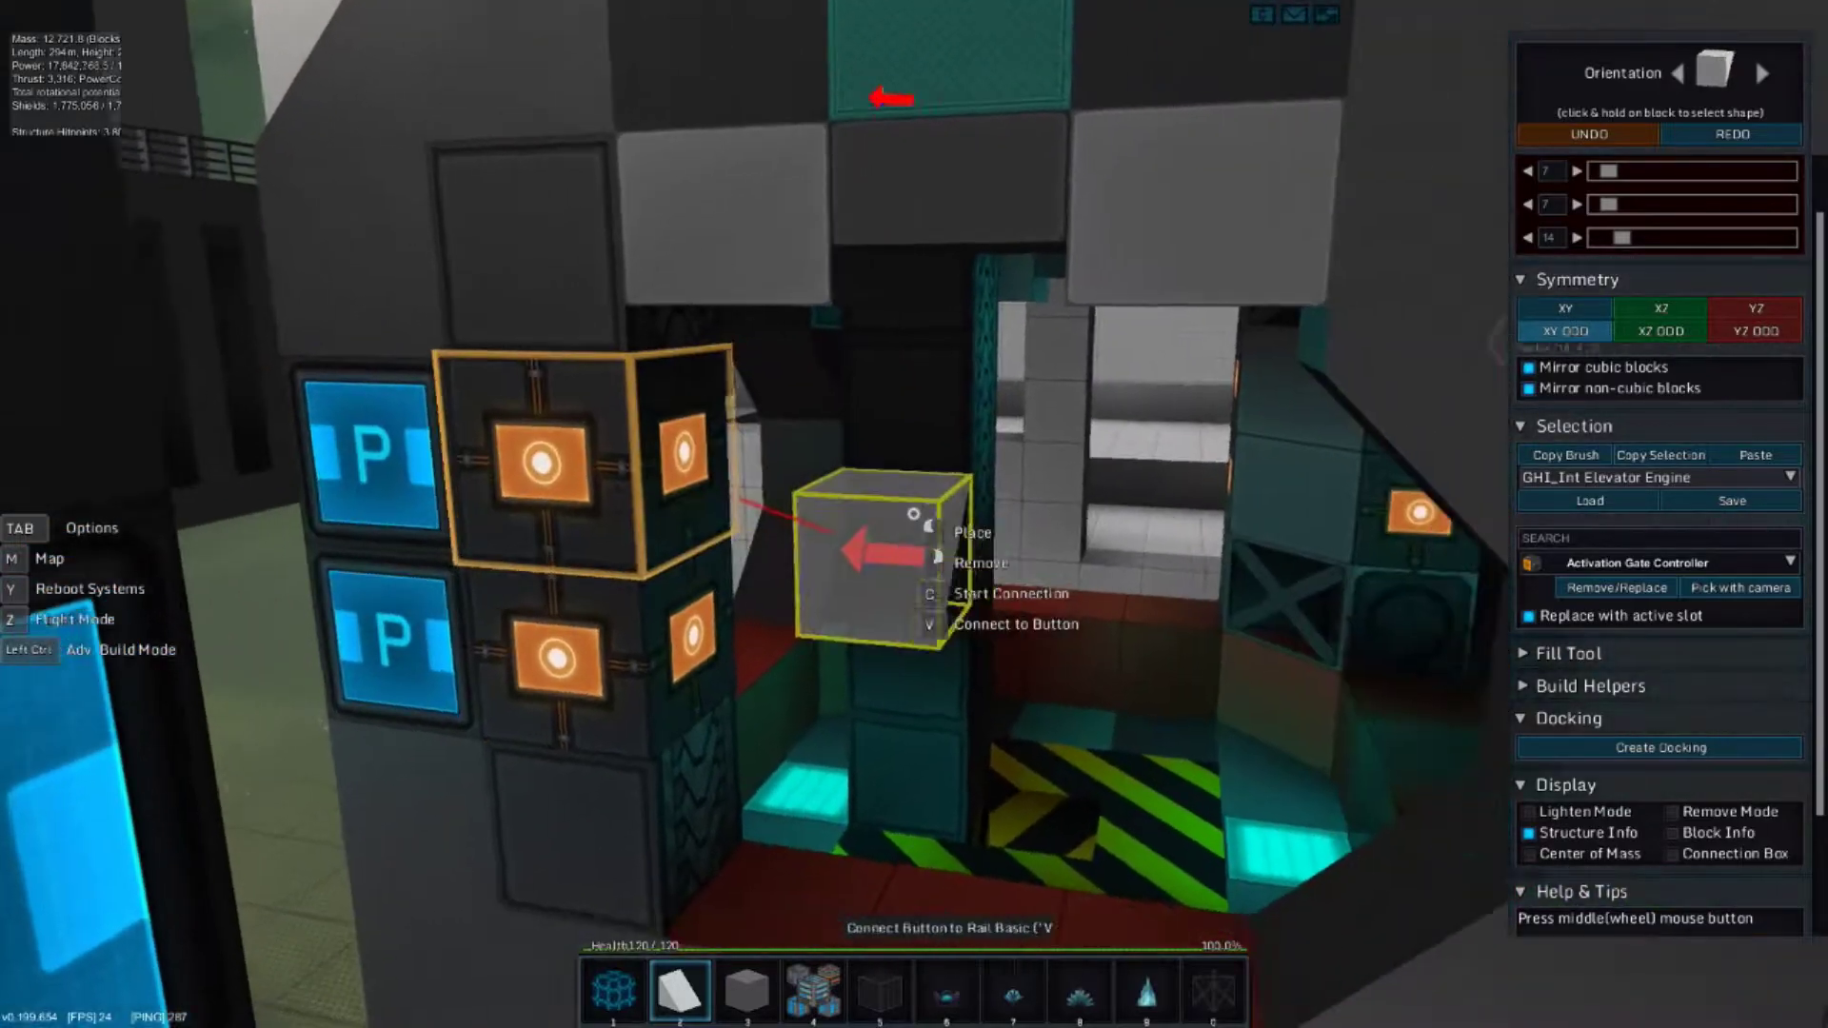
pyautogui.press('w')
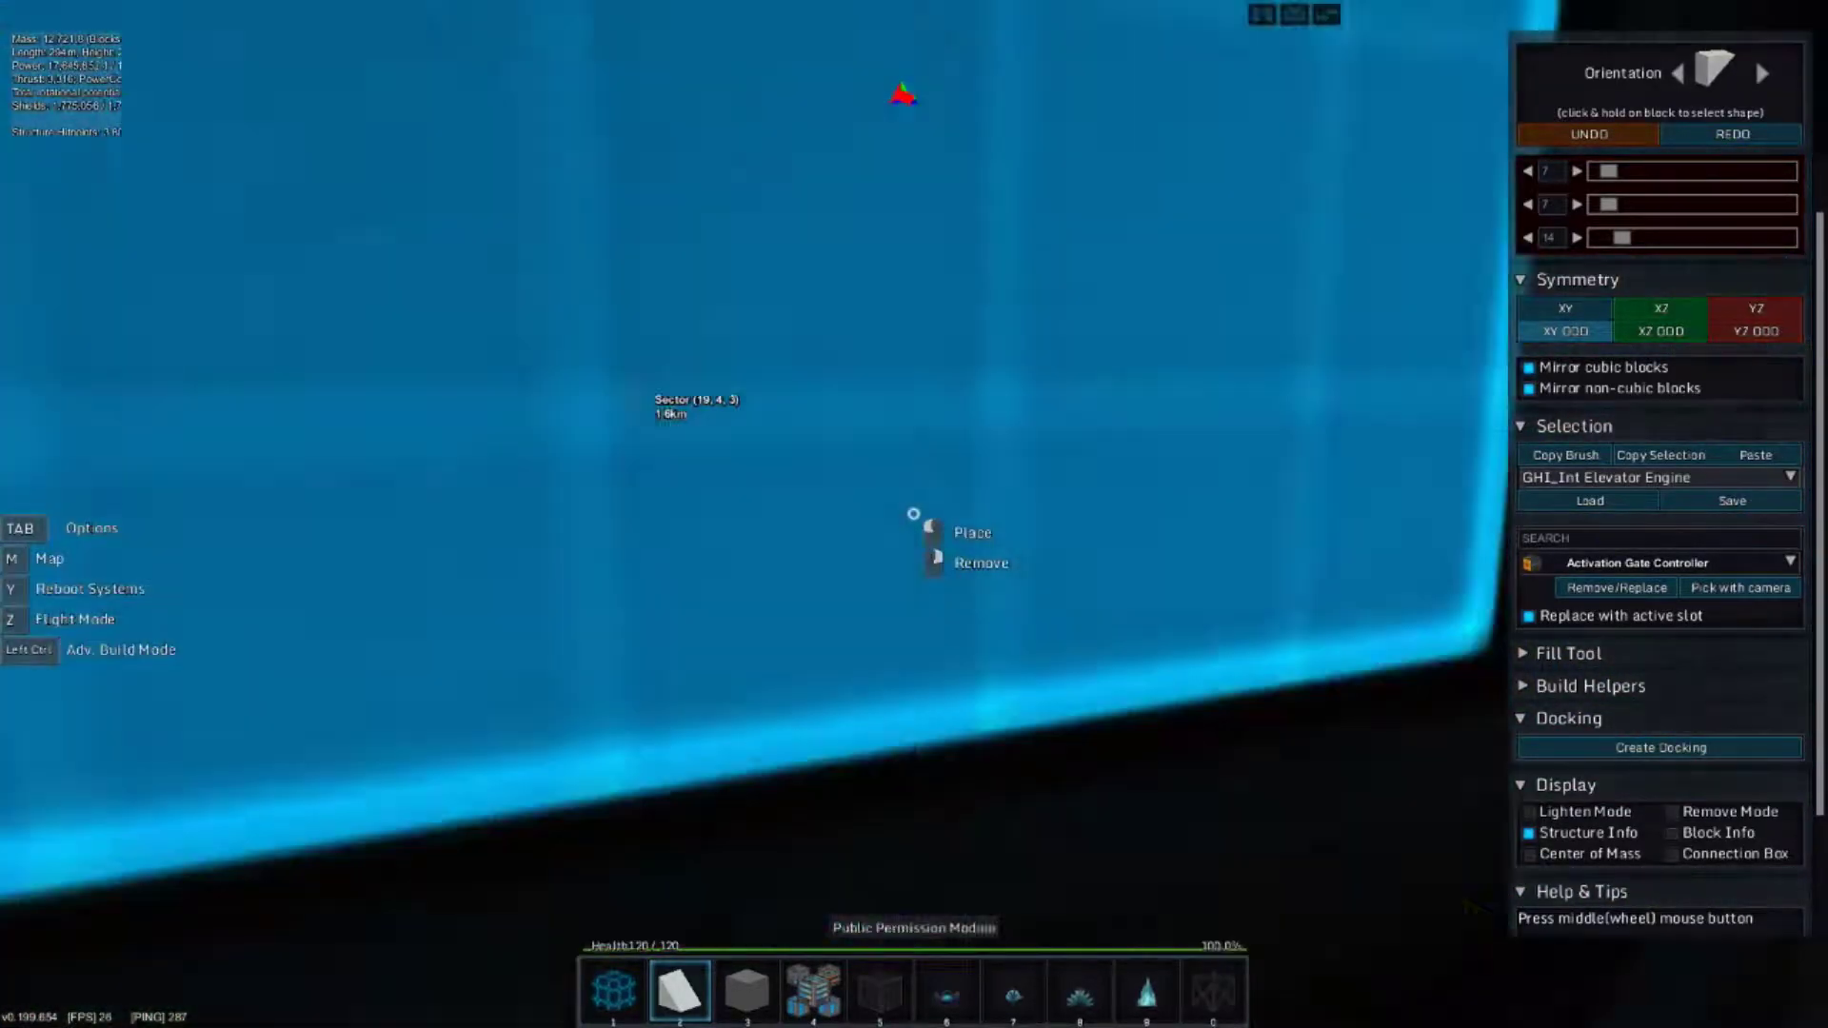
pyautogui.press('d')
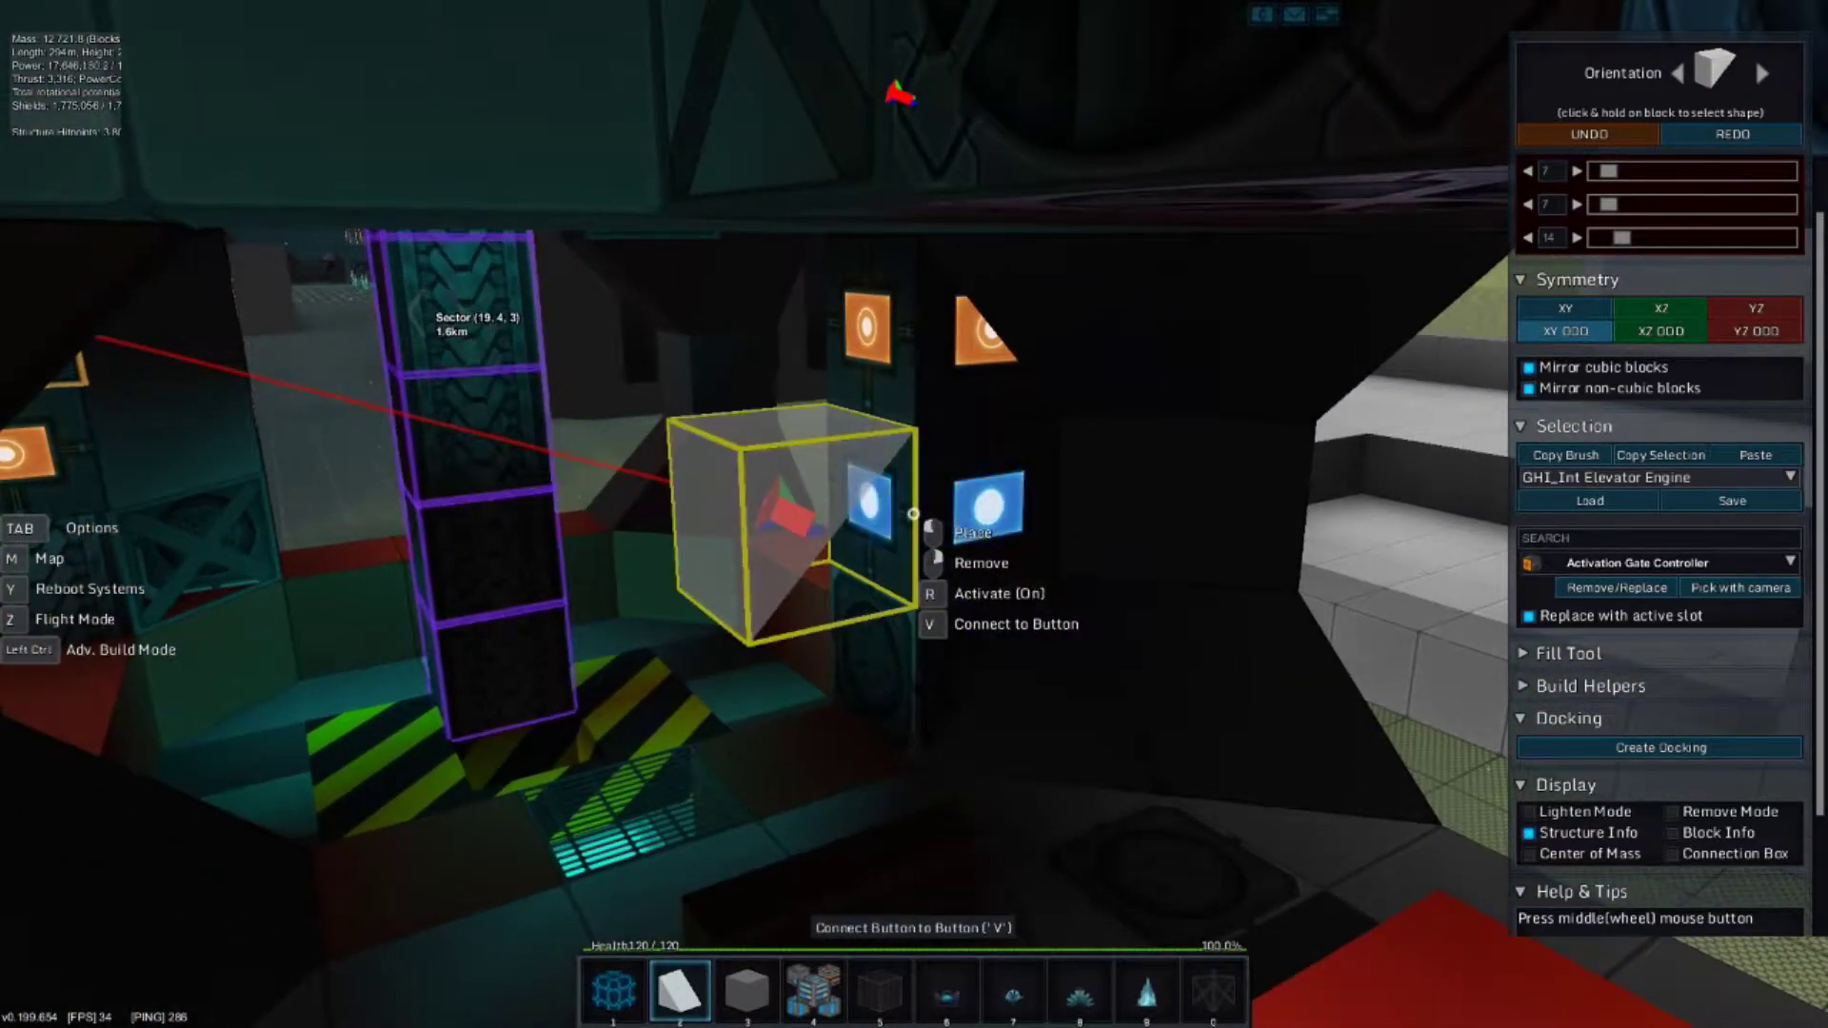
pyautogui.press('w')
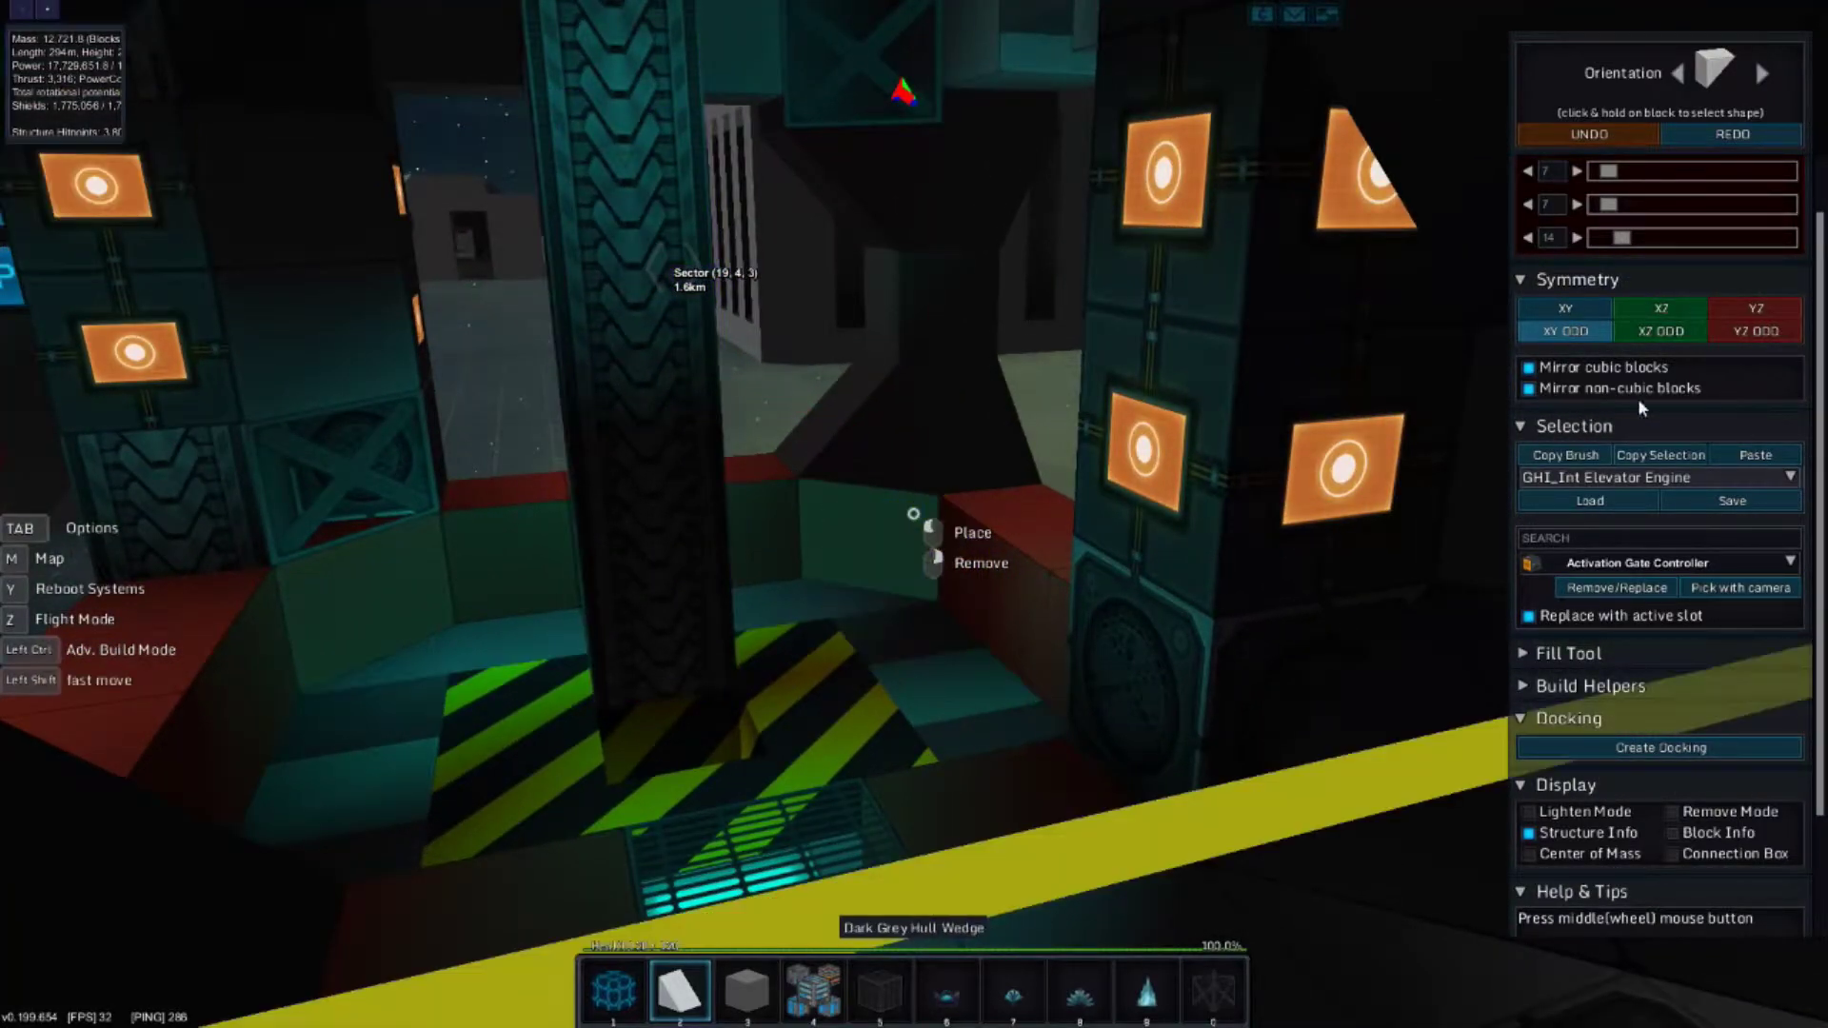
pyautogui.click(1652, 456)
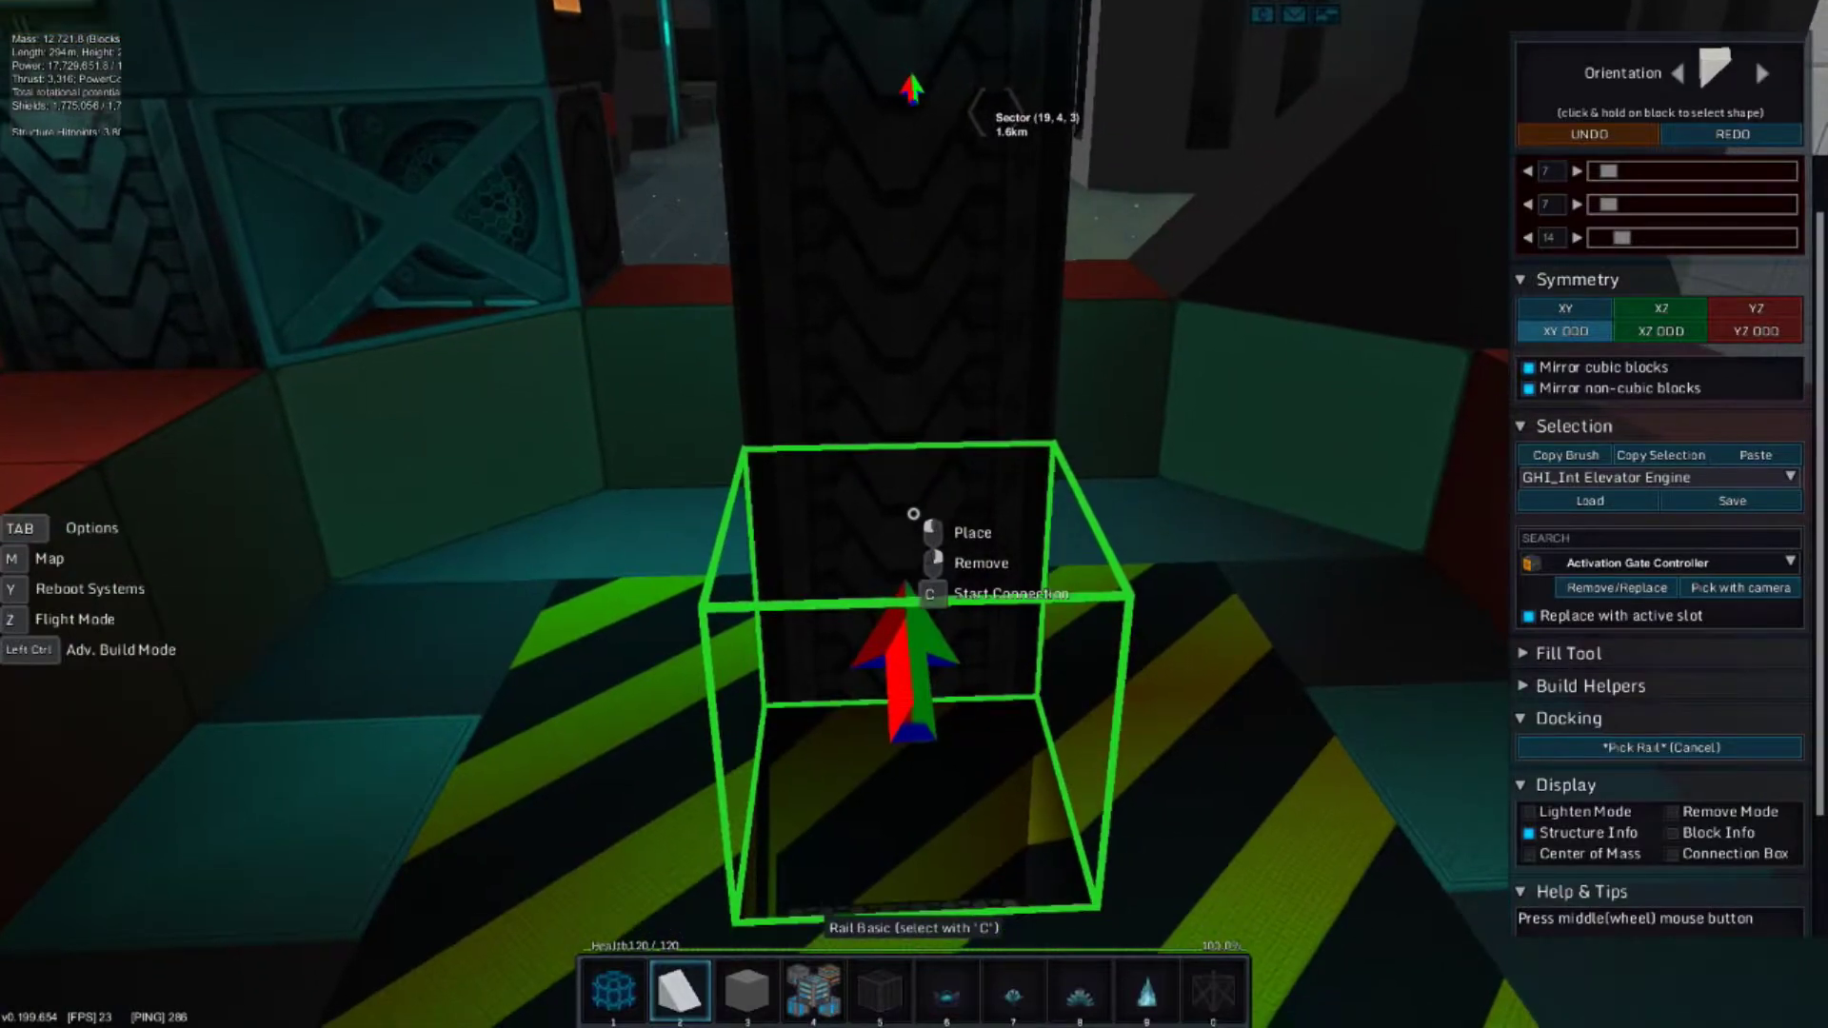
# Dock onto the rail block at the pillar's base, closing in on the hazard-striped floor.
pyautogui.click(913, 514)
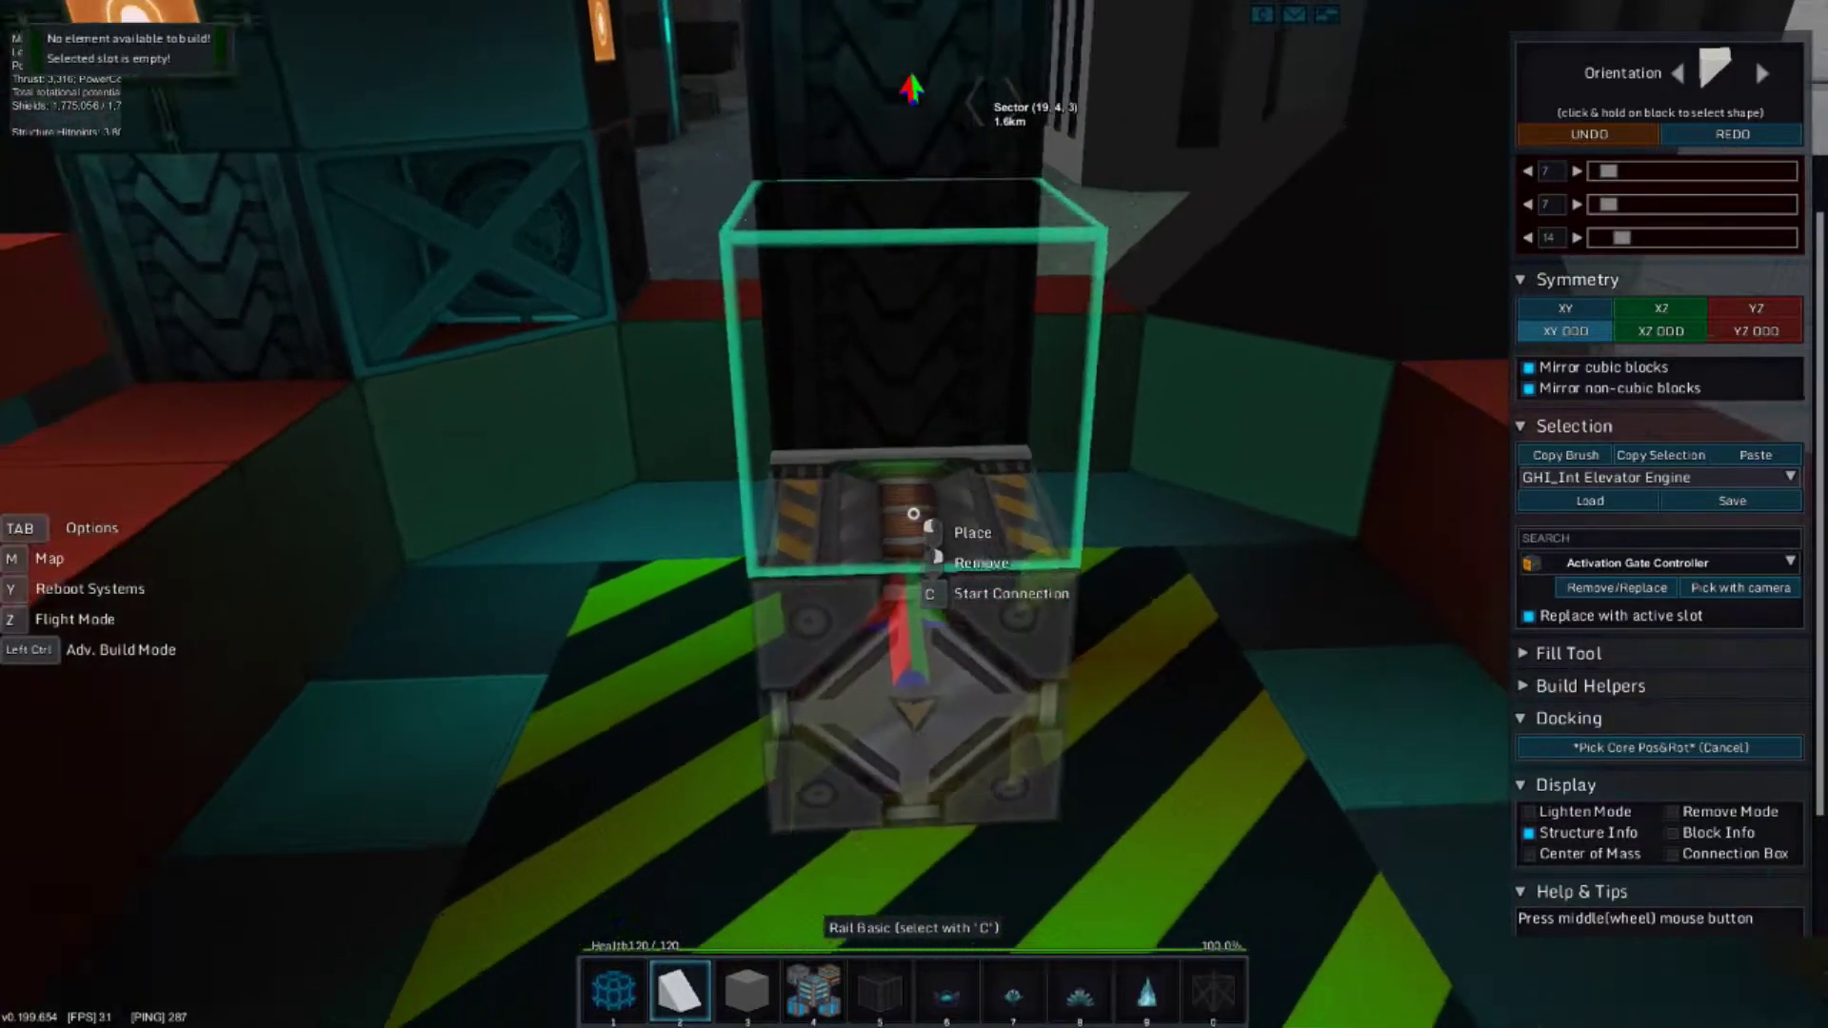
pyautogui.press('w')
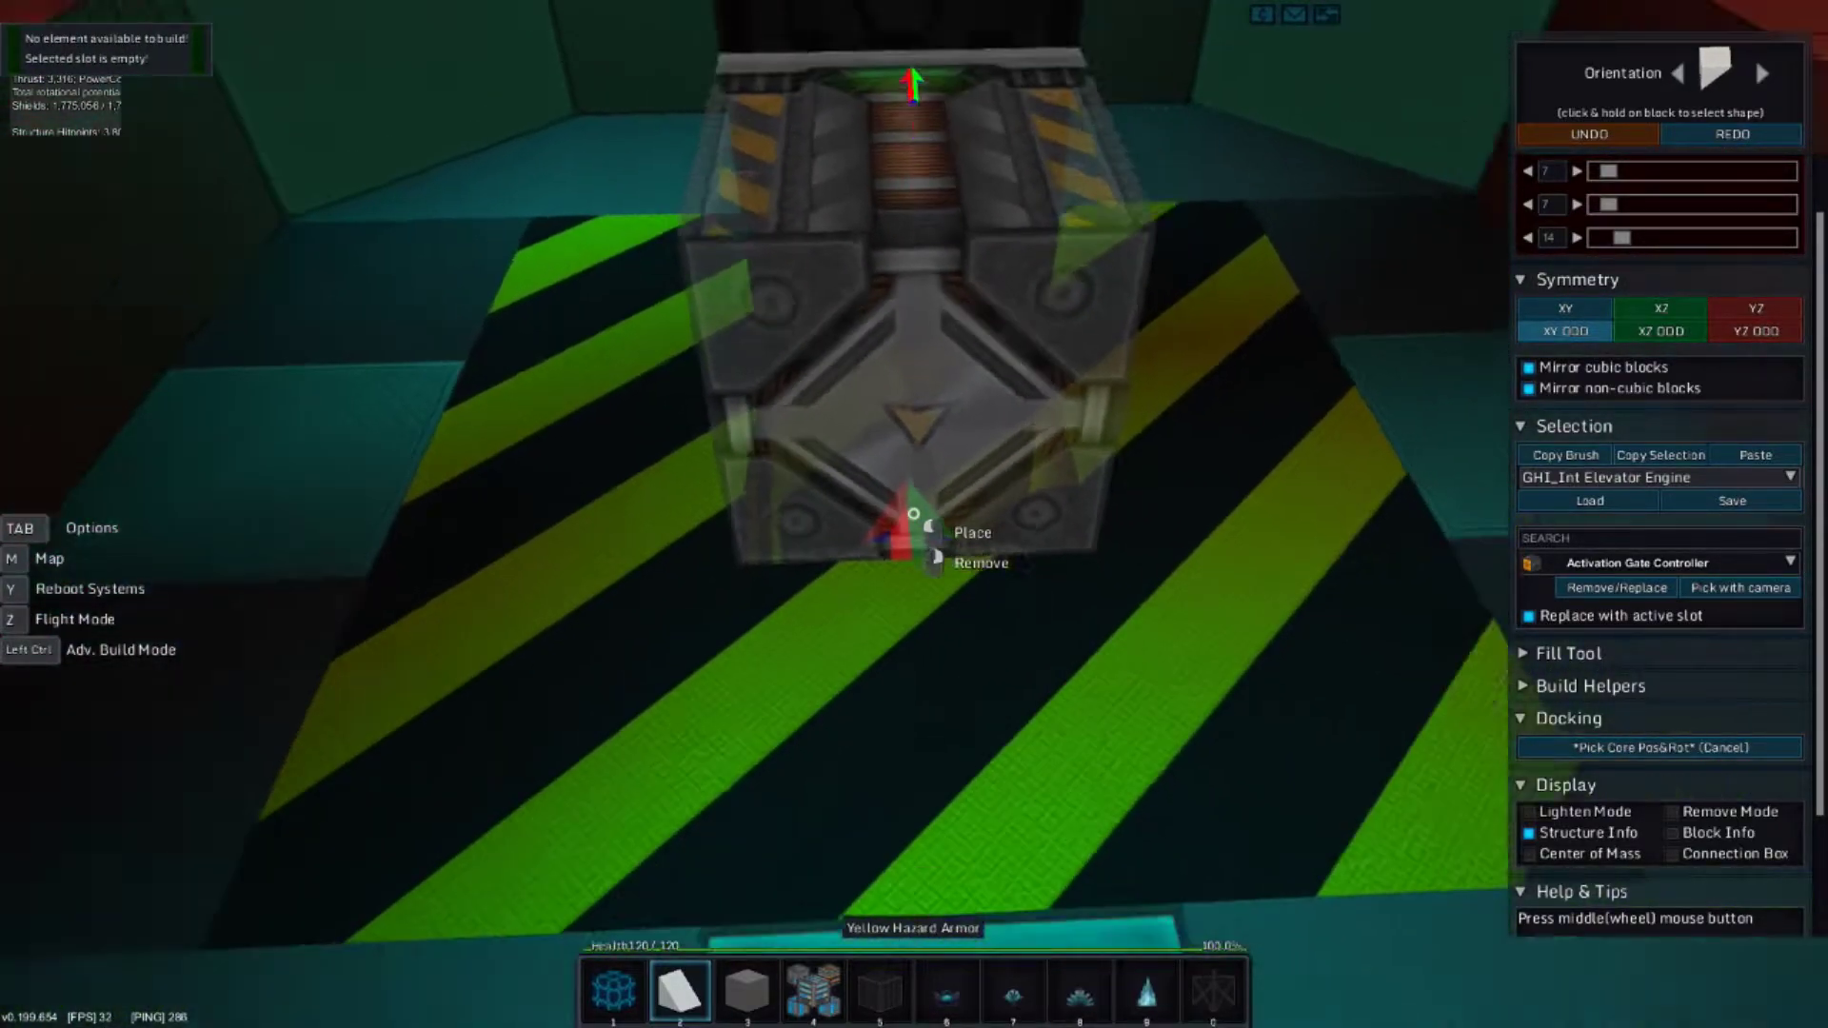
pyautogui.press('w')
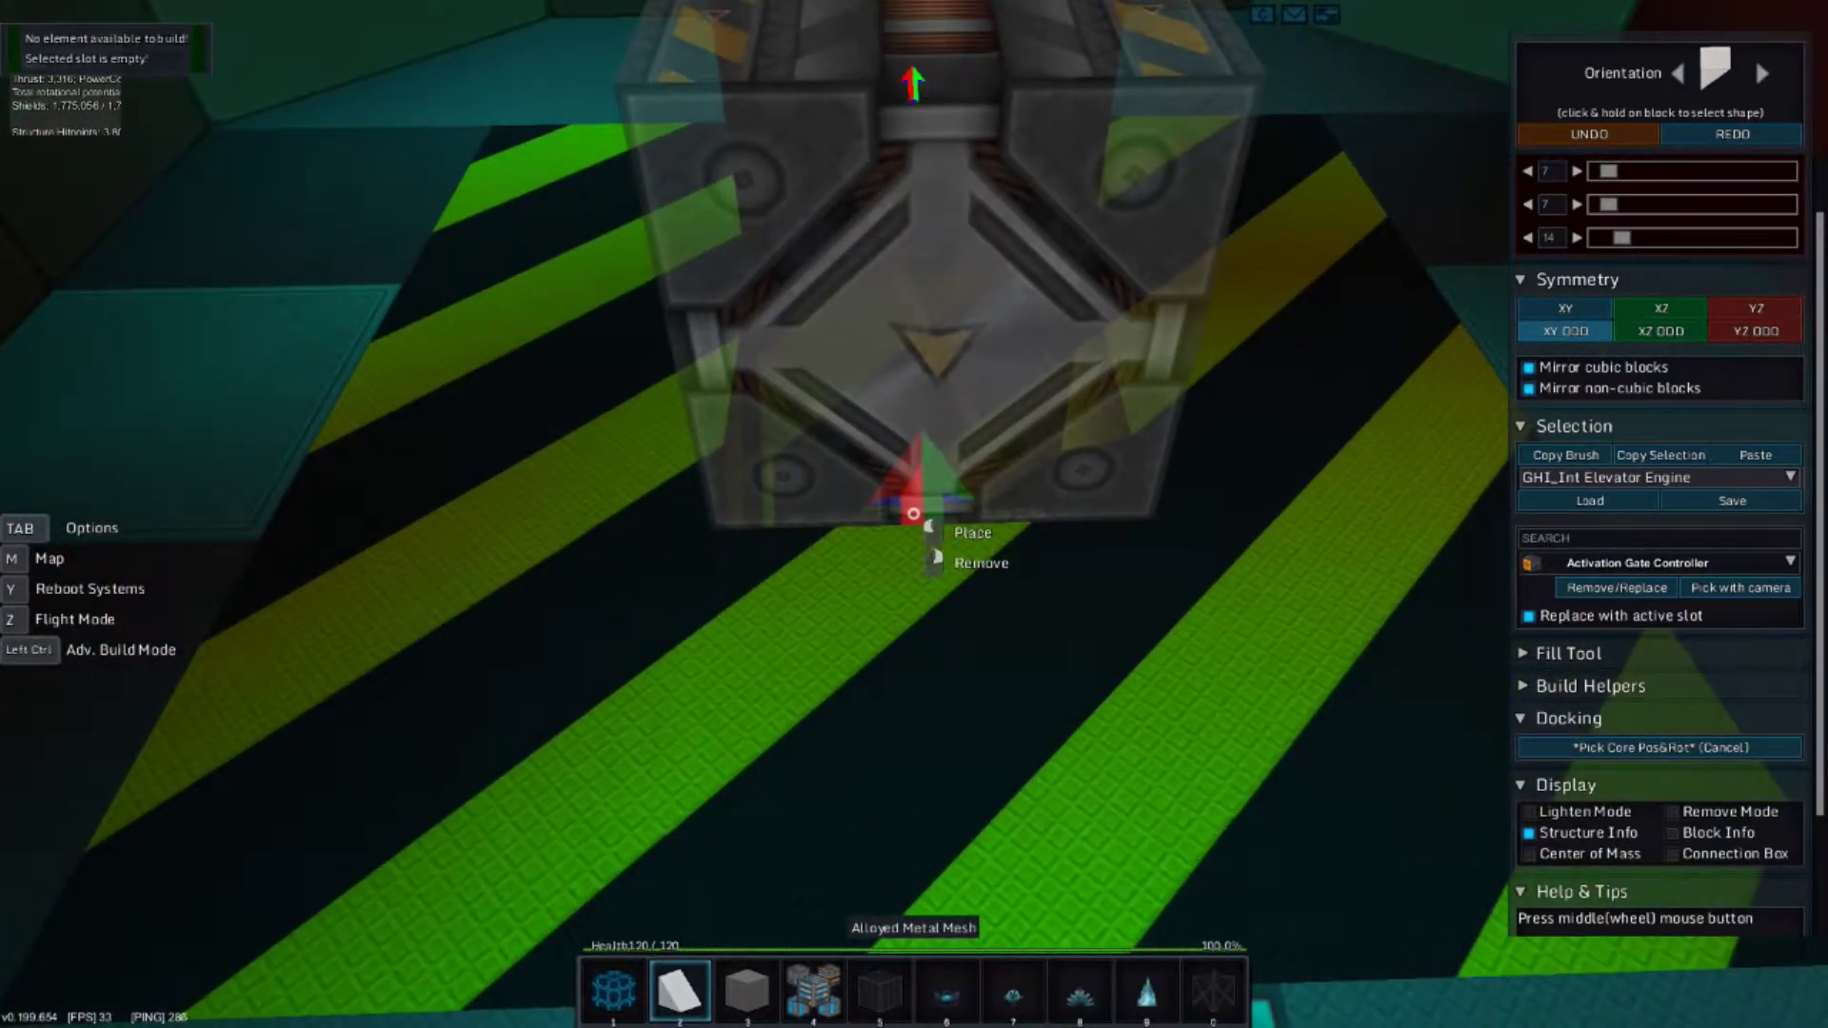
pyautogui.press('d')
pyautogui.press('w')
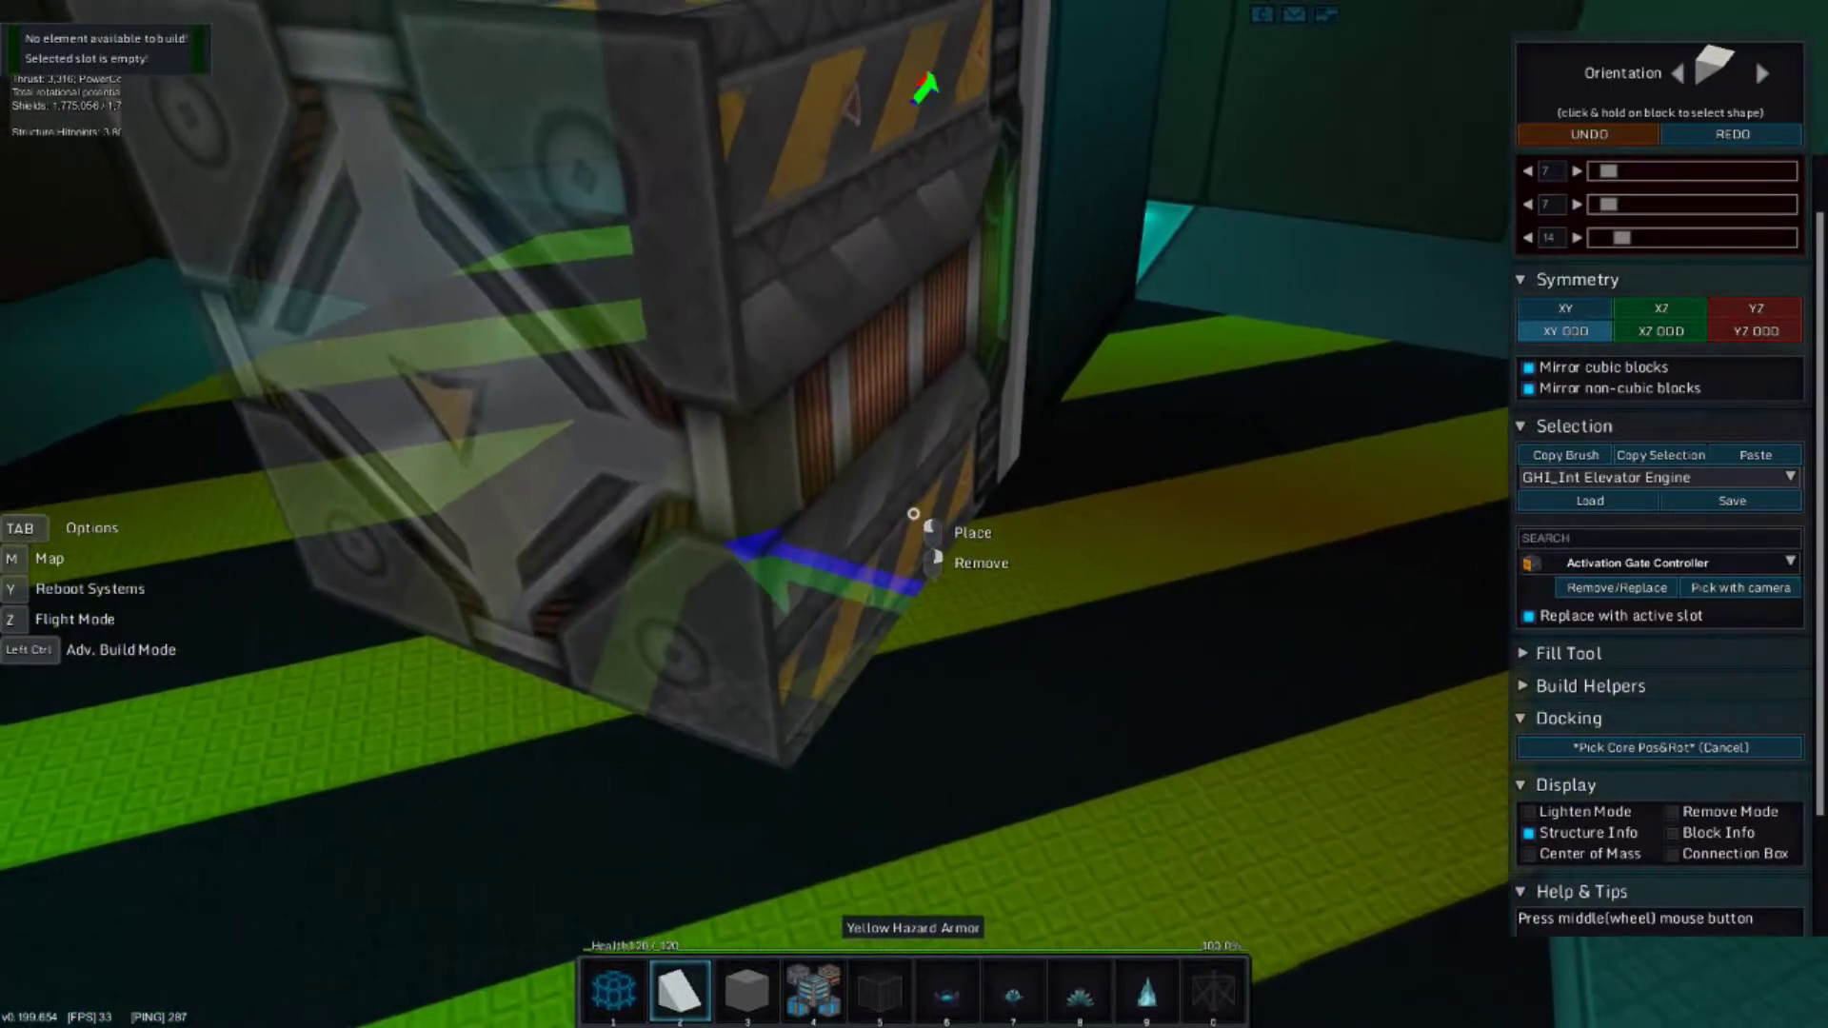
pyautogui.press('w')
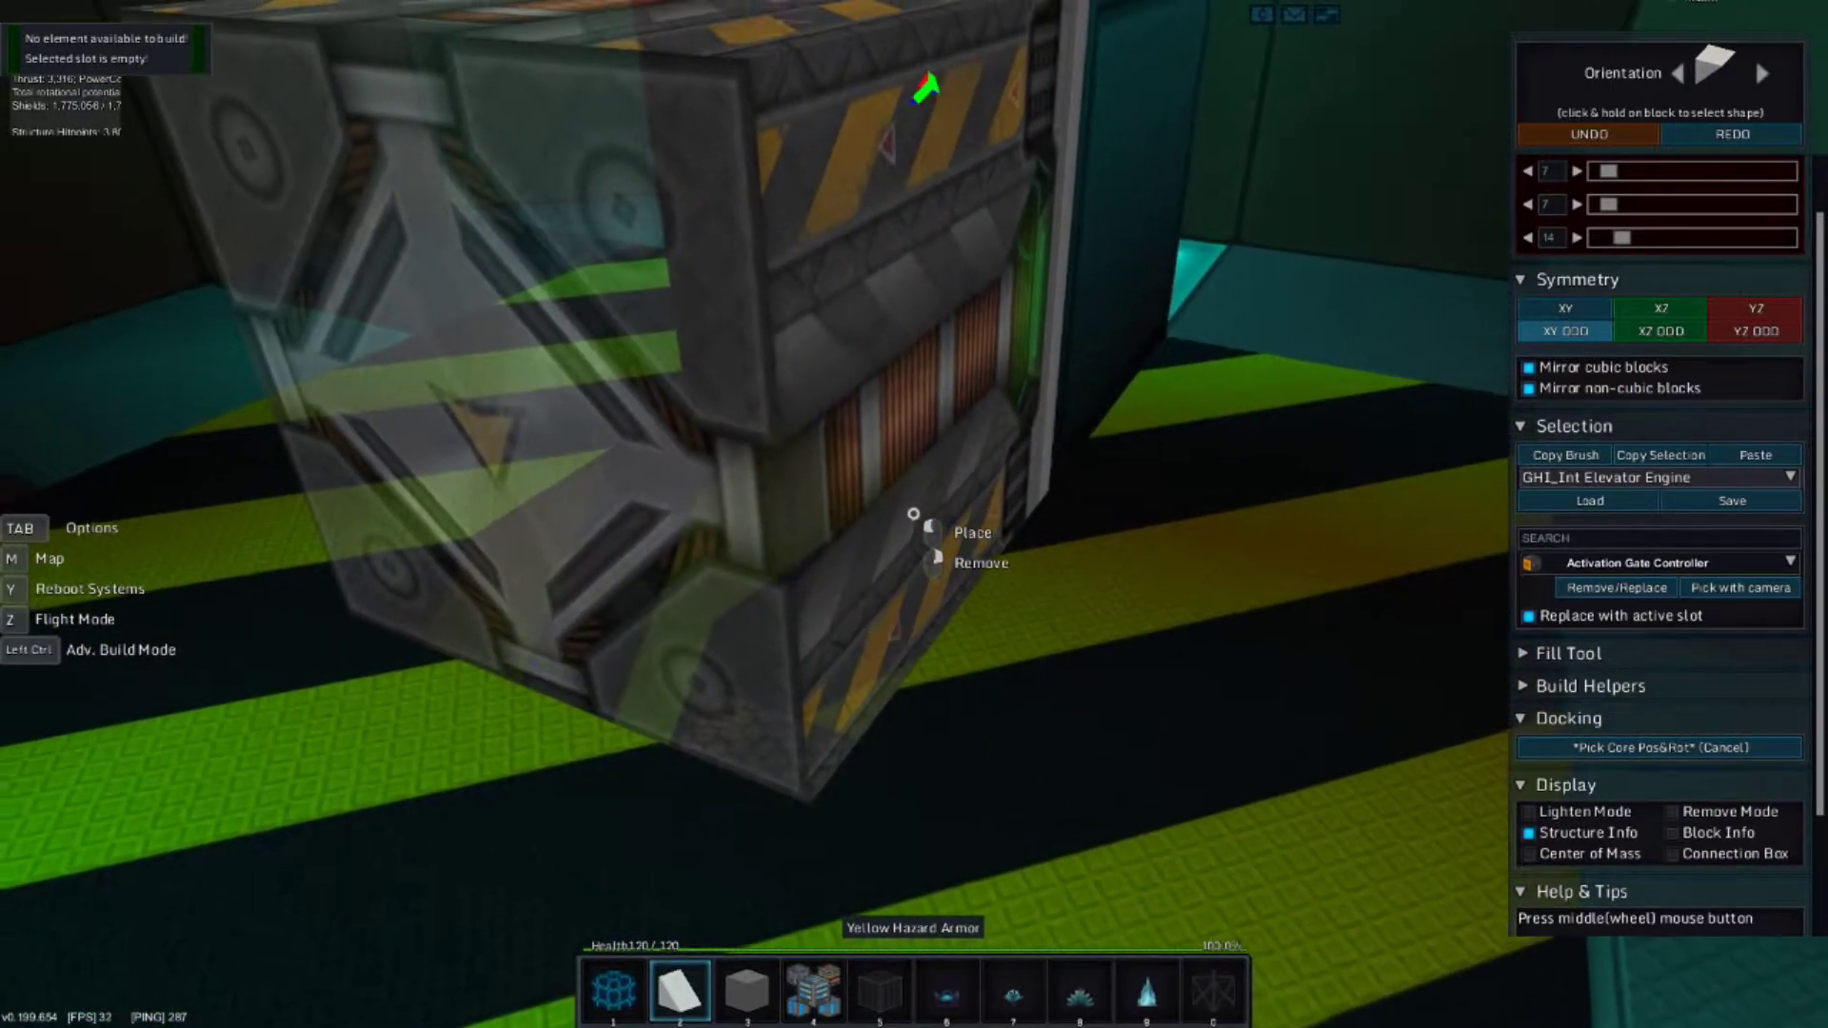
pyautogui.press('w')
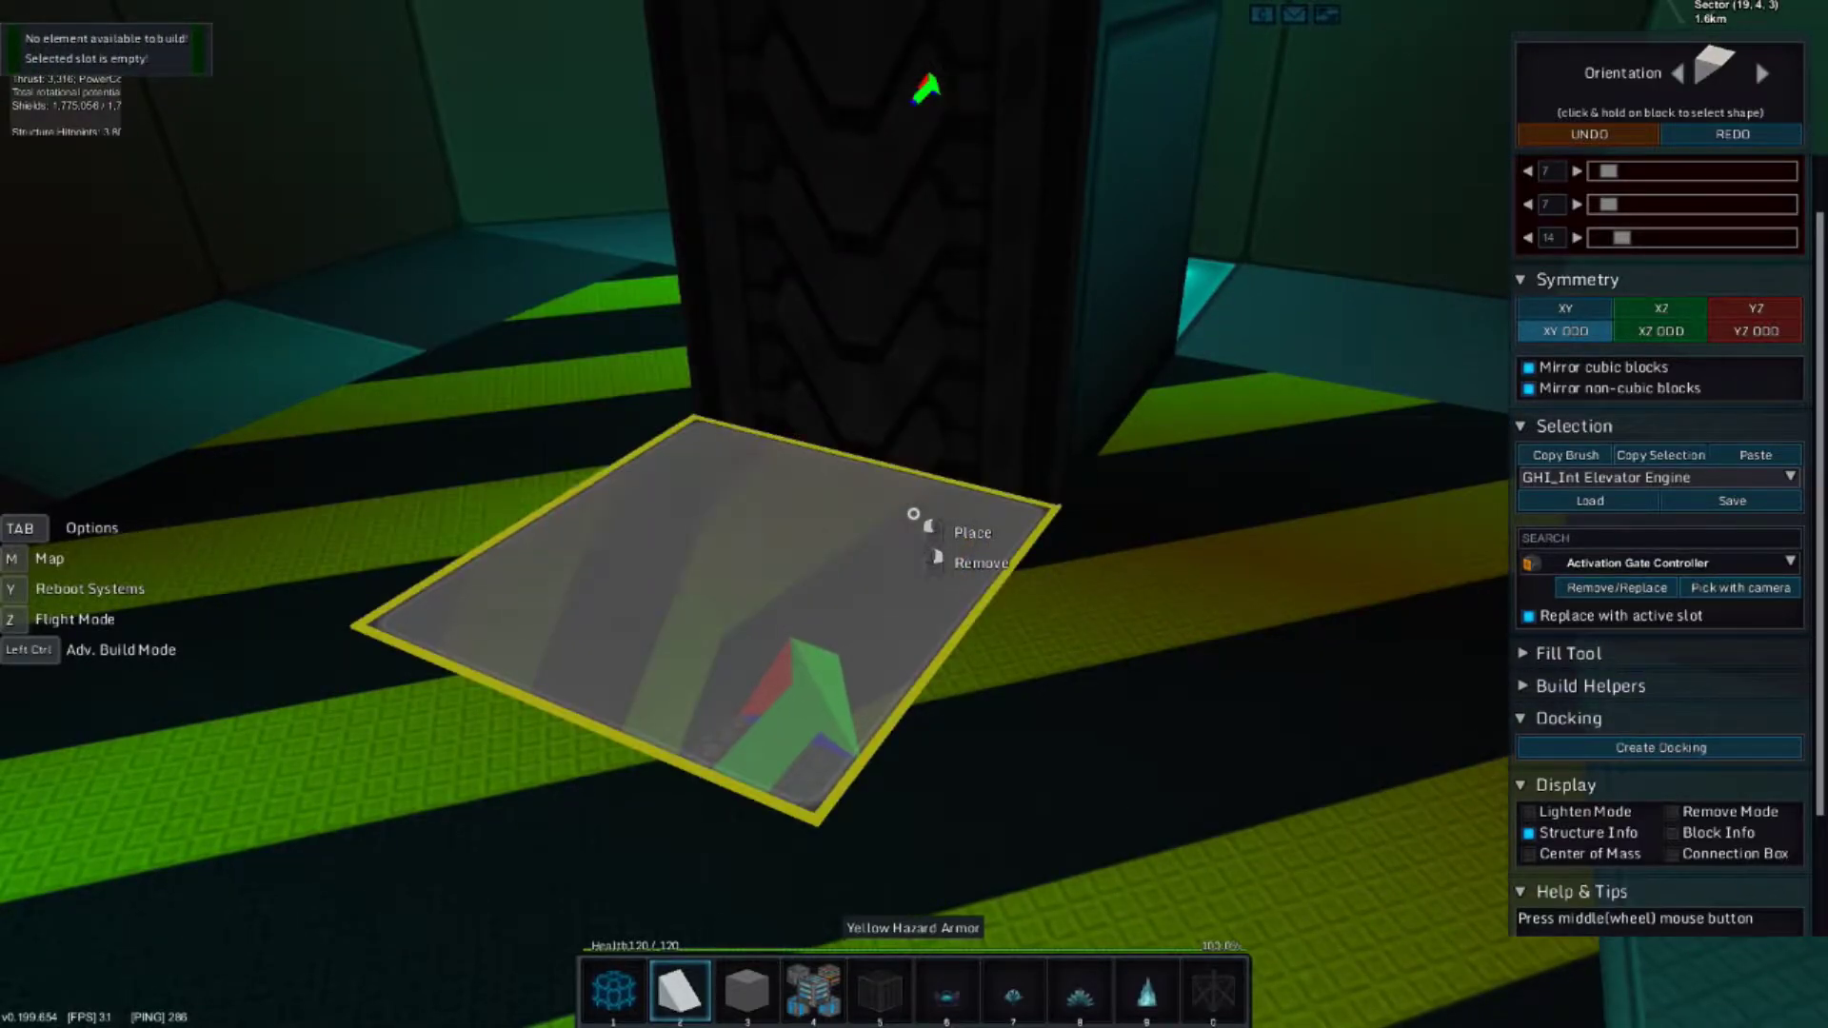
# Check the rail docker seated on the rail, then select Dark Grey Hull in slot 3.
pyautogui.press('s')
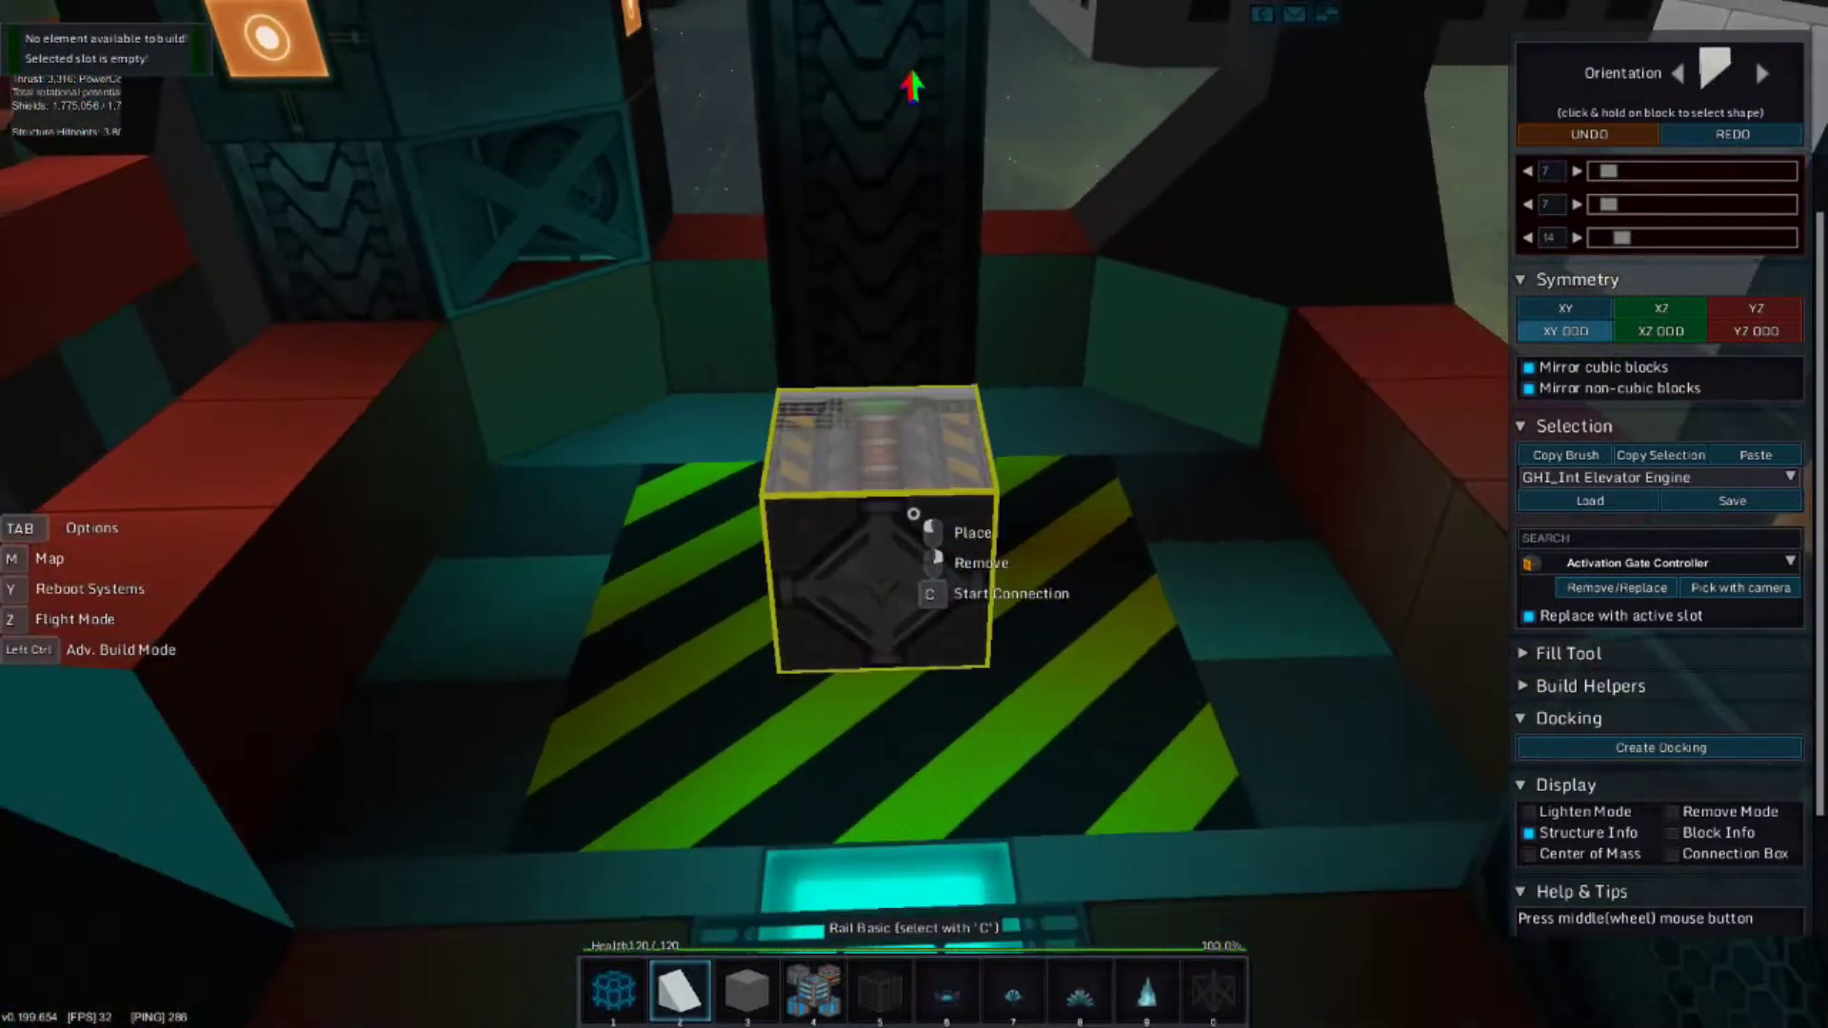
pyautogui.press('s')
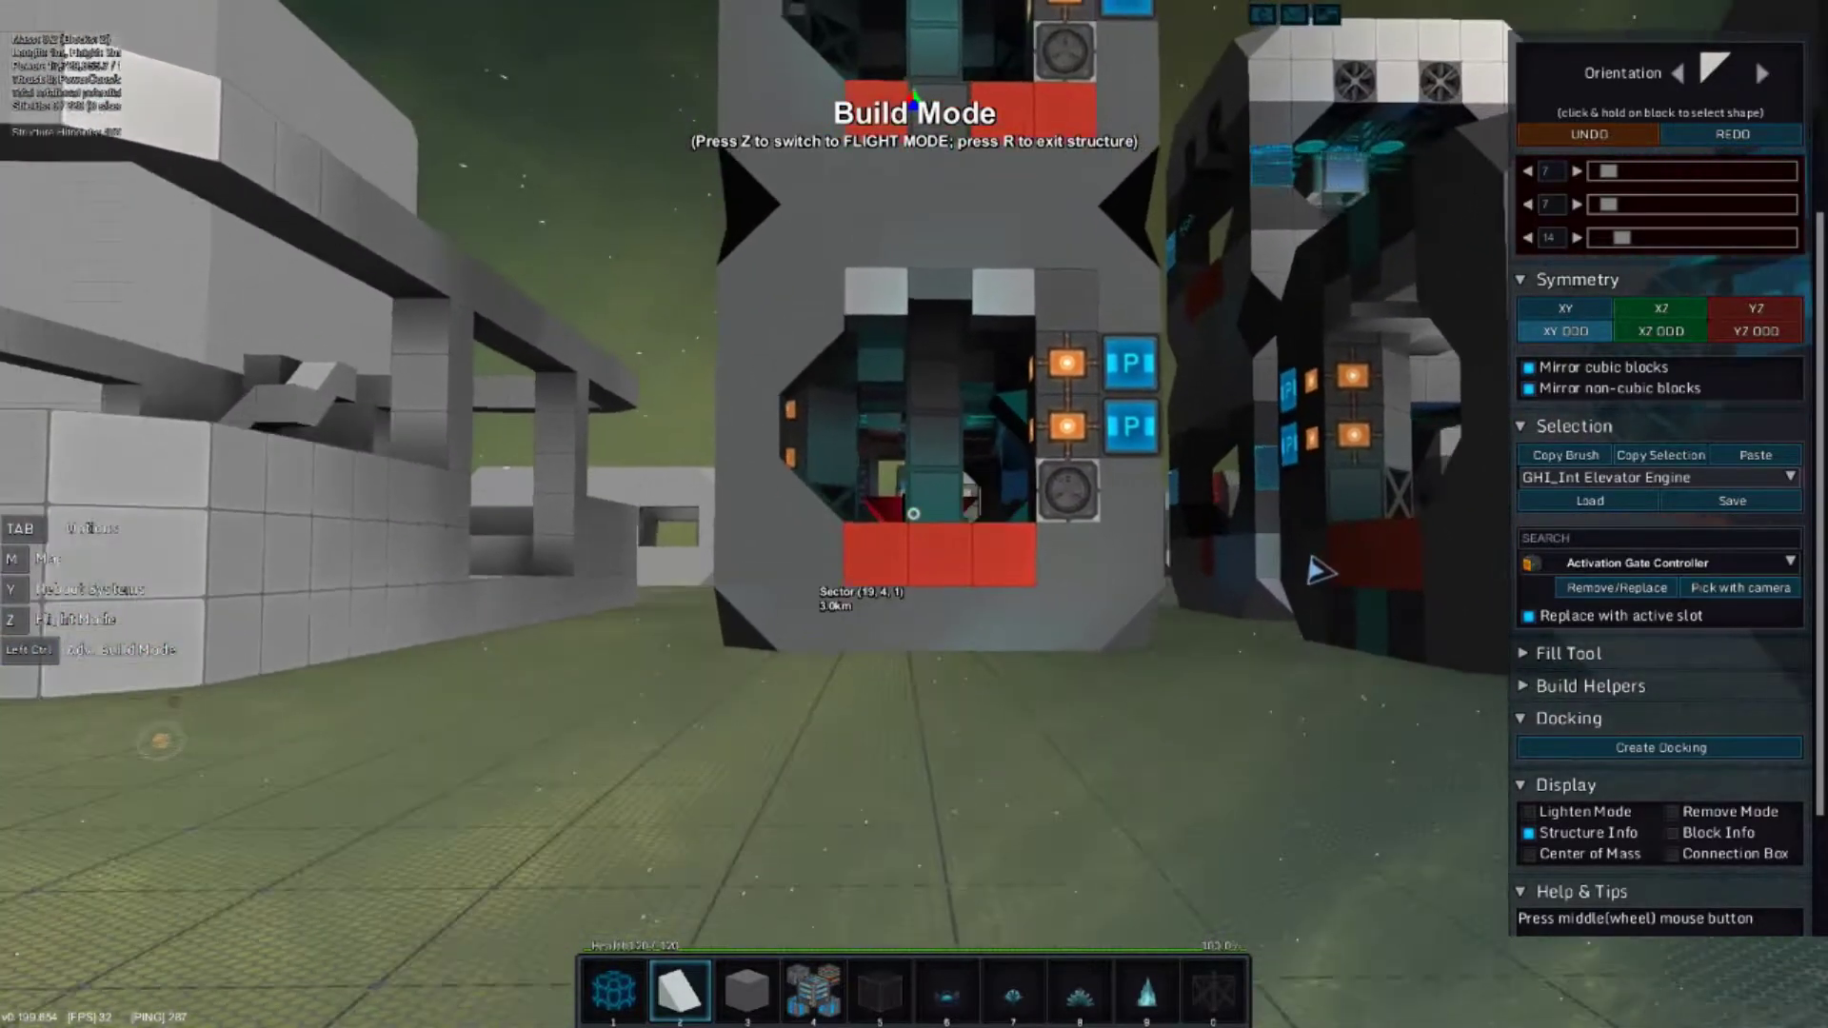
pyautogui.press('w')
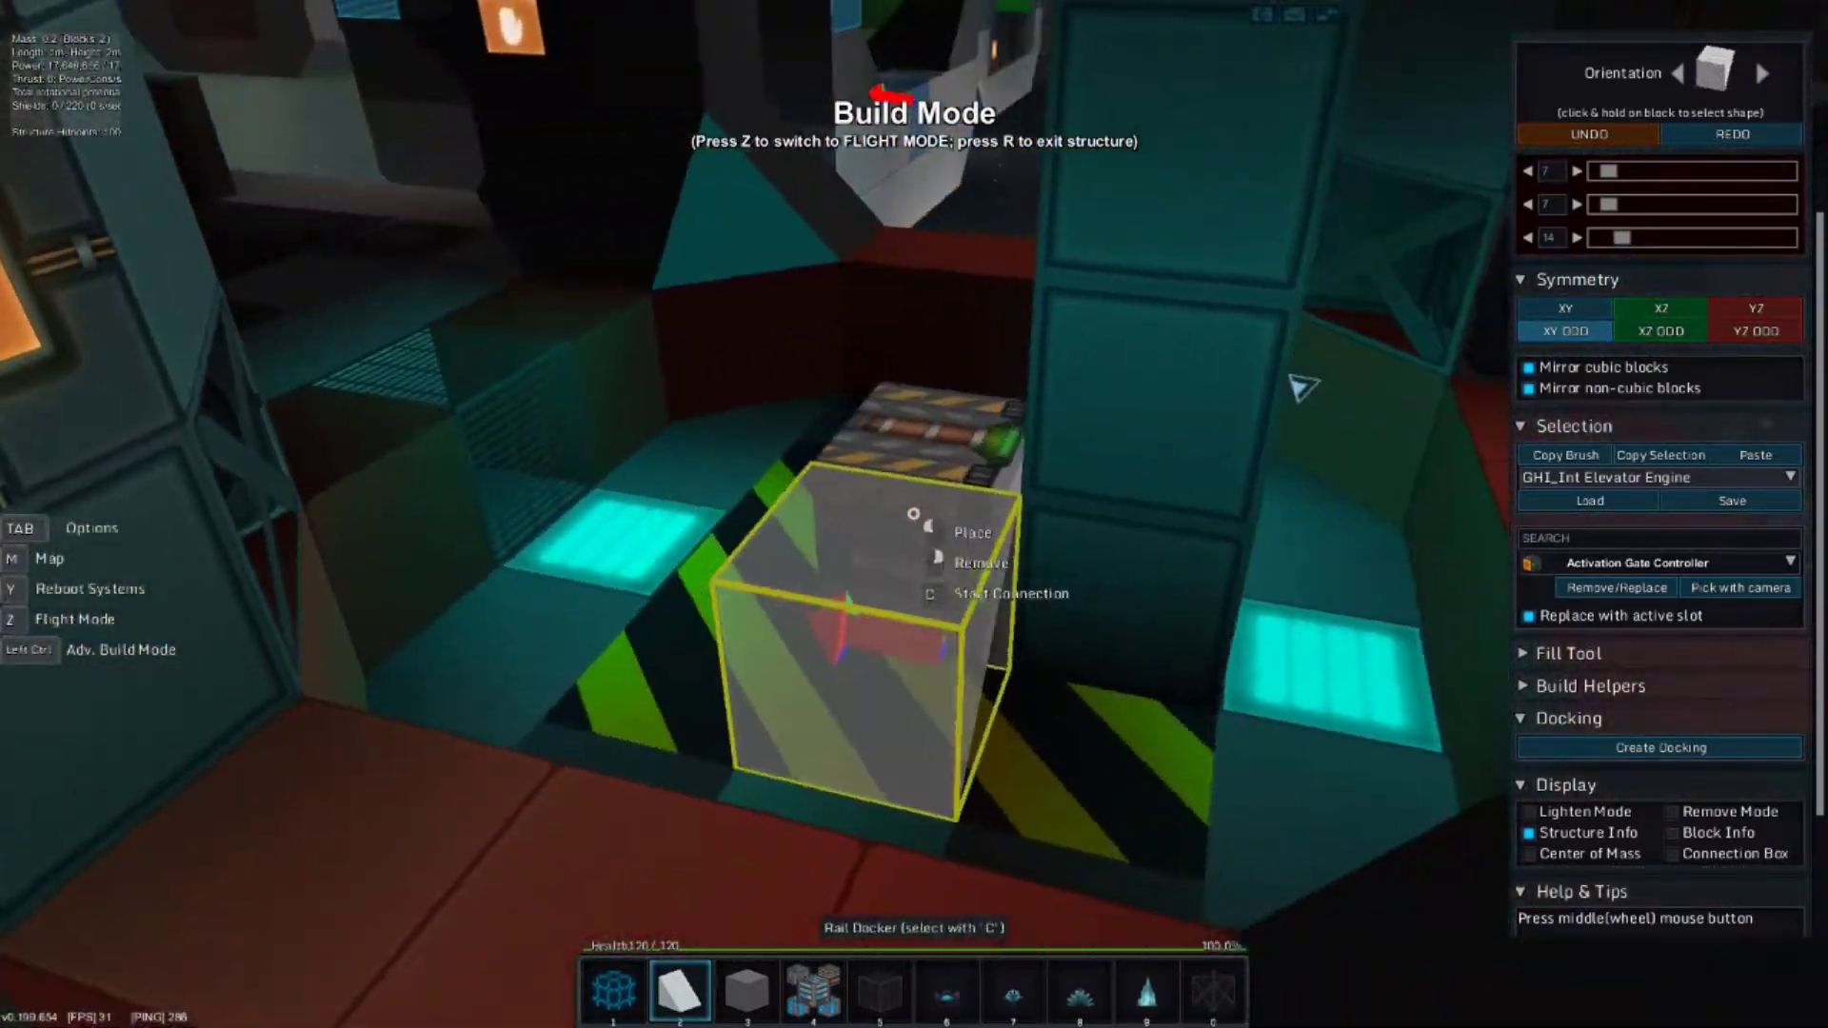
pyautogui.press('w')
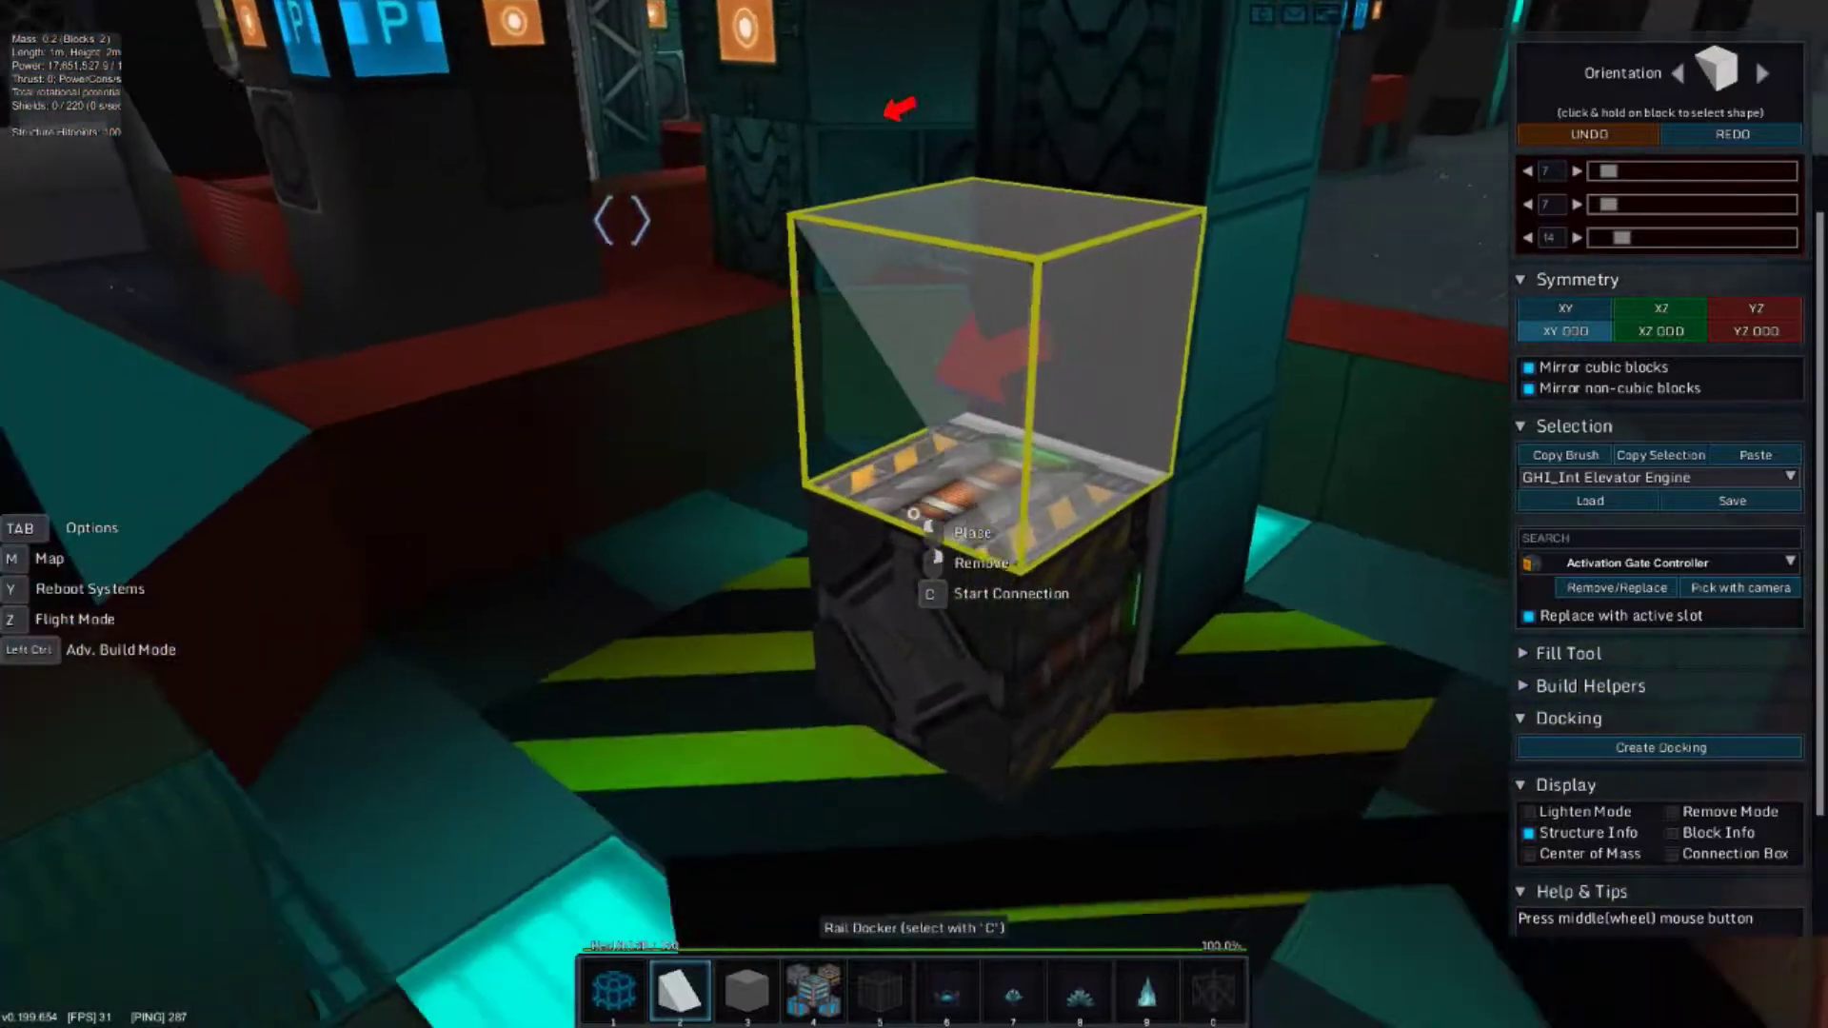
pyautogui.press('3')
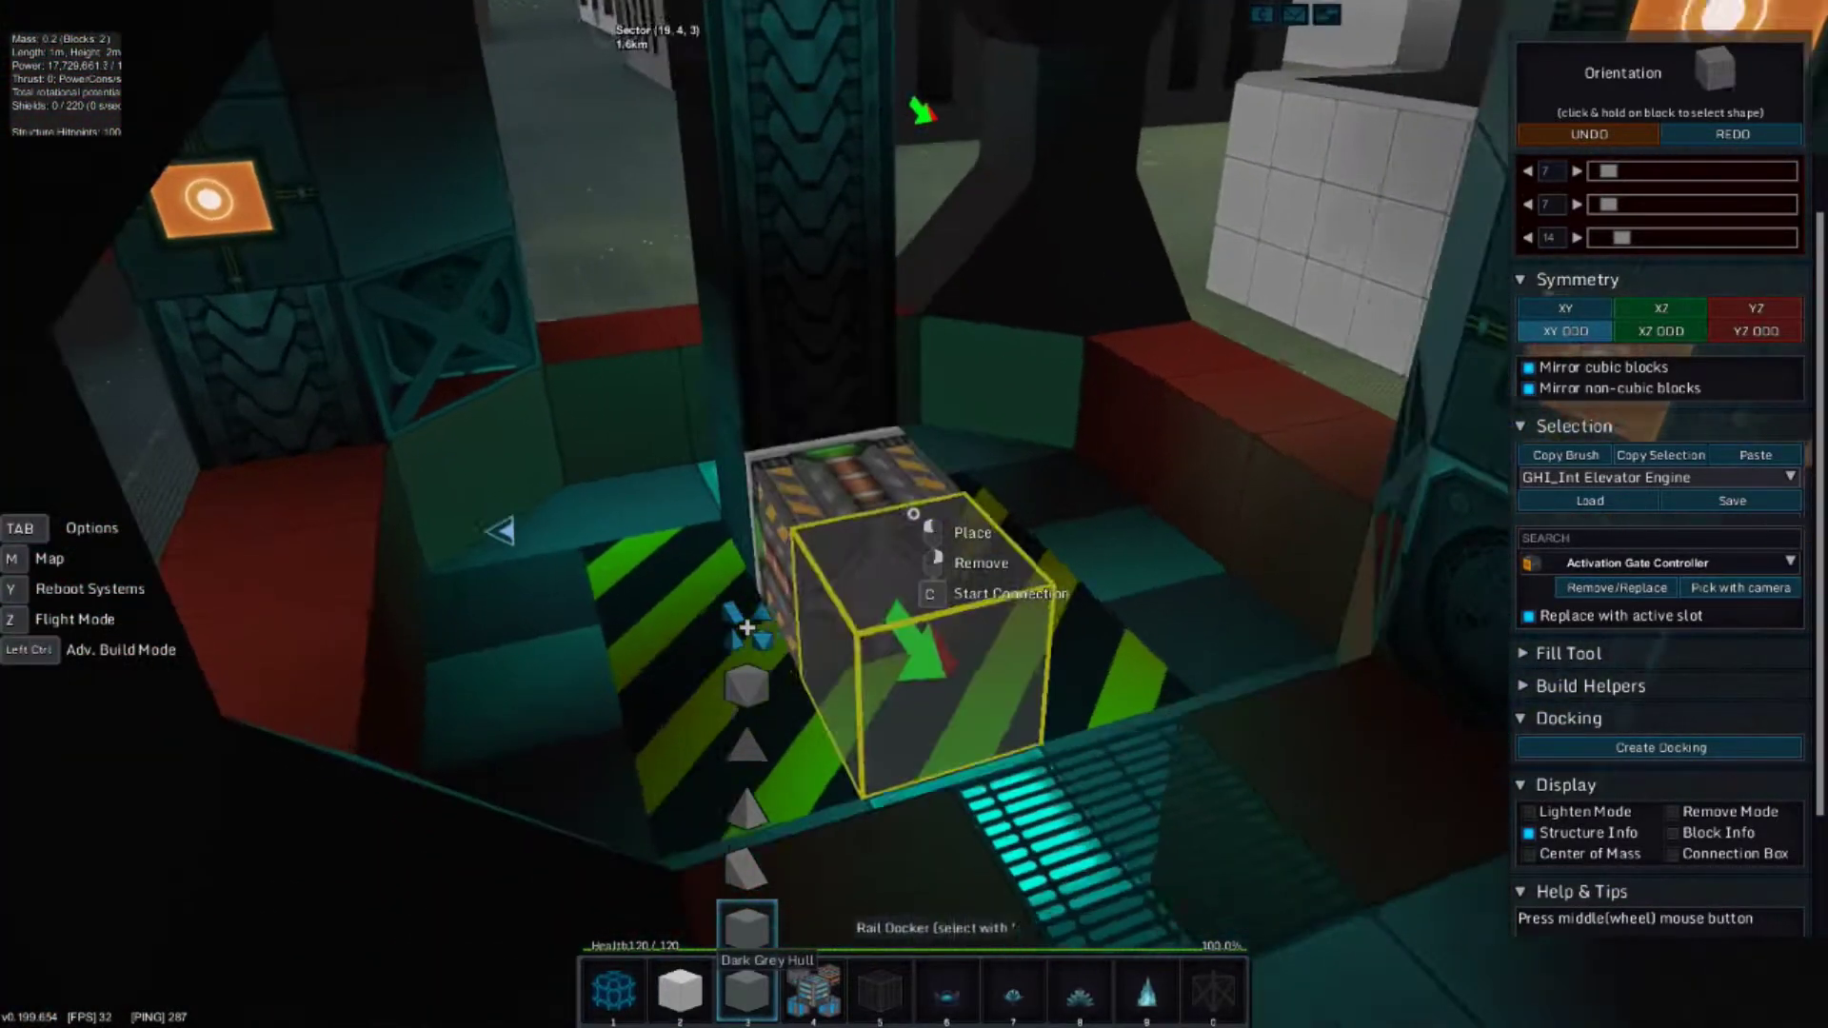
# Lay Dark Grey Hull cubes around the rail docker.
pyautogui.click(913, 514)
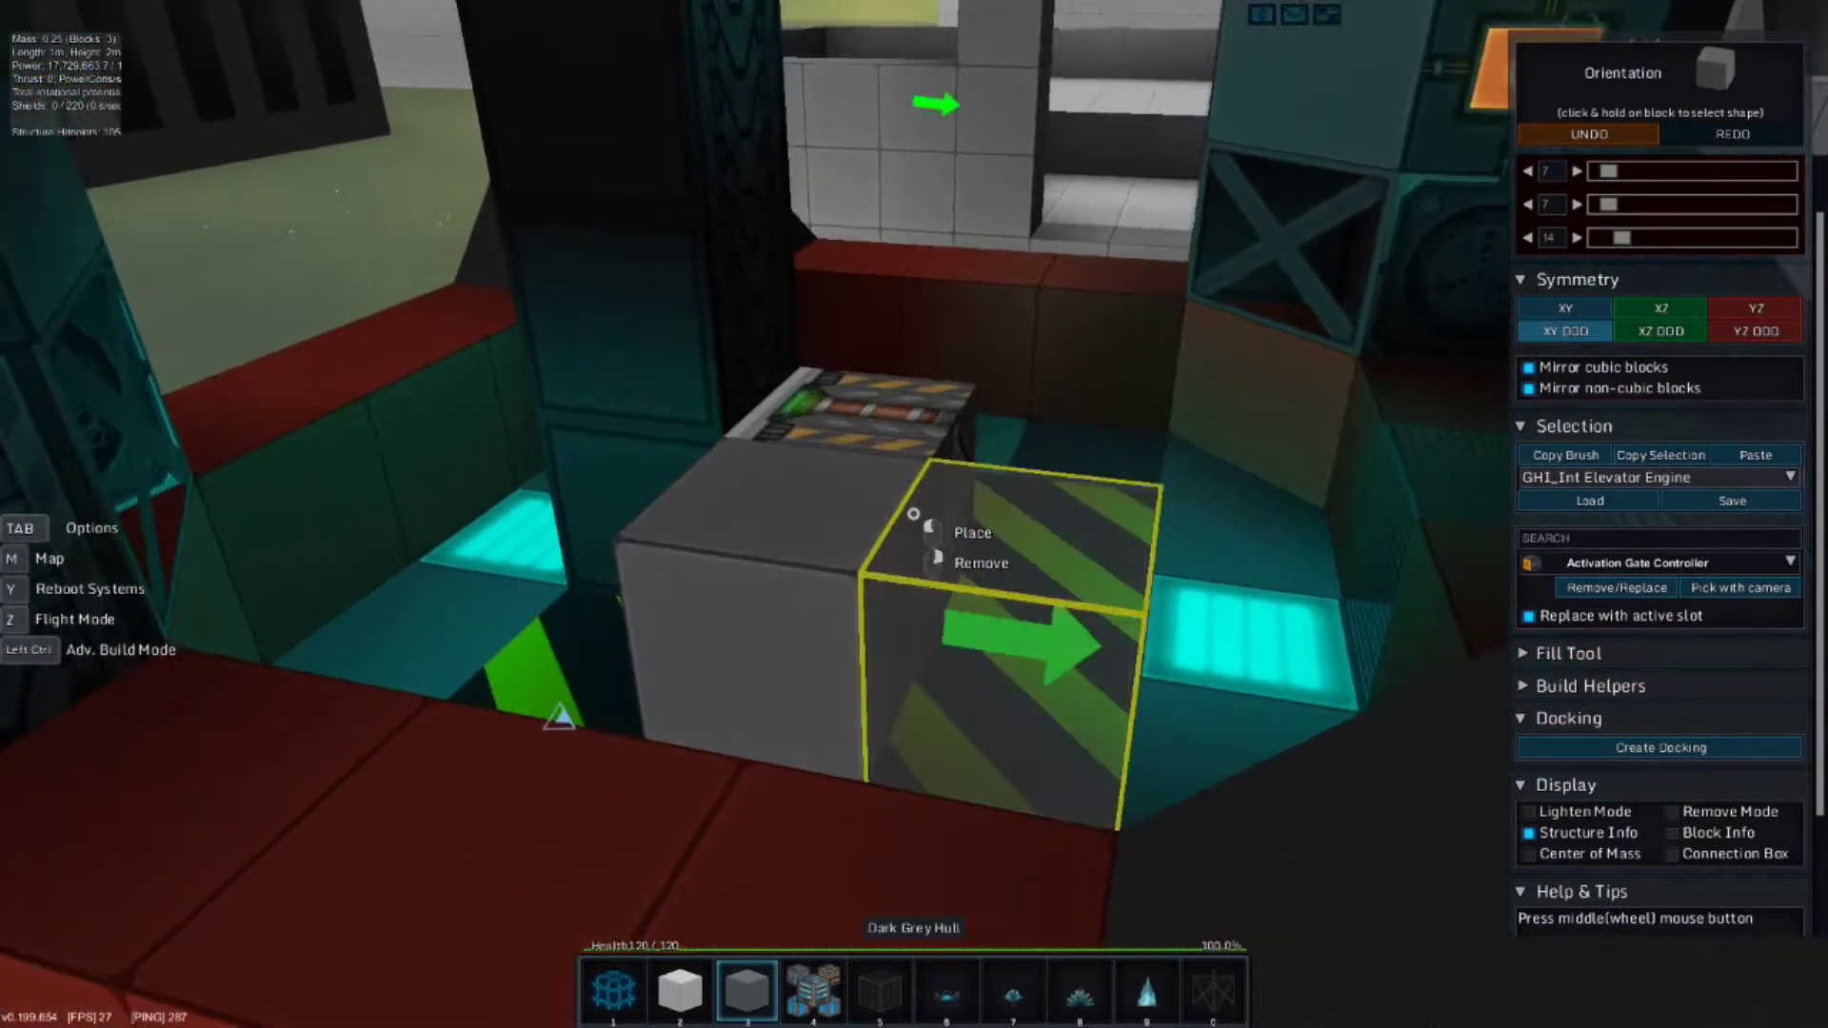
pyautogui.click(913, 514)
pyautogui.click(913, 515)
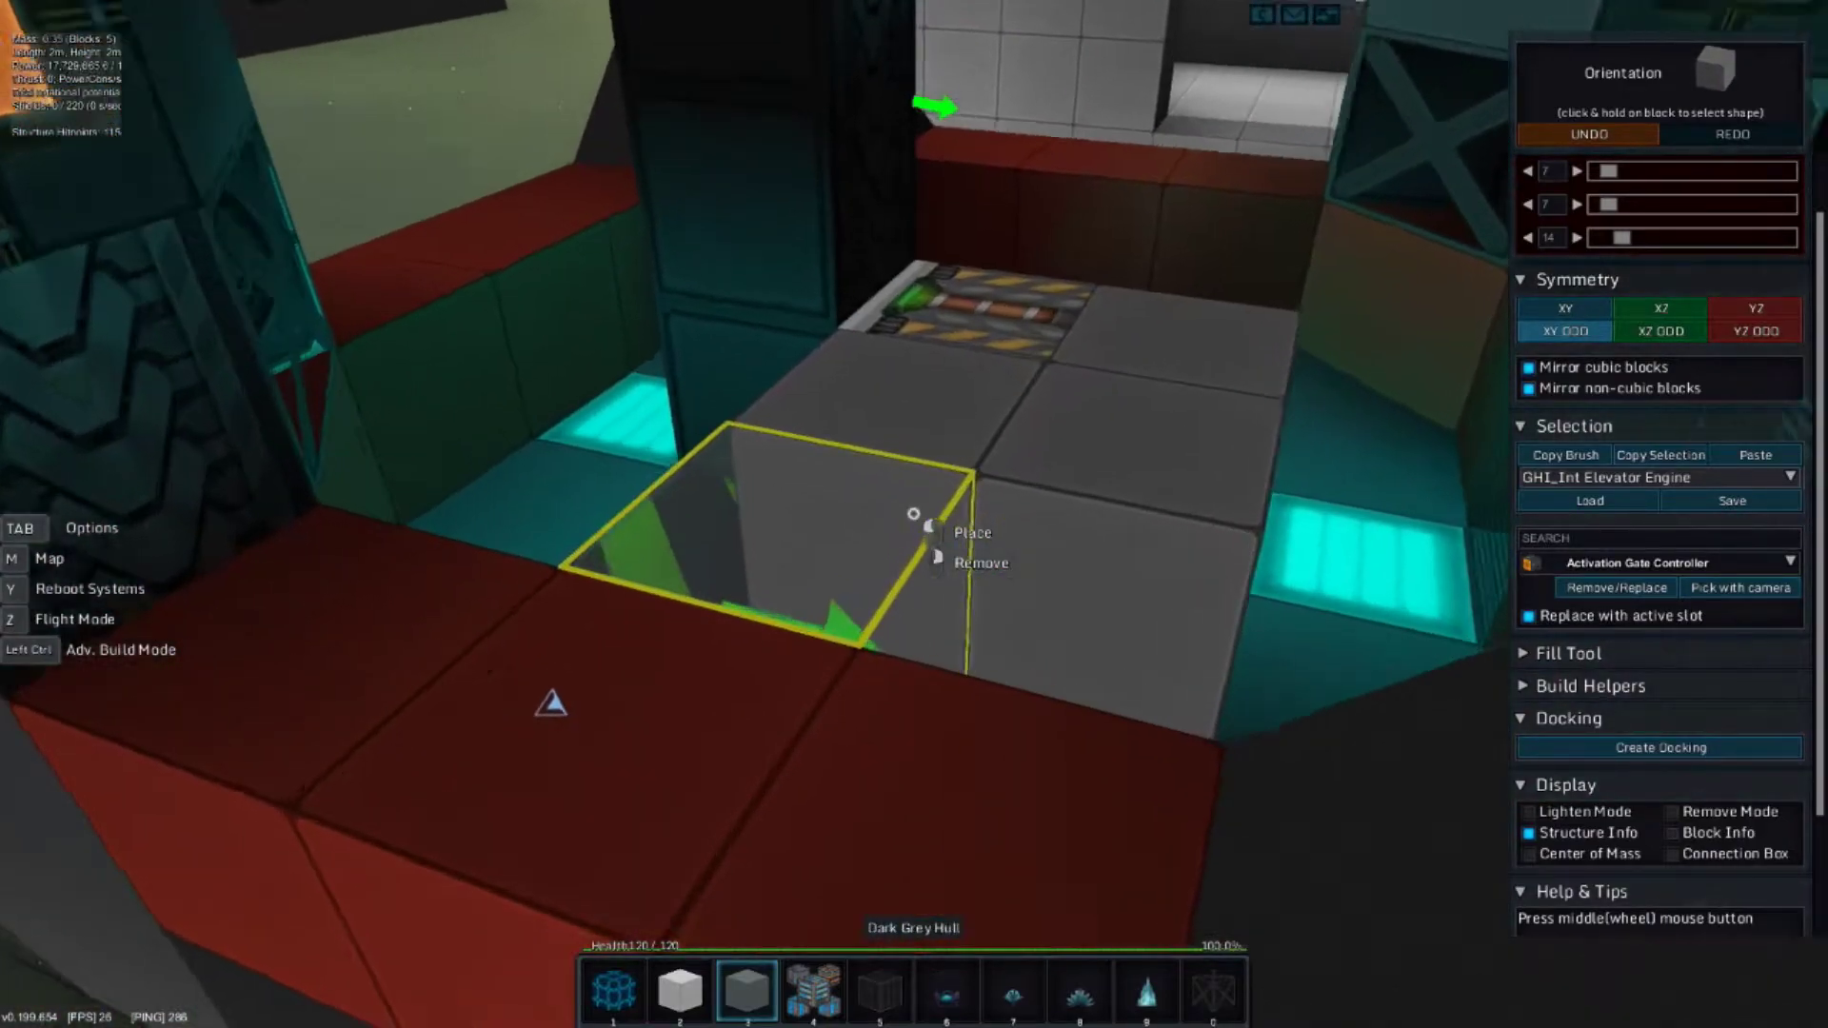
pyautogui.click(913, 514)
pyautogui.click(913, 514)
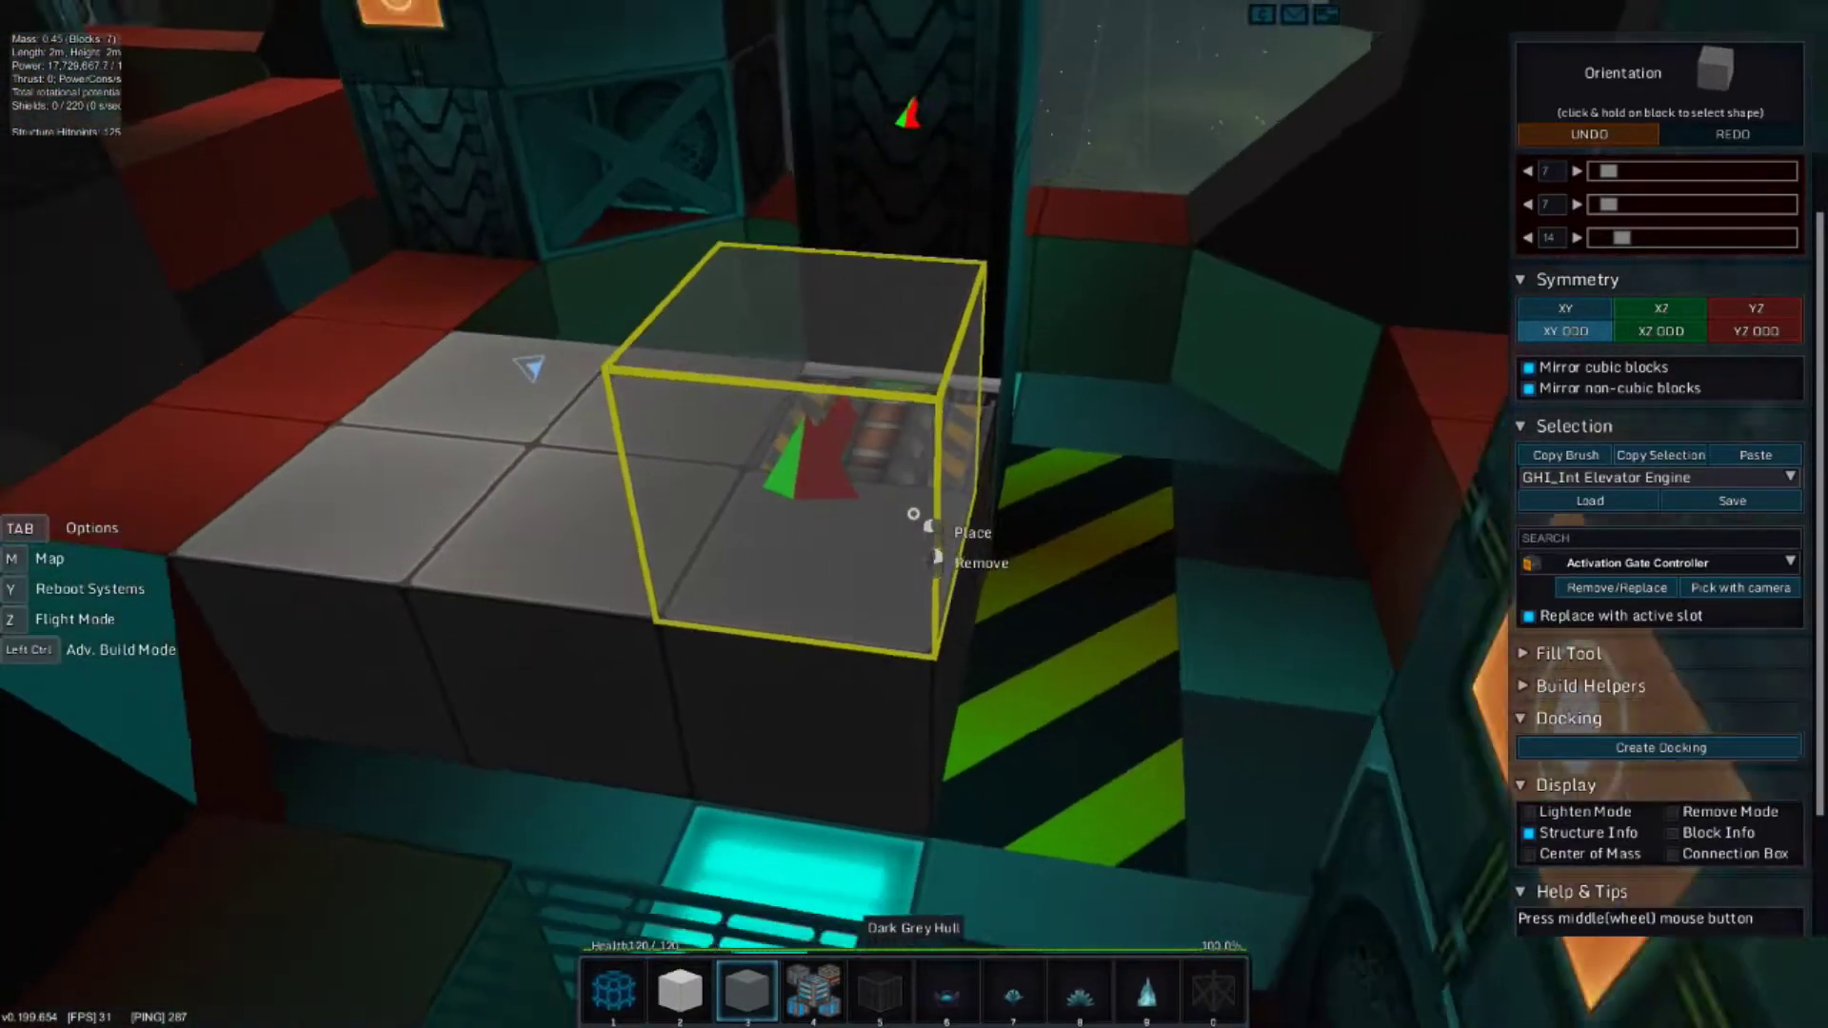
# Turn on YZ symmetry and extend the platform with mirrored hull blocks.
pyautogui.click(1755, 307)
pyautogui.click(913, 515)
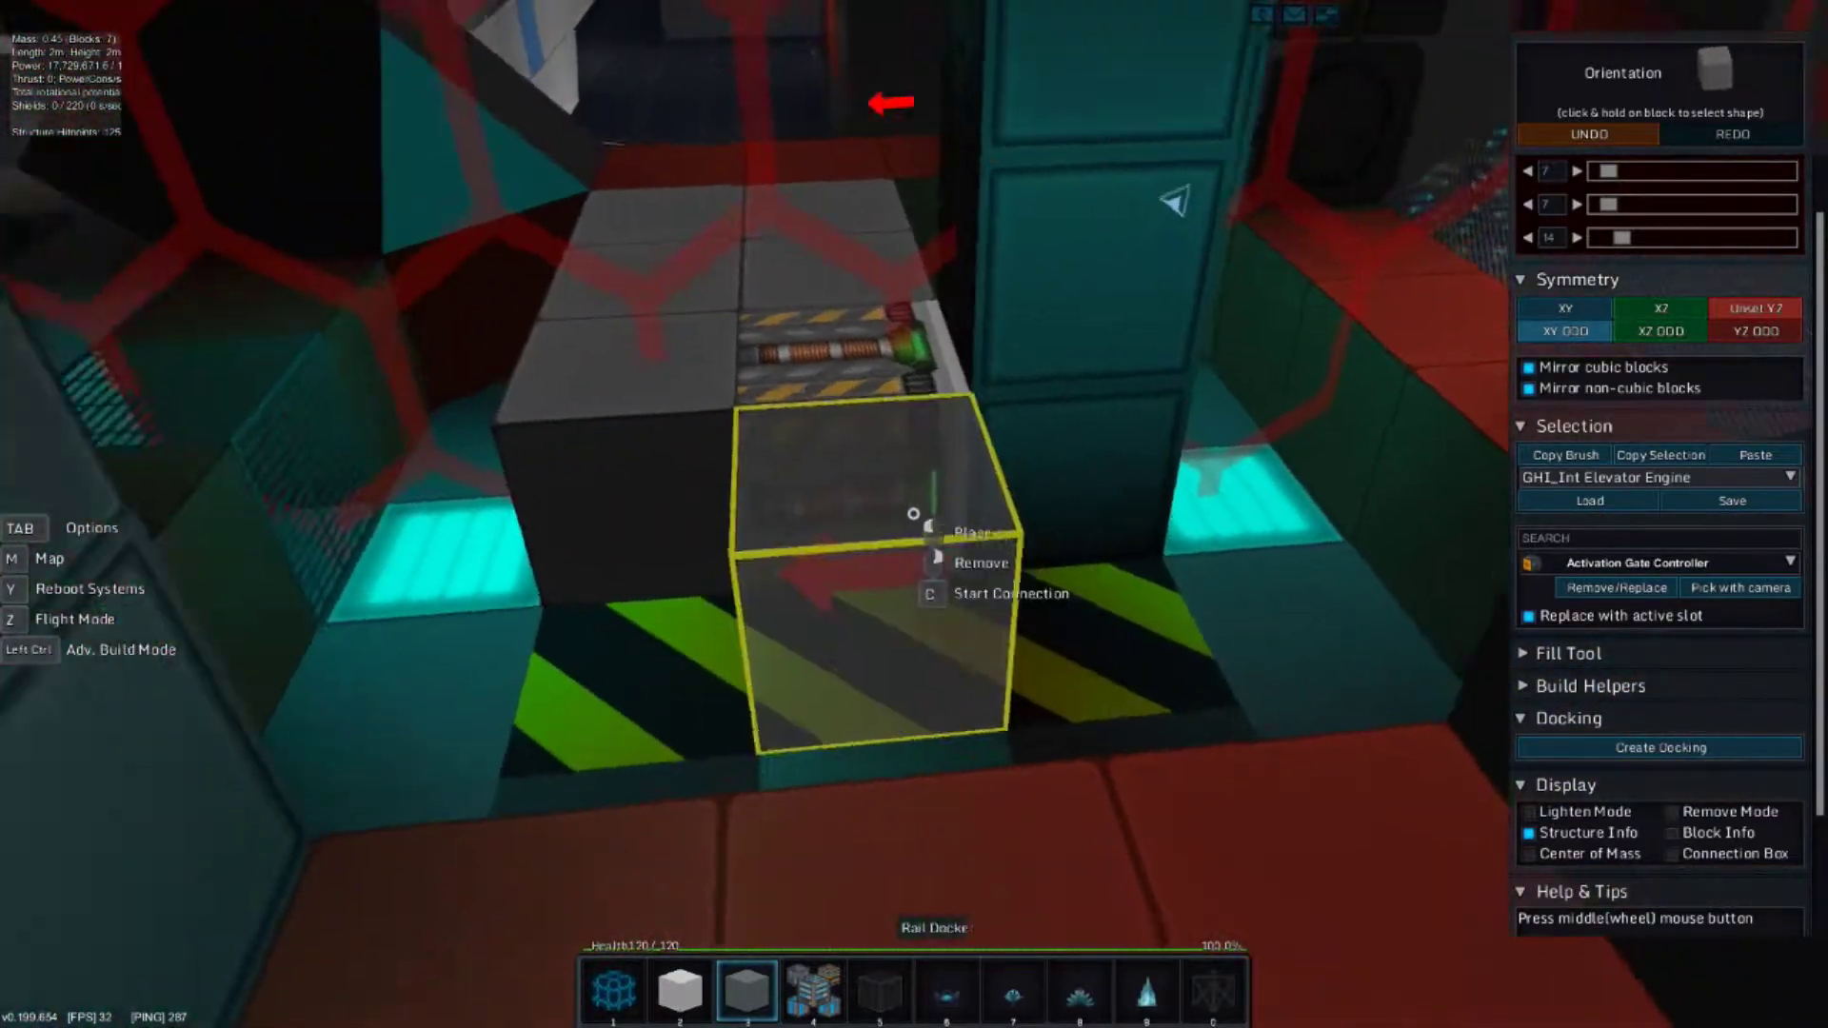
pyautogui.click(913, 514)
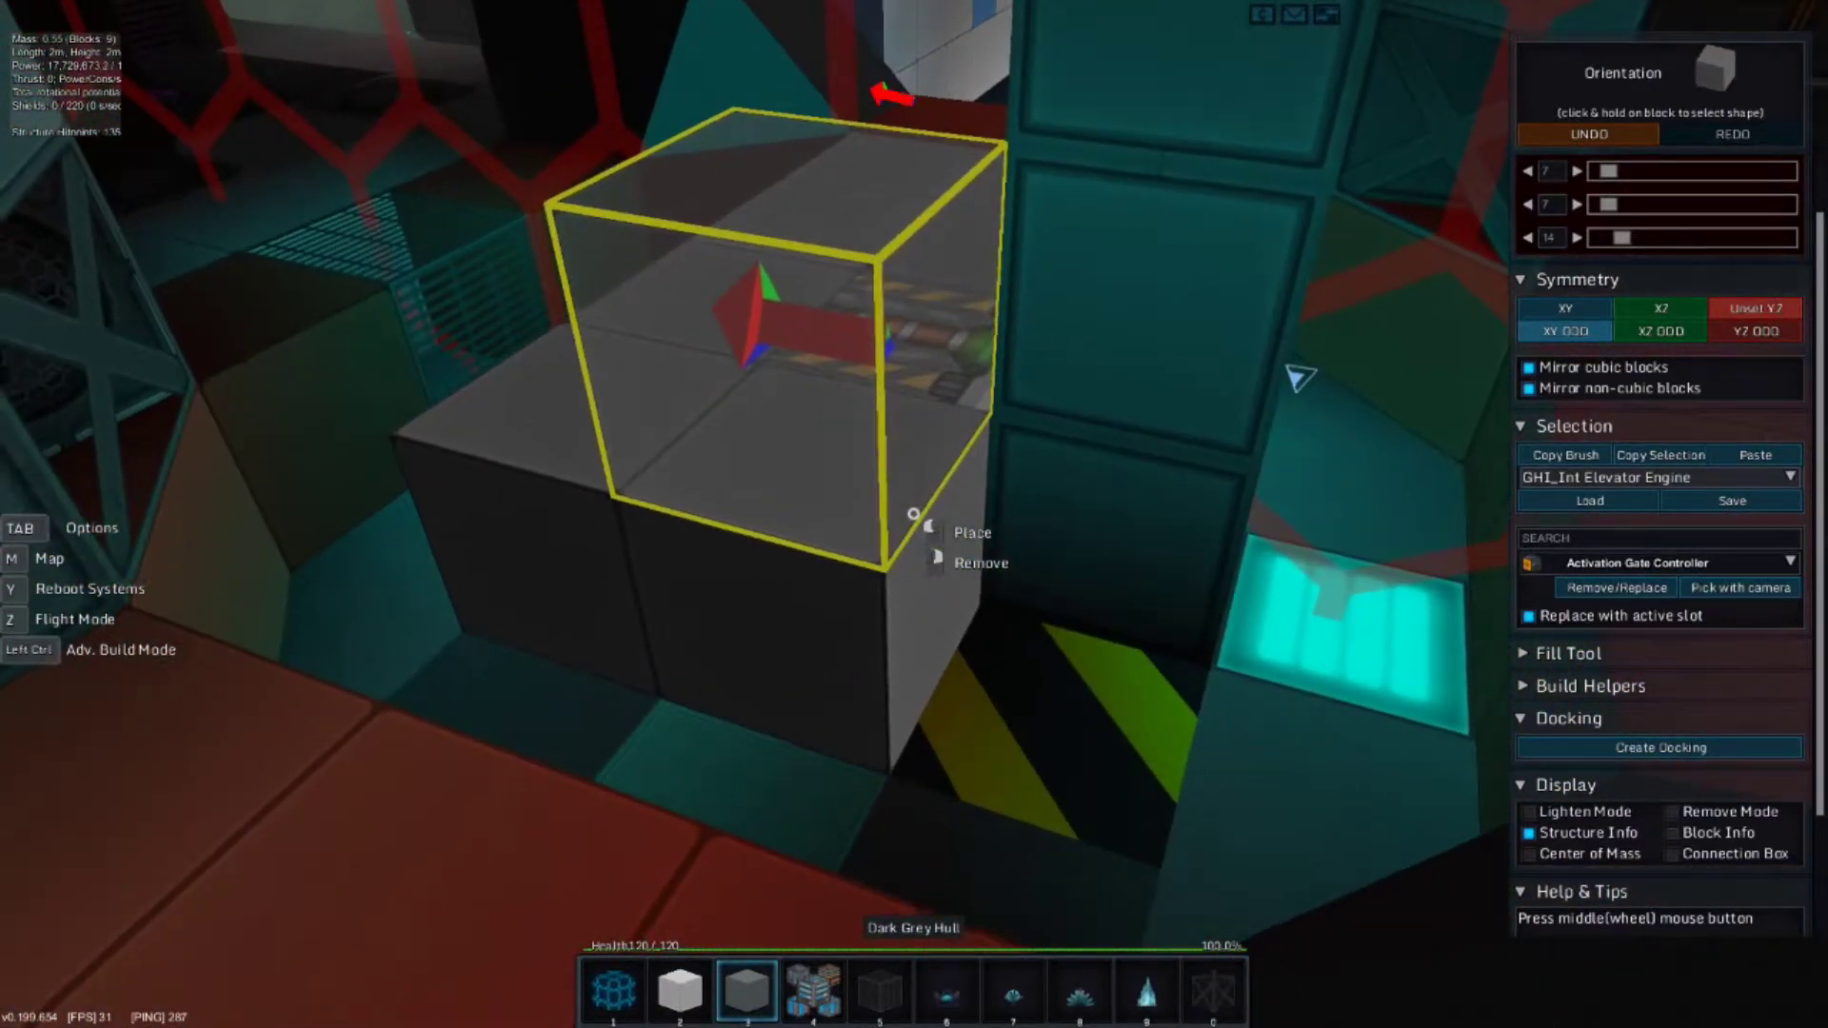
pyautogui.click(913, 515)
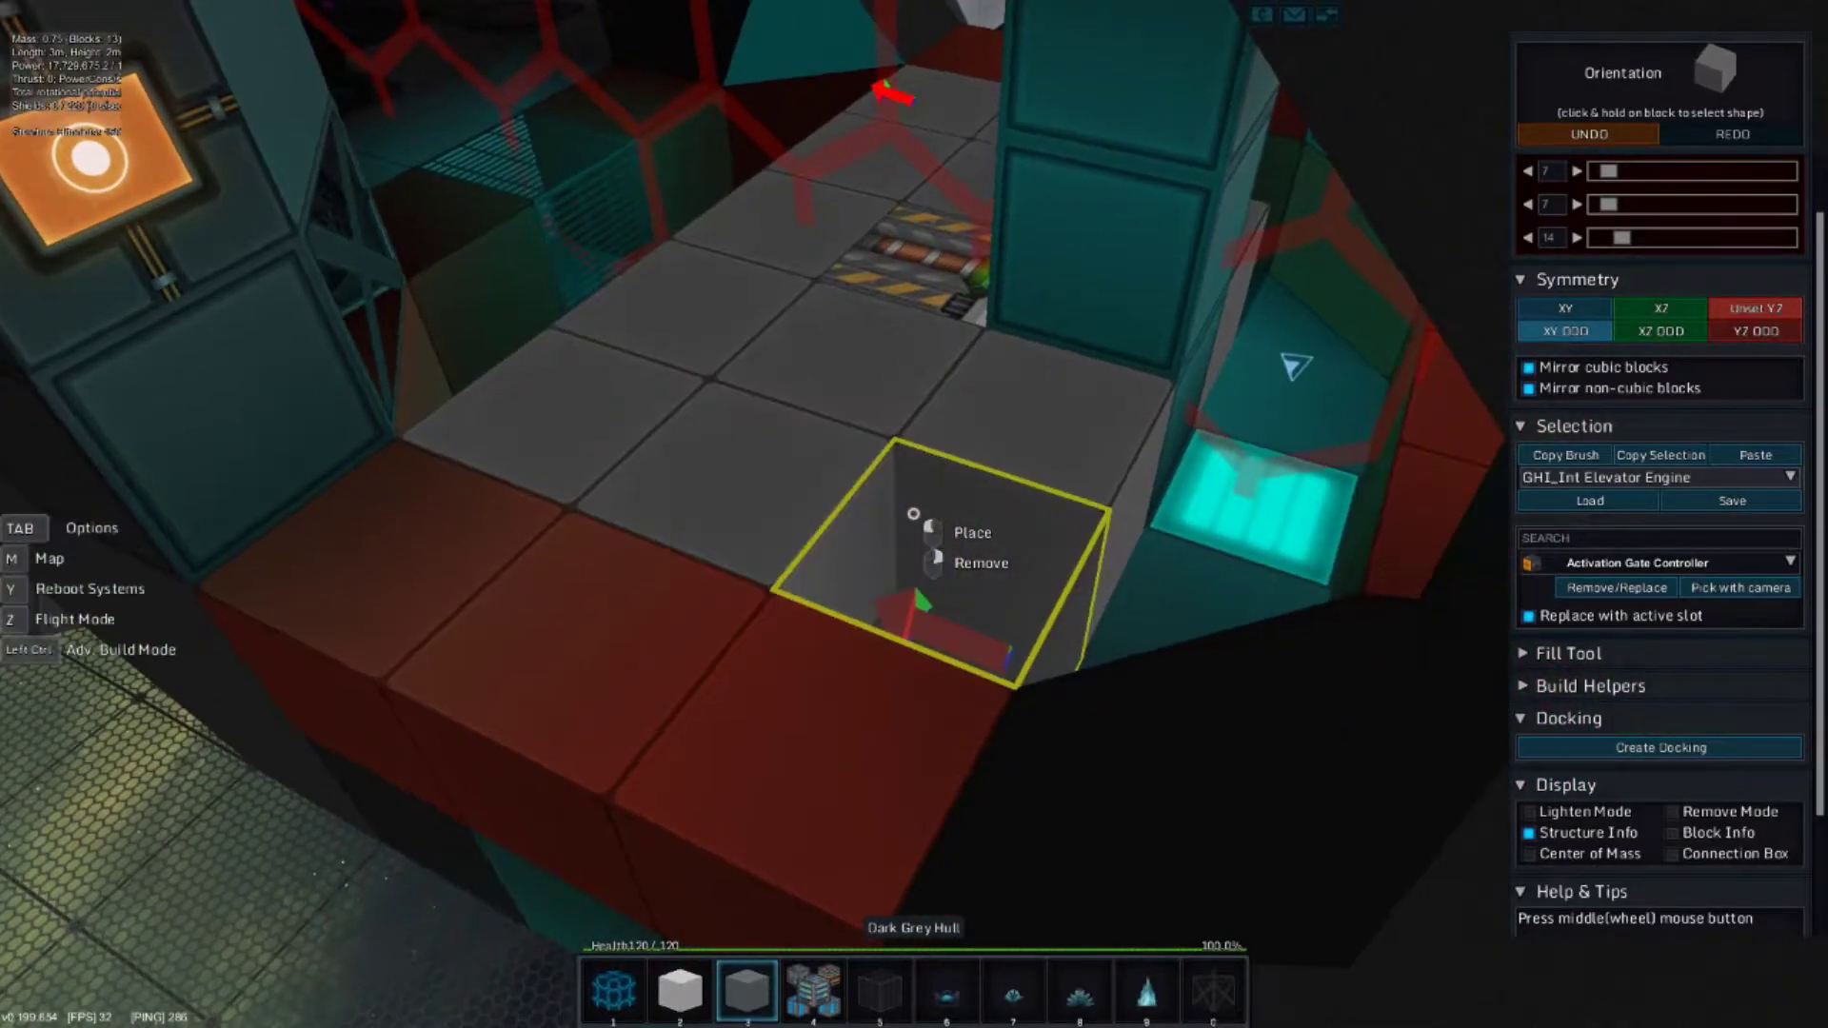
pyautogui.click(913, 514)
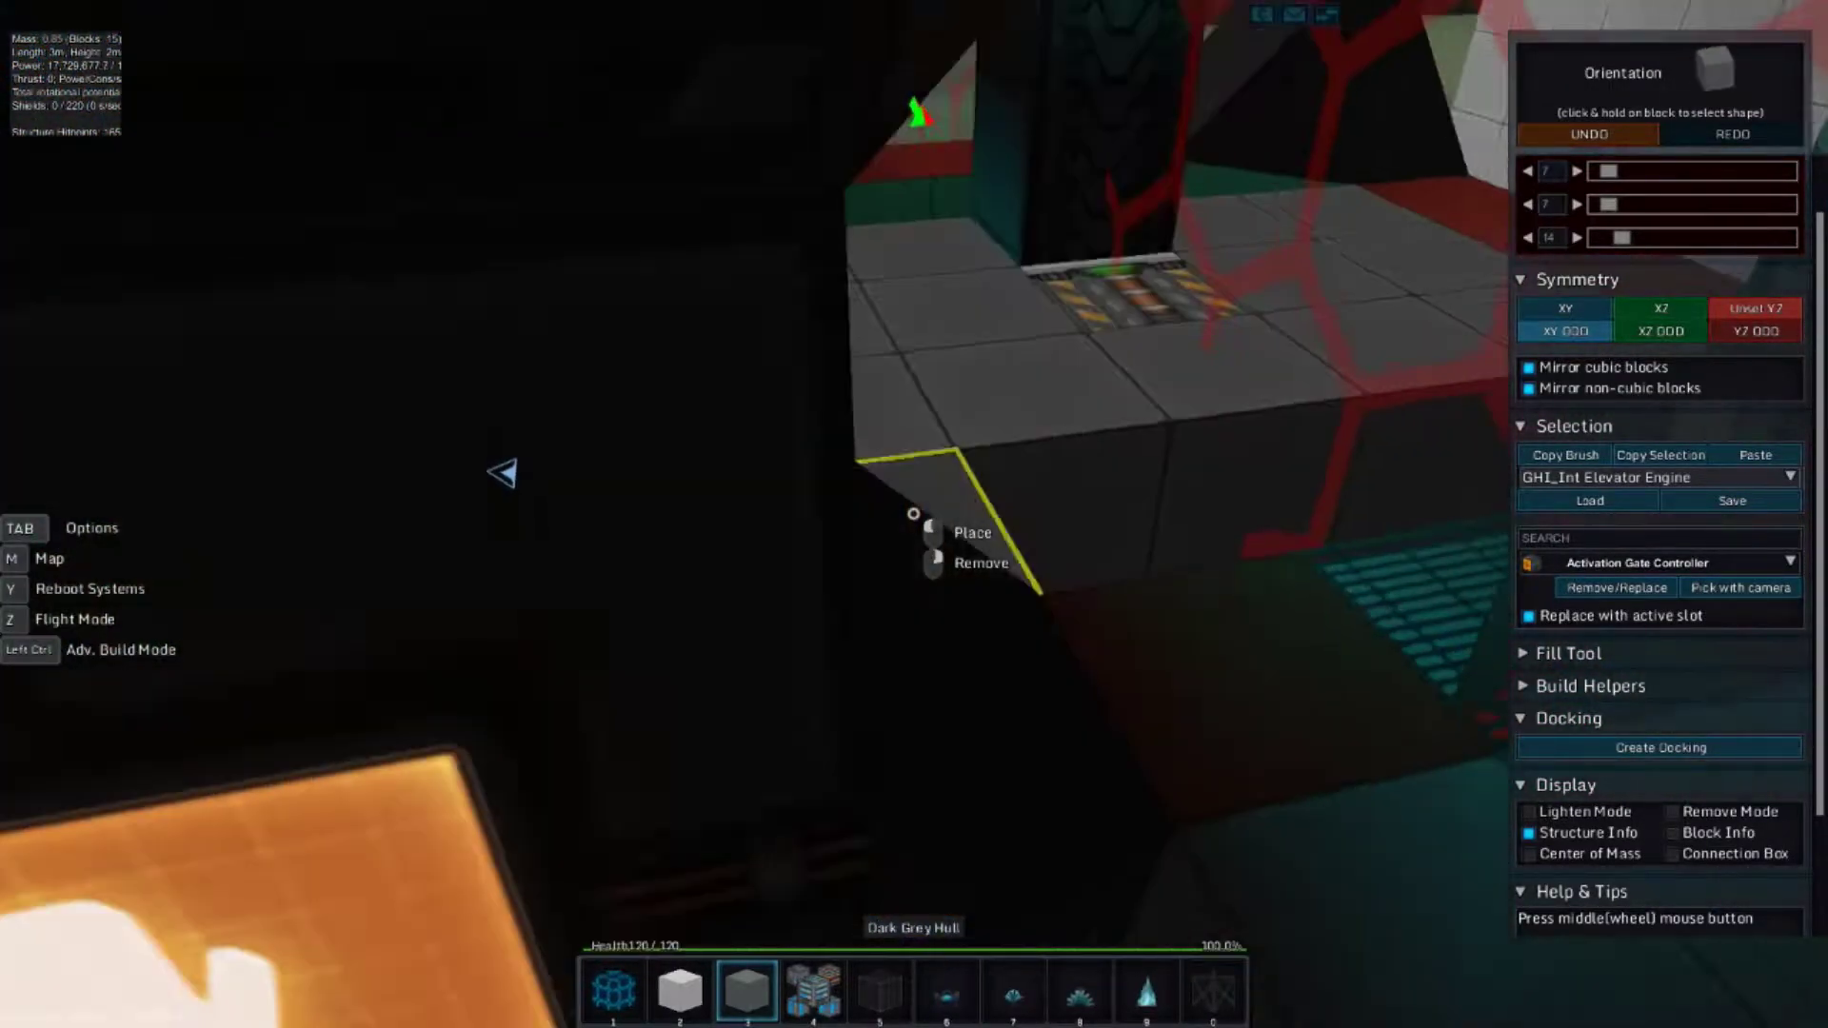
# Add sloped hull wedges along the platform edge.
pyautogui.press('3')
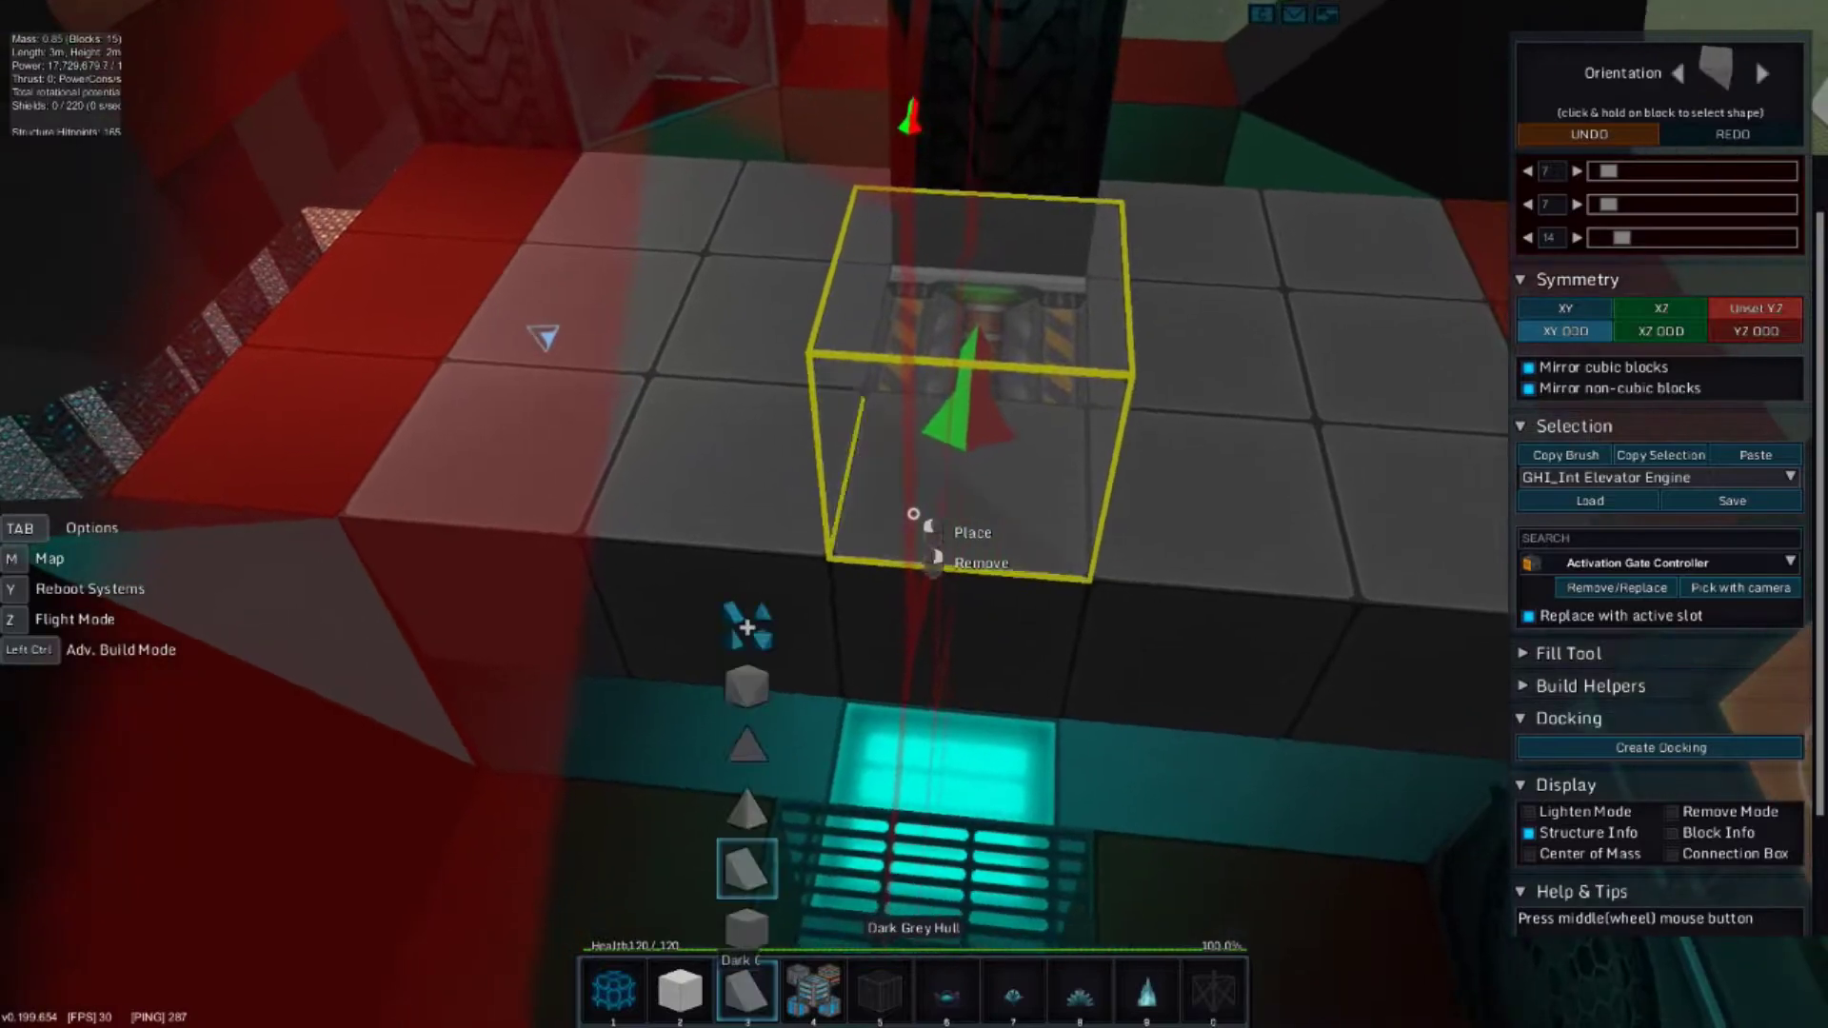
pyautogui.scroll(-1, 1616, 371)
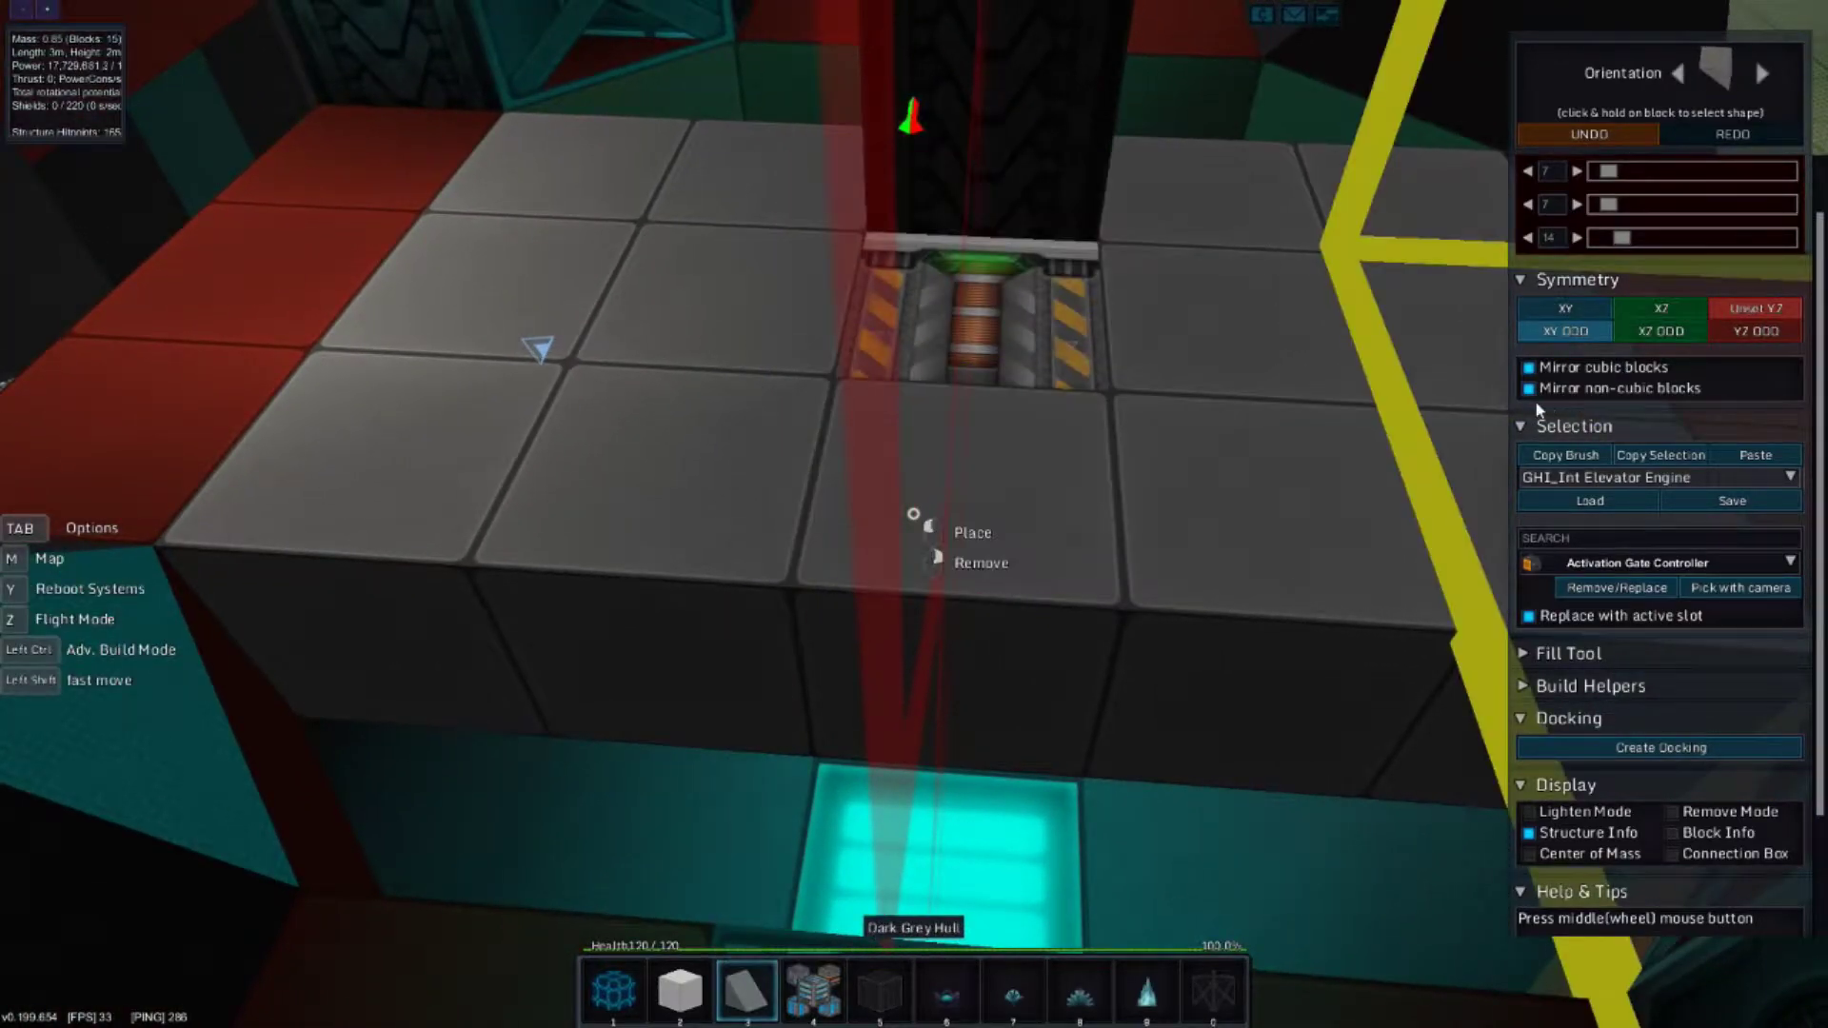
pyautogui.click(1157, 565)
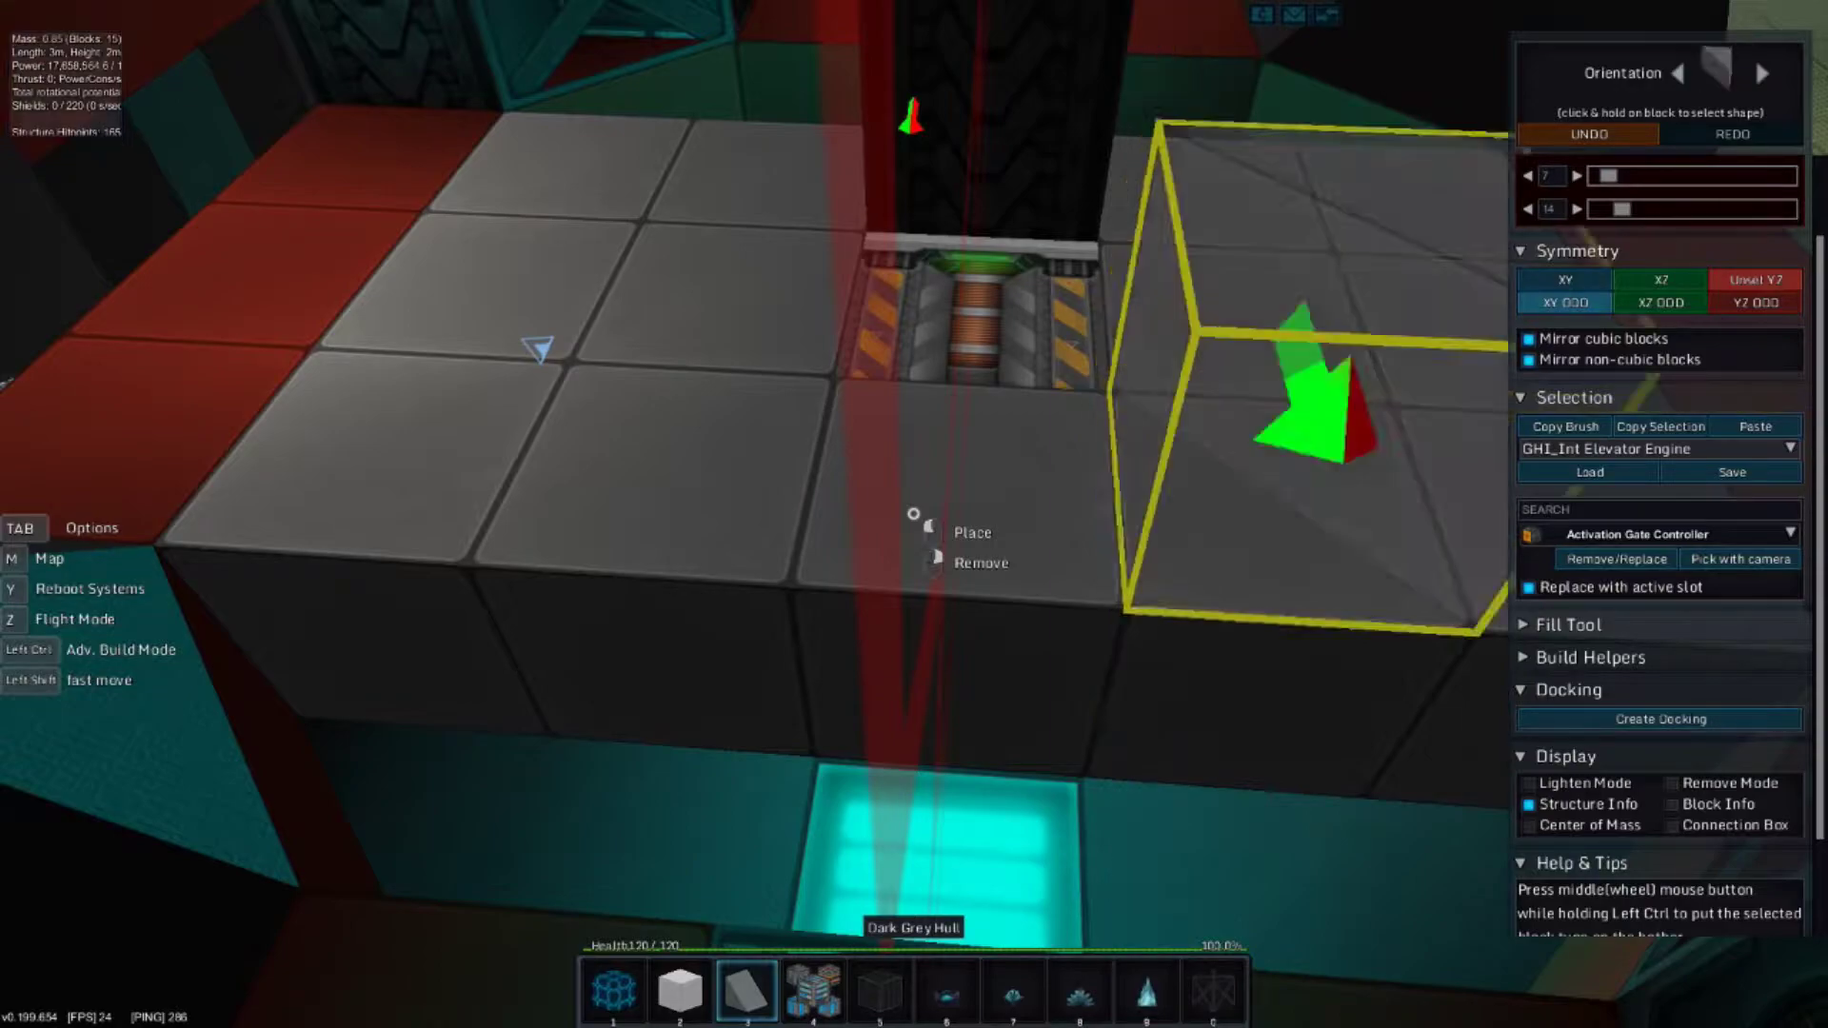
pyautogui.press('s')
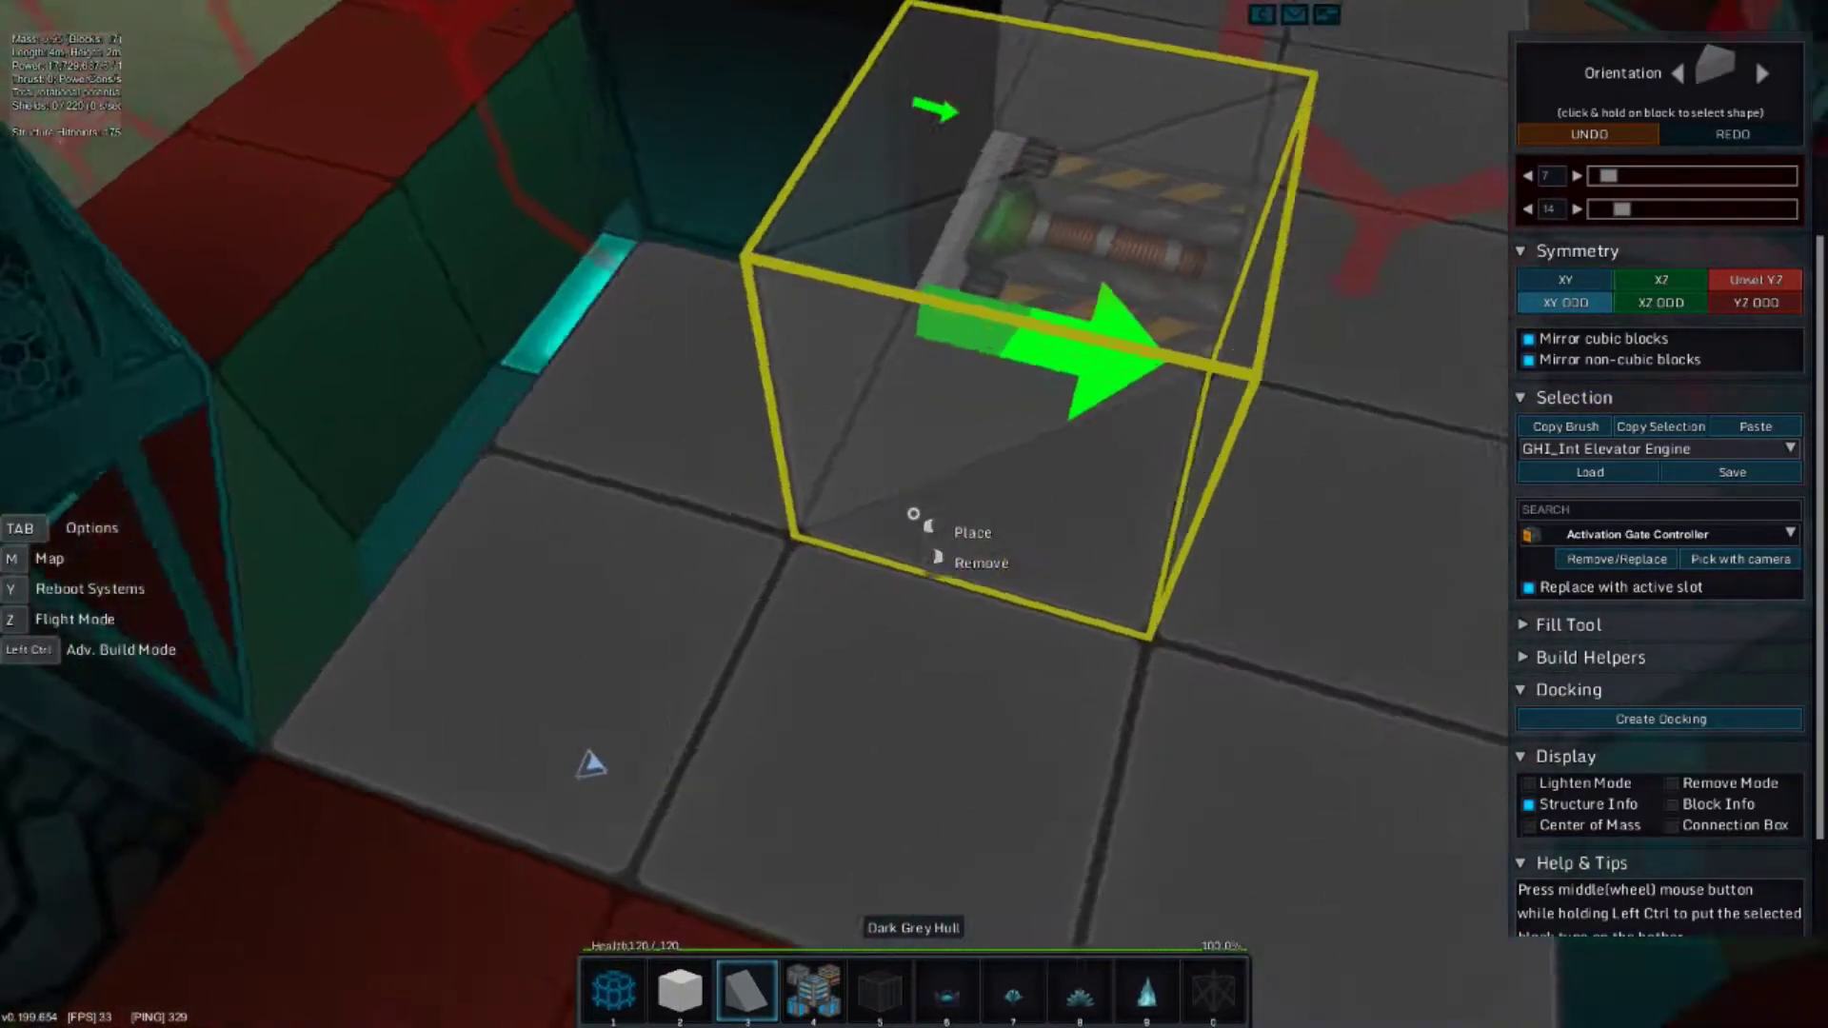
pyautogui.press('w')
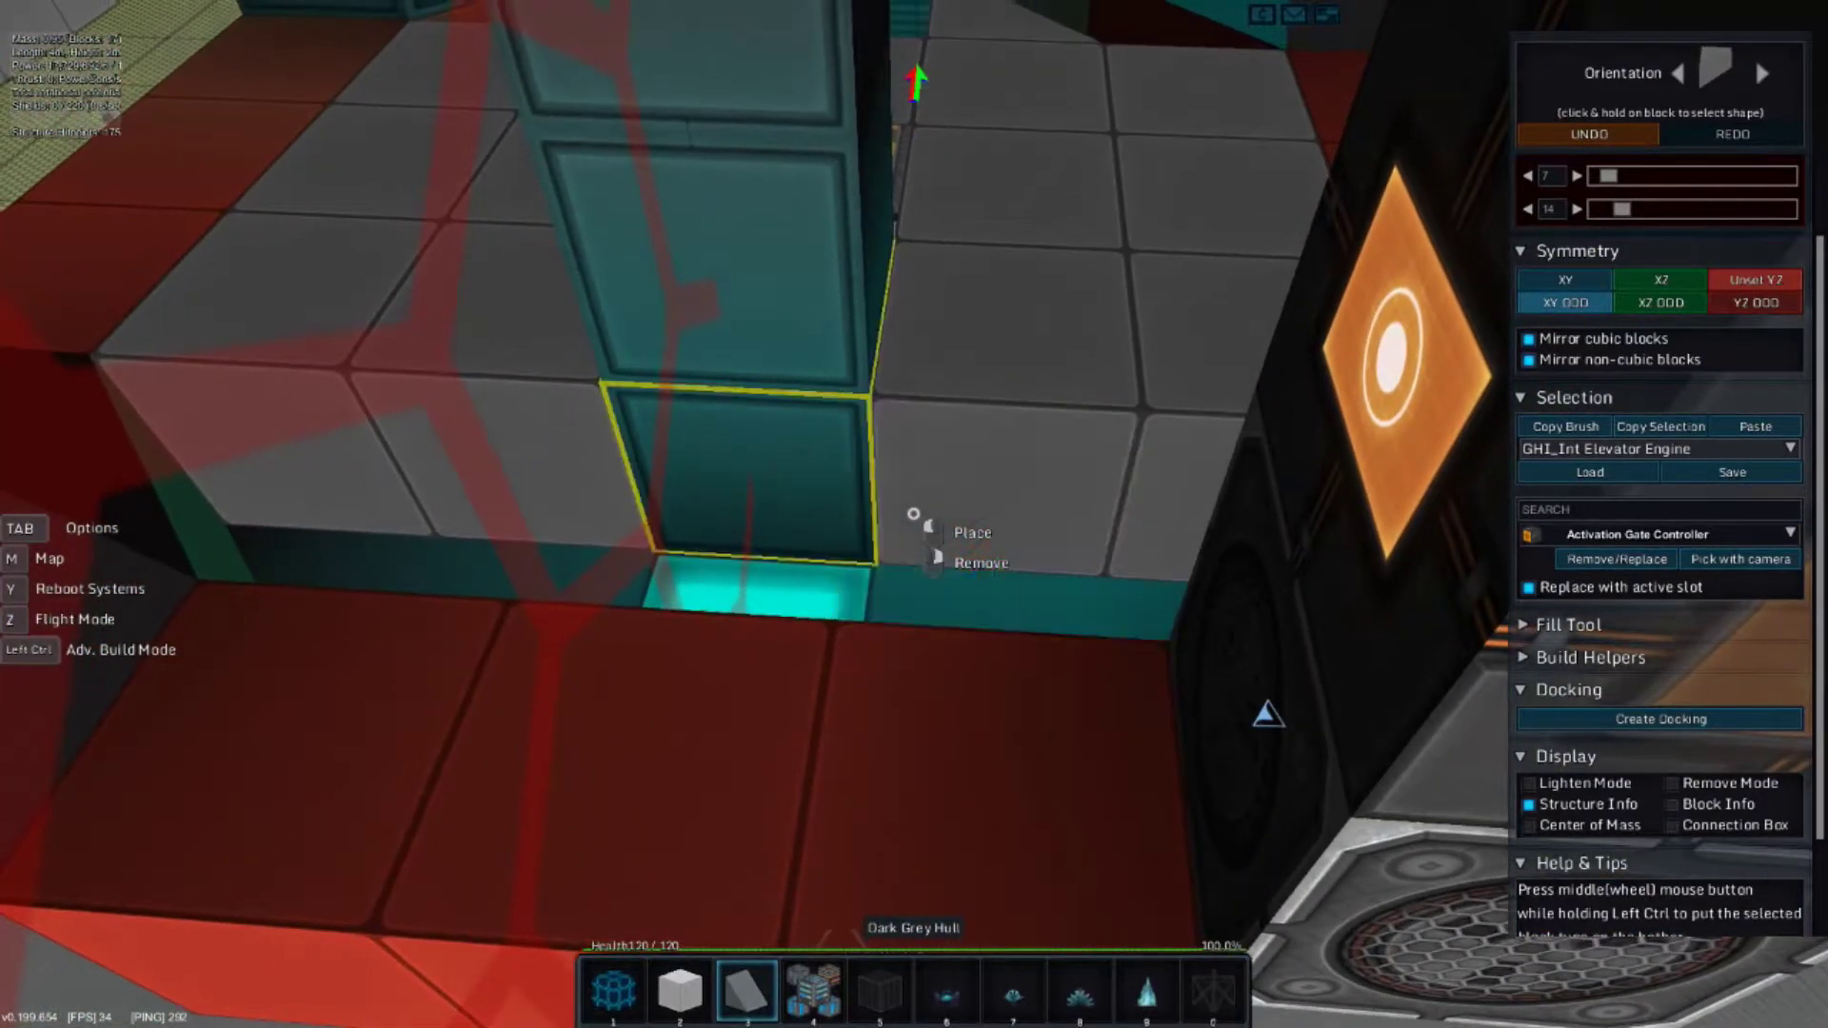
pyautogui.click(914, 519)
pyautogui.press('3')
pyautogui.scroll(1, 914, 514)
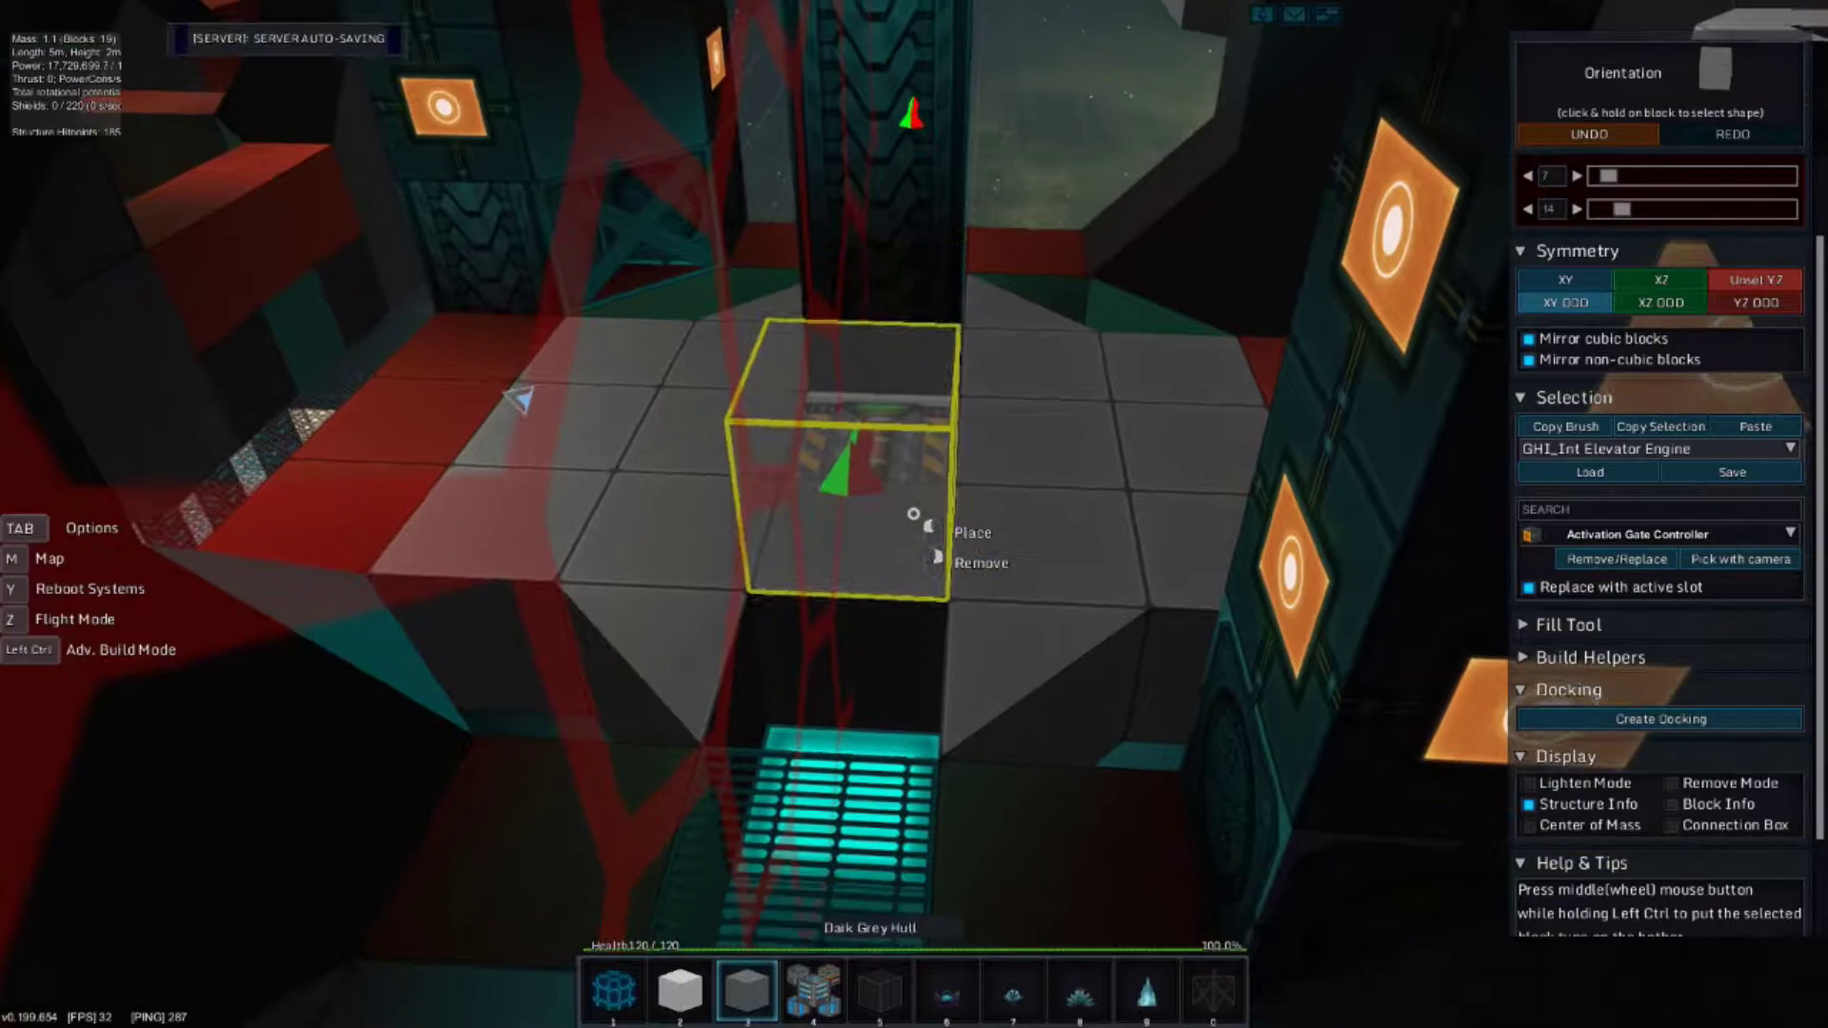
pyautogui.press('5')
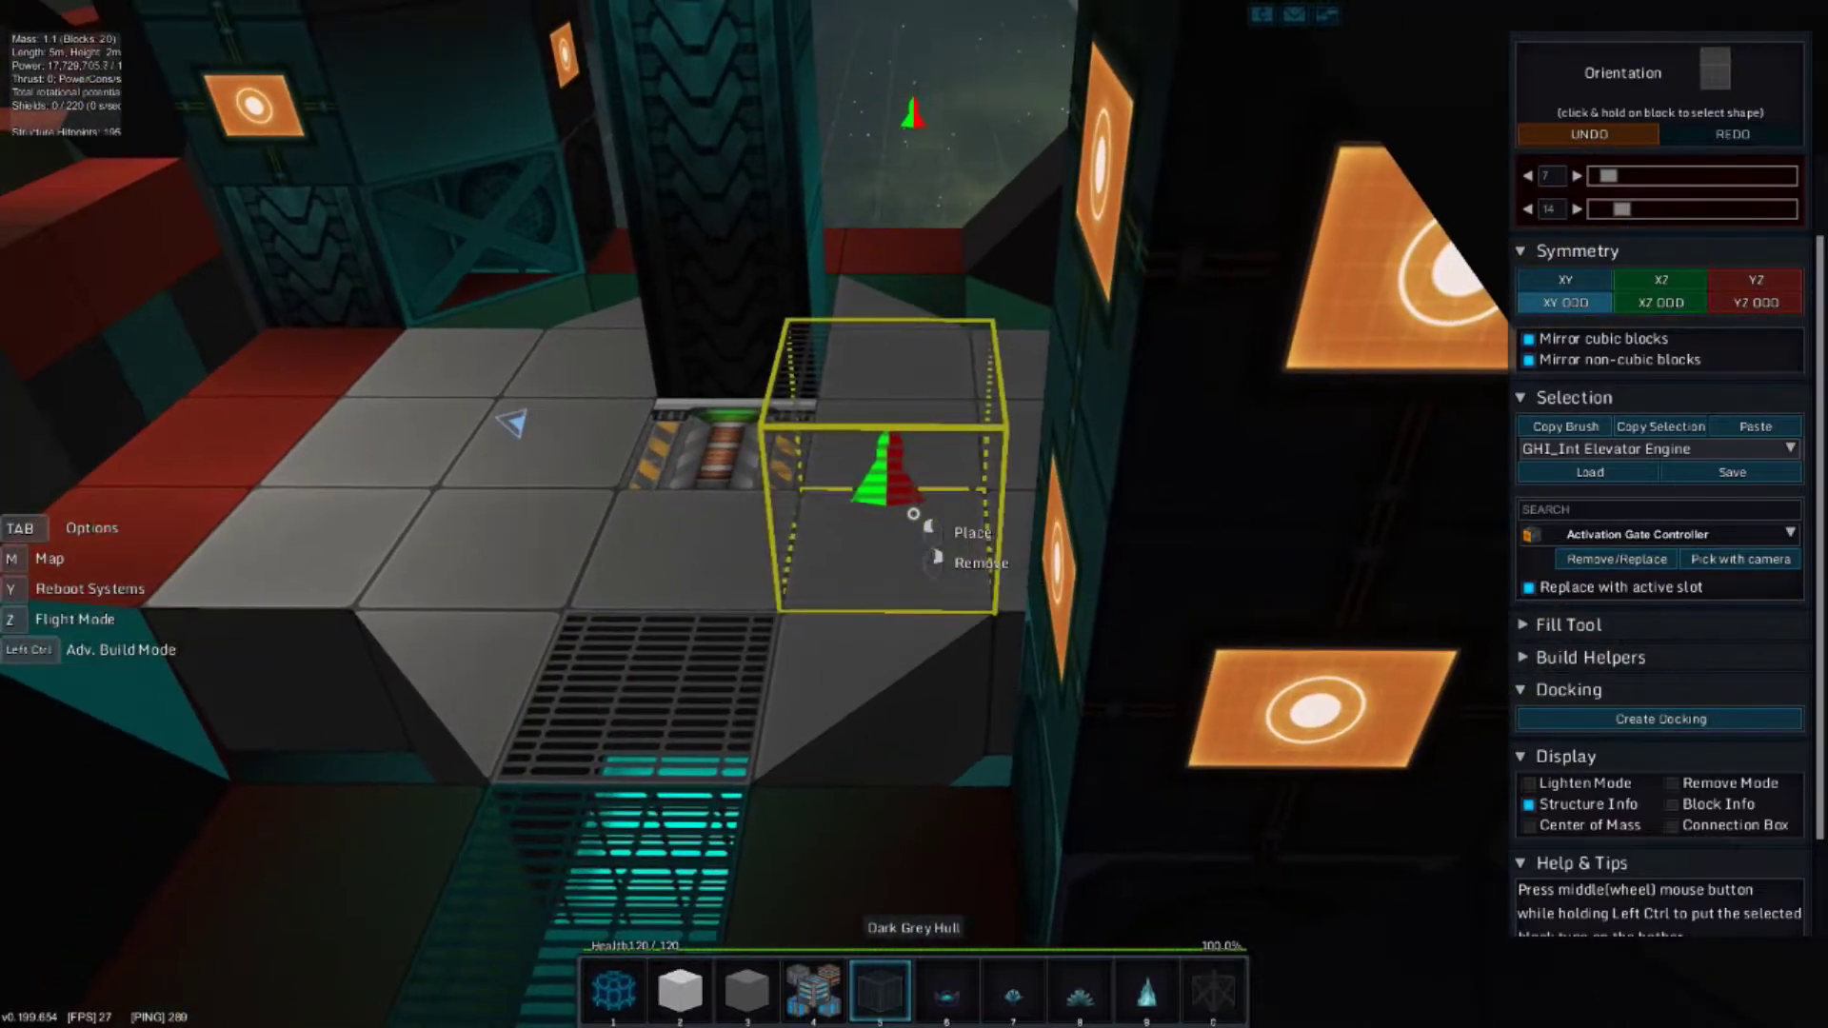
# Exit build mode with R to walk on foot beside the elevator platform.
pyautogui.press('r')
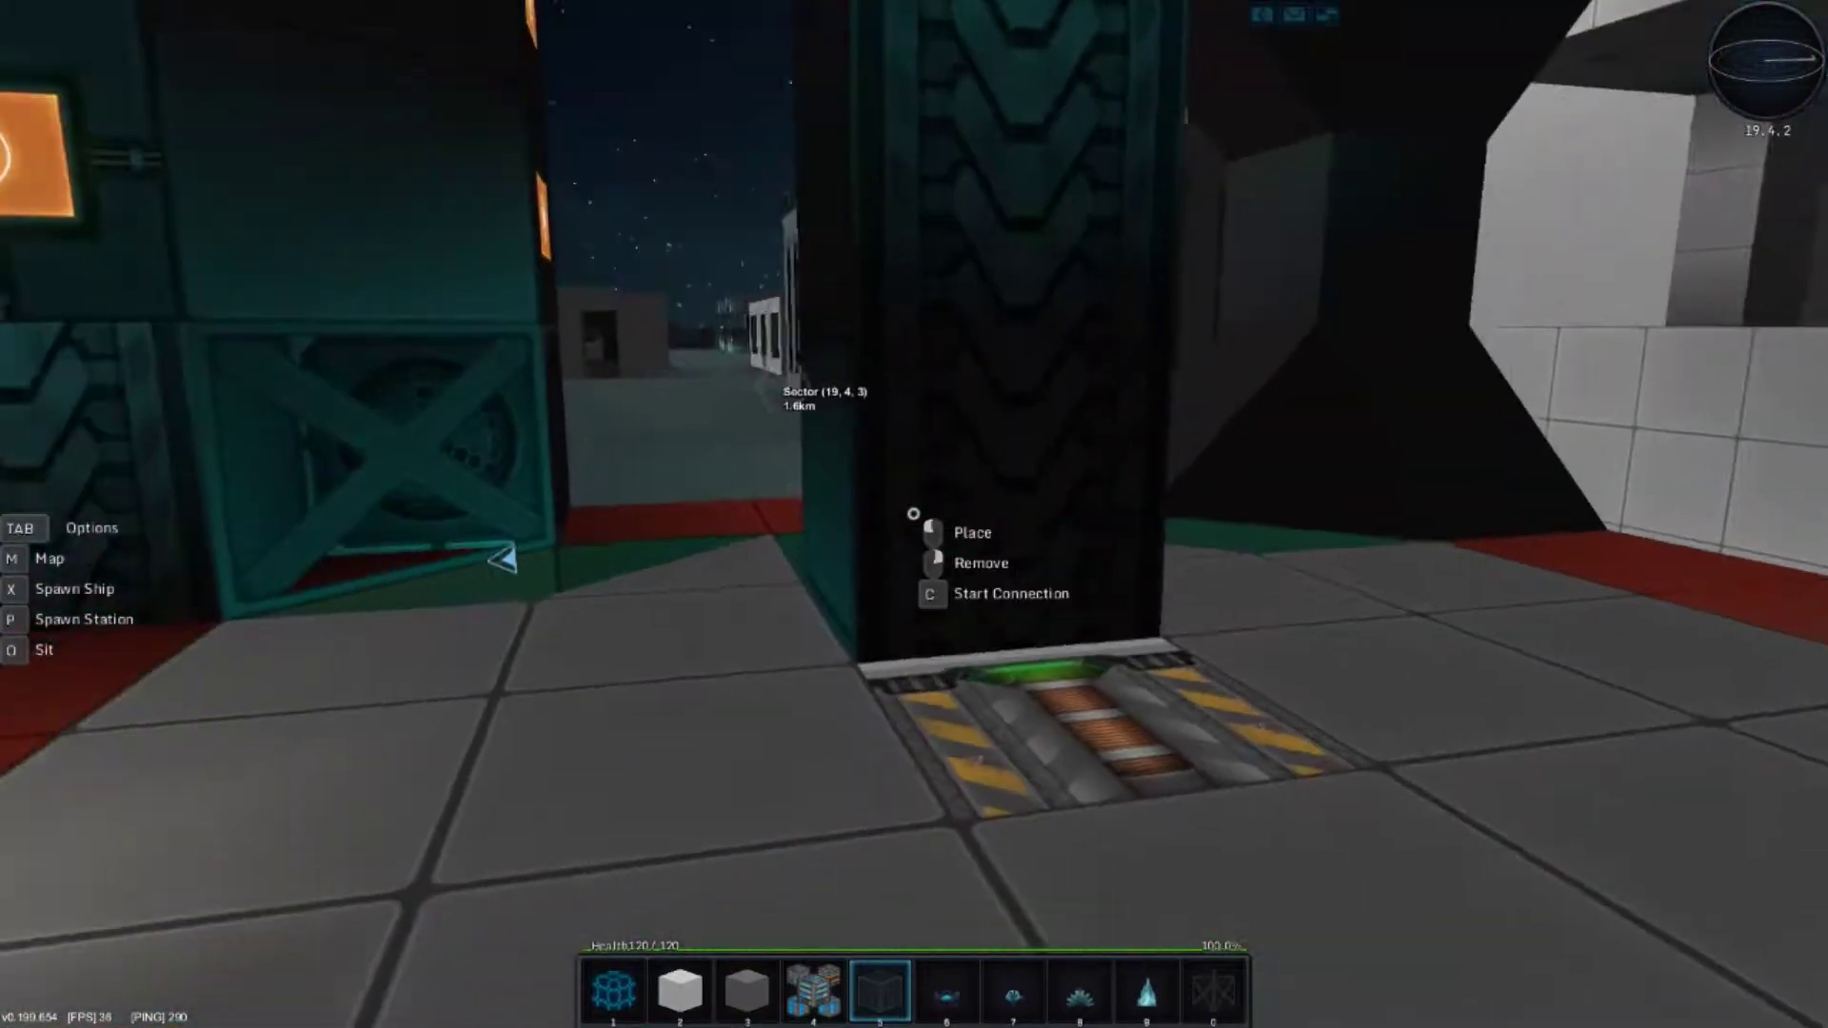
# Walk out of the elevator through the doorway beside the pillar and across the grated floor.
pyautogui.press('s')
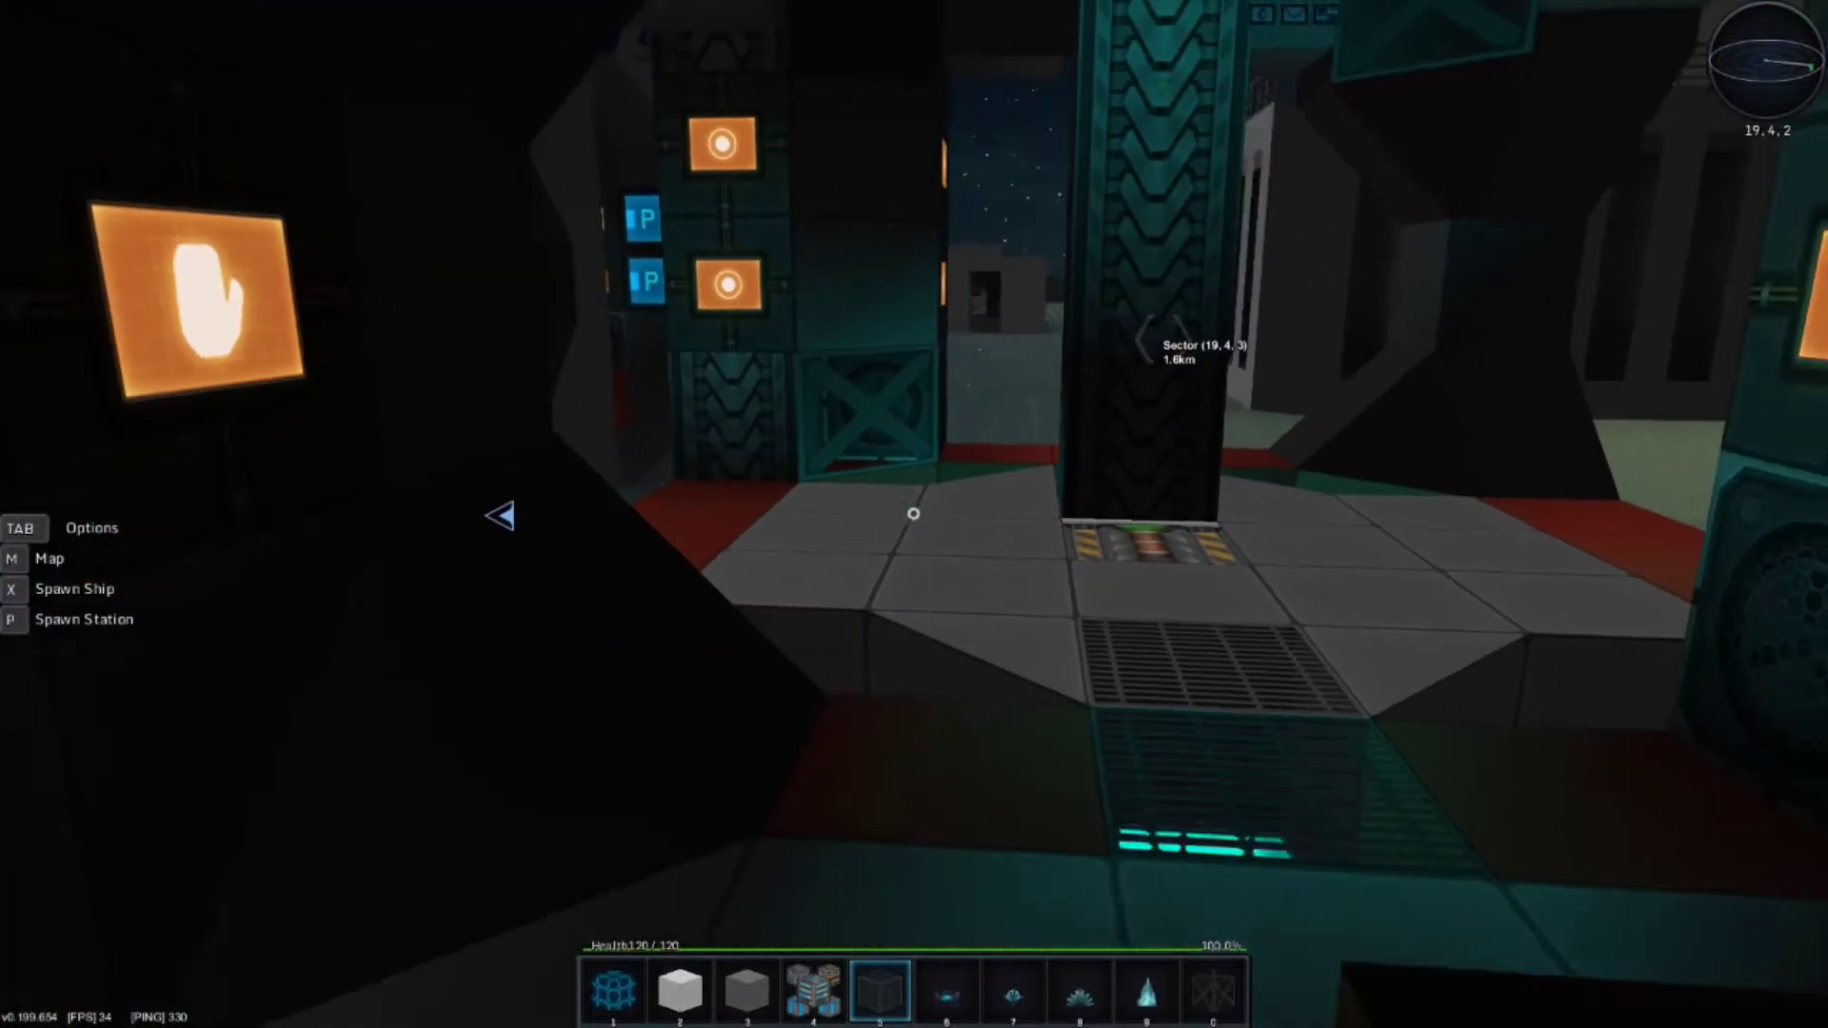
pyautogui.press('w')
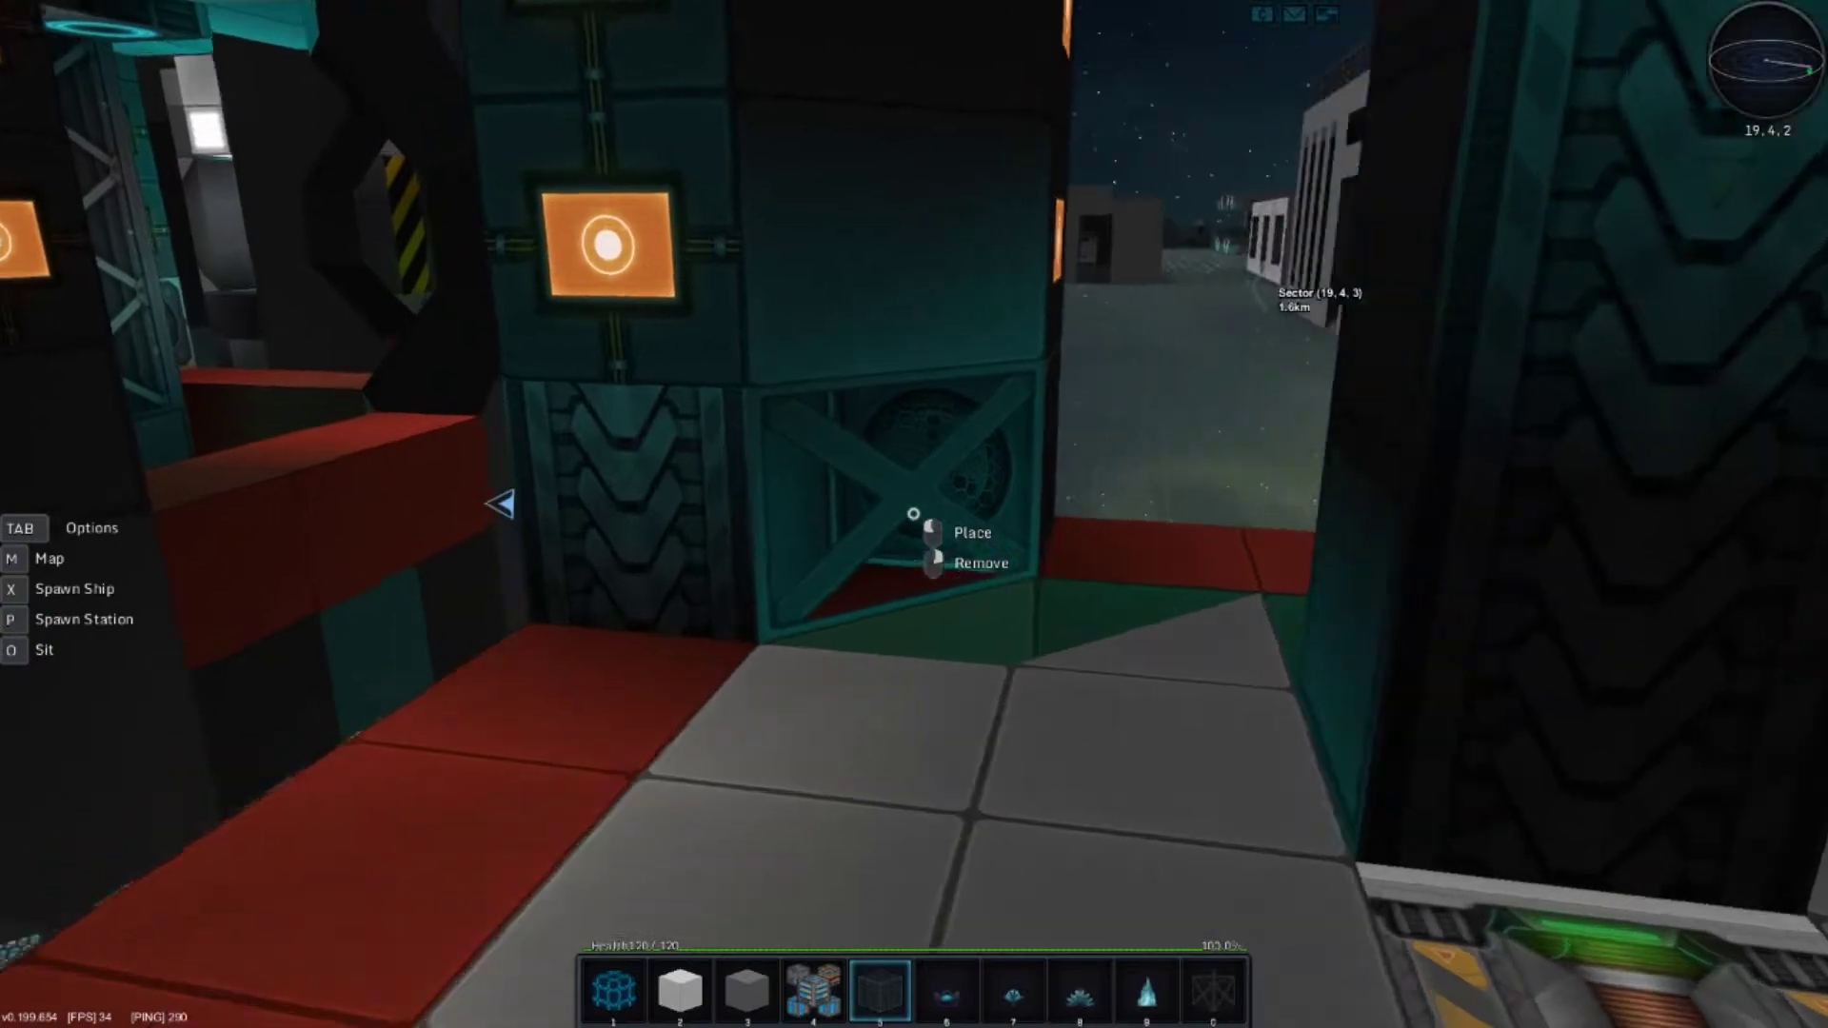
pyautogui.press('w')
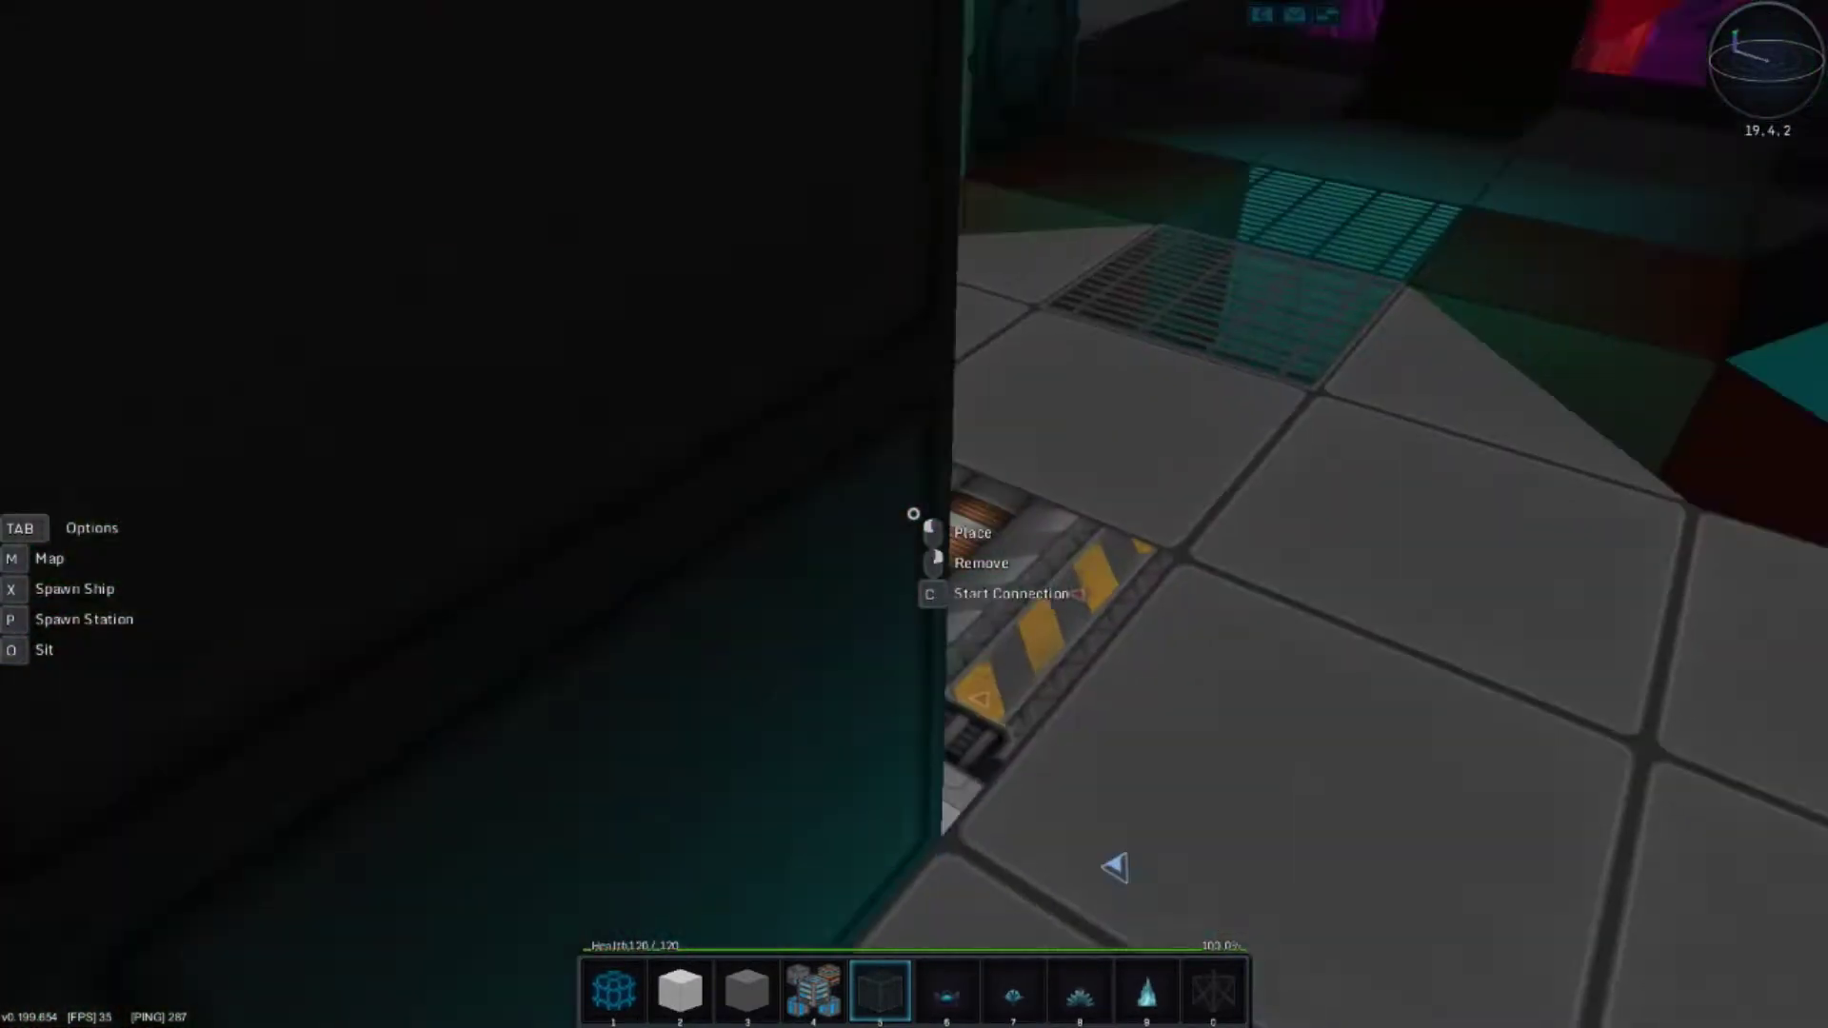
pyautogui.press('w')
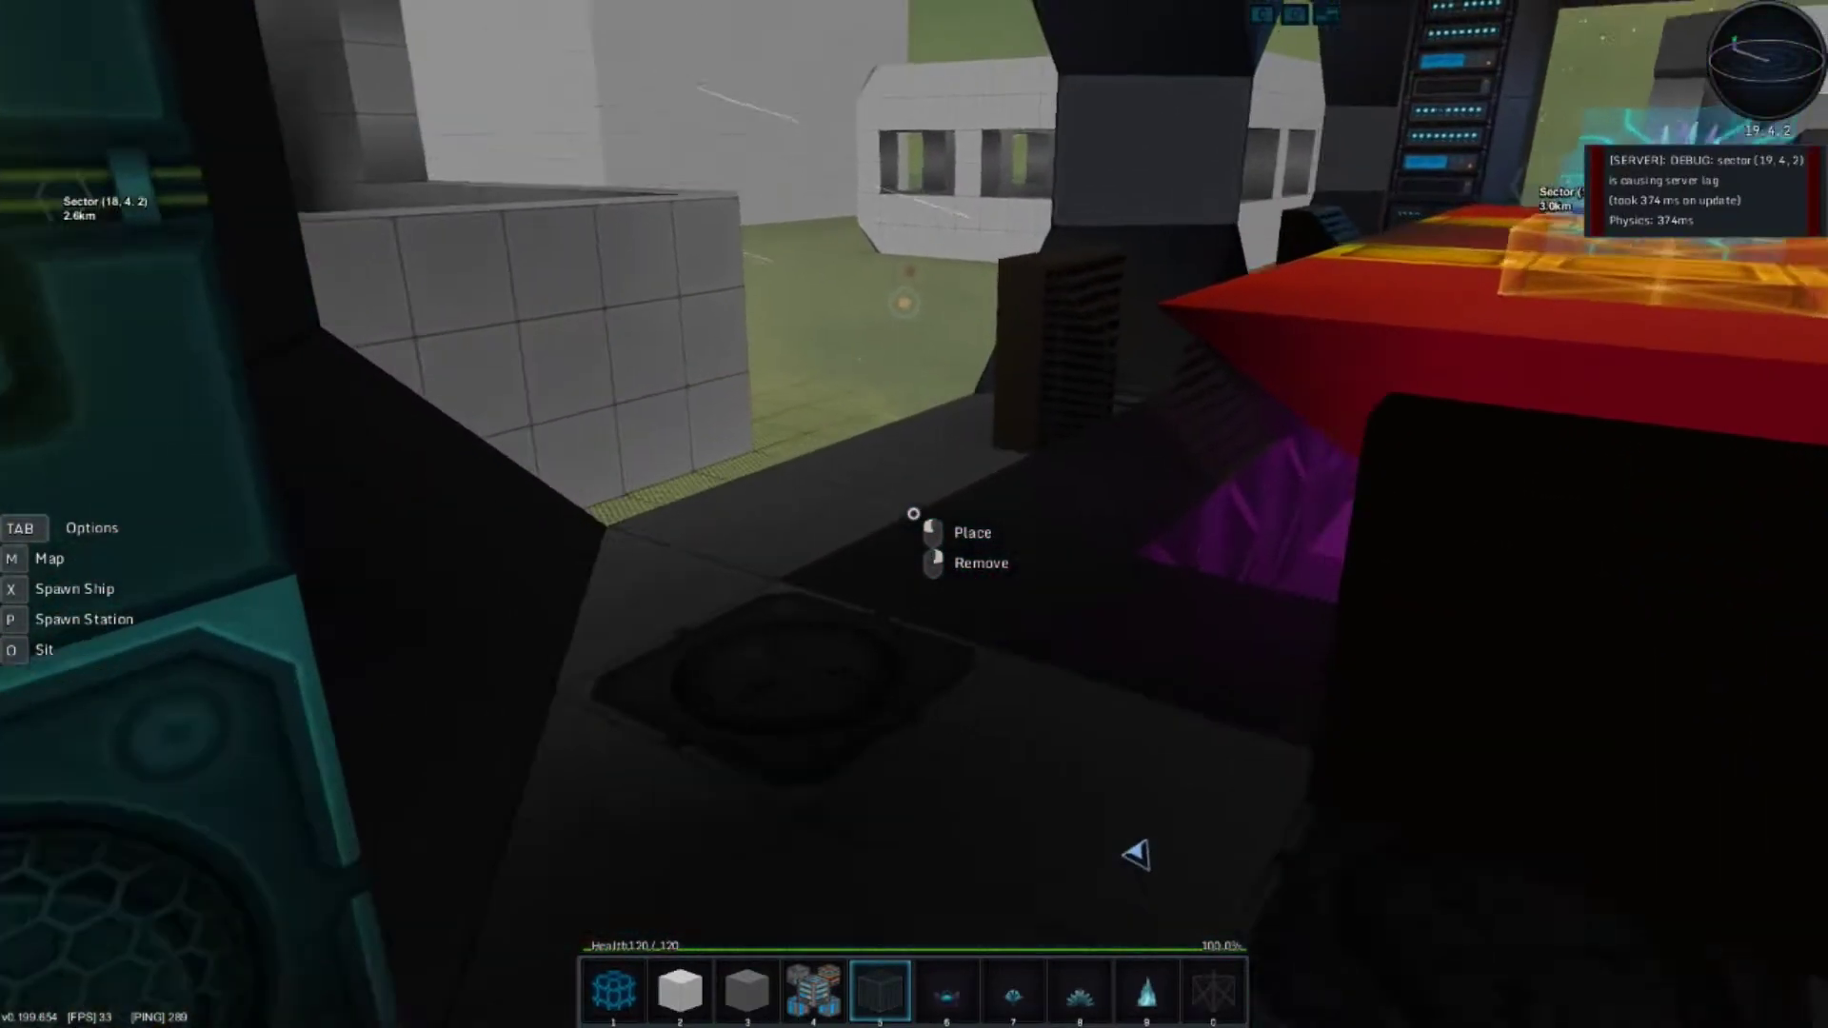
pyautogui.press('w')
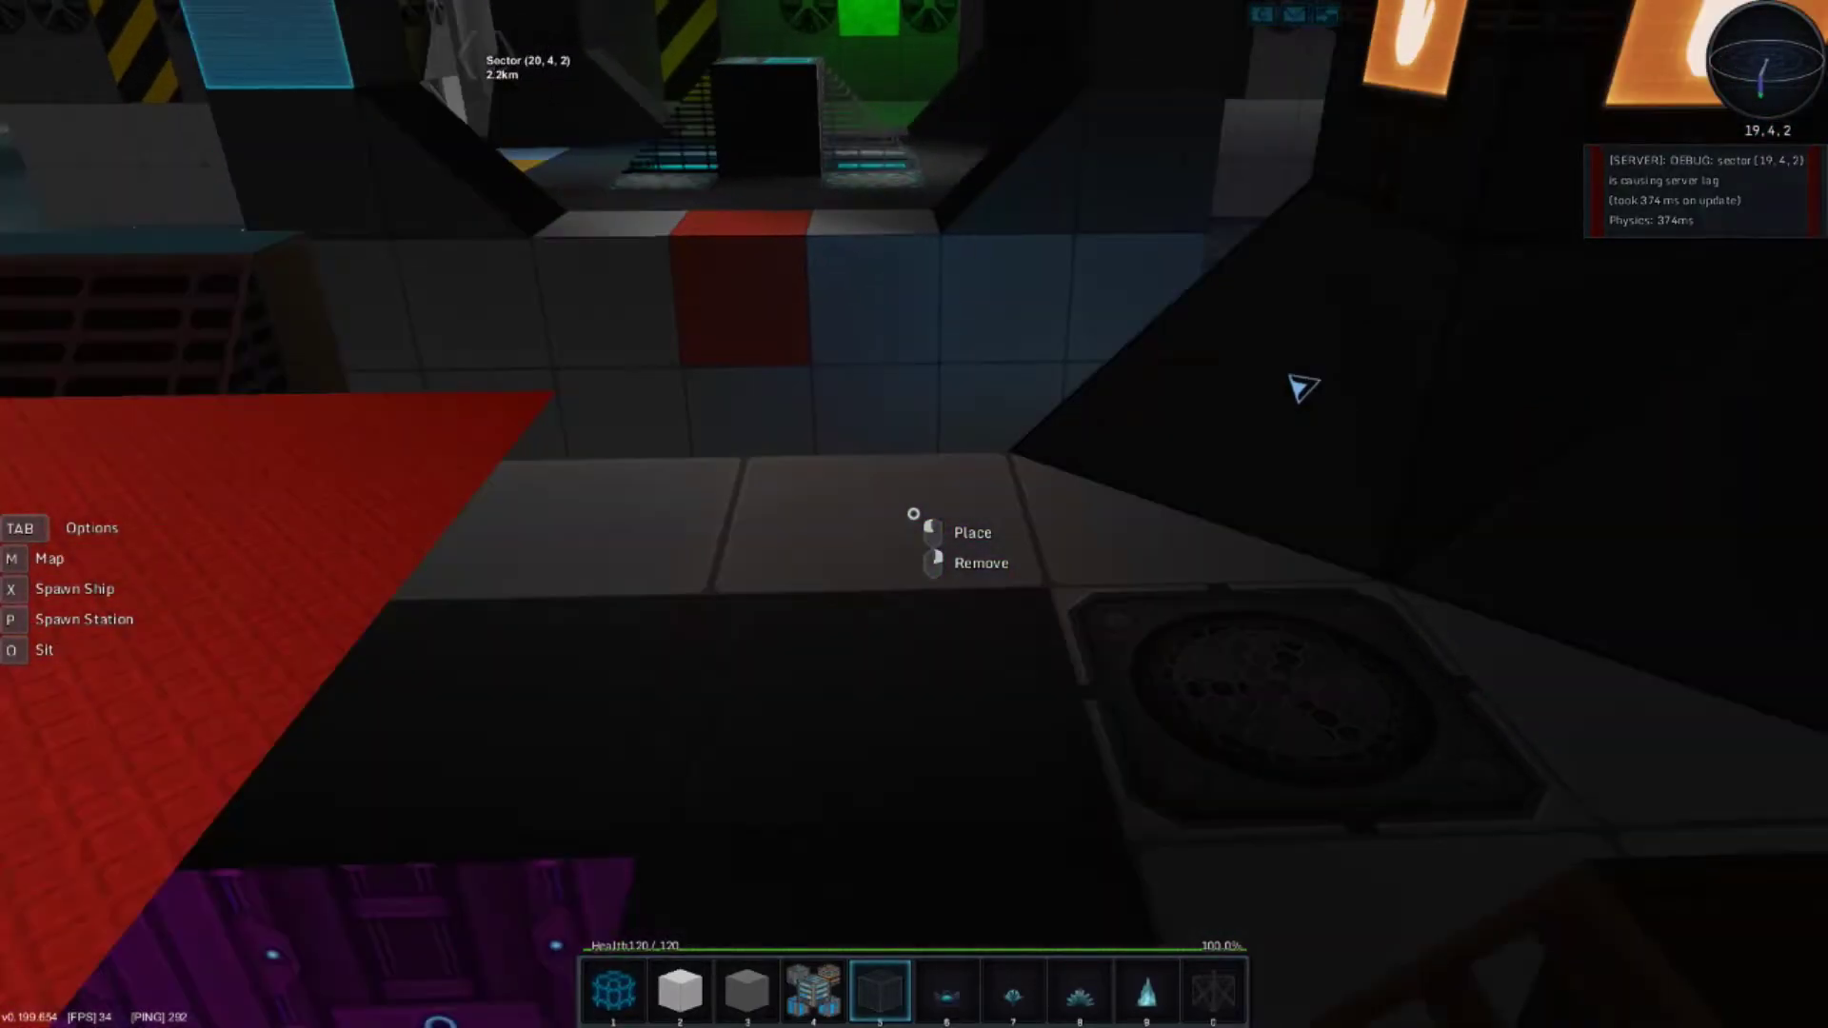
# Hide the HUD with F1, then walk back toward the other player's character.
pyautogui.moveTo(913, 514)
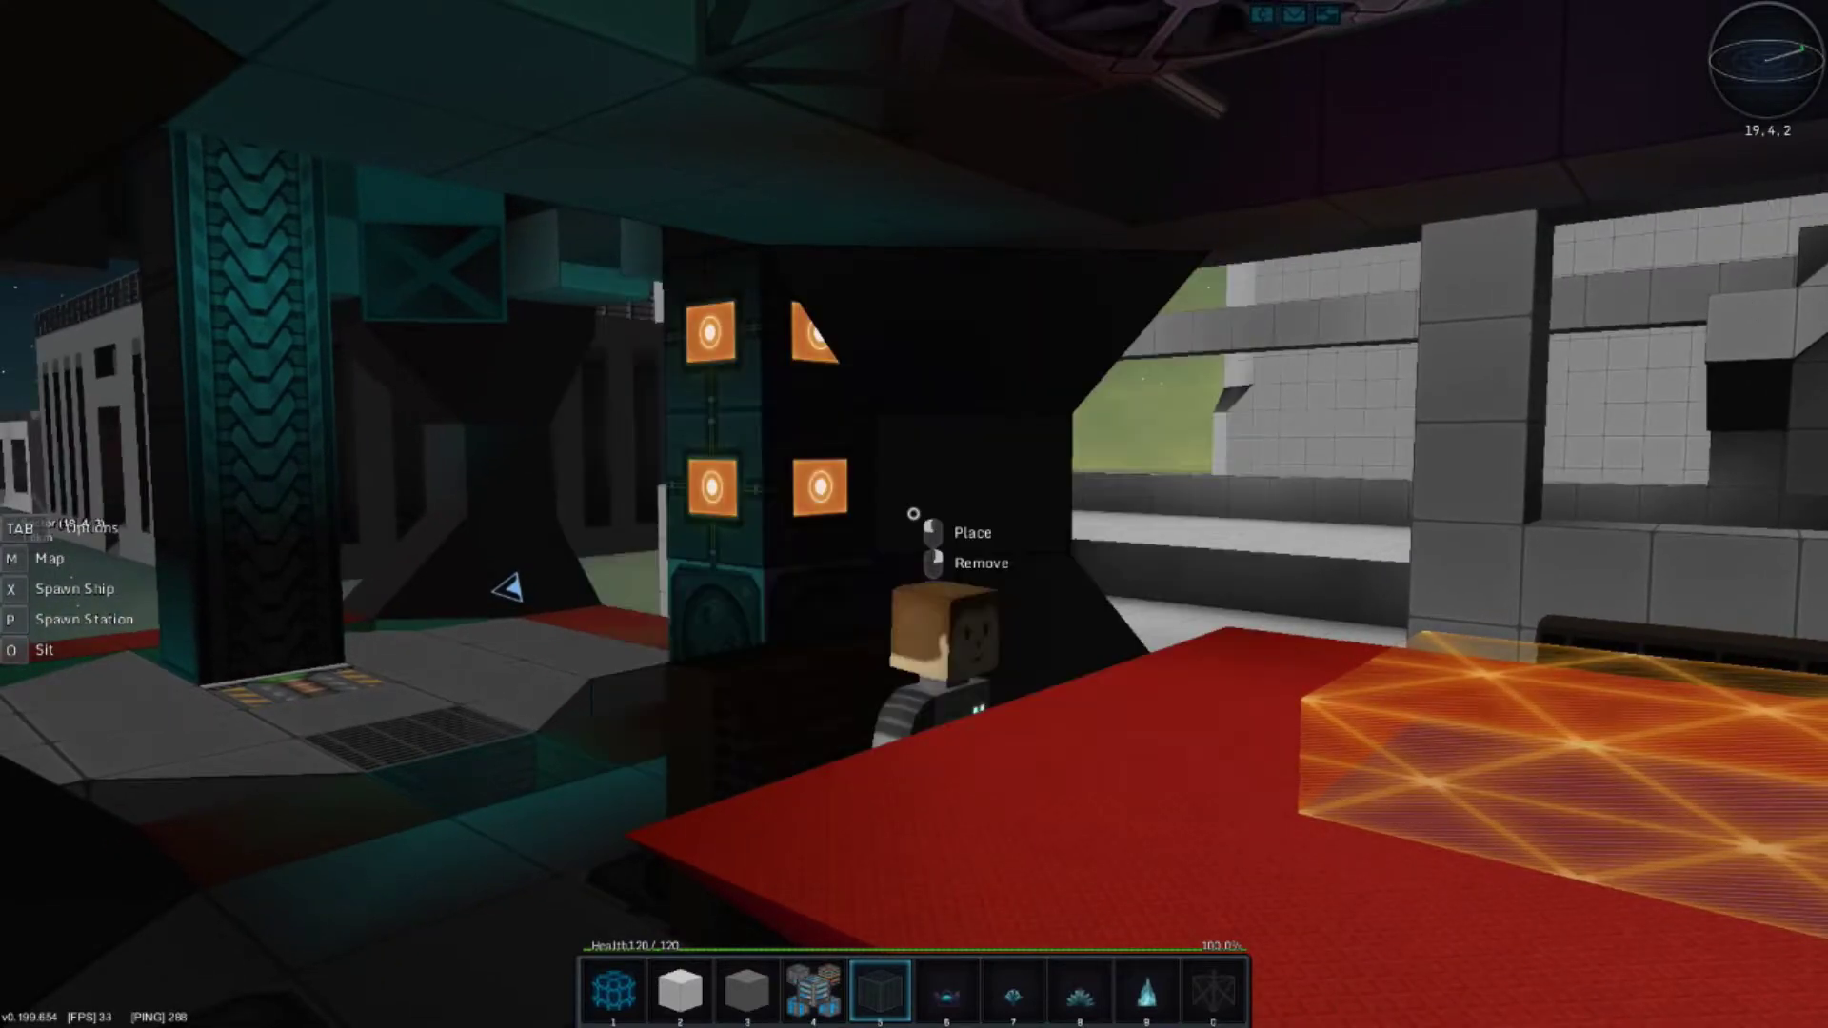
pyautogui.press('F1')
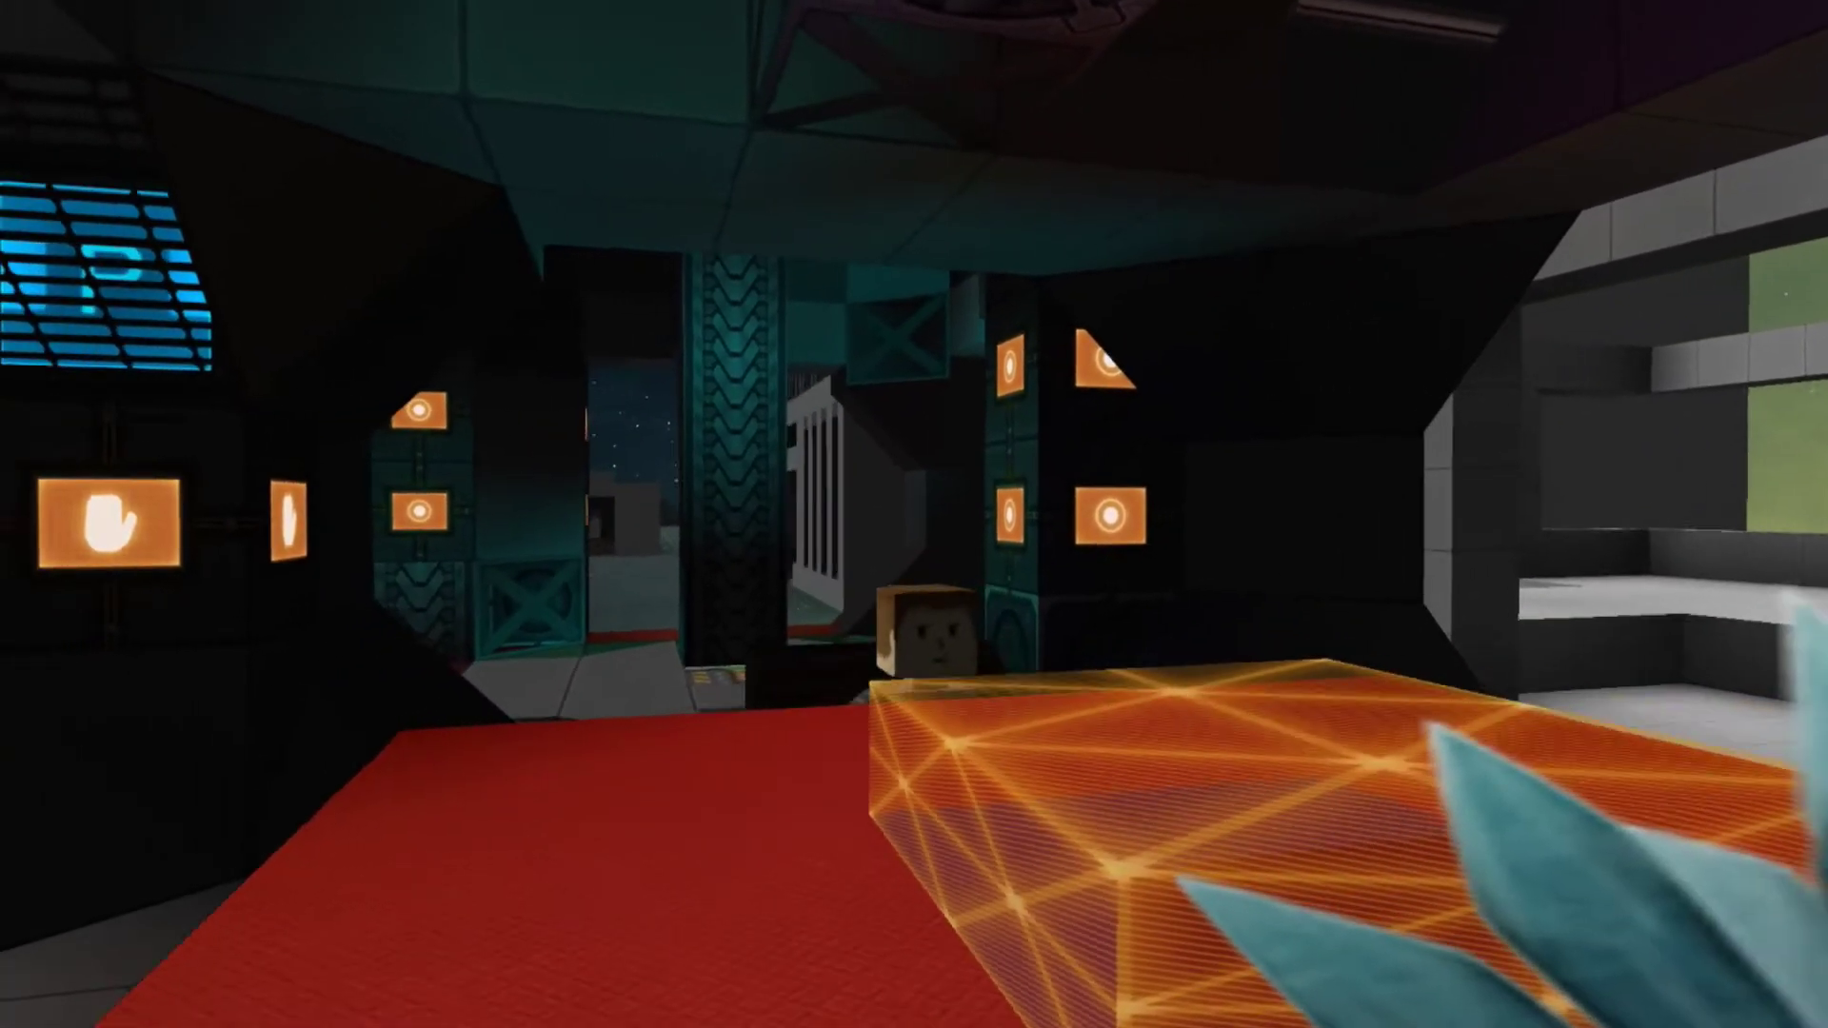
pyautogui.press('s')
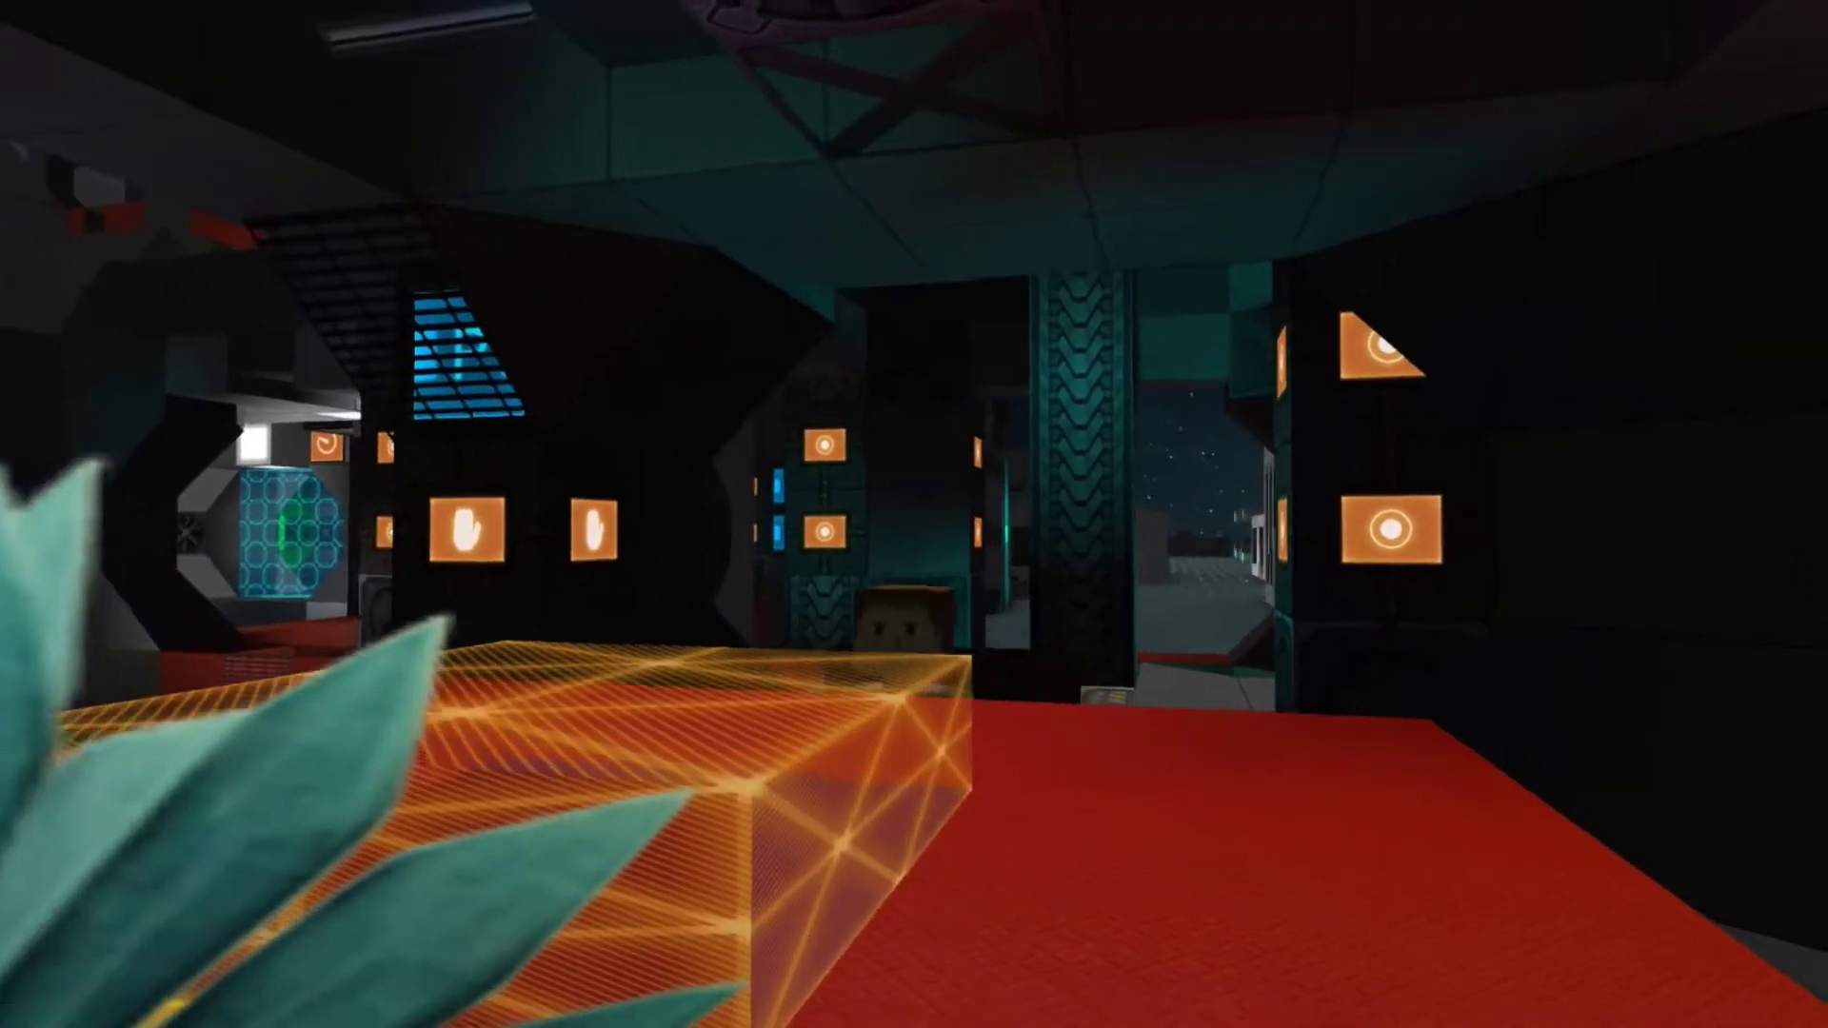
pyautogui.press('w')
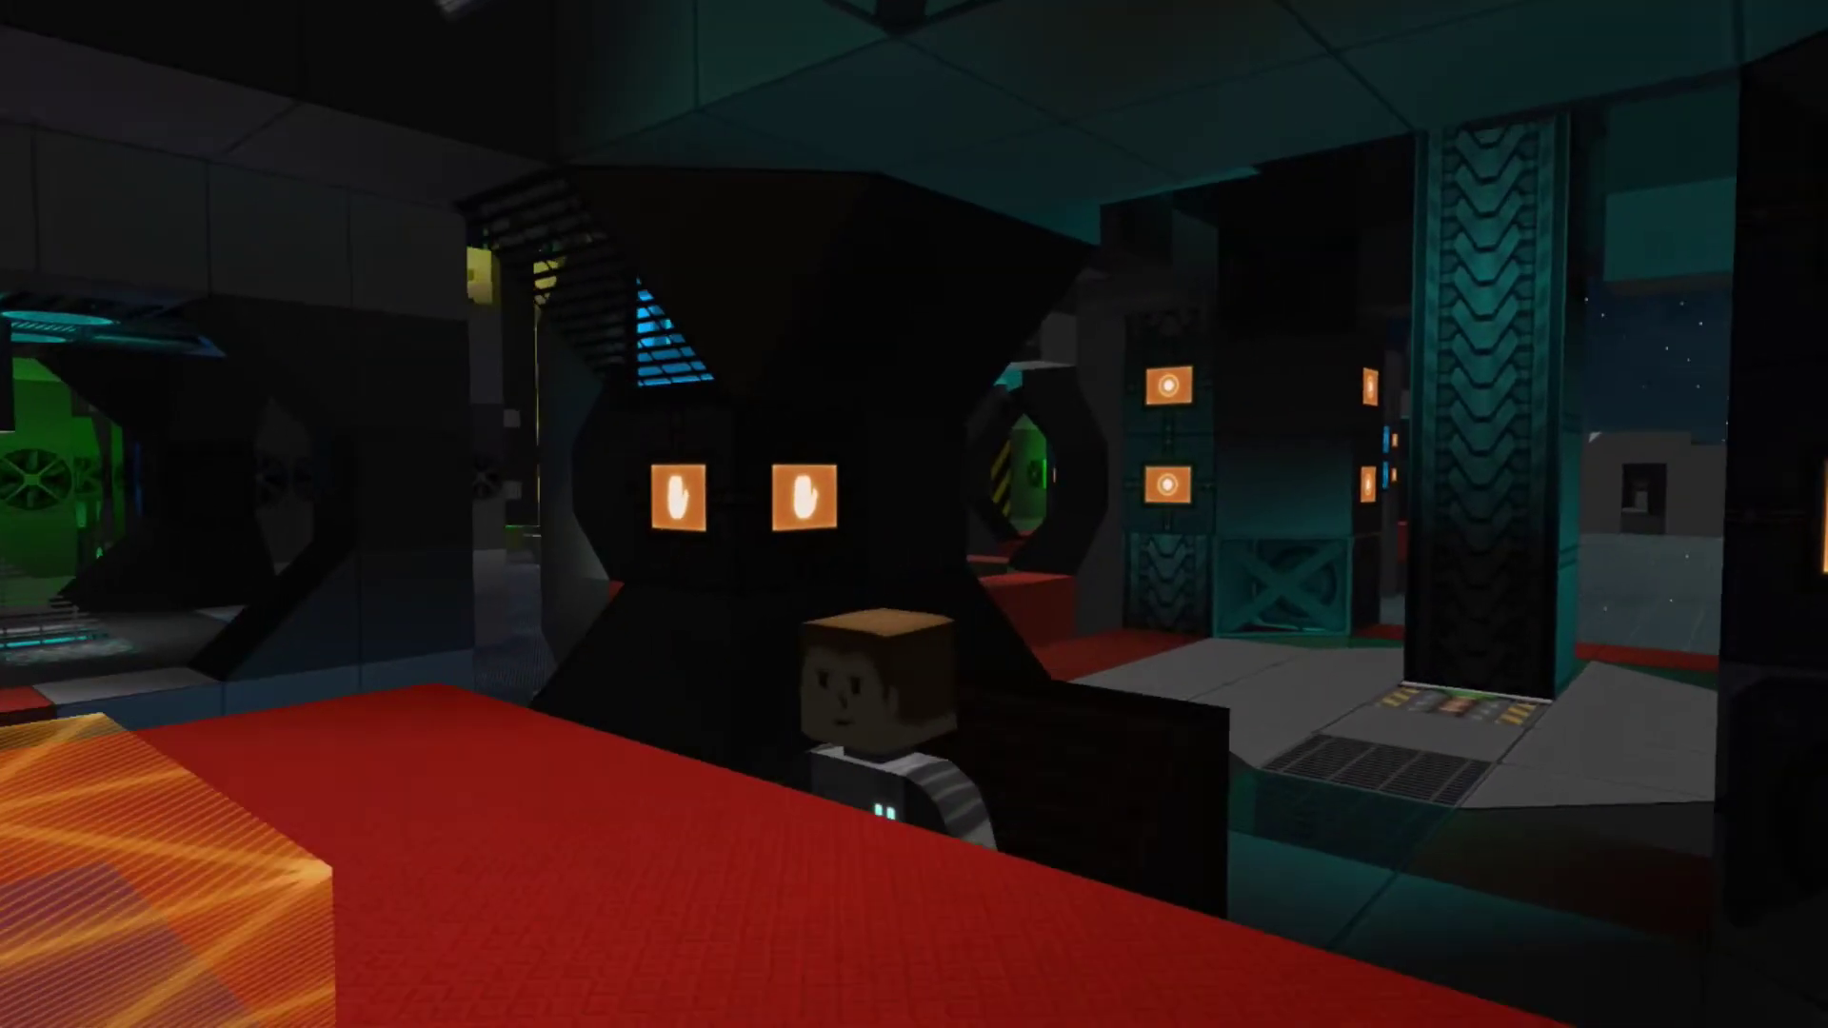